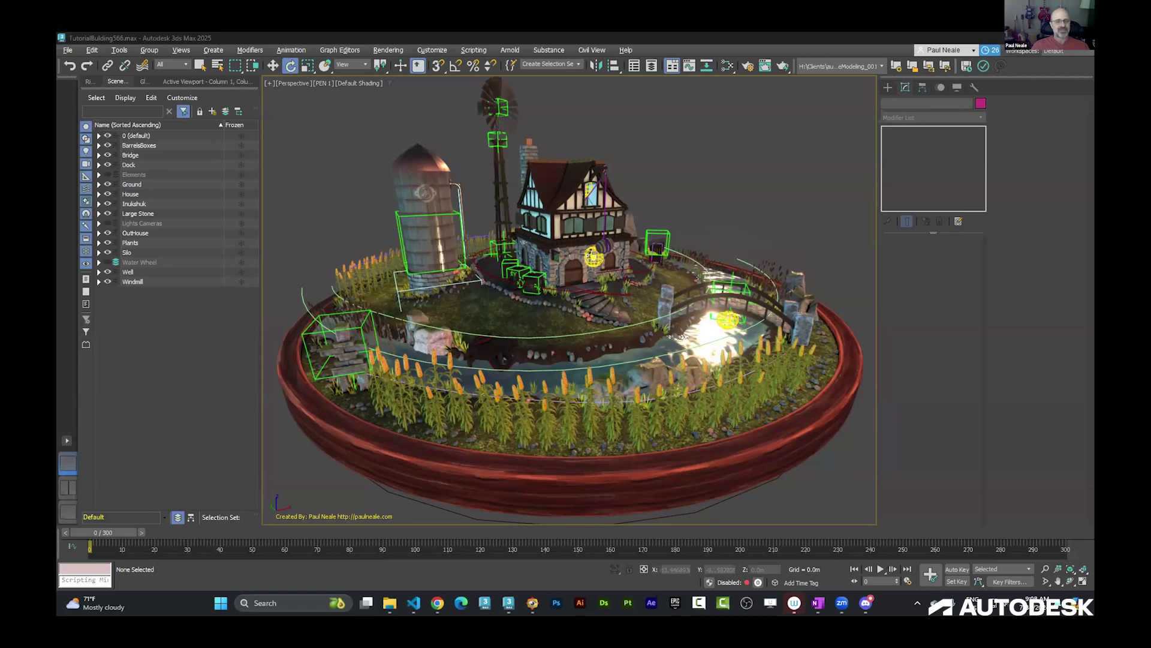
# Examine the farm scene from several angles, around the silo, house, river and bridge
pyautogui.keyDown('alt'); pyautogui.moveTo(596, 374); pyautogui.dragTo(830, 476, button='middle'); pyautogui.keyUp('alt')
pyautogui.scroll(2, 816, 463)
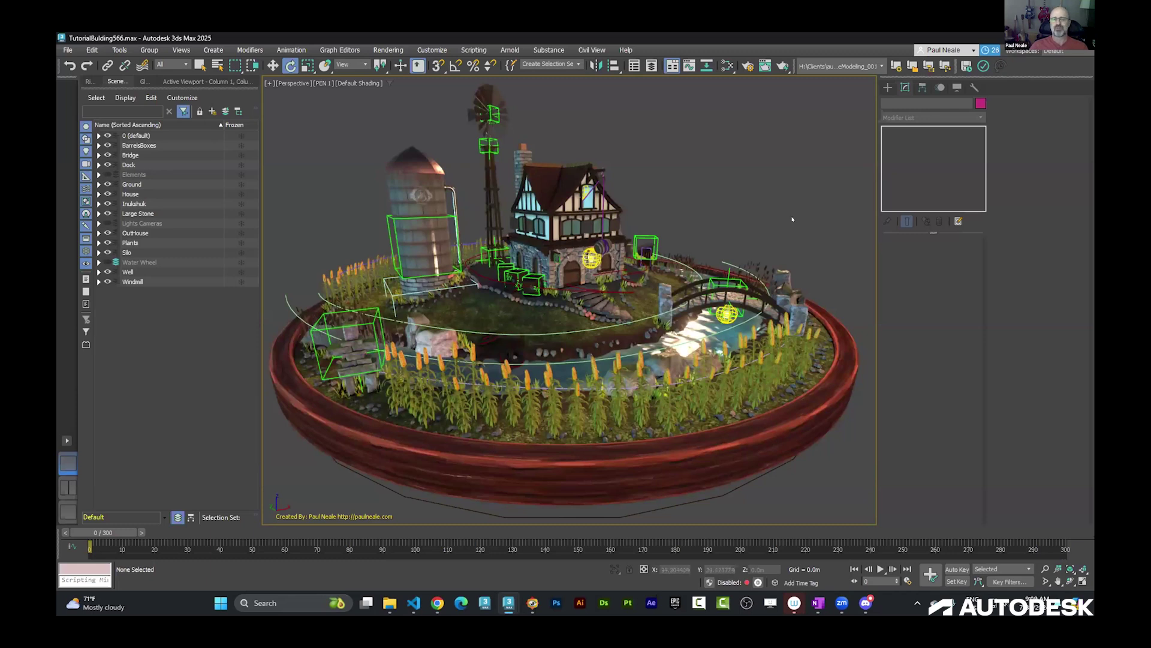
pyautogui.keyDown('alt'); pyautogui.moveTo(792, 219); pyautogui.dragTo(432, 251, button='middle'); pyautogui.keyUp('alt')
pyautogui.scroll(5, 569, 228)
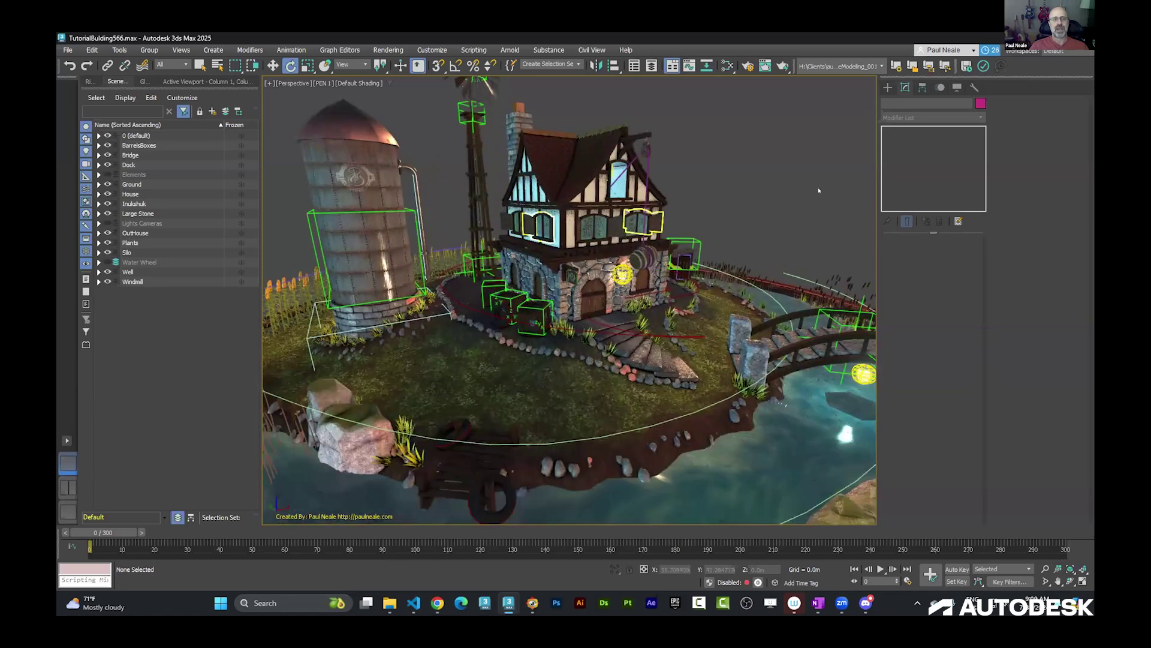
pyautogui.keyDown('alt'); pyautogui.moveTo(822, 181); pyautogui.dragTo(828, 185, button='middle'); pyautogui.keyUp('alt')
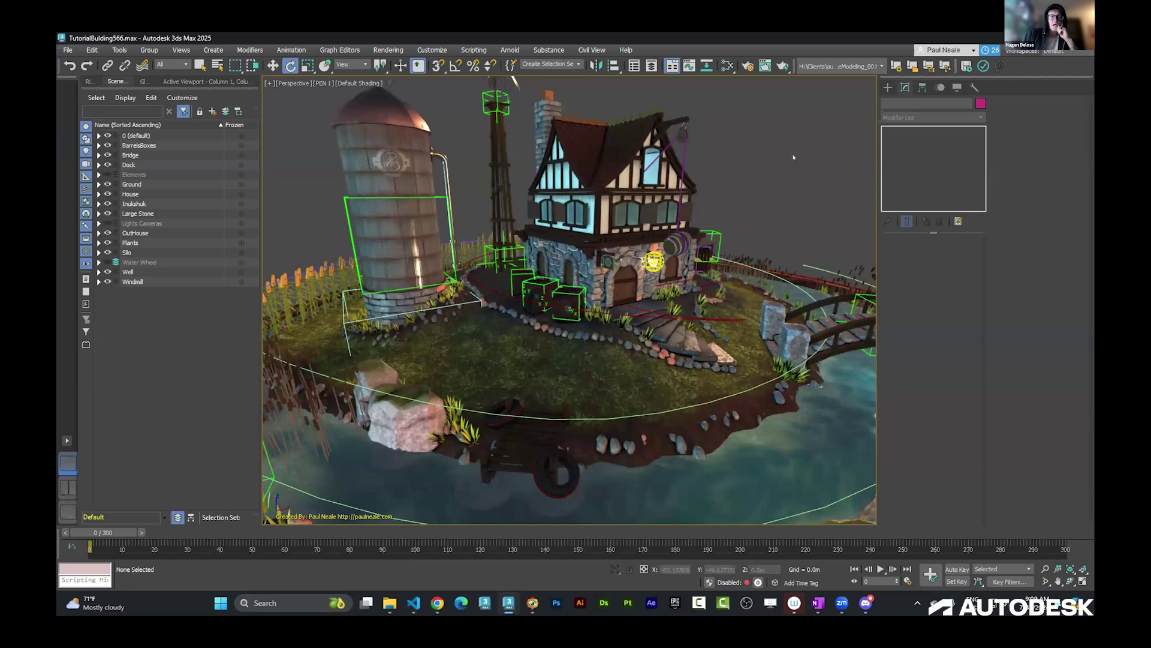
pyautogui.keyDown('alt'); pyautogui.moveTo(759, 175); pyautogui.dragTo(779, 167, button='middle'); pyautogui.keyUp('alt')
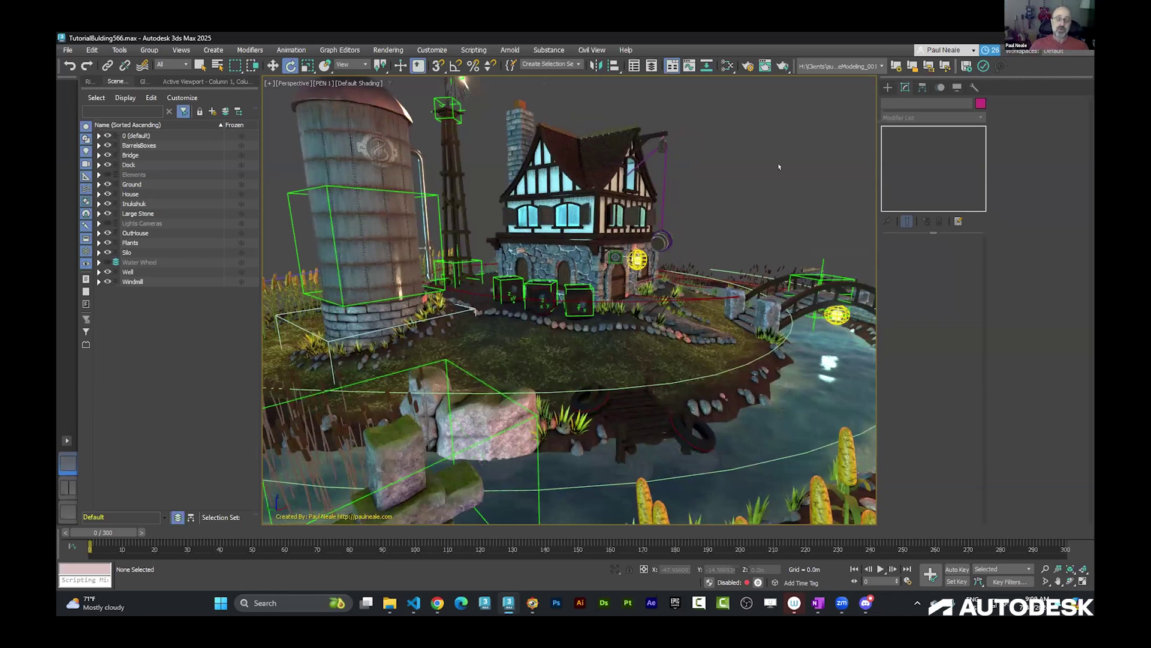
pyautogui.keyDown('alt'); pyautogui.moveTo(750, 183); pyautogui.dragTo(705, 179, button='middle'); pyautogui.keyUp('alt')
# Isolate the row of wooden beams between the house's storeys, inspect it up close, and exit isolation
pyautogui.click(589, 200)
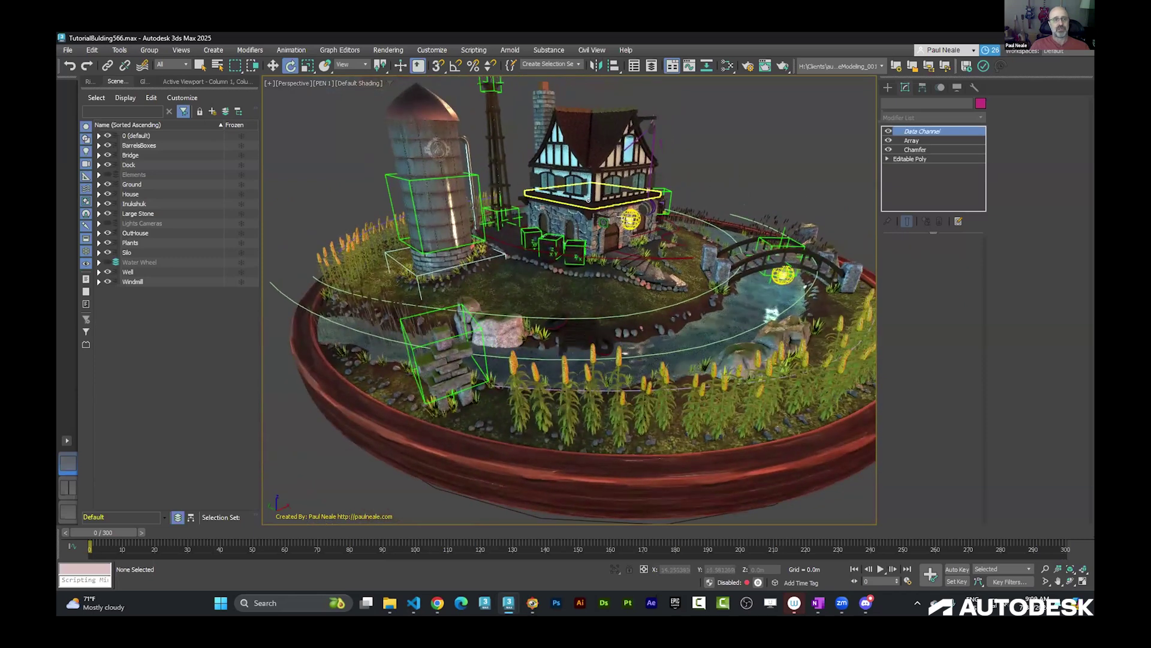
pyautogui.hotkey('alt', 'q')
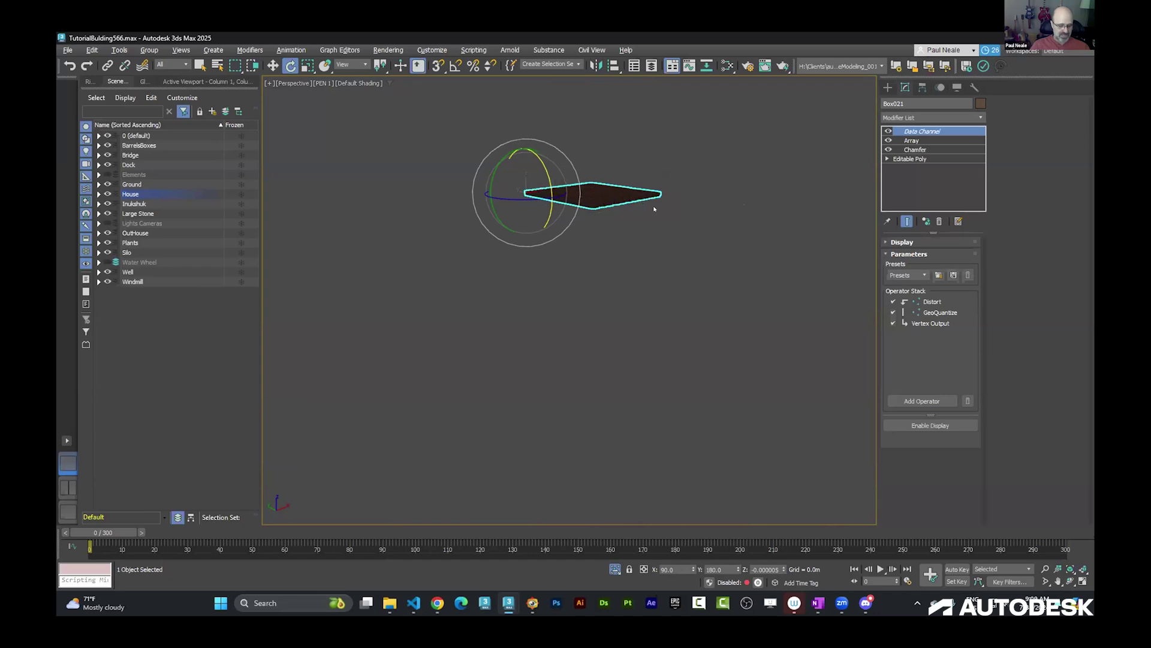
pyautogui.press('z')
pyautogui.keyDown('alt'); pyautogui.moveTo(682, 386); pyautogui.dragTo(528, 436, button='middle'); pyautogui.keyUp('alt')
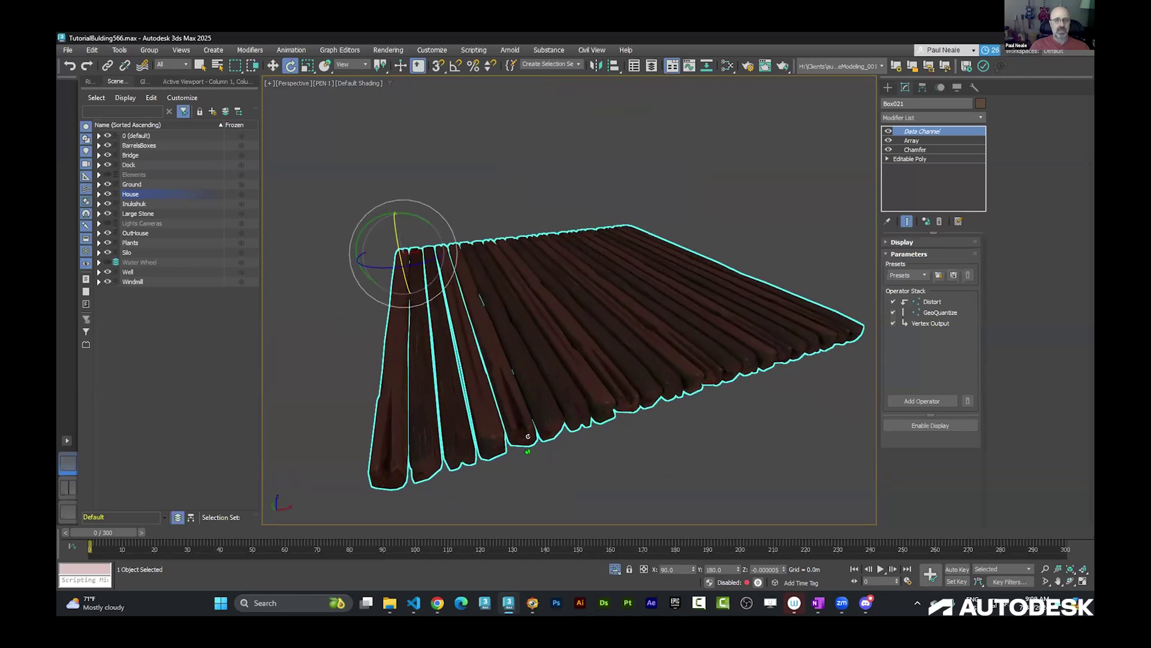
pyautogui.click(782, 194)
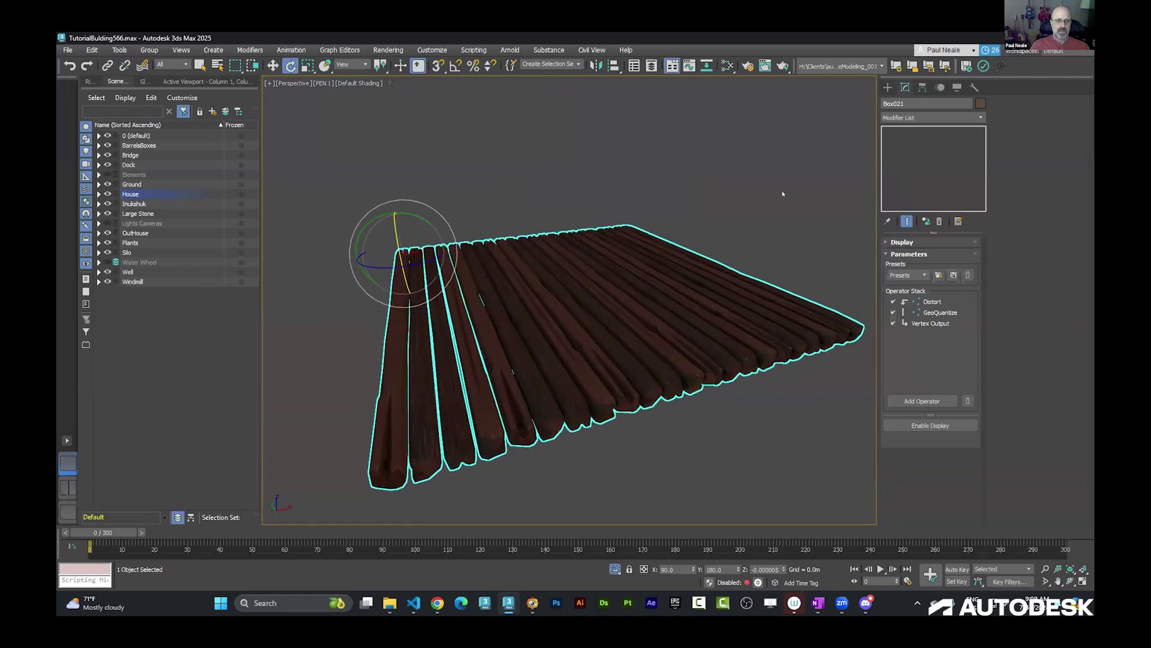
pyautogui.hotkey('alt', 'q')
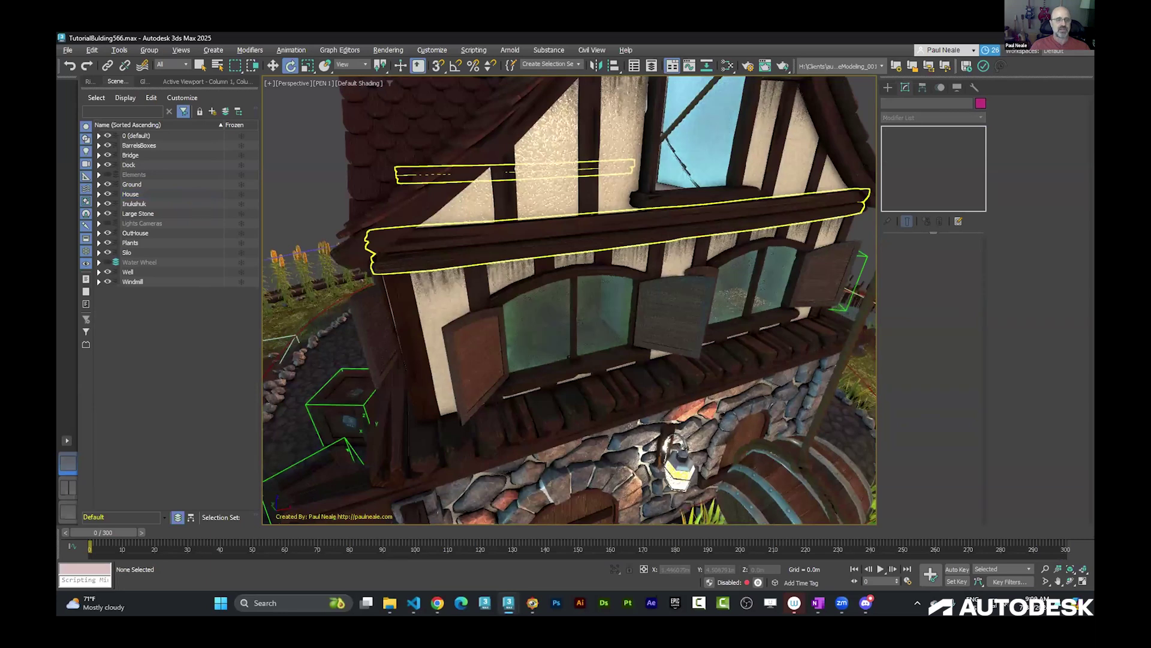
# Select the house's front stone wall and reveal its full modifier stack down to the base Plane
pyautogui.click(847, 346)
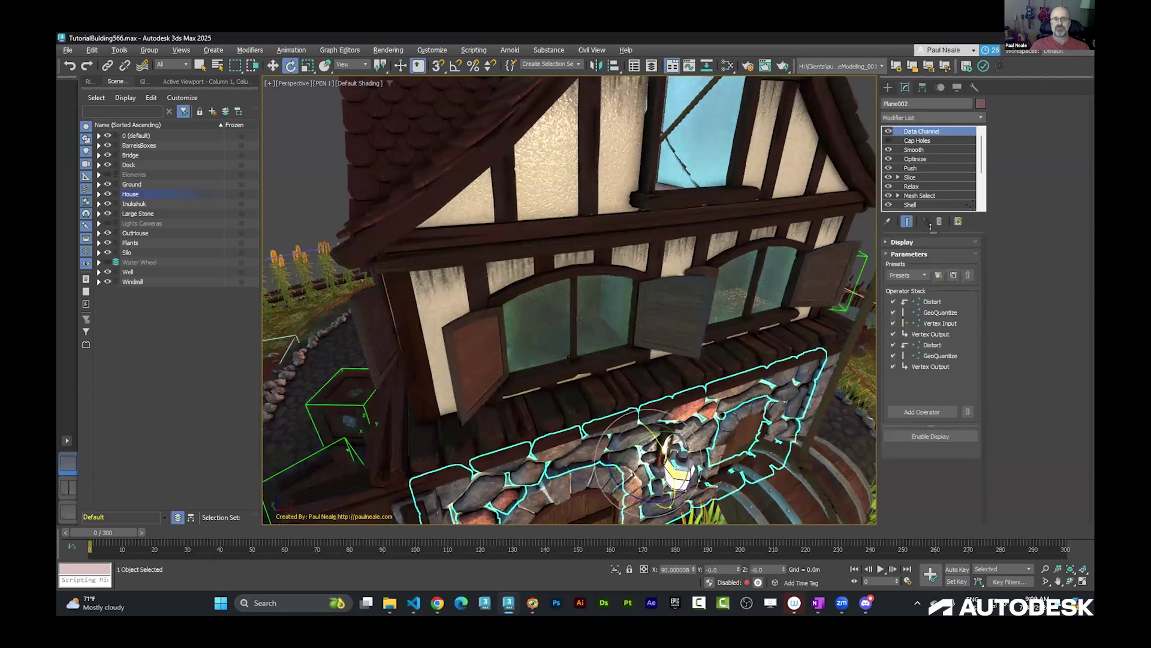
pyautogui.moveTo(931, 226); pyautogui.dragTo(916, 280)
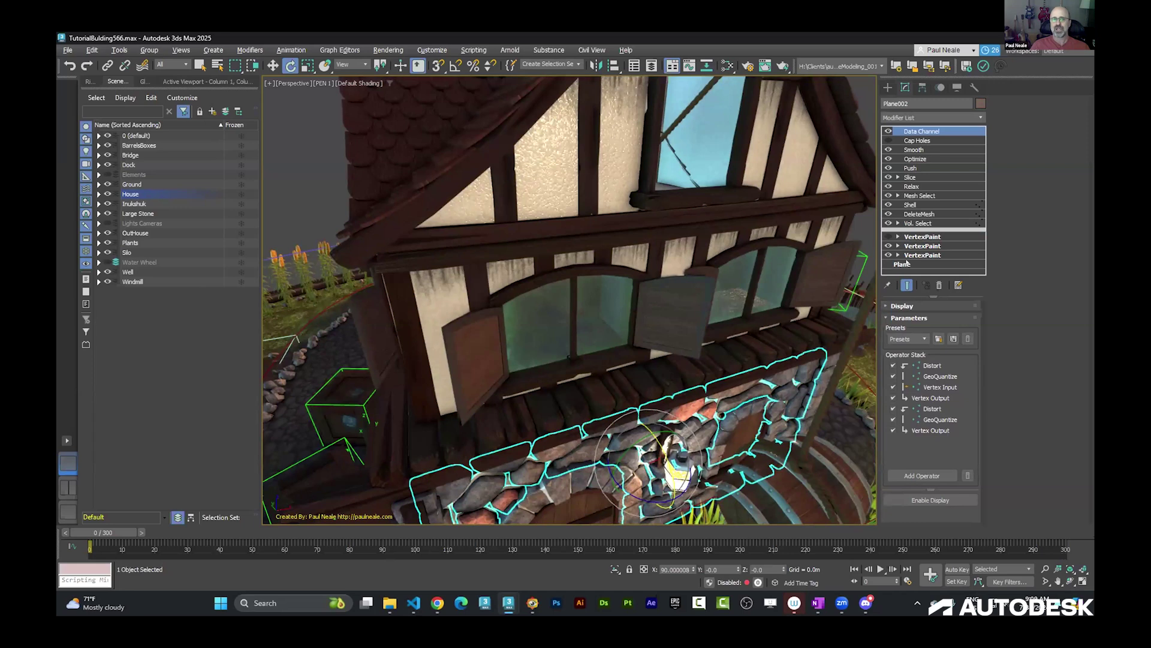
pyautogui.keyDown('alt'); pyautogui.moveTo(675, 401); pyautogui.dragTo(631, 304, button='middle'); pyautogui.keyUp('alt')
pyautogui.scroll(-4, 665, 357)
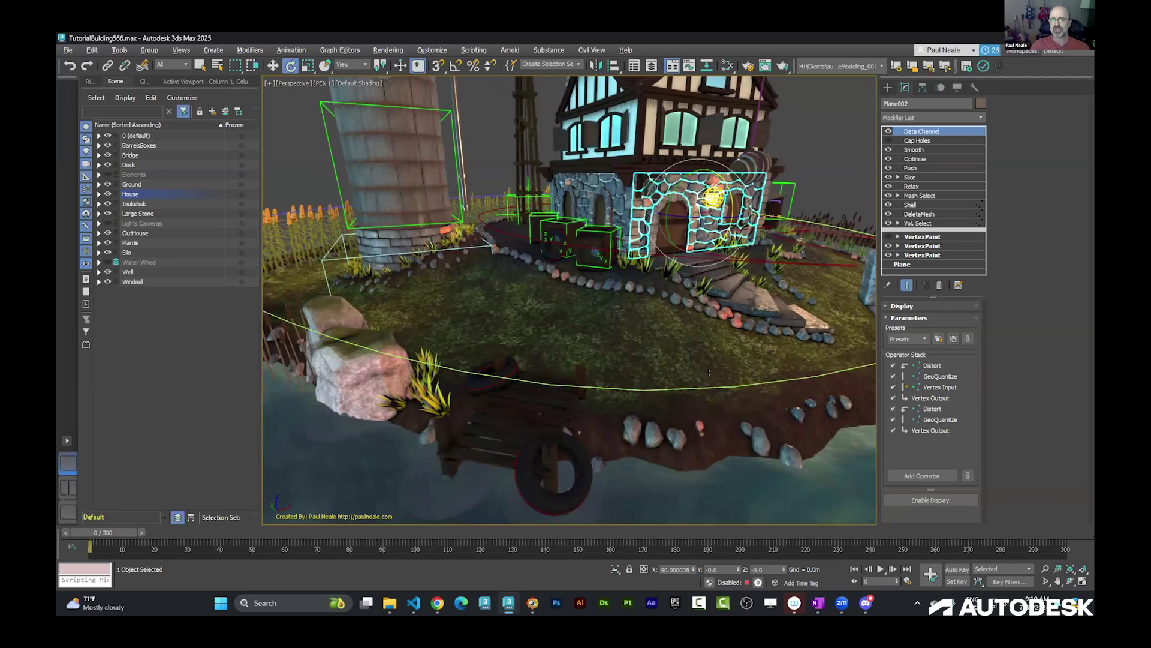
pyautogui.keyDown('alt'); pyautogui.moveTo(702, 324); pyautogui.dragTo(697, 383, button='middle'); pyautogui.keyUp('alt')
pyautogui.scroll(-10, 534, 208)
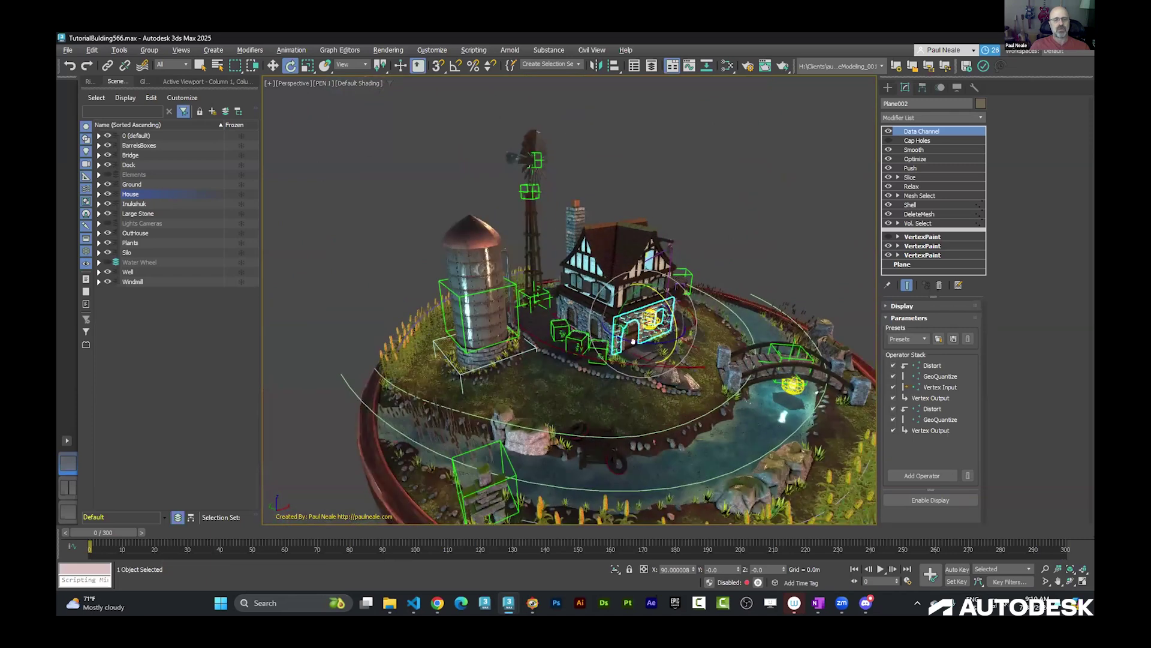
# Try moving the Bridge Control helper in local coordinates and changing its Bridge Length
pyautogui.scroll(8, 523, 189)
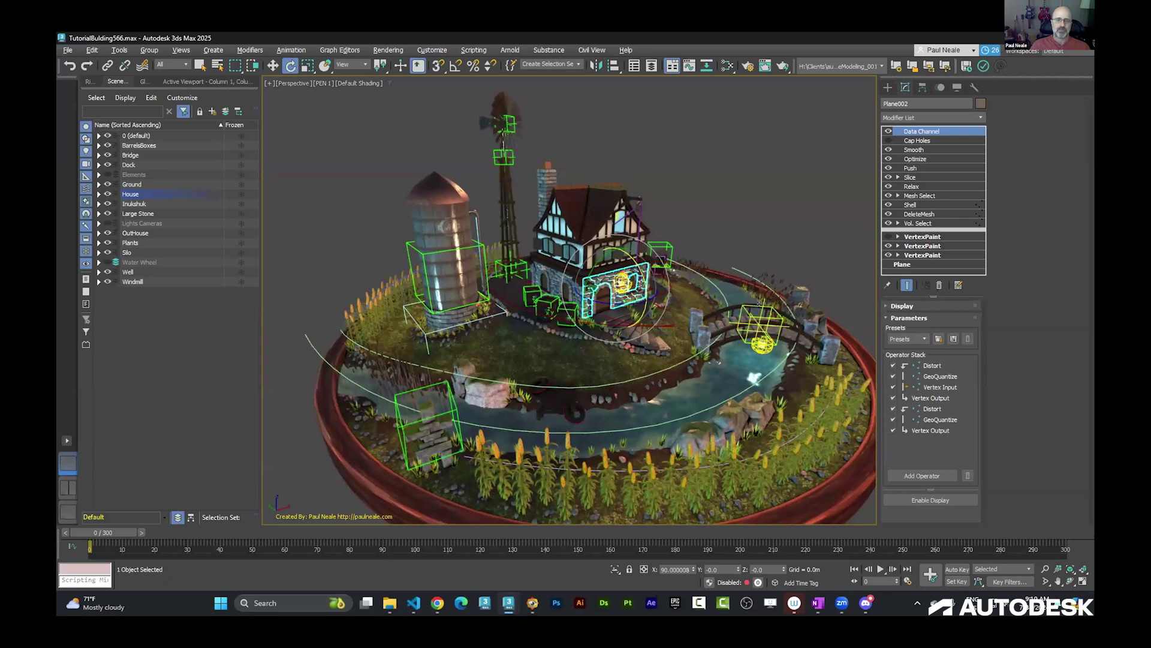
pyautogui.click(795, 314)
pyautogui.rightClick(794, 314)
pyautogui.click(815, 322)
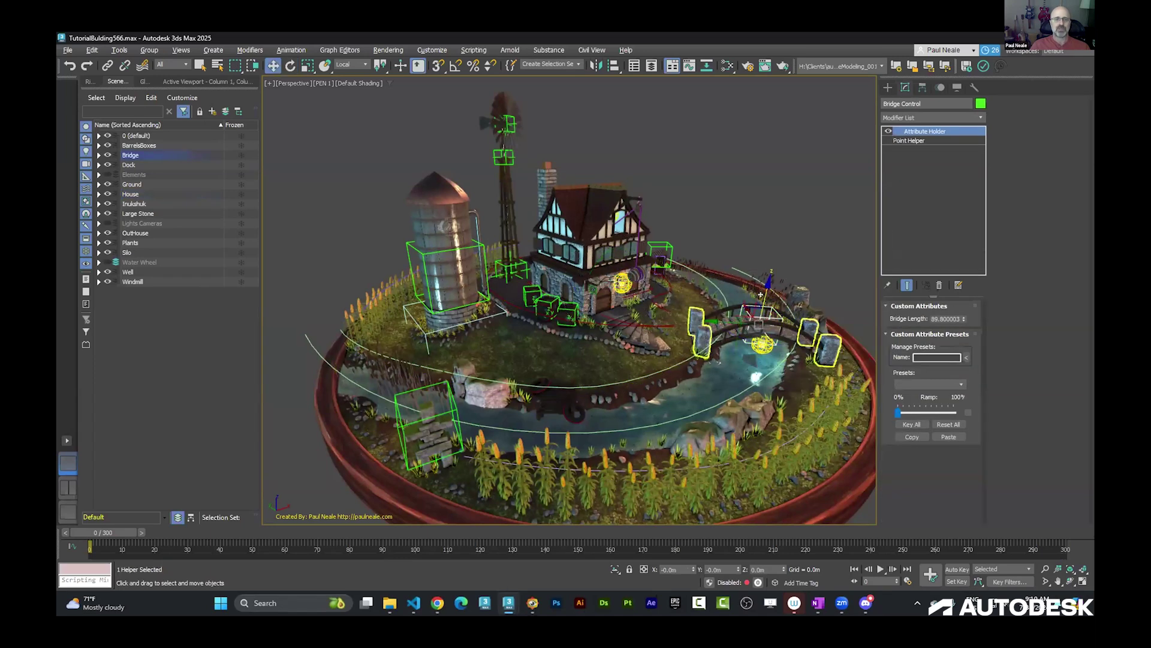
pyautogui.moveTo(759, 279); pyautogui.dragTo(733, 313)
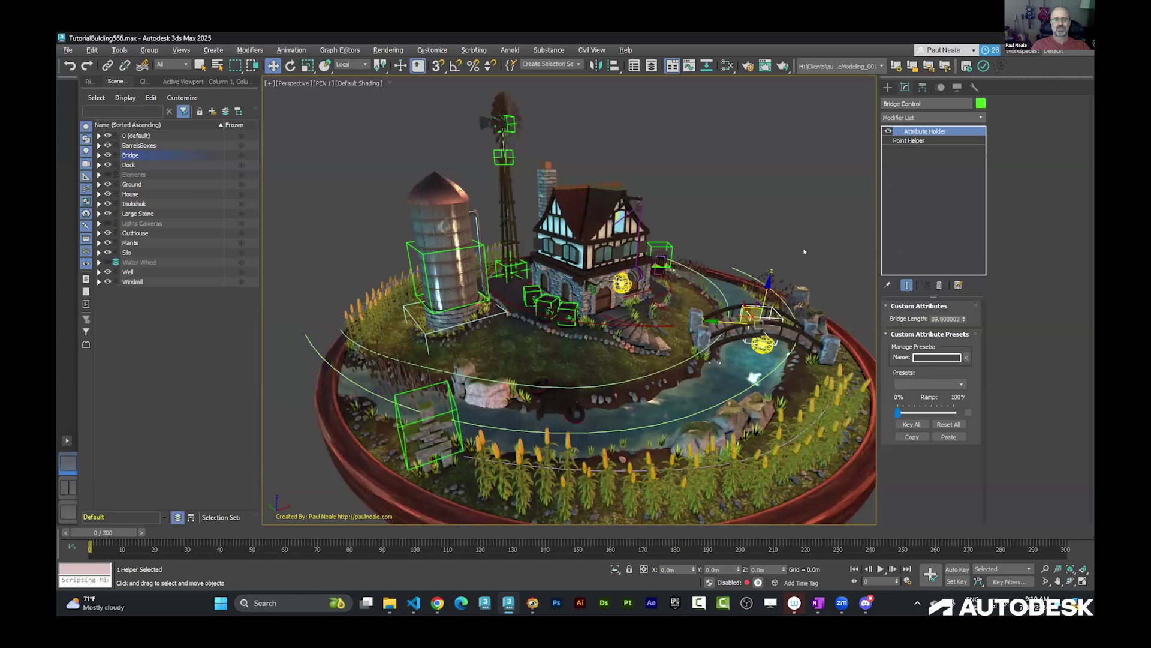
pyautogui.moveTo(960, 319); pyautogui.dragTo(939, 282)
# Show the bridge pillars at their base Box level with edged faces displayed
pyautogui.keyDown('alt'); pyautogui.moveTo(788, 227); pyautogui.dragTo(773, 215, button='middle'); pyautogui.keyUp('alt')
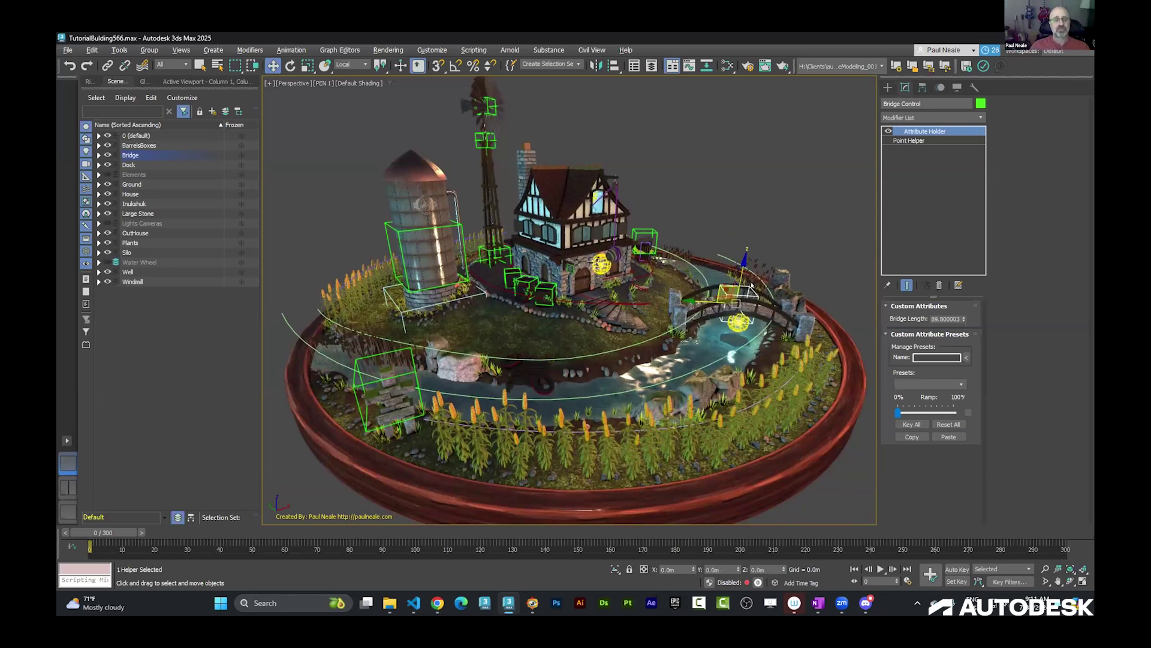
pyautogui.scroll(10, 738, 300)
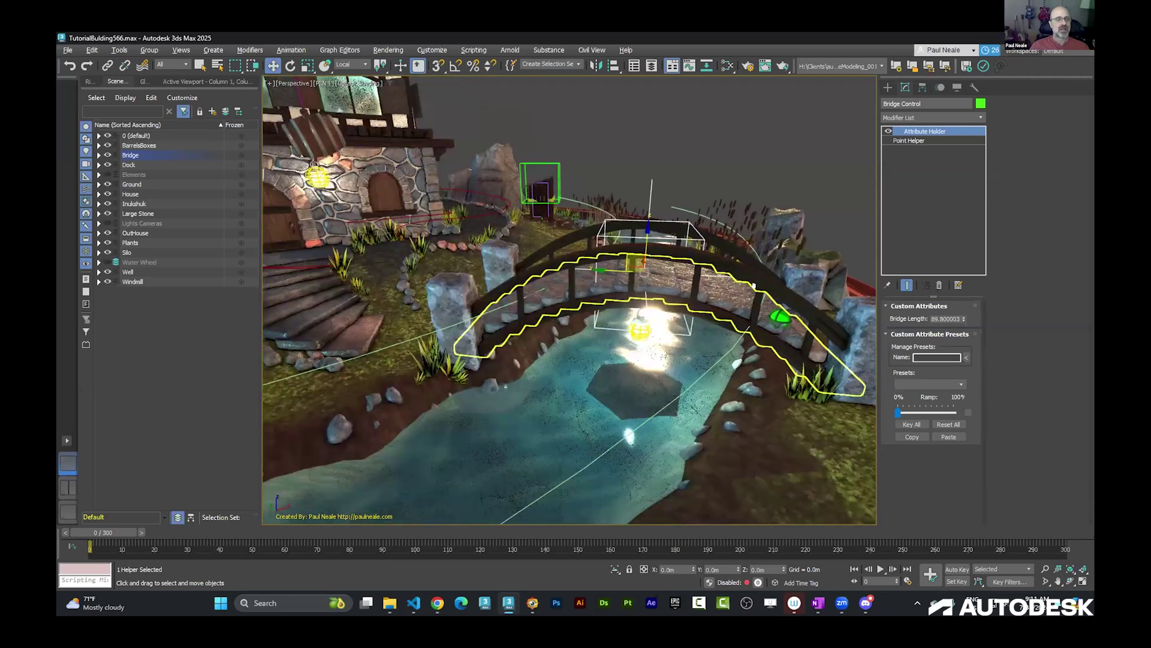
pyautogui.click(842, 341)
pyautogui.click(958, 224)
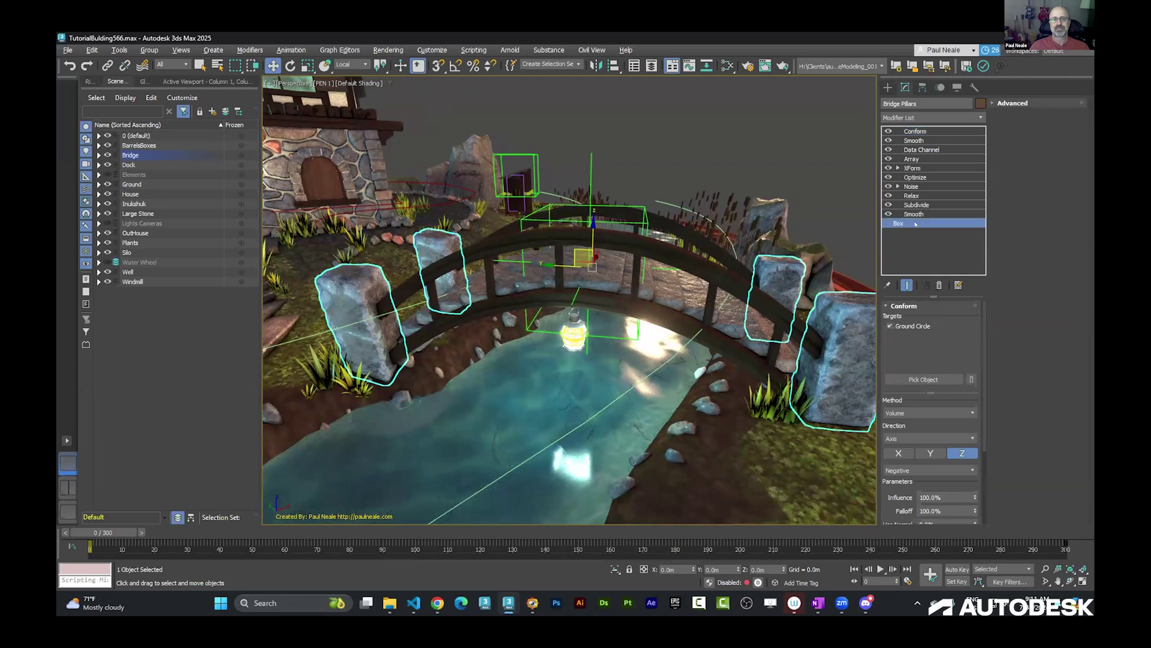
pyautogui.press('/')
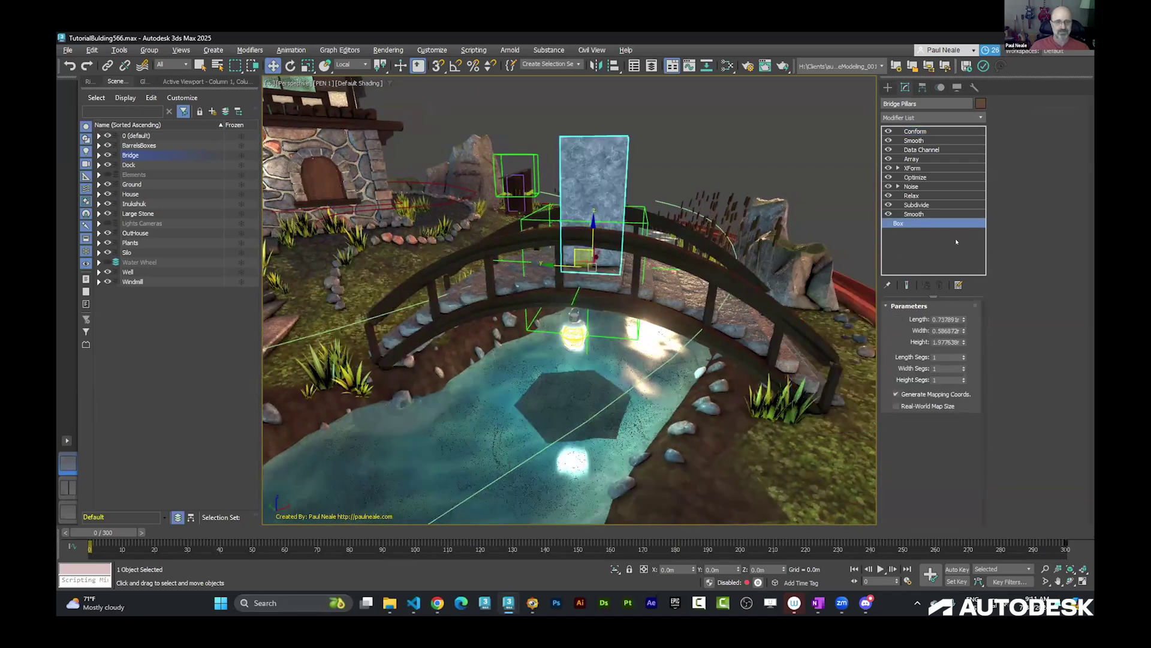
pyautogui.moveTo(708, 270)
pyautogui.keyDown('alt'); pyautogui.mouseDown(button='middle')
pyautogui.moveTo(689, 282)
pyautogui.moveTo(690, 336)
pyautogui.moveTo(696, 272)
pyautogui.mouseUp(button='middle'); pyautogui.keyUp('alt')
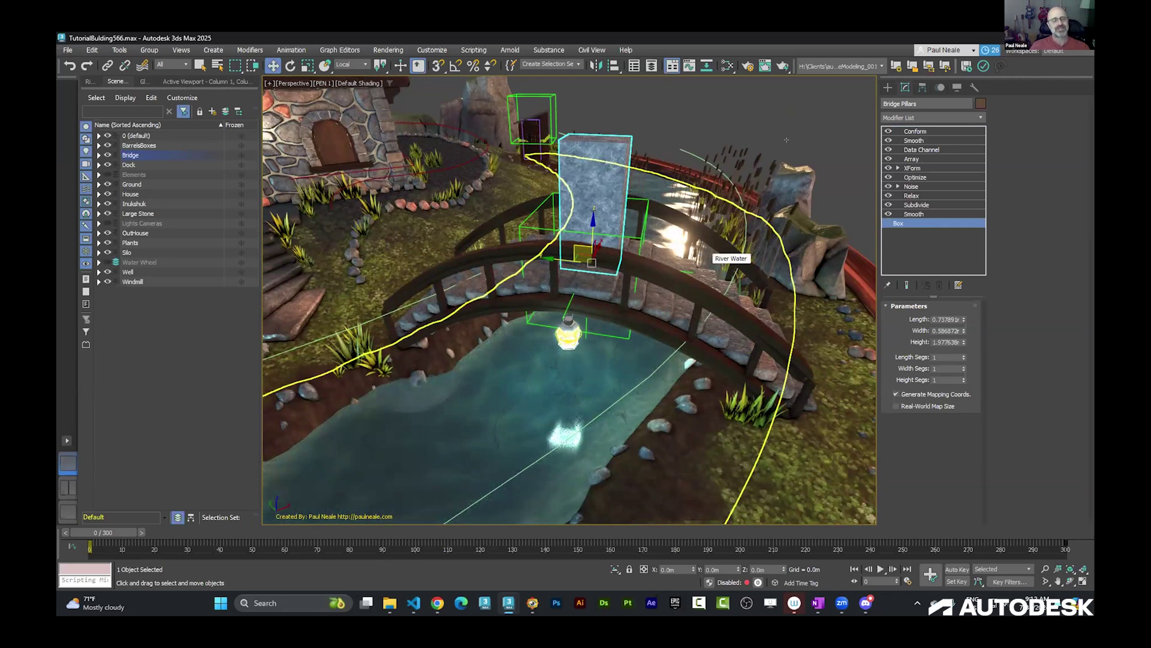
pyautogui.press('F4')
pyautogui.moveTo(594, 300)
pyautogui.keyDown('alt'); pyautogui.mouseDown(button='middle')
pyautogui.moveTo(654, 294)
pyautogui.moveTo(528, 300)
pyautogui.moveTo(576, 300)
pyautogui.mouseUp(button='middle'); pyautogui.keyUp('alt')
# Step through the bridge pillars' modifier stack from Subdivide up to Conform to review each stage
pyautogui.click(917, 204)
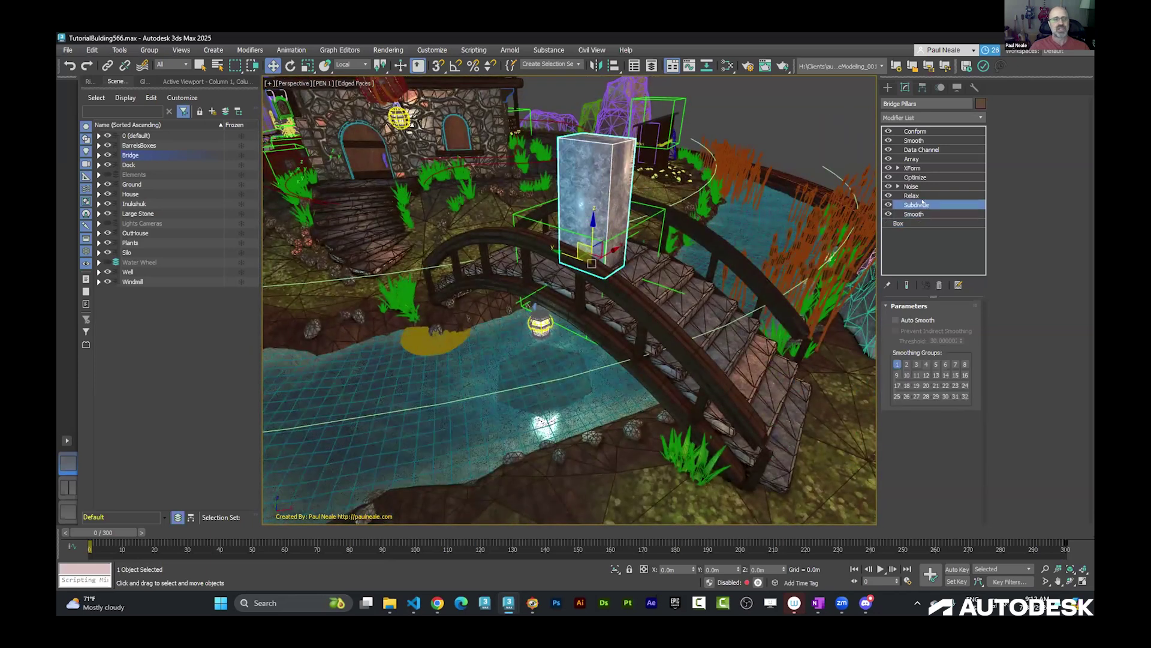
pyautogui.click(922, 195)
pyautogui.click(923, 186)
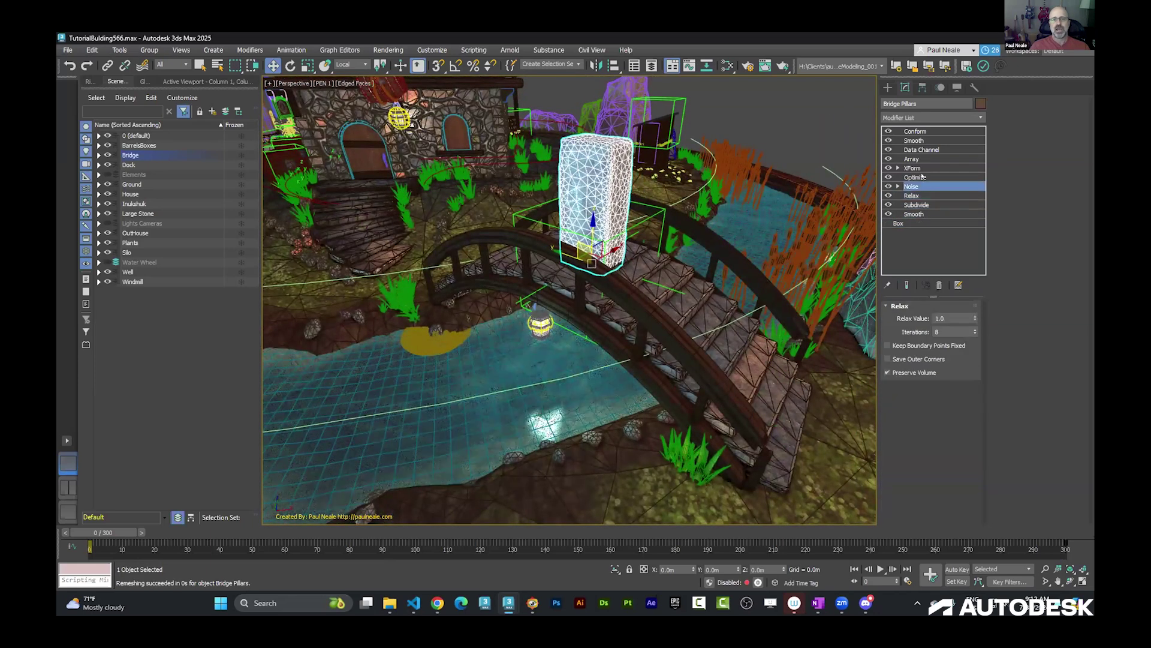
pyautogui.click(916, 177)
pyautogui.click(912, 168)
pyautogui.click(913, 159)
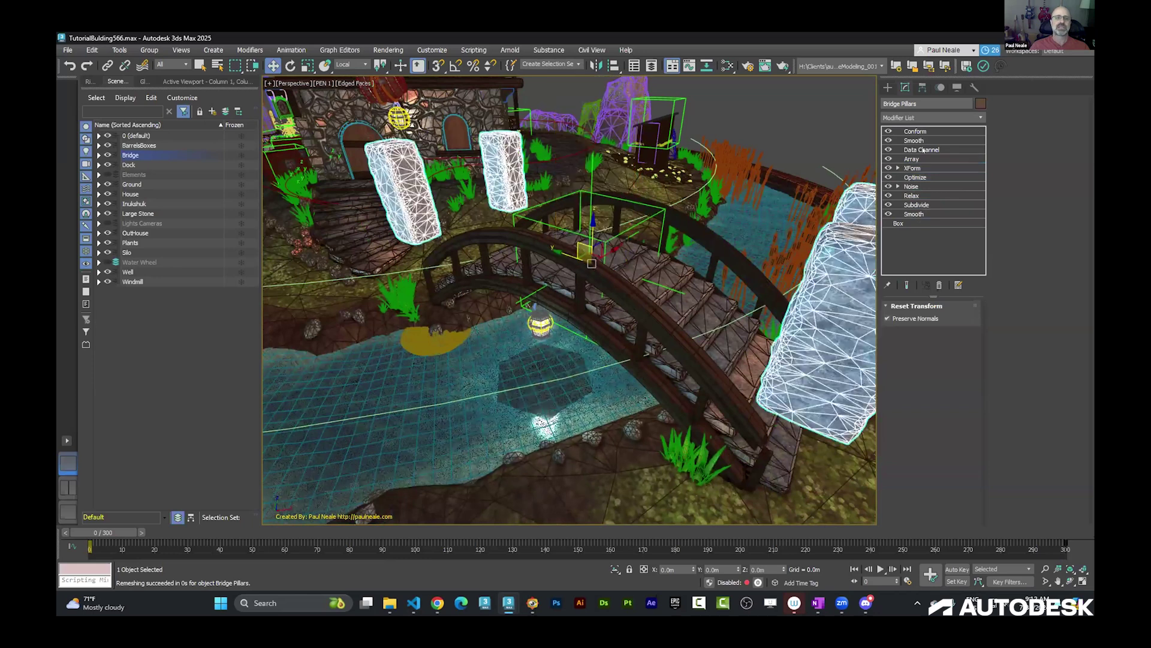
pyautogui.click(924, 150)
pyautogui.click(914, 141)
pyautogui.click(915, 131)
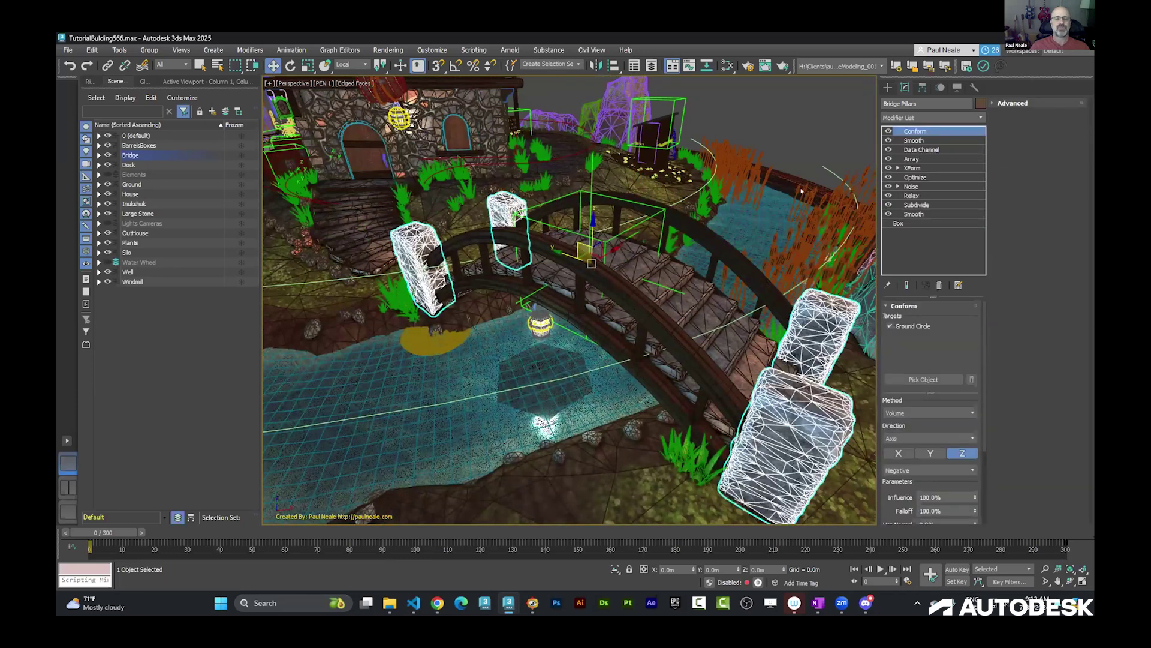
pyautogui.moveTo(801, 190)
pyautogui.keyDown('alt'); pyautogui.mouseDown(button='middle')
pyautogui.moveTo(633, 288)
pyautogui.moveTo(664, 179)
pyautogui.mouseUp(button='middle'); pyautogui.keyUp('alt')
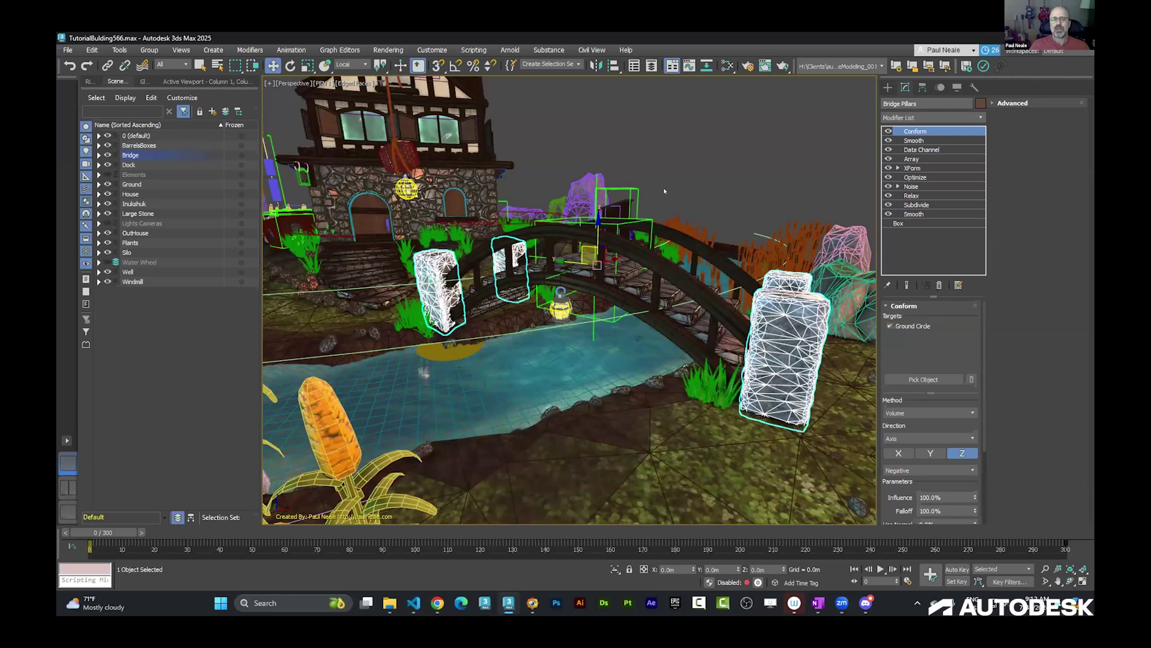
# Browse the available modifiers without adding one, and shorten the stack display to fit the pillars' modifiers
pyautogui.click(978, 117)
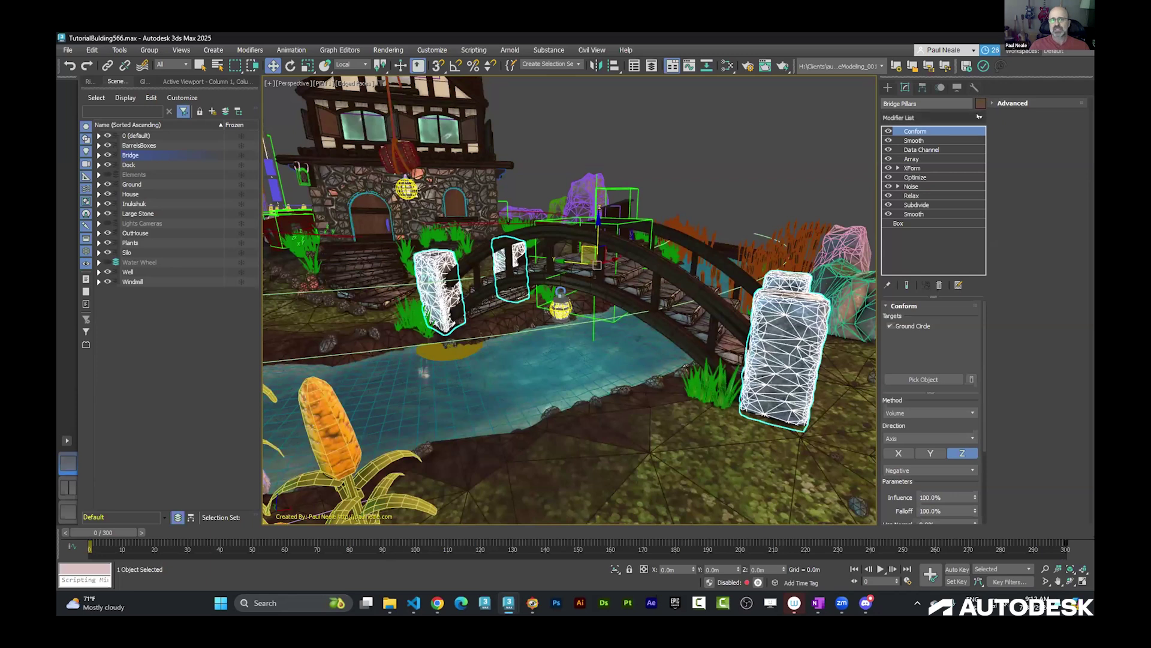
pyautogui.scroll(-15, 955, 275)
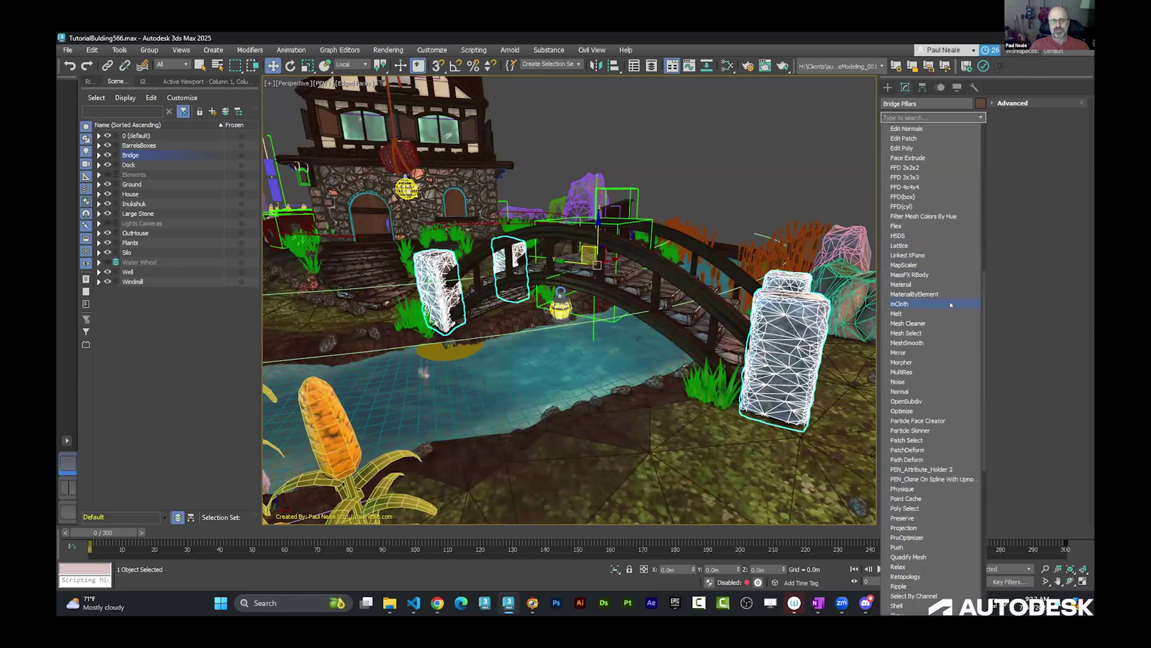
pyautogui.scroll(-2, 950, 306)
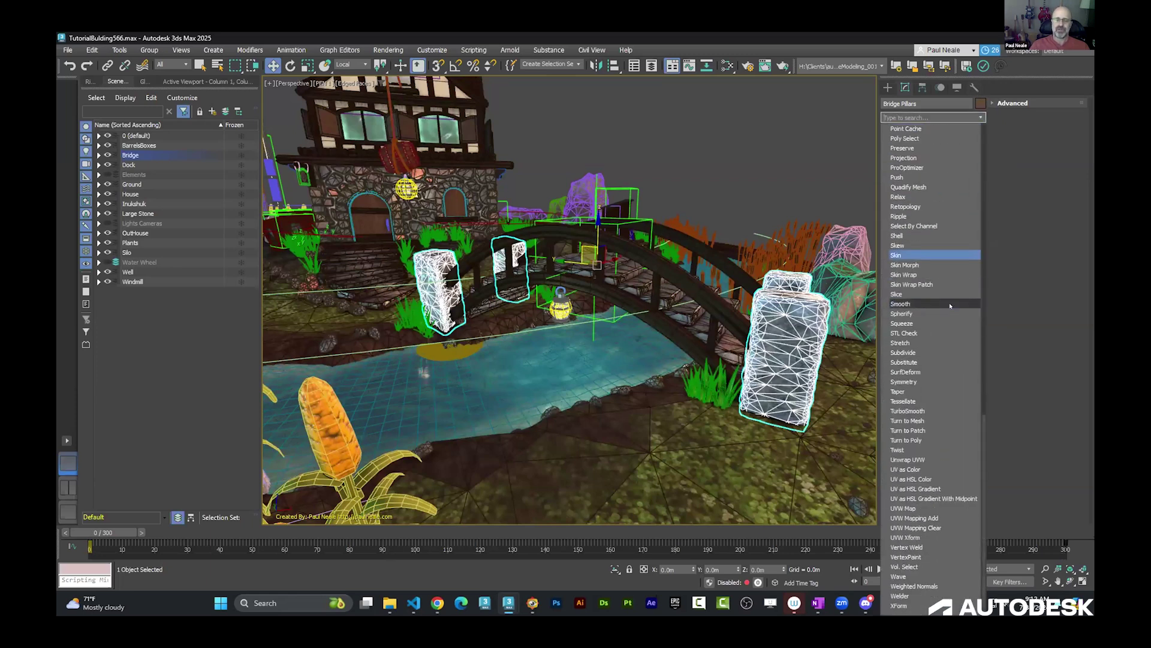
pyautogui.scroll(17, 950, 306)
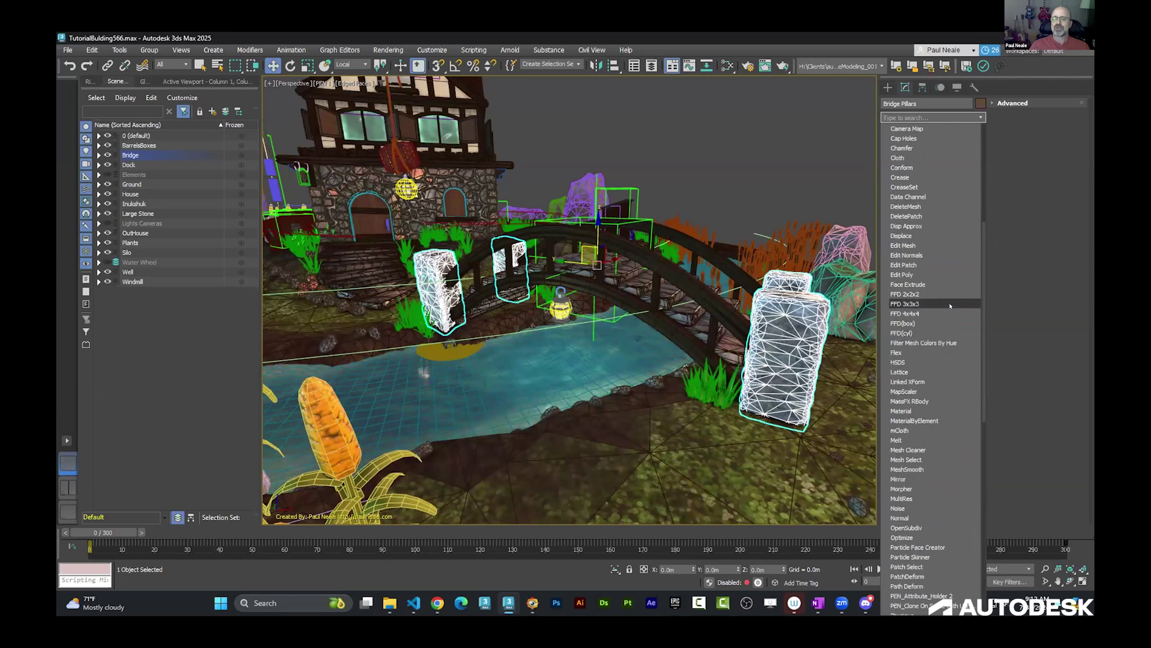
pyautogui.click(1017, 234)
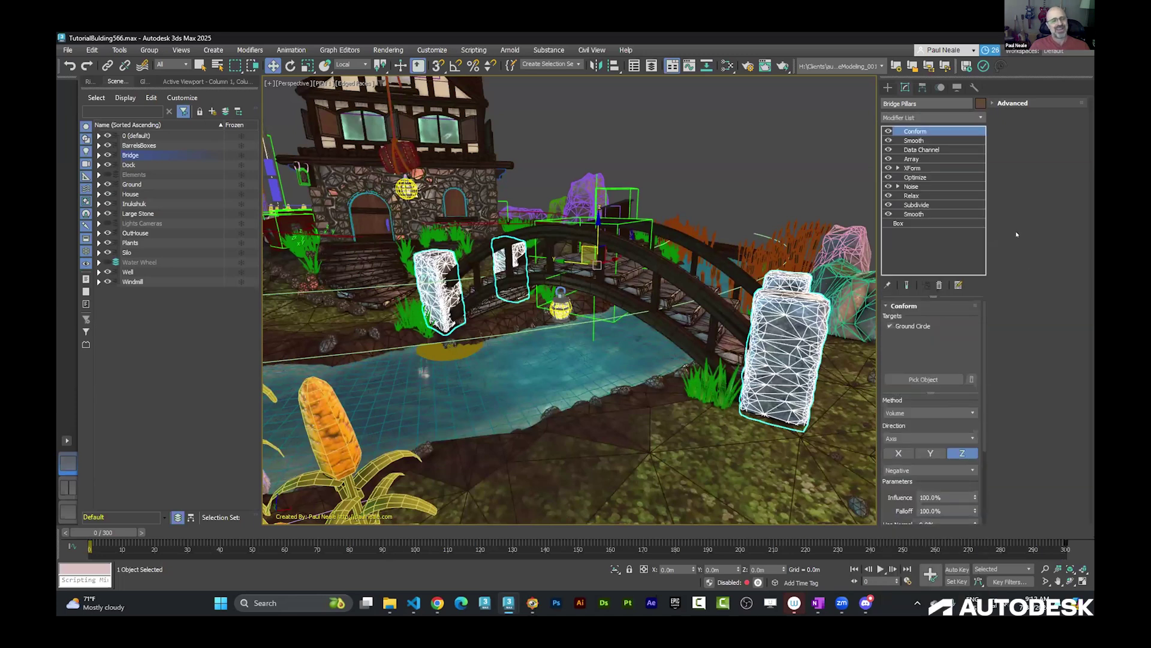
pyautogui.moveTo(932, 288); pyautogui.dragTo(933, 245)
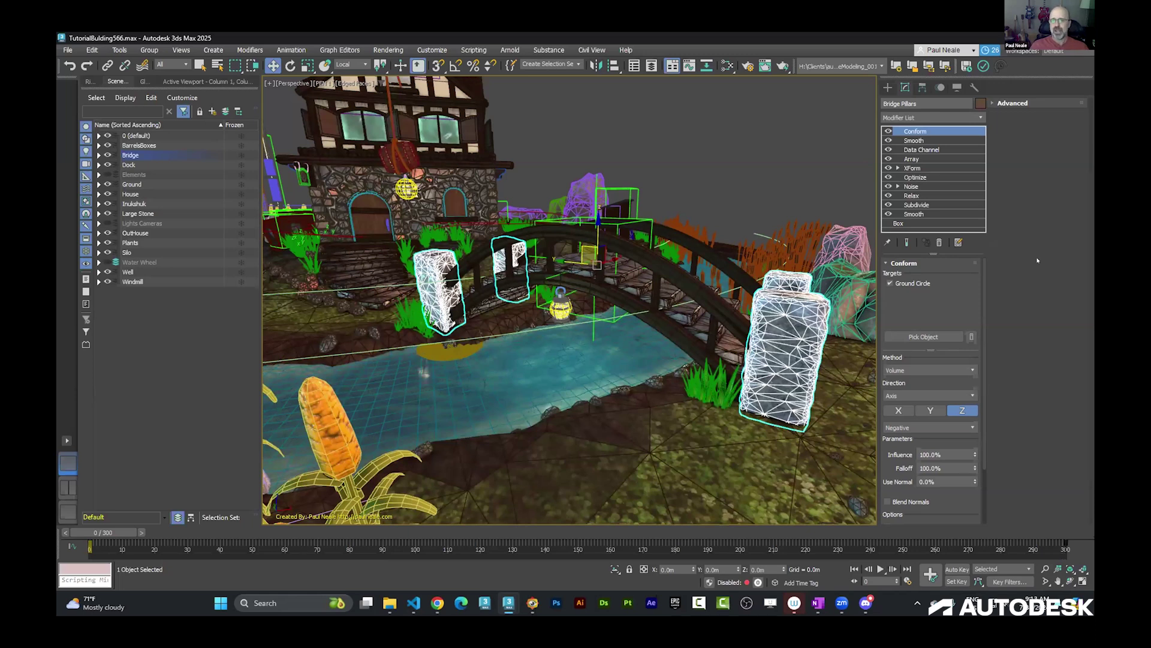
# Select the corn plants, turn off edged faces, and show them at their base Cylinder level
pyautogui.keyDown('alt'); pyautogui.moveTo(741, 200); pyautogui.dragTo(726, 264, button='middle'); pyautogui.keyUp('alt')
pyautogui.click(703, 267)
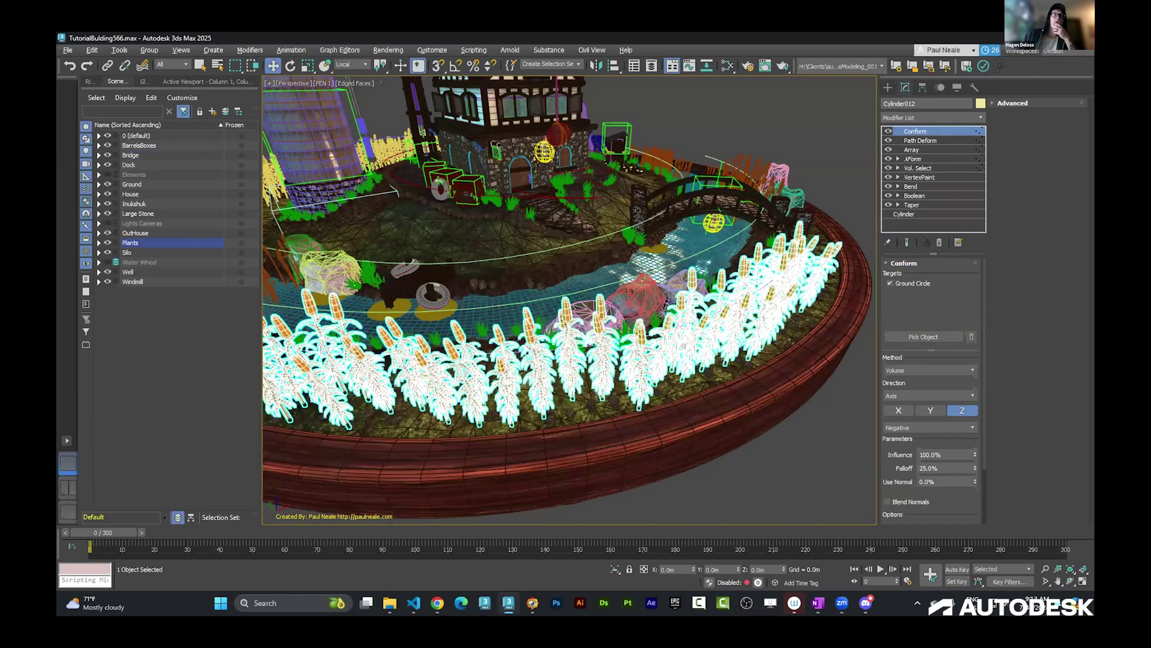
pyautogui.press('F4')
pyautogui.moveTo(702, 267)
pyautogui.keyDown('alt'); pyautogui.mouseDown(button='middle')
pyautogui.moveTo(313, 80)
pyautogui.moveTo(949, 205)
pyautogui.mouseUp(button='middle'); pyautogui.keyUp('alt')
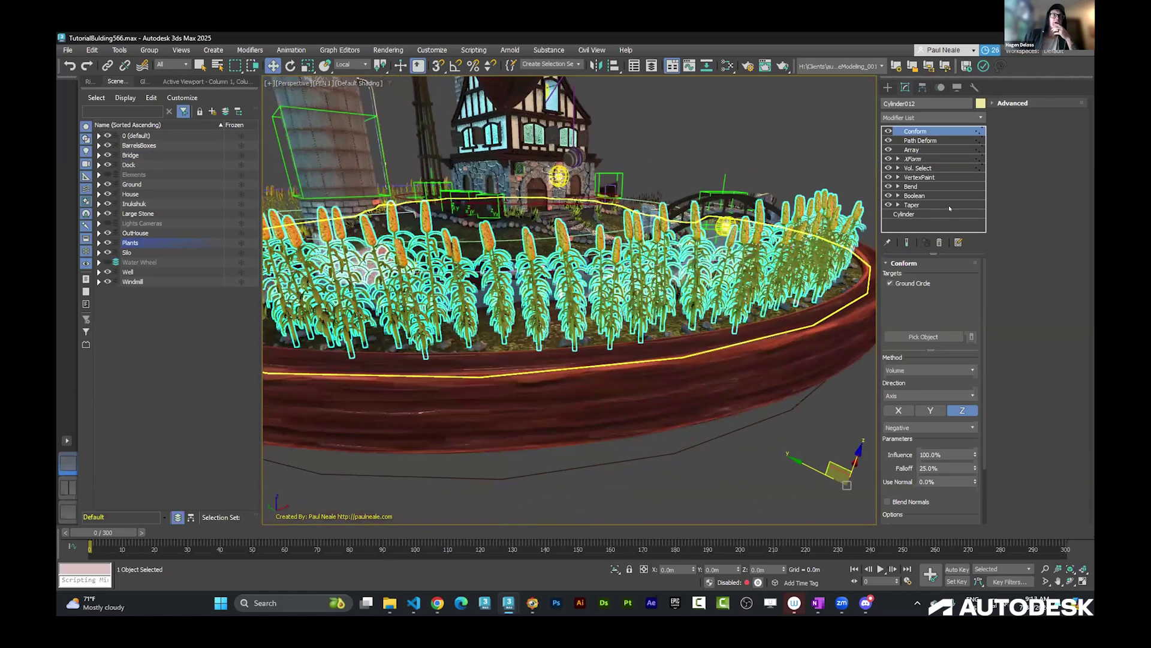
pyautogui.click(907, 214)
pyautogui.hotkey('alt', 'a')
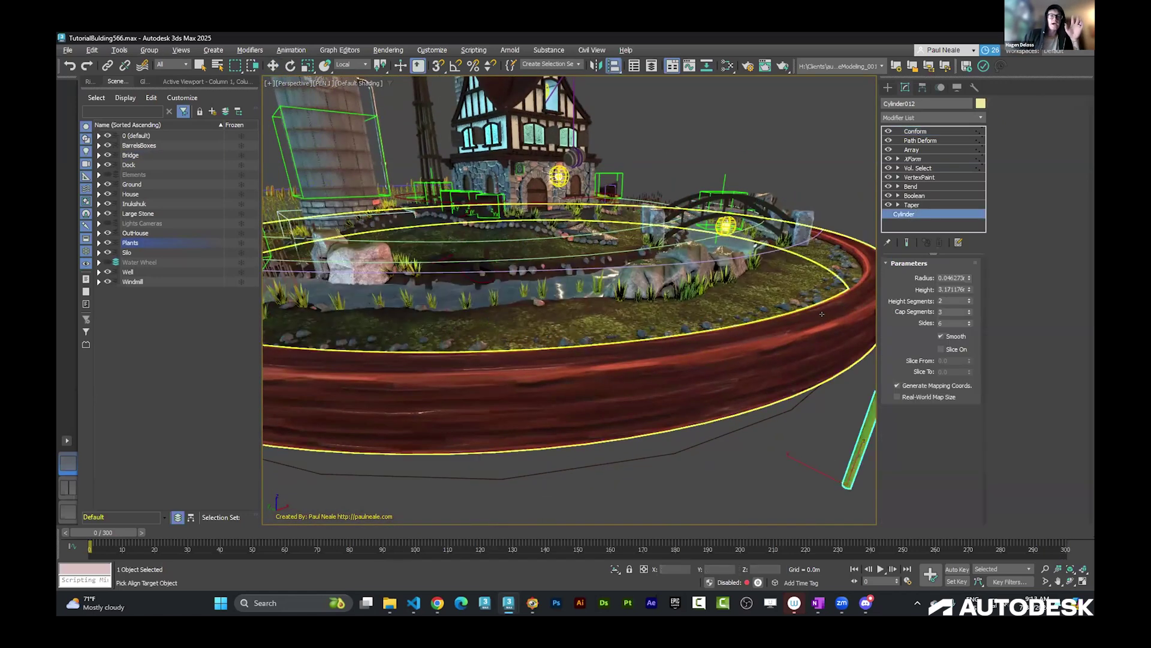
pyautogui.keyDown('alt'); pyautogui.moveTo(821, 314); pyautogui.dragTo(916, 210, button='middle'); pyautogui.keyUp('alt')
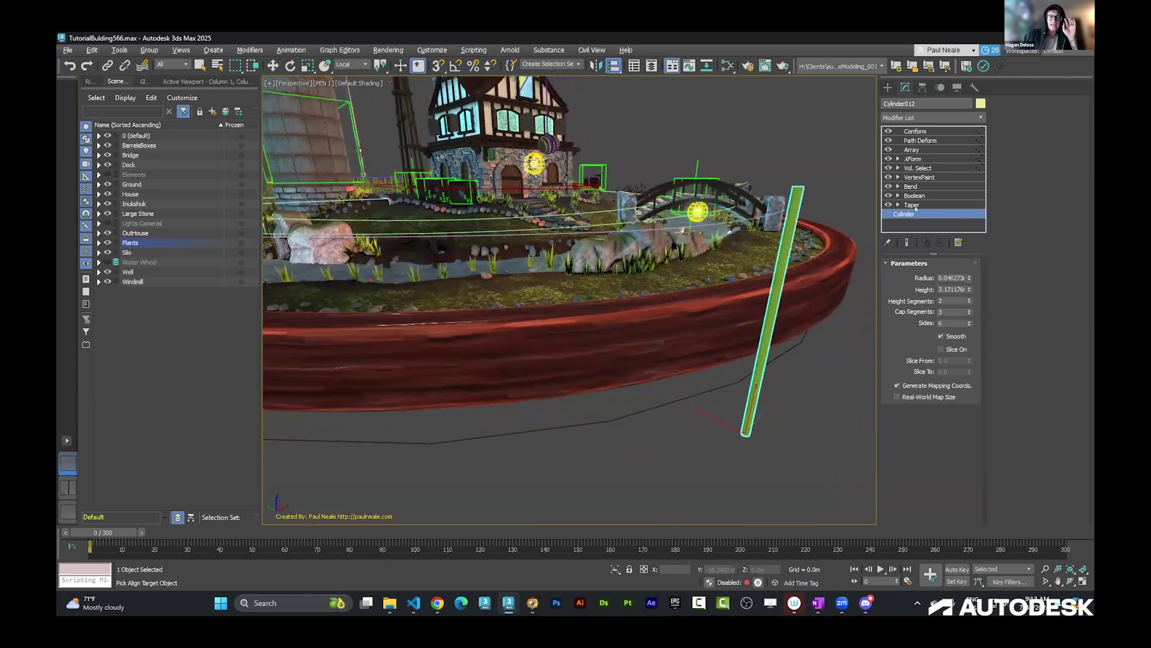
# Step through the corn plants' modifier stack from Boolean up to Conform to review each stage
pyautogui.click(914, 195)
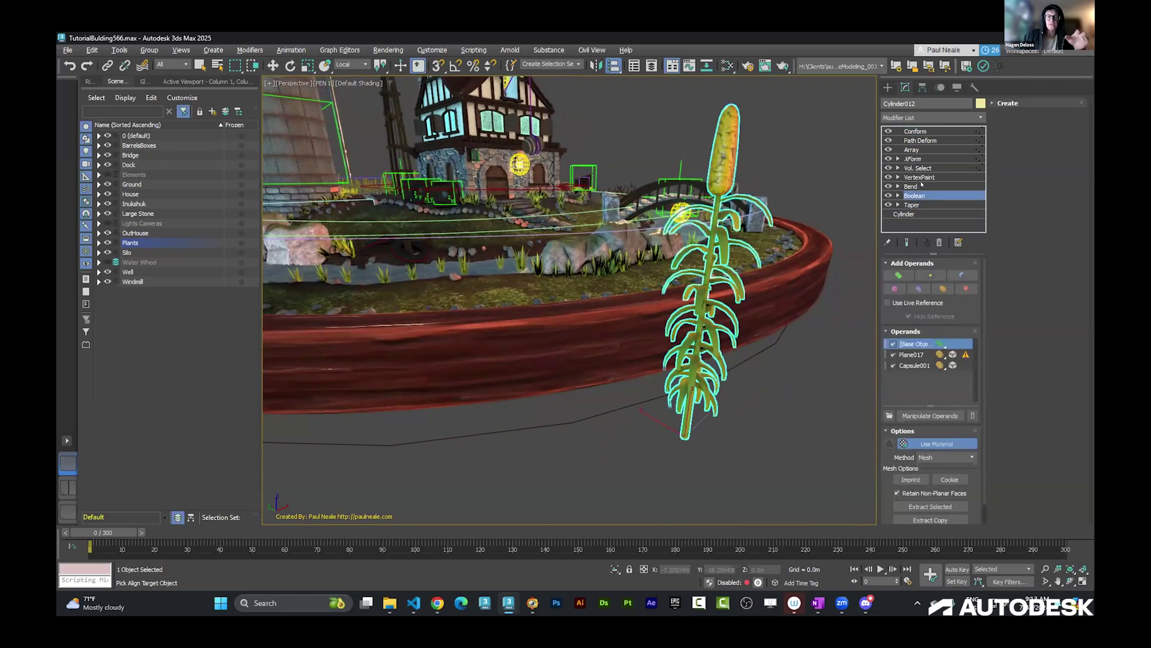
pyautogui.click(922, 186)
pyautogui.click(921, 177)
pyautogui.click(921, 168)
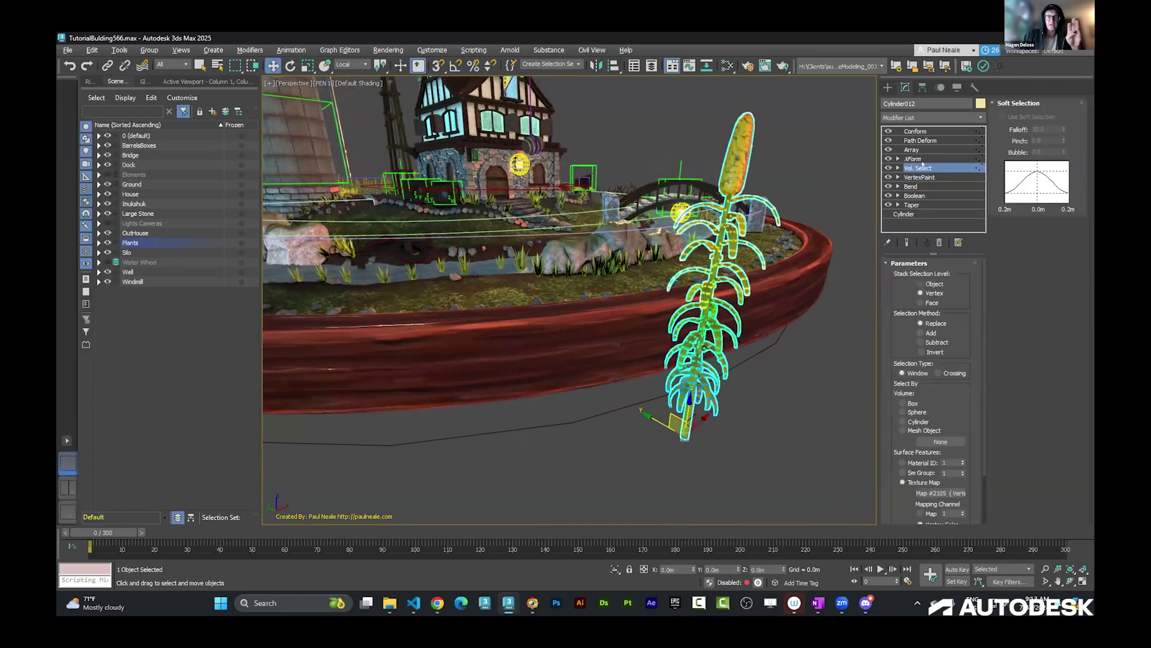
pyautogui.click(917, 159)
pyautogui.click(918, 149)
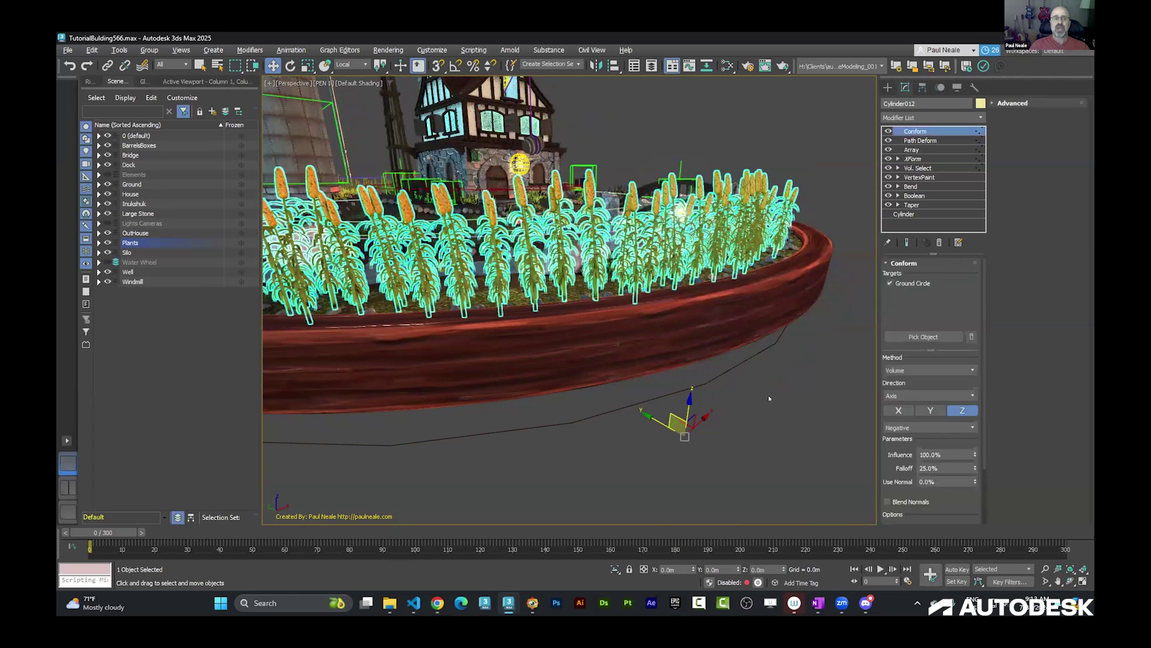
# Clear the corn plant selection and examine the whole farm scene from several angles
pyautogui.keyDown('alt'); pyautogui.moveTo(786, 417); pyautogui.dragTo(837, 406, button='middle'); pyautogui.keyUp('alt')
pyautogui.hotkey('ctrl', 'd')
pyautogui.keyDown('alt'); pyautogui.moveTo(765, 404); pyautogui.dragTo(741, 420, button='middle'); pyautogui.keyUp('alt')
pyautogui.click(666, 354)
pyautogui.keyDown('alt'); pyautogui.moveTo(665, 354); pyautogui.dragTo(666, 354, button='middle'); pyautogui.keyUp('alt')
pyautogui.scroll(6, 666, 354)
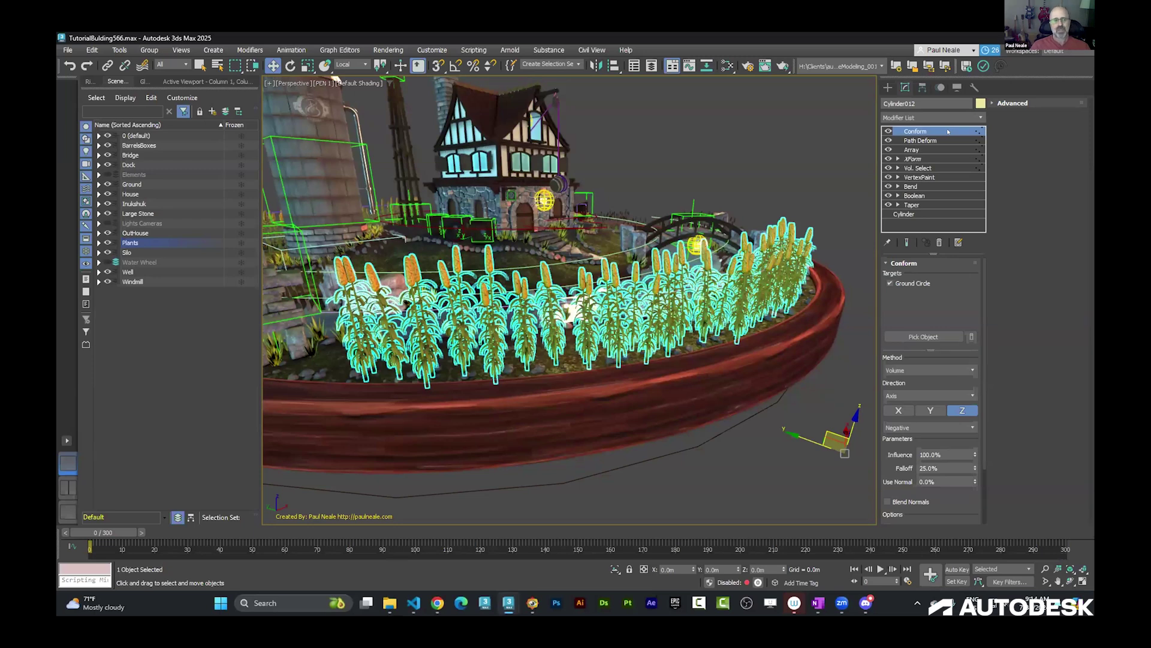
pyautogui.keyDown('alt'); pyautogui.moveTo(777, 443); pyautogui.dragTo(797, 411, button='middle'); pyautogui.keyUp('alt')
pyautogui.click(812, 399)
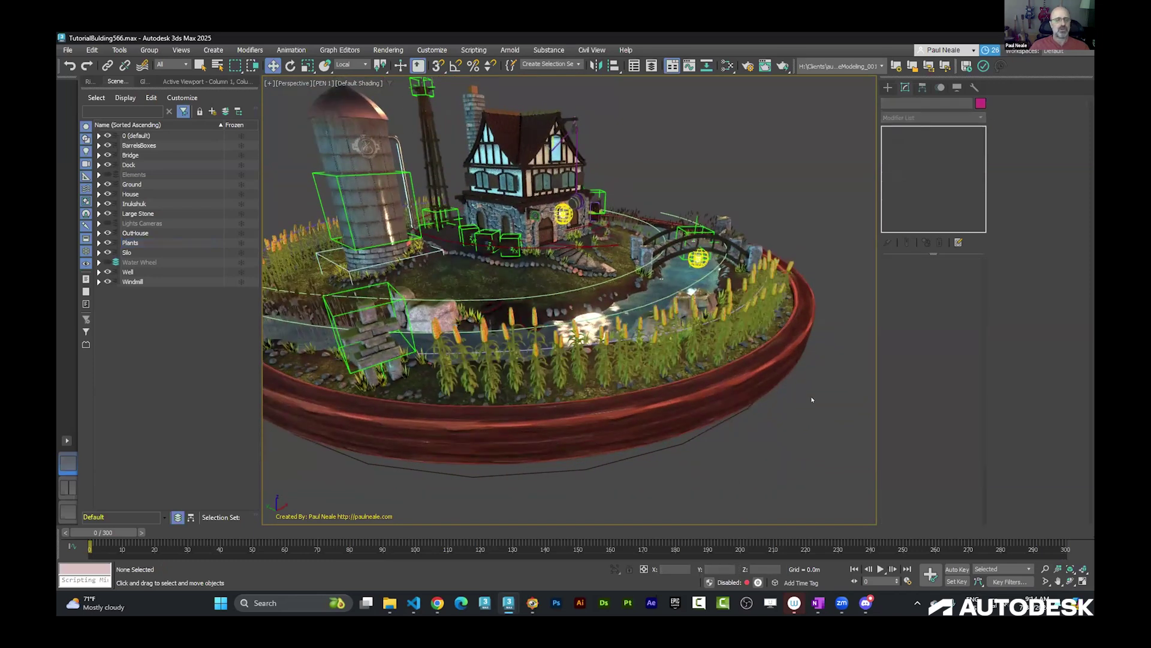
pyautogui.scroll(5, 829, 407)
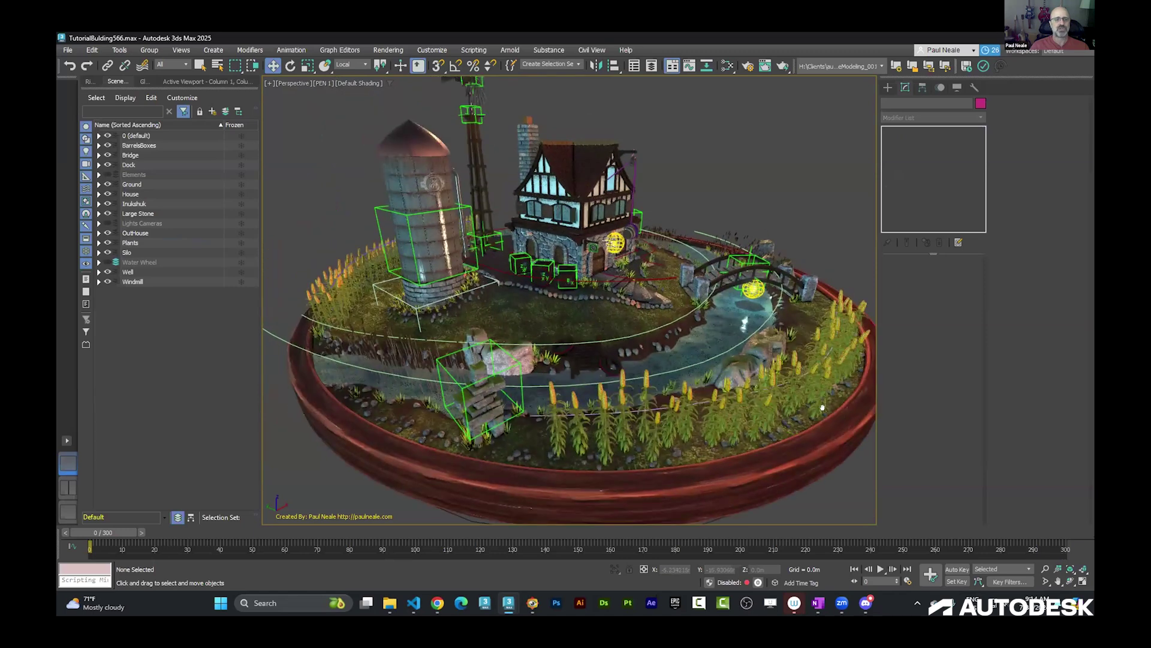
pyautogui.moveTo(830, 408); pyautogui.dragTo(820, 400, button='middle')
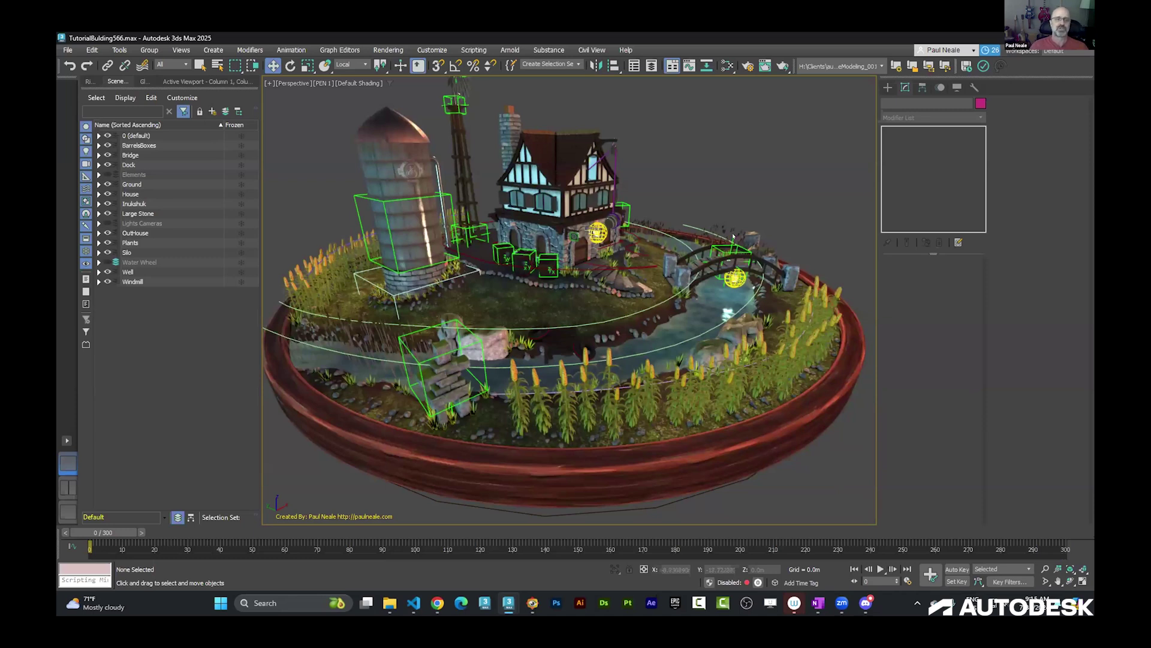
pyautogui.keyDown('alt'); pyautogui.moveTo(754, 212); pyautogui.dragTo(776, 197, button='middle'); pyautogui.keyUp('alt')
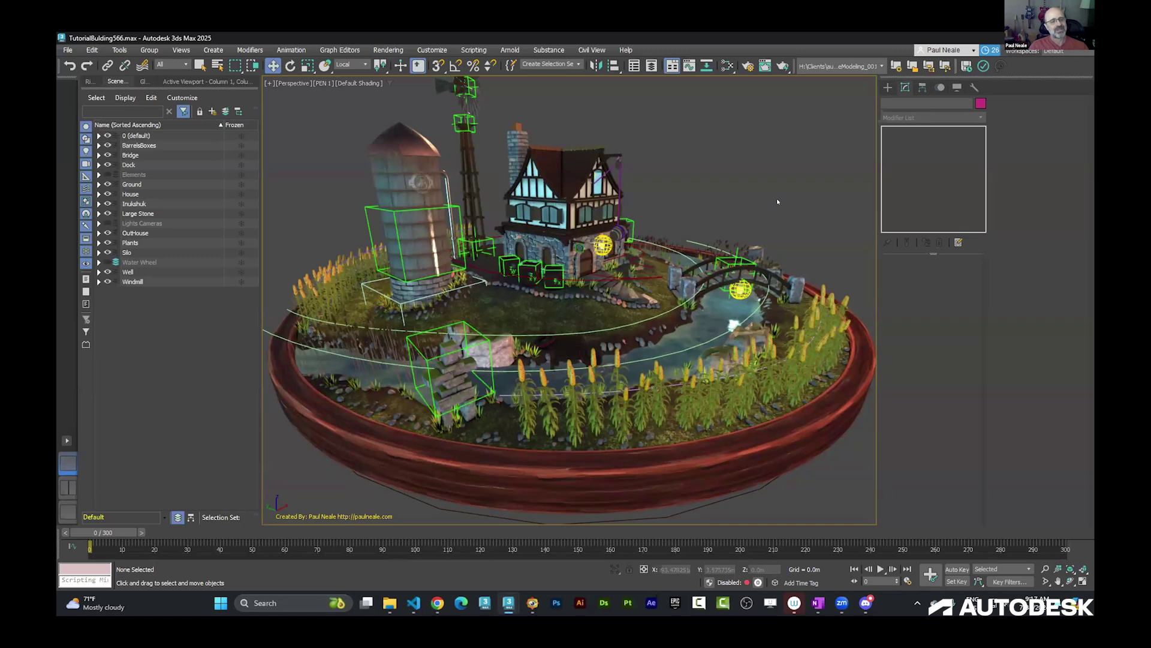
# Select the stone column at the house's corner, frame it, and isolate it from the scene
pyautogui.click(571, 239)
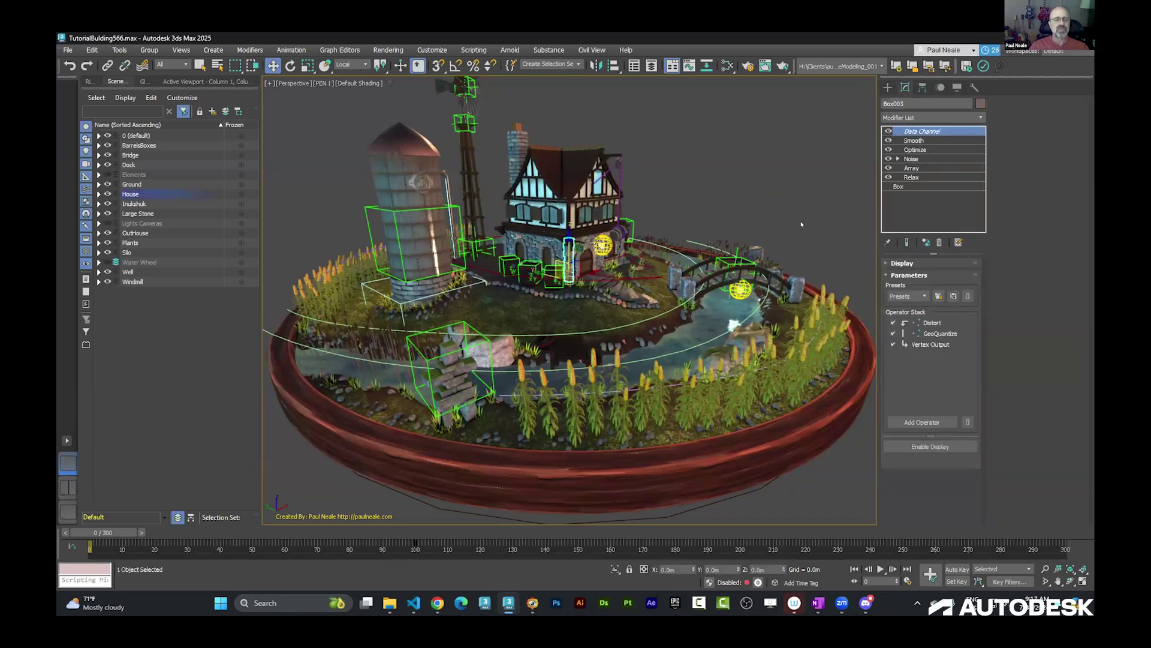
pyautogui.press('z')
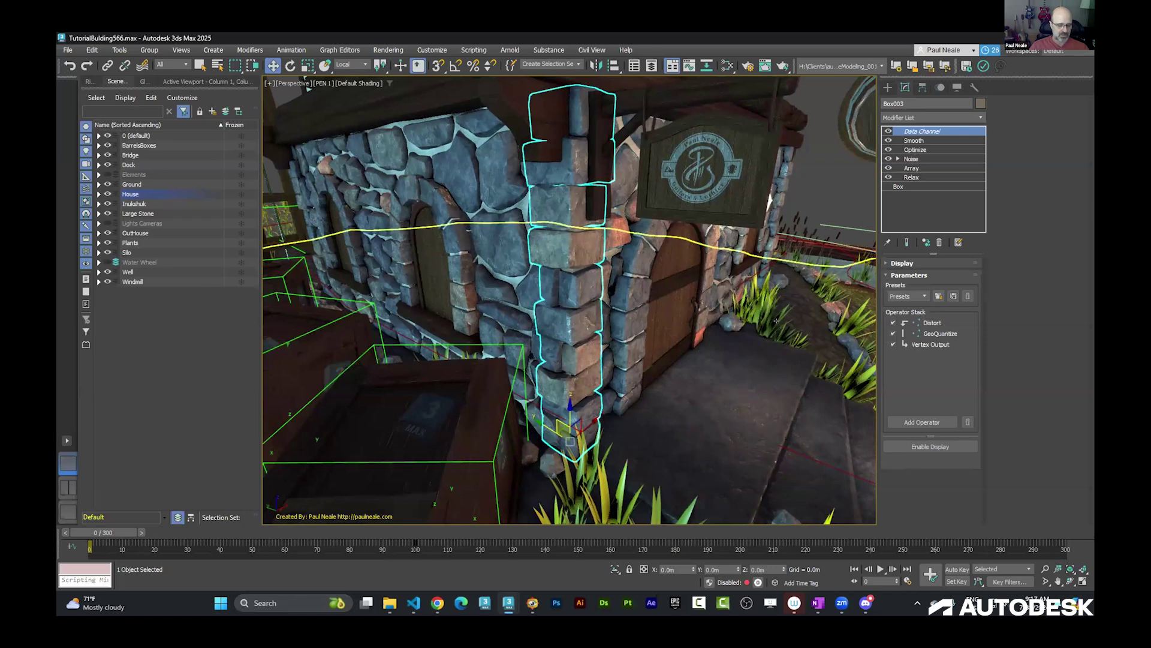
pyautogui.hotkey('alt', 'q')
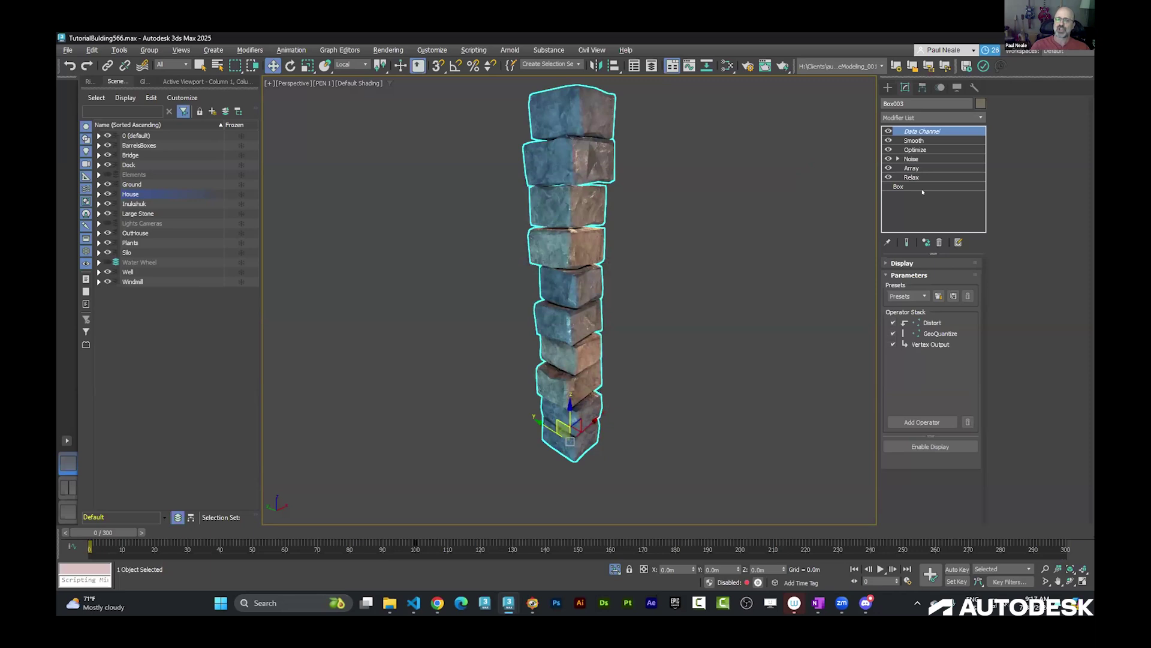
# Try Noise below Array in the stone column's modifier stack, and move it back above Array
pyautogui.moveTo(921, 160); pyautogui.dragTo(918, 175)
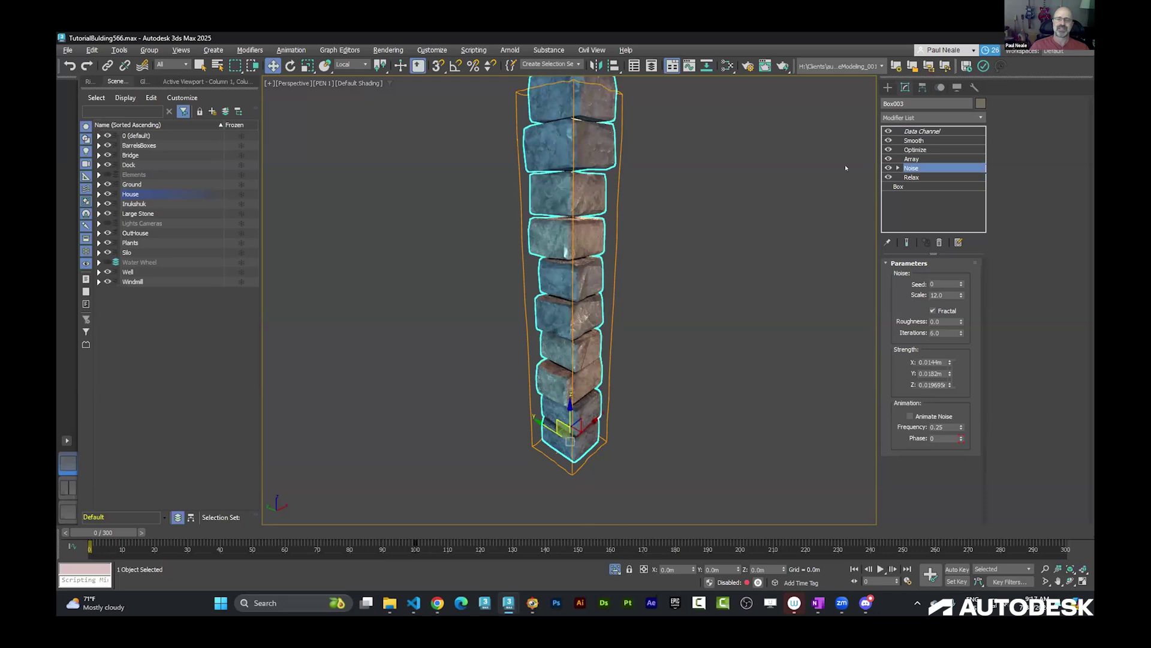
pyautogui.moveTo(924, 168); pyautogui.dragTo(921, 154)
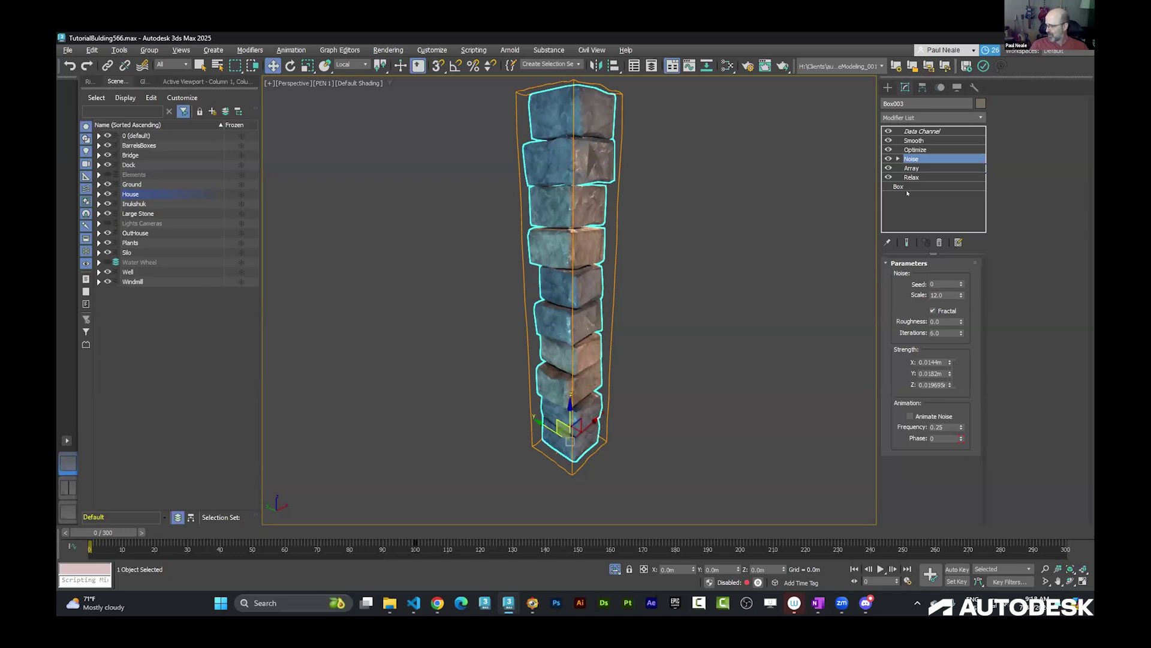
# Show the stone column at its Optimize level with edged faces and examine the triangulated stones
pyautogui.keyDown('alt'); pyautogui.moveTo(681, 166); pyautogui.dragTo(699, 245, button='middle'); pyautogui.keyUp('alt')
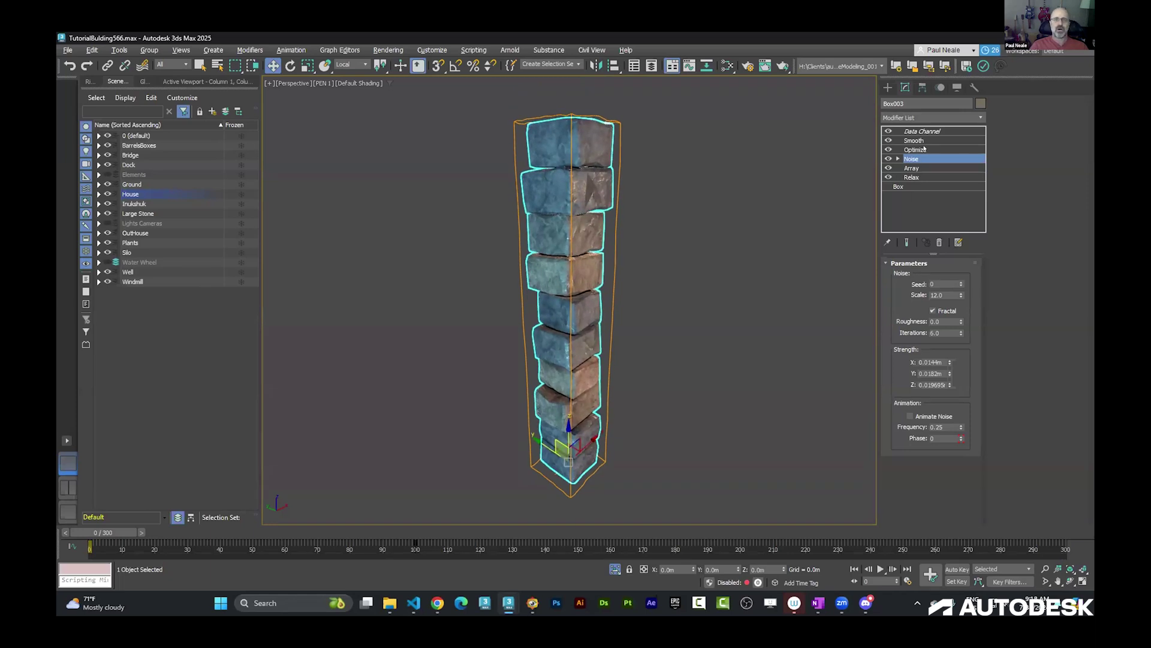
pyautogui.click(925, 149)
pyautogui.press('F4')
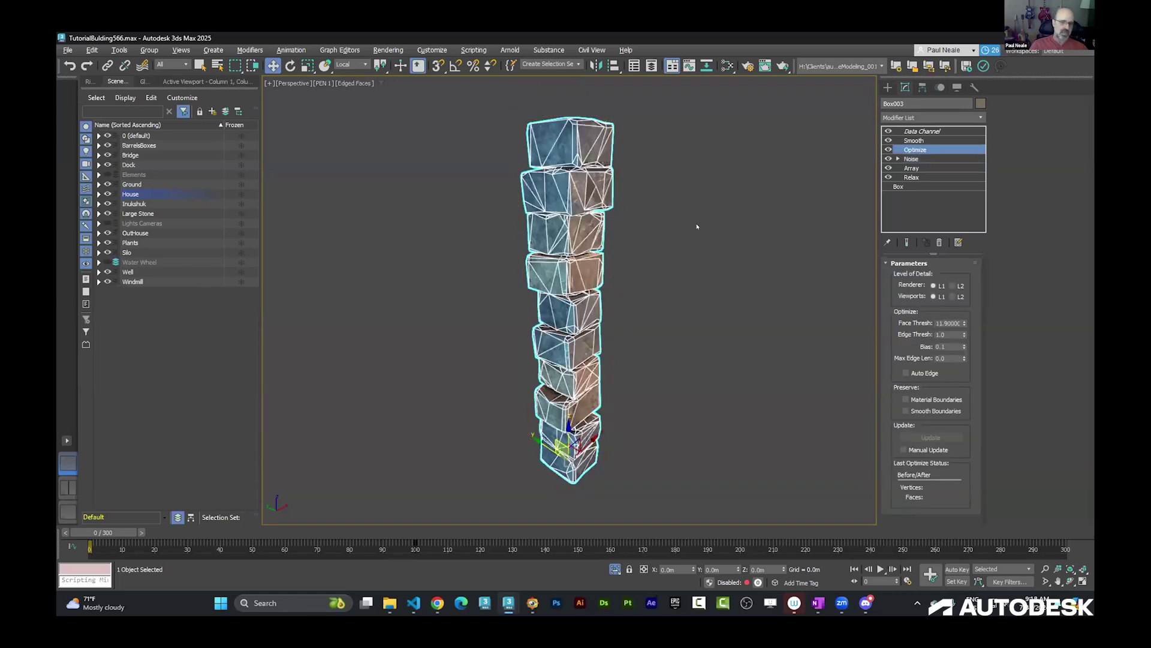
pyautogui.keyDown('alt'); pyautogui.moveTo(663, 275); pyautogui.dragTo(648, 270, button='middle'); pyautogui.keyUp('alt')
pyautogui.scroll(6, 625, 208)
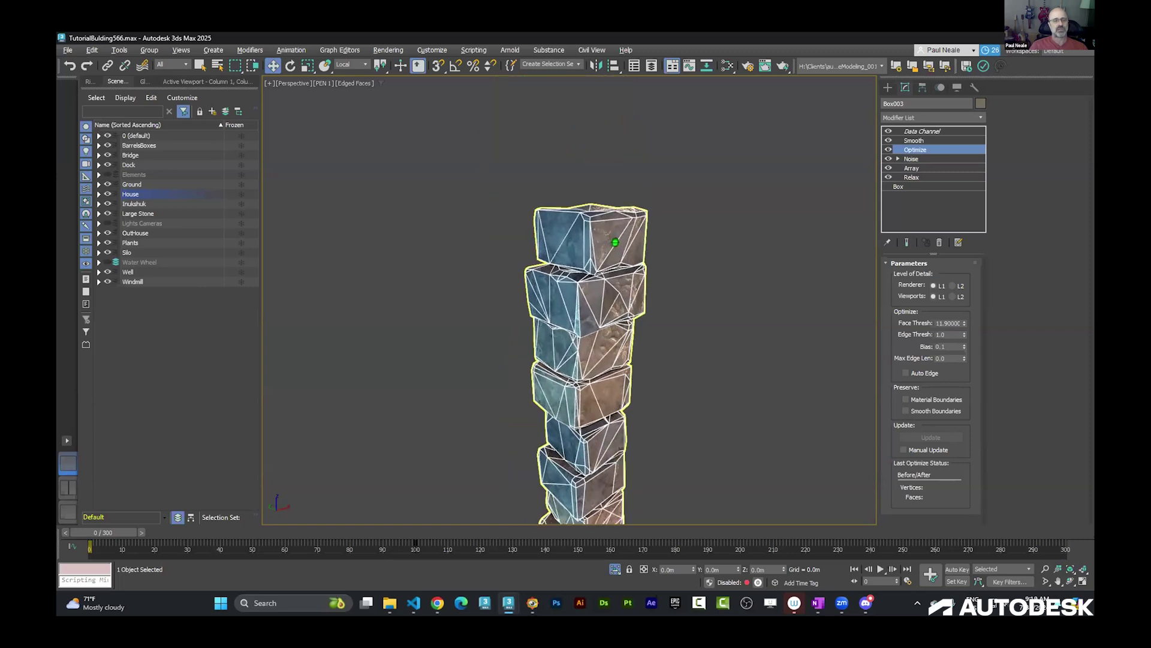
pyautogui.keyDown('alt'); pyautogui.moveTo(624, 208); pyautogui.dragTo(645, 210, button='middle'); pyautogui.keyUp('alt')
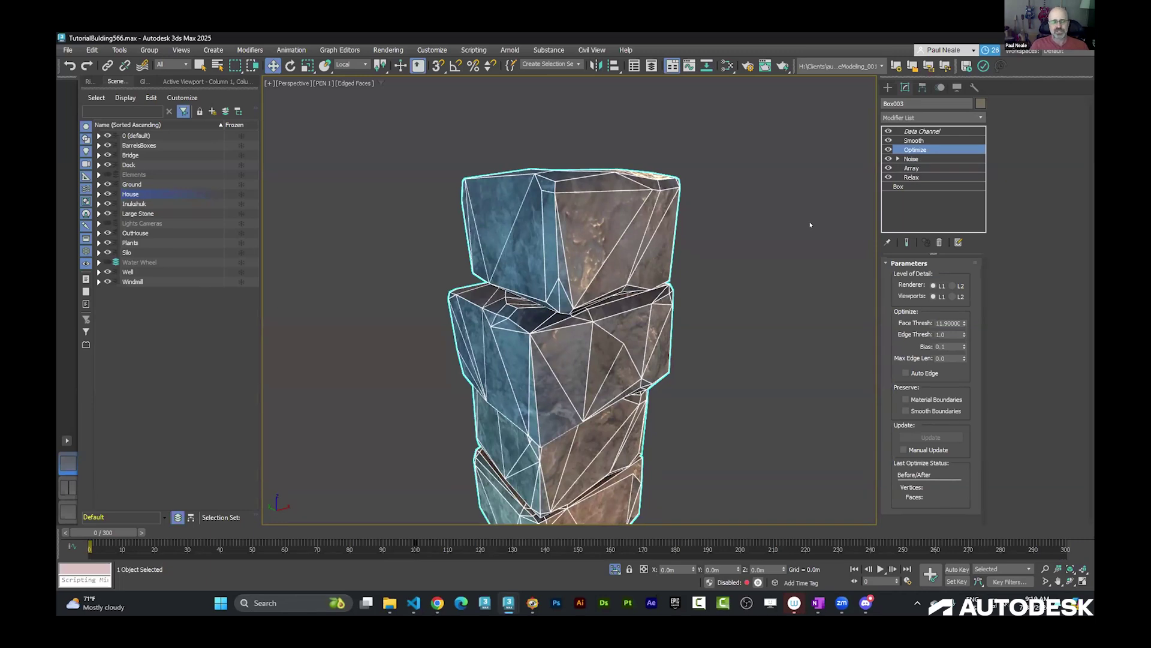
pyautogui.moveTo(752, 339)
pyautogui.keyDown('alt'); pyautogui.mouseDown(button='middle')
pyautogui.moveTo(699, 307)
pyautogui.moveTo(699, 322)
pyautogui.moveTo(614, 315)
pyautogui.mouseUp(button='middle'); pyautogui.keyUp('alt')
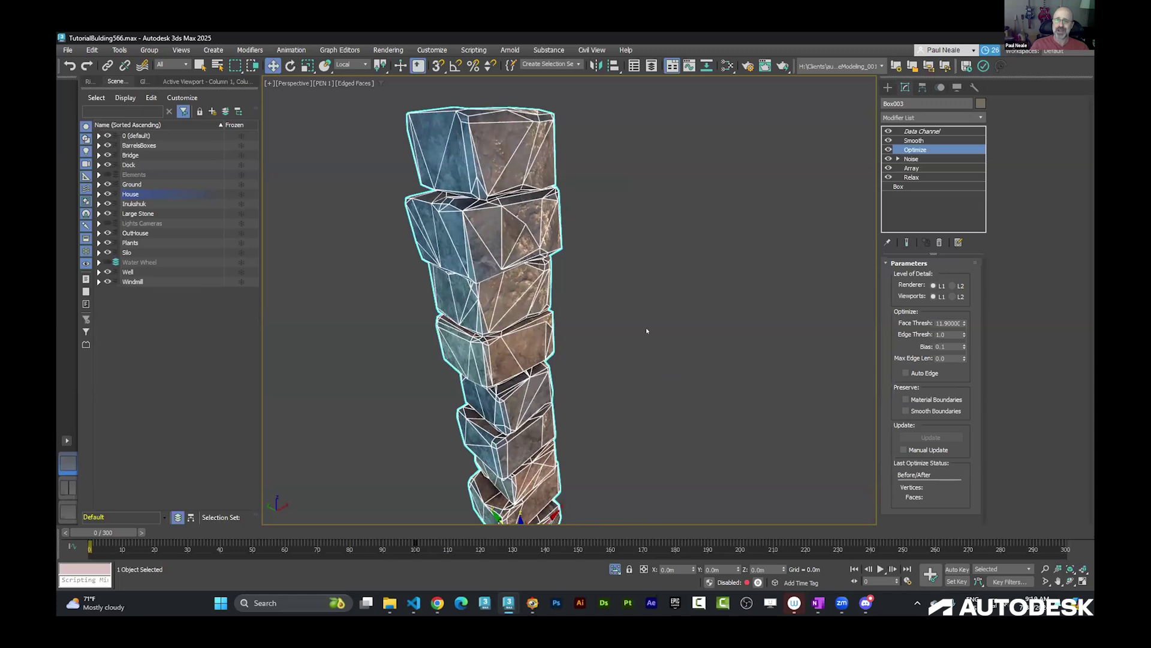
# Try to create a box on the hidden layer, abort it, and make the 0 (default) layer active
pyautogui.rightClick(721, 386)
pyautogui.click(718, 382)
pyautogui.click(718, 382)
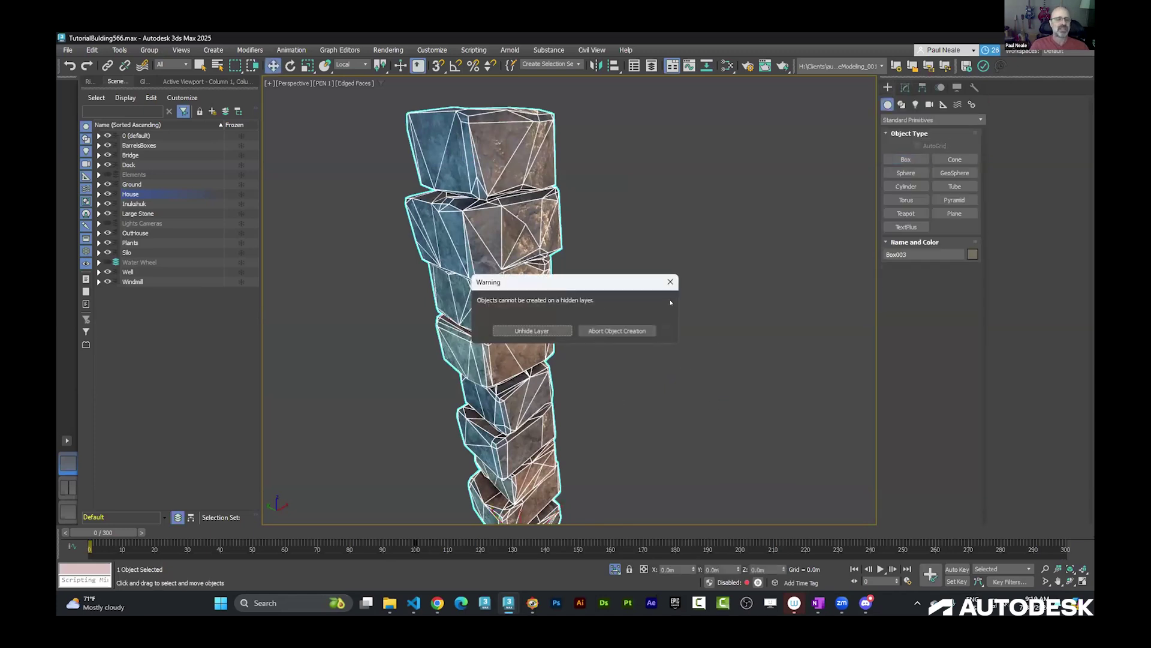
pyautogui.click(671, 282)
pyautogui.click(116, 135)
# Create a box about 1.2 m long and 1.7 m high beside the stone column and convert it to Editable Poly
pyautogui.rightClick(723, 427)
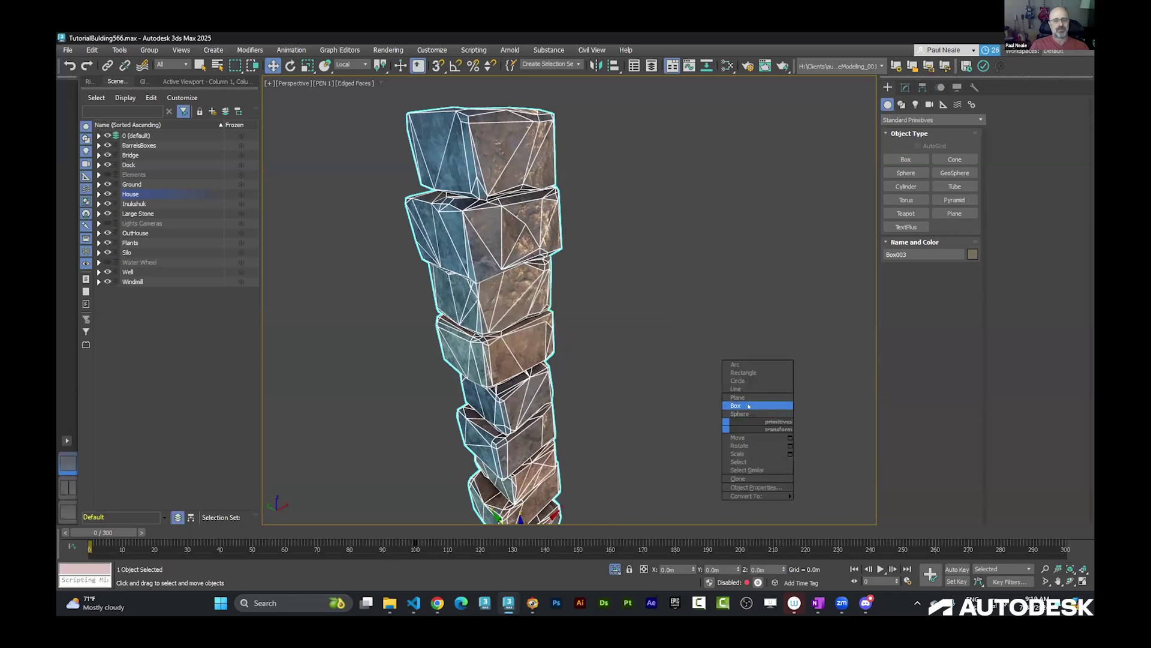
pyautogui.click(752, 406)
pyautogui.moveTo(675, 351); pyautogui.dragTo(690, 423)
pyautogui.click(689, 336)
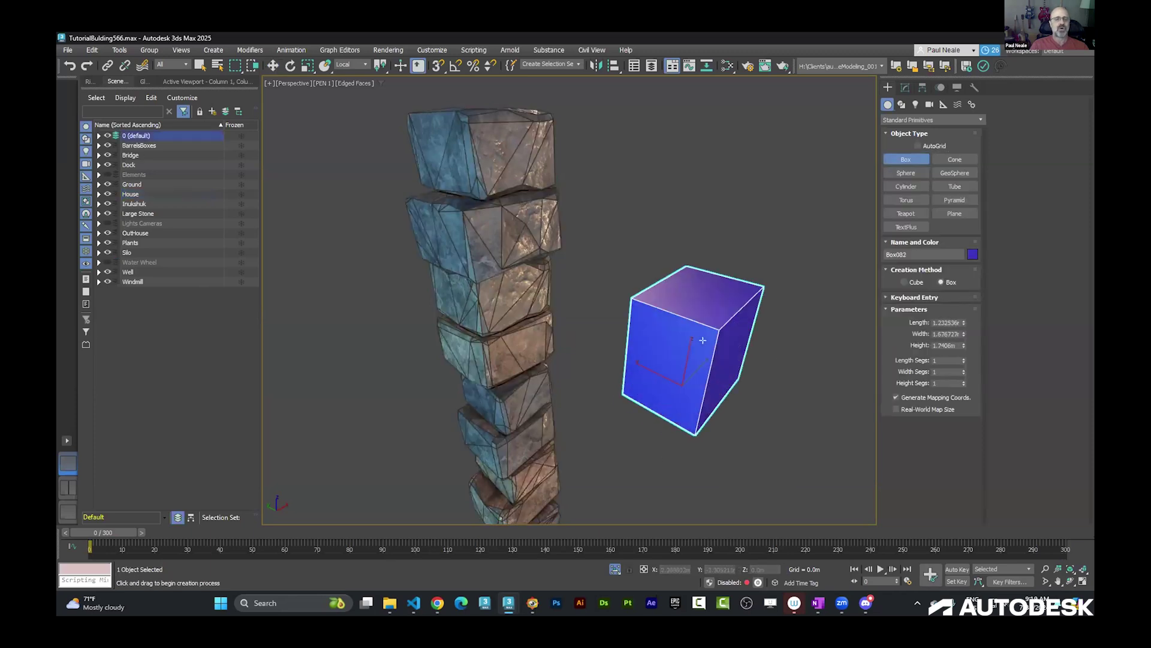
pyautogui.rightClick(690, 336)
pyautogui.rightClick(772, 344)
pyautogui.moveTo(766, 479)
pyautogui.click(812, 489)
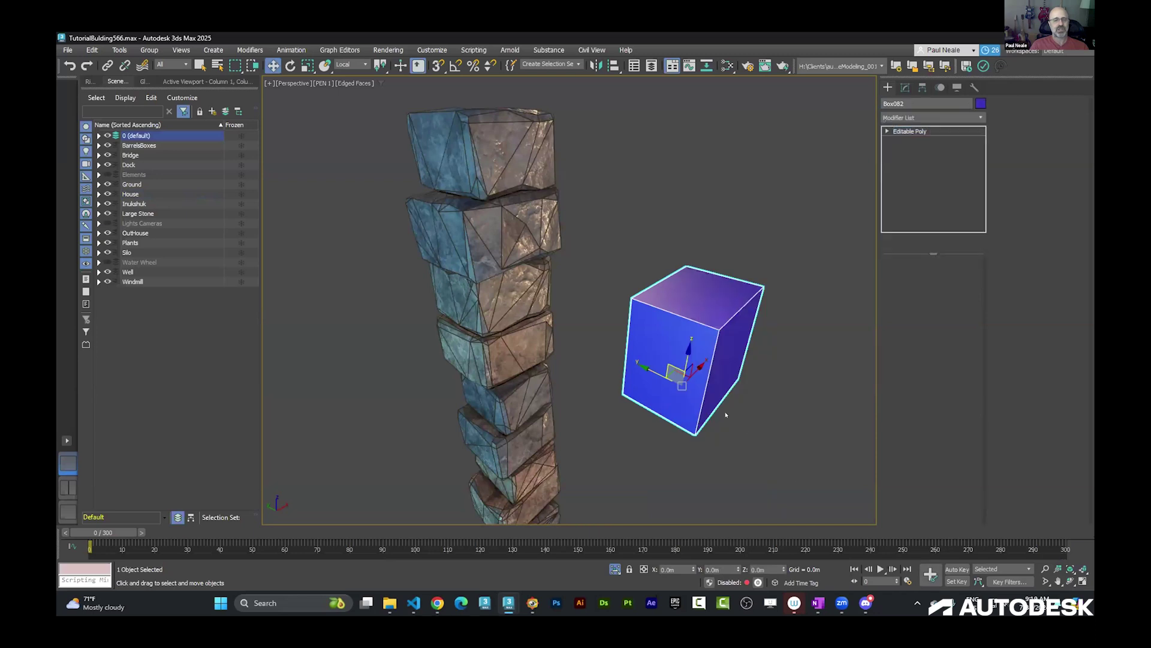
# Display the box's hidden triangulation at edge level with Edit Triangulation, and return to object level
pyautogui.moveTo(722, 412); pyautogui.dragTo(718, 393, button='middle')
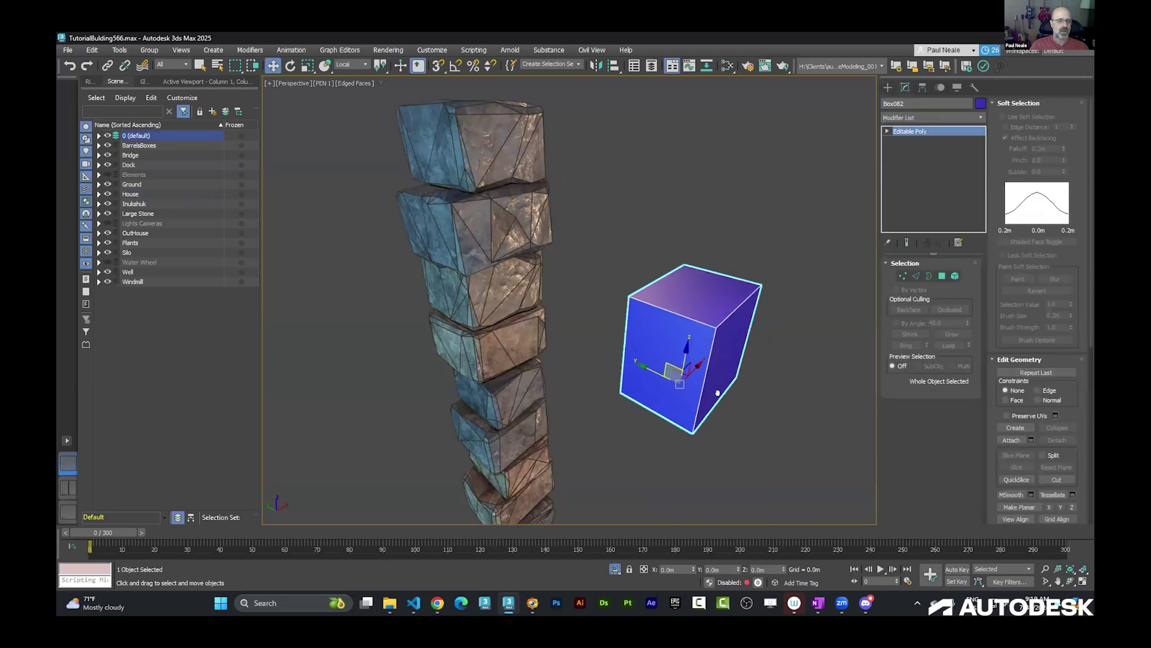
pyautogui.click(88, 80)
pyautogui.click(86, 110)
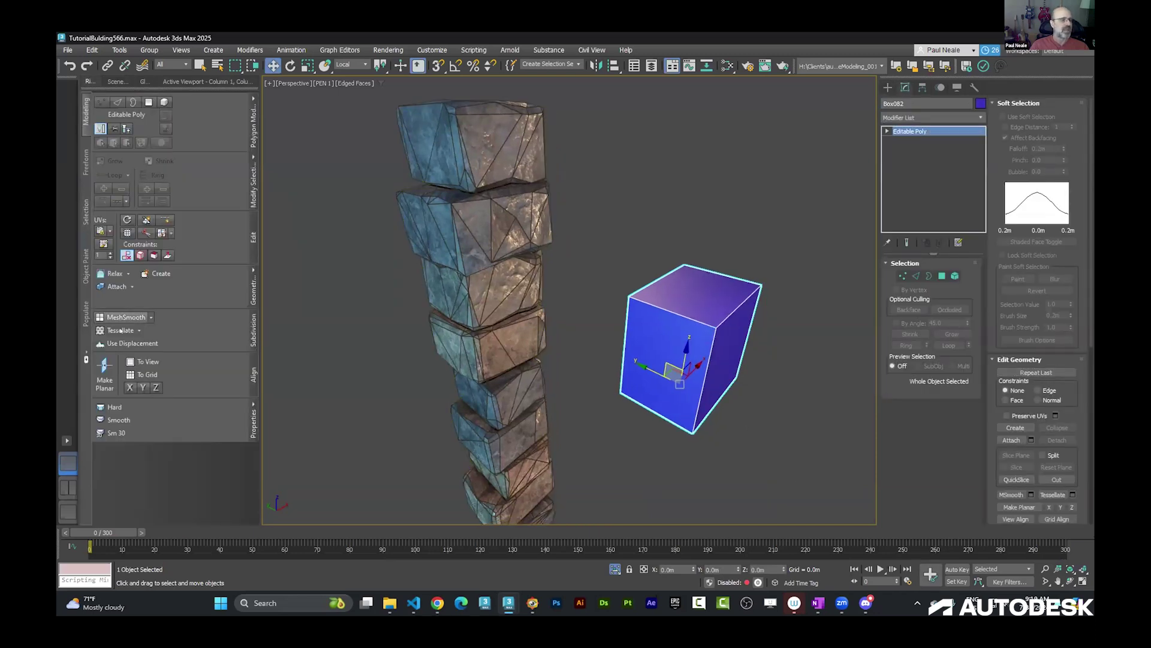
pyautogui.press('2')
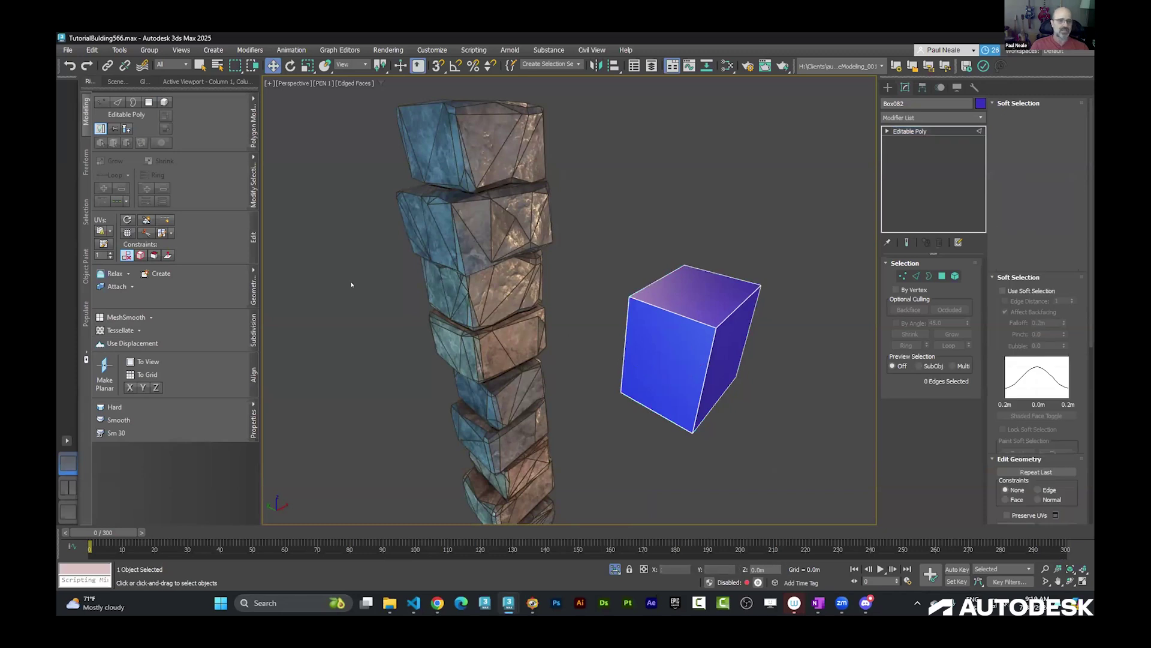
pyautogui.click(101, 394)
pyautogui.keyDown('alt'); pyautogui.moveTo(786, 426); pyautogui.dragTo(759, 397, button='middle'); pyautogui.keyUp('alt')
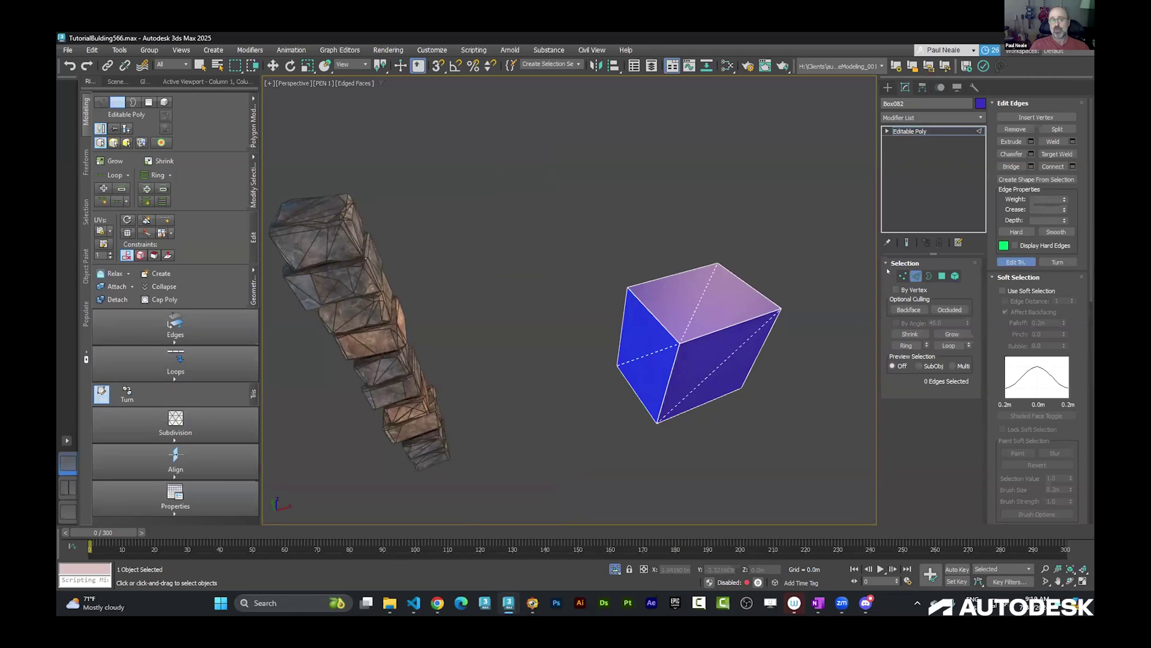
pyautogui.click(916, 275)
pyautogui.press('w')
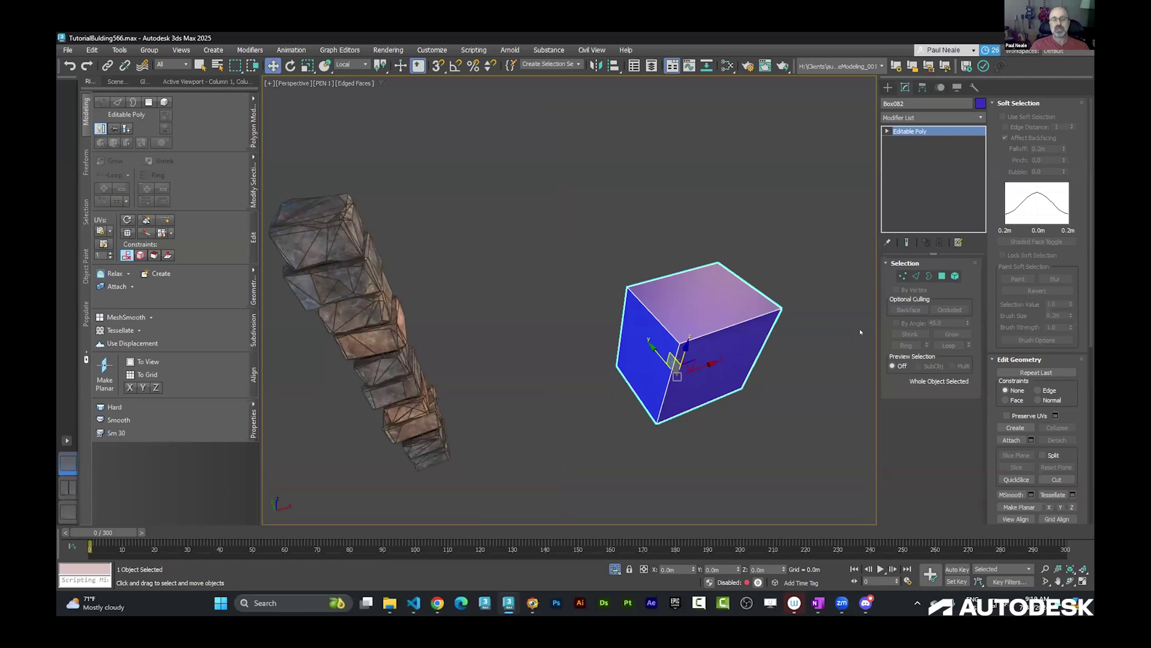
# Delete the demonstration box and reselect the stone column
pyautogui.keyDown('alt'); pyautogui.moveTo(797, 363); pyautogui.dragTo(737, 339, button='middle'); pyautogui.keyUp('alt')
pyautogui.press('Delete')
pyautogui.click(483, 342)
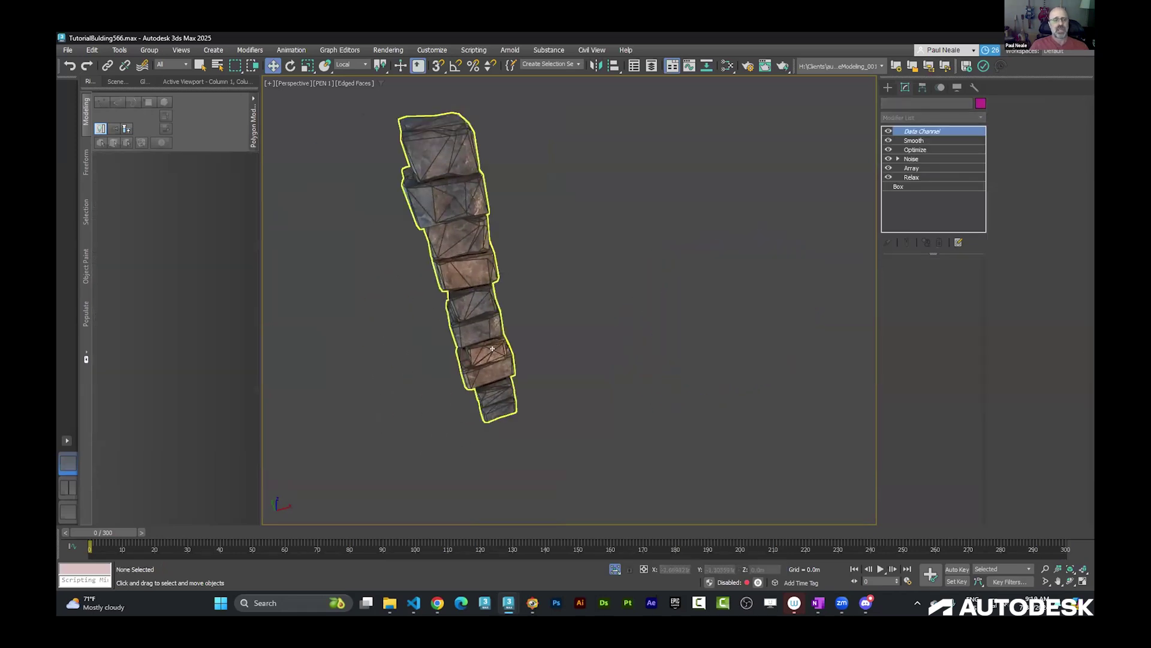
pyautogui.keyDown('alt'); pyautogui.moveTo(483, 342); pyautogui.dragTo(588, 322, button='middle'); pyautogui.keyUp('alt')
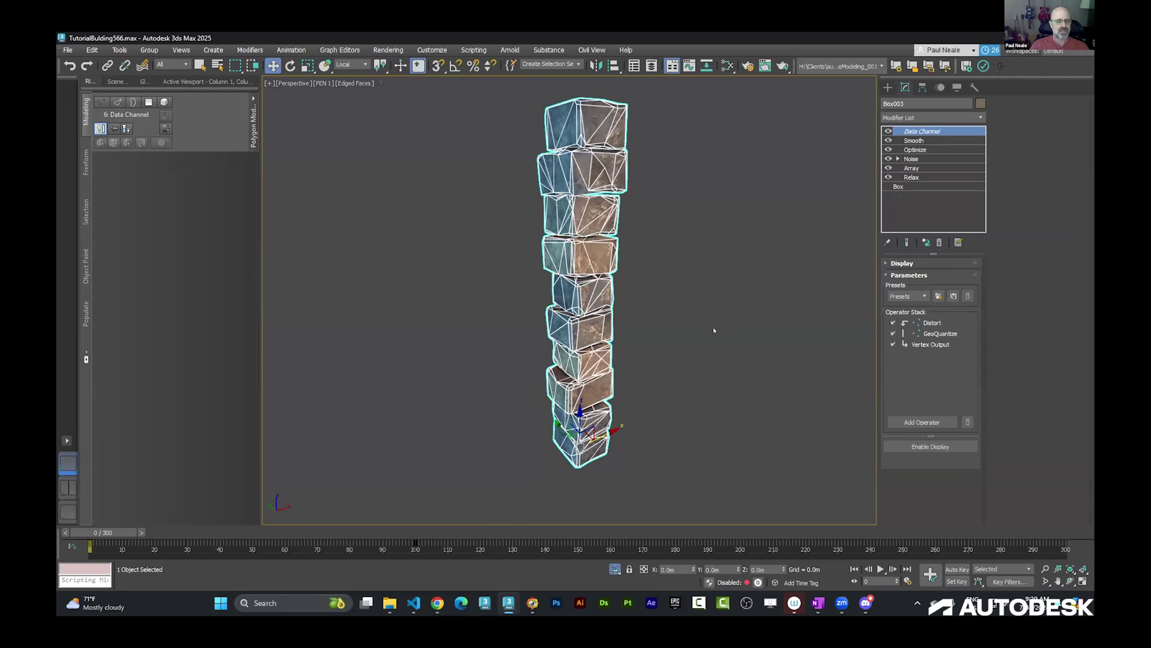
# Switch to the 3ds Max window with Hatches_191.max and view the four hatch models
pyautogui.moveTo(509, 603)
pyautogui.click(597, 549)
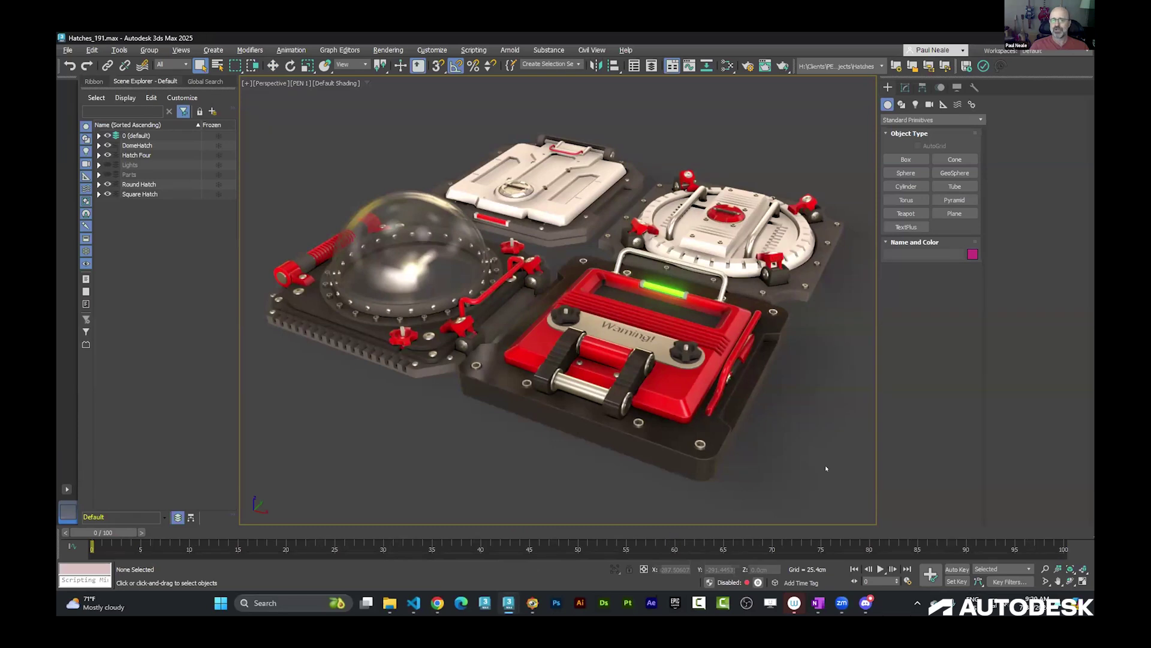
pyautogui.moveTo(844, 370)
pyautogui.keyDown('alt'); pyautogui.mouseDown(button='middle')
pyautogui.moveTo(837, 419)
pyautogui.moveTo(829, 376)
pyautogui.mouseUp(button='middle'); pyautogui.keyUp('alt')
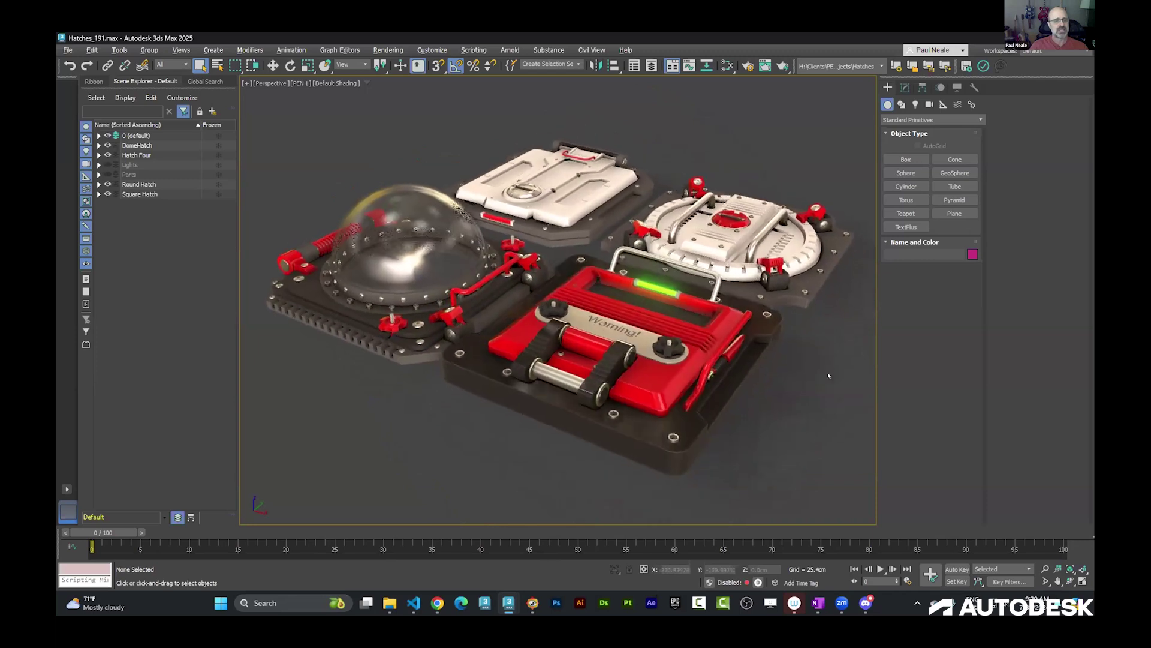
# Turn on edged faces in the perspective viewport and examine the wireframe topology of the red Warning hatch
pyautogui.scroll(10, 829, 376)
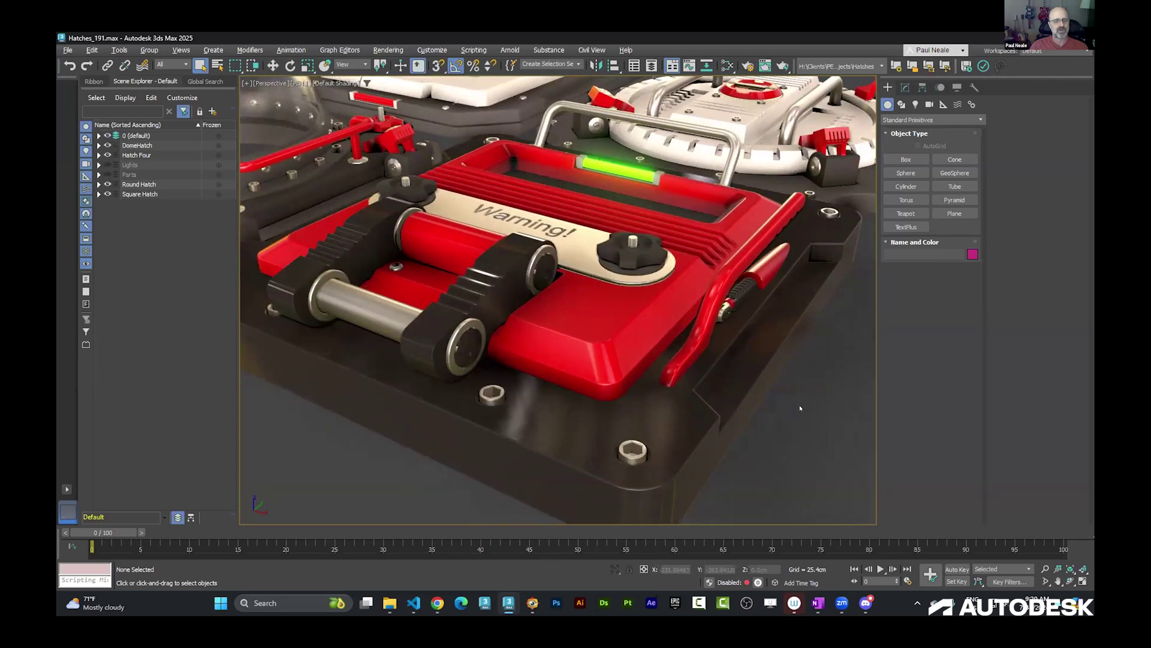
pyautogui.keyDown('alt'); pyautogui.moveTo(751, 406); pyautogui.dragTo(733, 399, button='middle'); pyautogui.keyUp('alt')
pyautogui.press('F4')
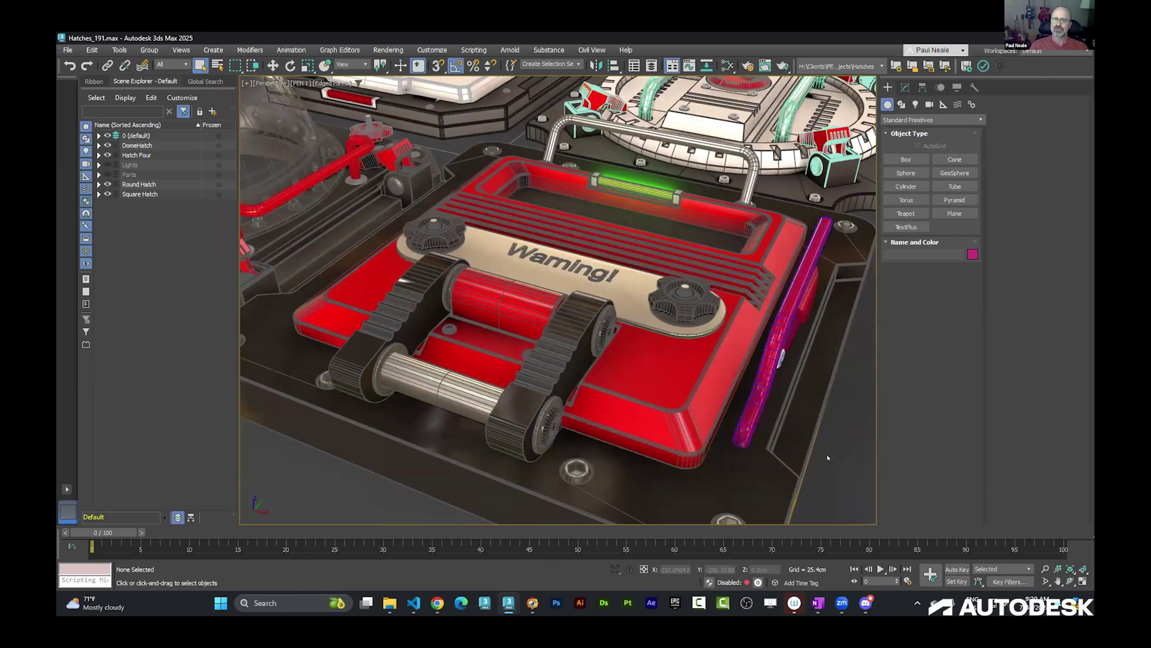
pyautogui.keyDown('alt'); pyautogui.moveTo(812, 449); pyautogui.dragTo(811, 445, button='middle'); pyautogui.keyUp('alt')
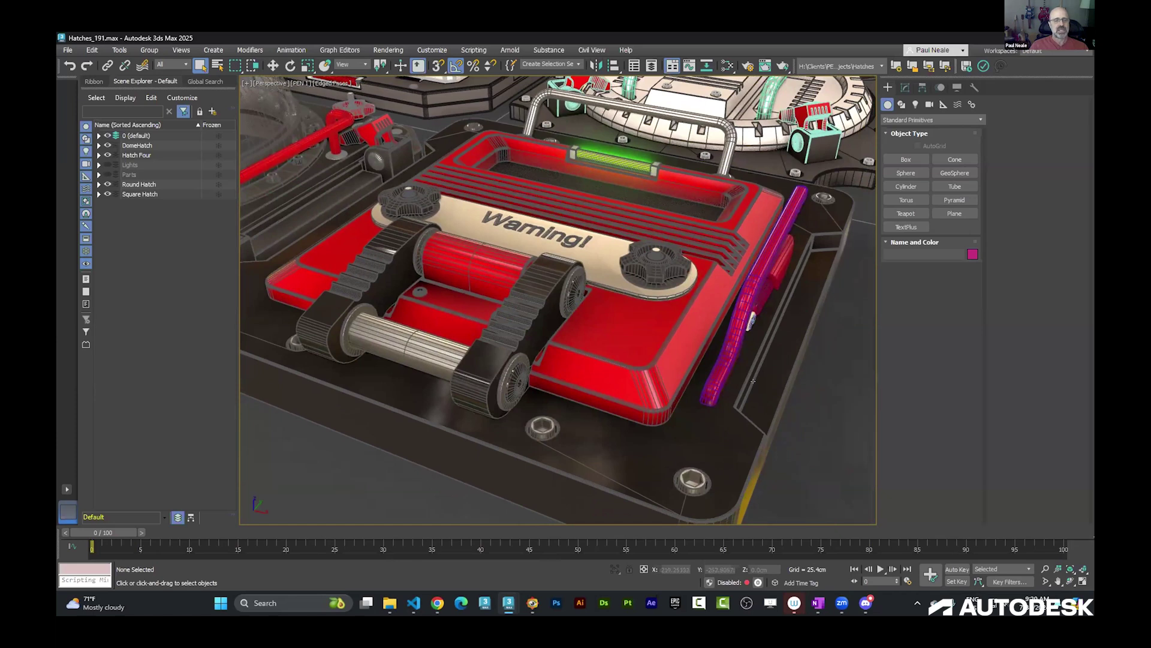
pyautogui.scroll(-8, 752, 381)
pyautogui.keyDown('alt'); pyautogui.moveTo(752, 380); pyautogui.dragTo(821, 409, button='middle'); pyautogui.keyUp('alt')
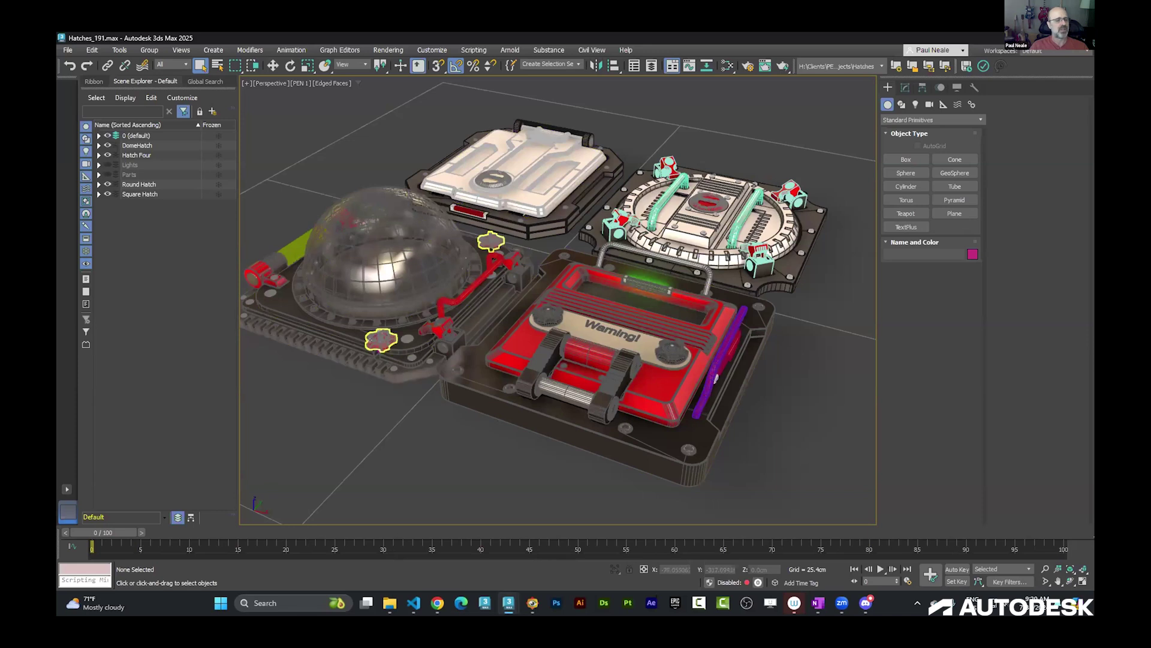
# Inspect the modifier stack of the dome hatch's red star knob, then hide edged faces and clear the selection
pyautogui.click(380, 340)
pyautogui.scroll(10, 401, 467)
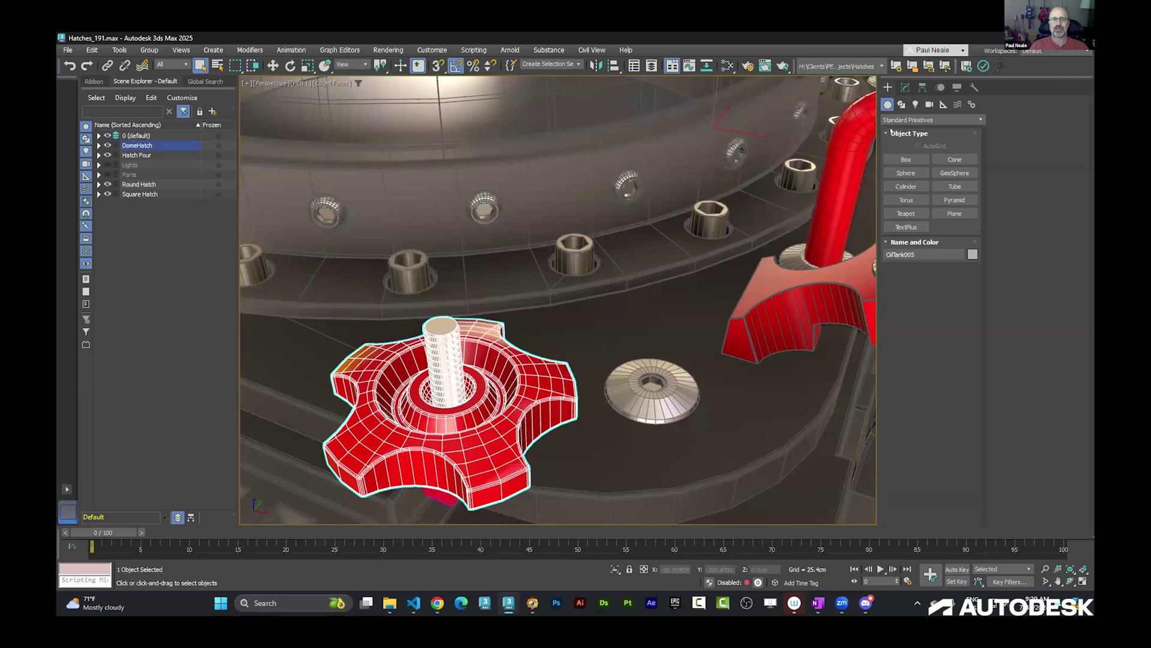
pyautogui.click(906, 87)
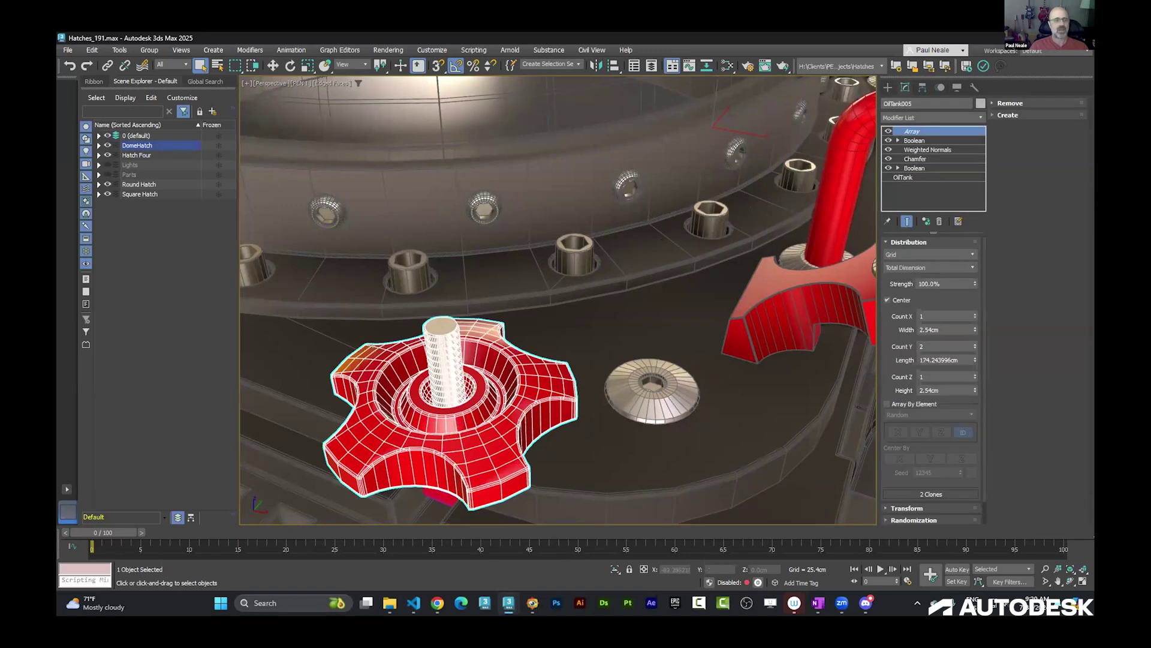
pyautogui.scroll(-3, 388, 311)
pyautogui.keyDown('alt'); pyautogui.moveTo(388, 311); pyautogui.dragTo(396, 264, button='middle'); pyautogui.keyUp('alt')
pyautogui.scroll(-8, 412, 342)
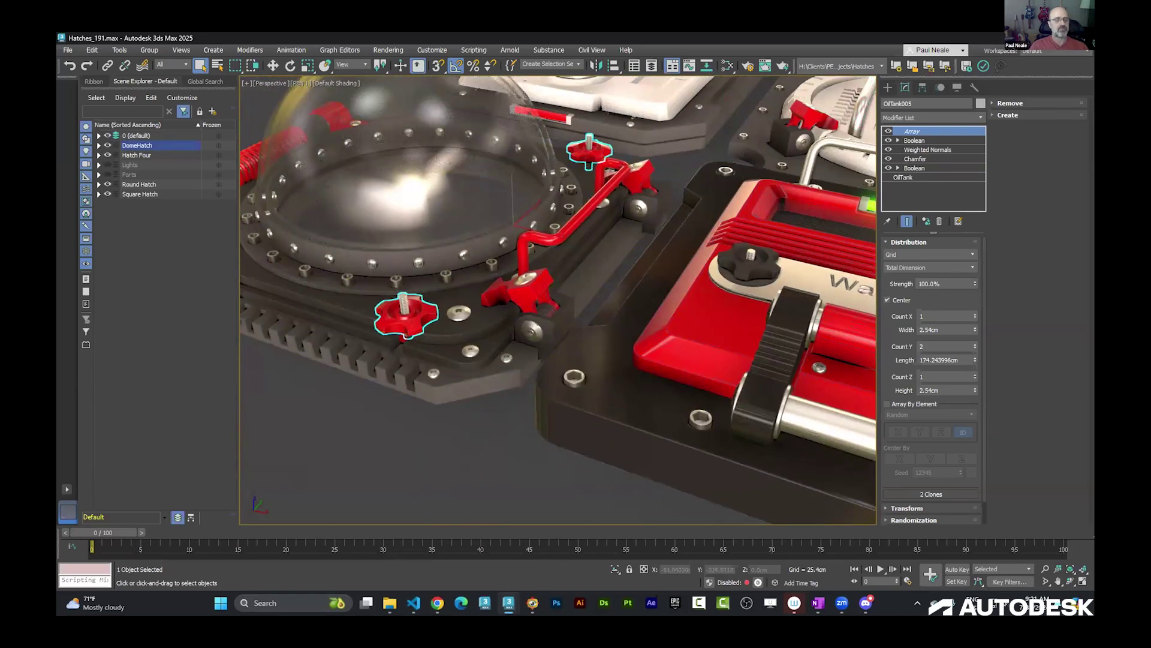
pyautogui.press('F4')
pyautogui.click(415, 449)
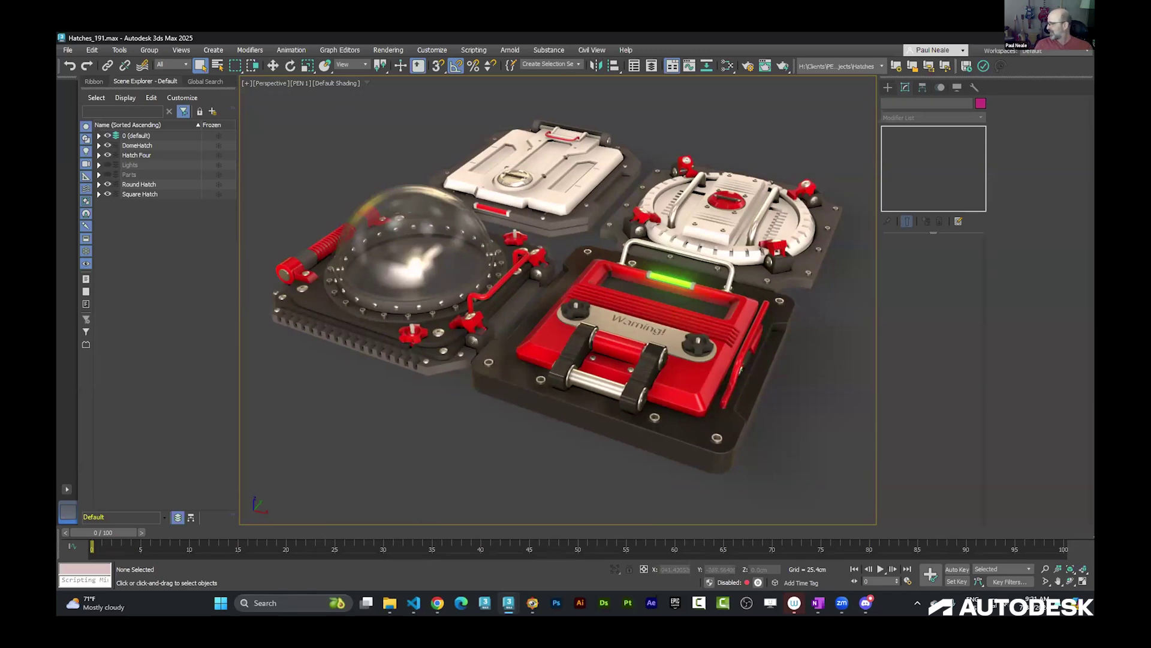
# Inspect the modifier stack of the red Warning hatch's dark base plate, then clear the selection
pyautogui.click(757, 414)
pyautogui.keyDown('alt'); pyautogui.moveTo(806, 408); pyautogui.dragTo(769, 409, button='middle'); pyautogui.keyUp('alt')
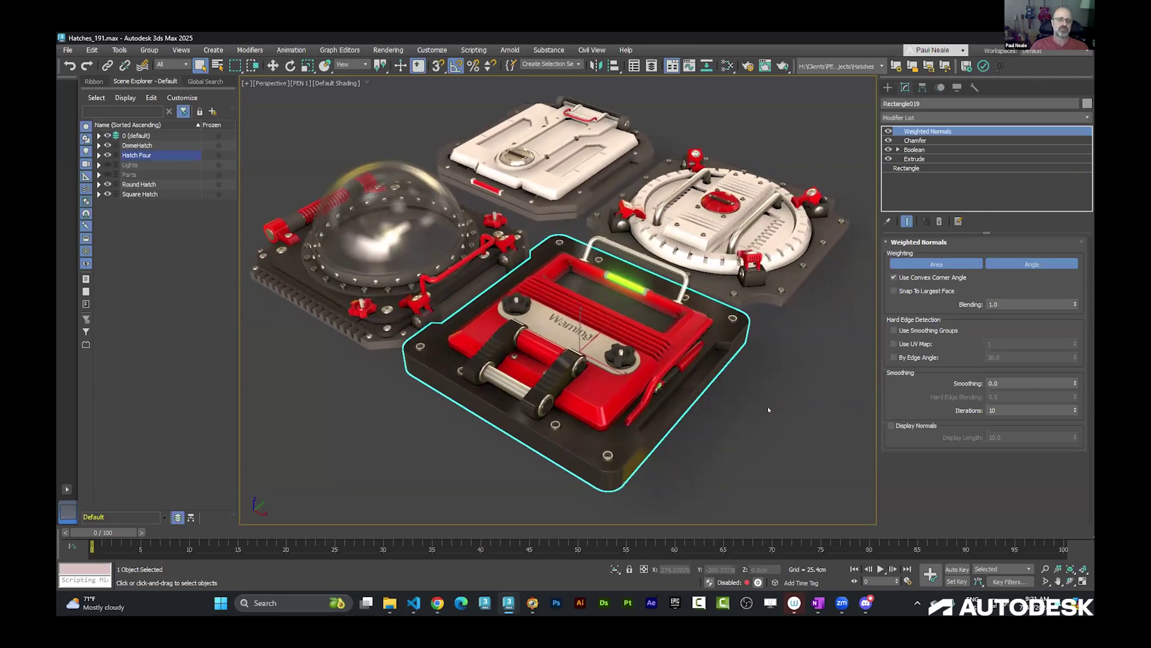
pyautogui.keyDown('alt'); pyautogui.moveTo(769, 410); pyautogui.dragTo(778, 408, button='middle'); pyautogui.keyUp('alt')
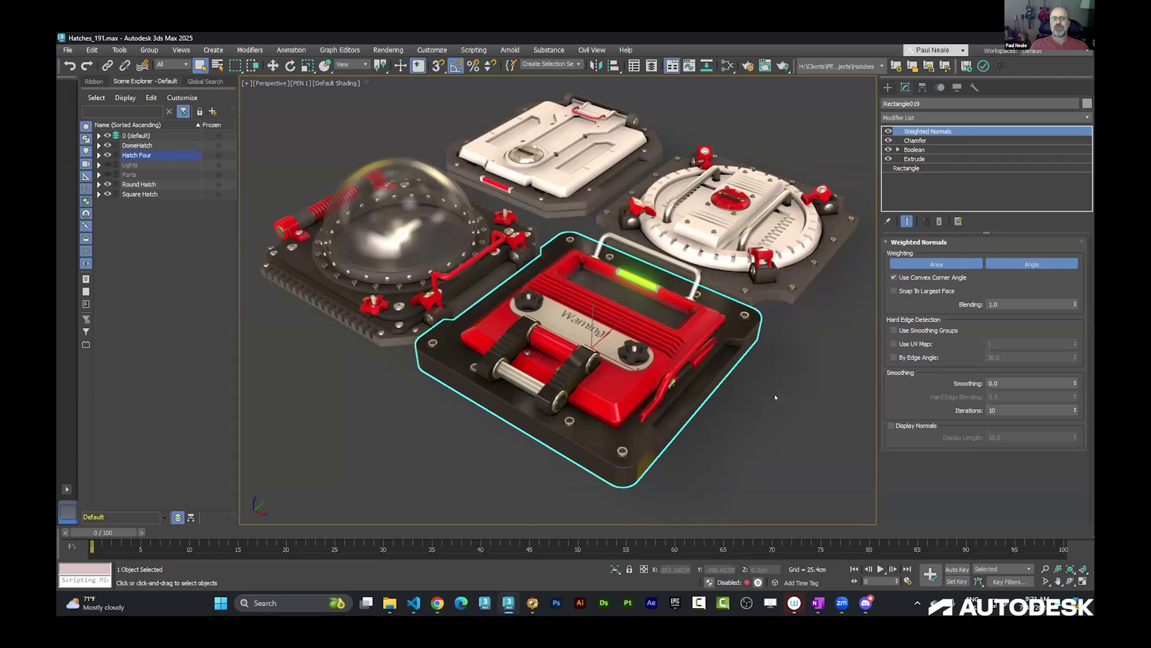
pyautogui.moveTo(775, 397)
pyautogui.keyDown('alt'); pyautogui.mouseDown(button='middle')
pyautogui.moveTo(648, 331)
pyautogui.moveTo(765, 375)
pyautogui.moveTo(809, 367)
pyautogui.mouseUp(button='middle'); pyautogui.keyUp('alt')
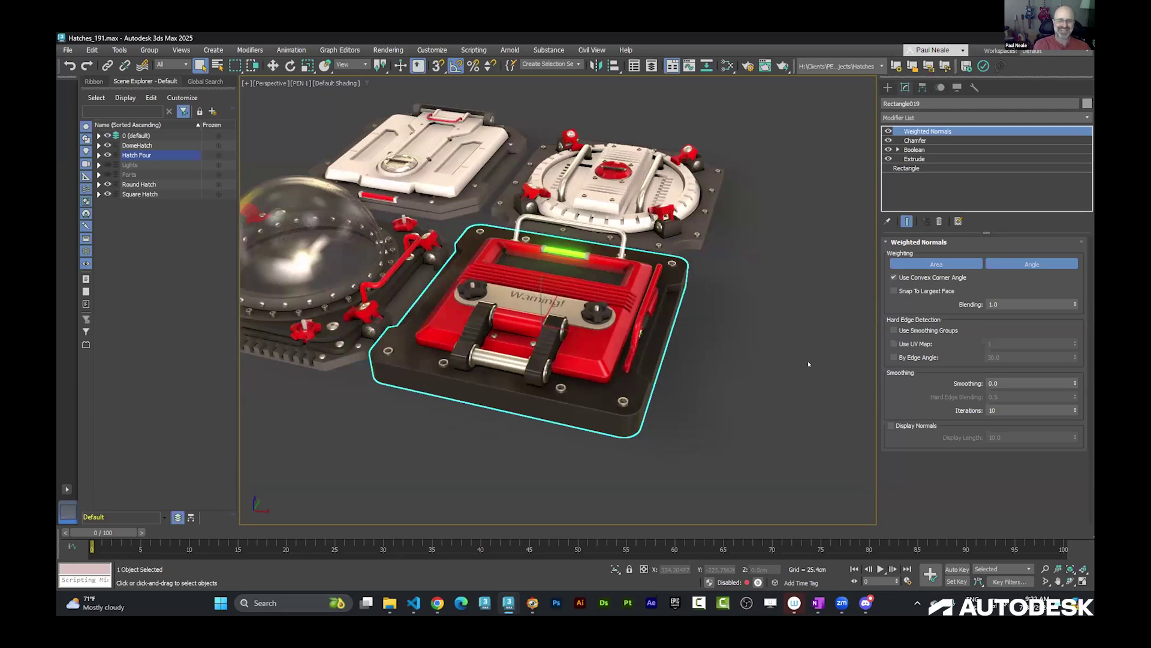
pyautogui.moveTo(767, 331); pyautogui.dragTo(836, 348, button='middle')
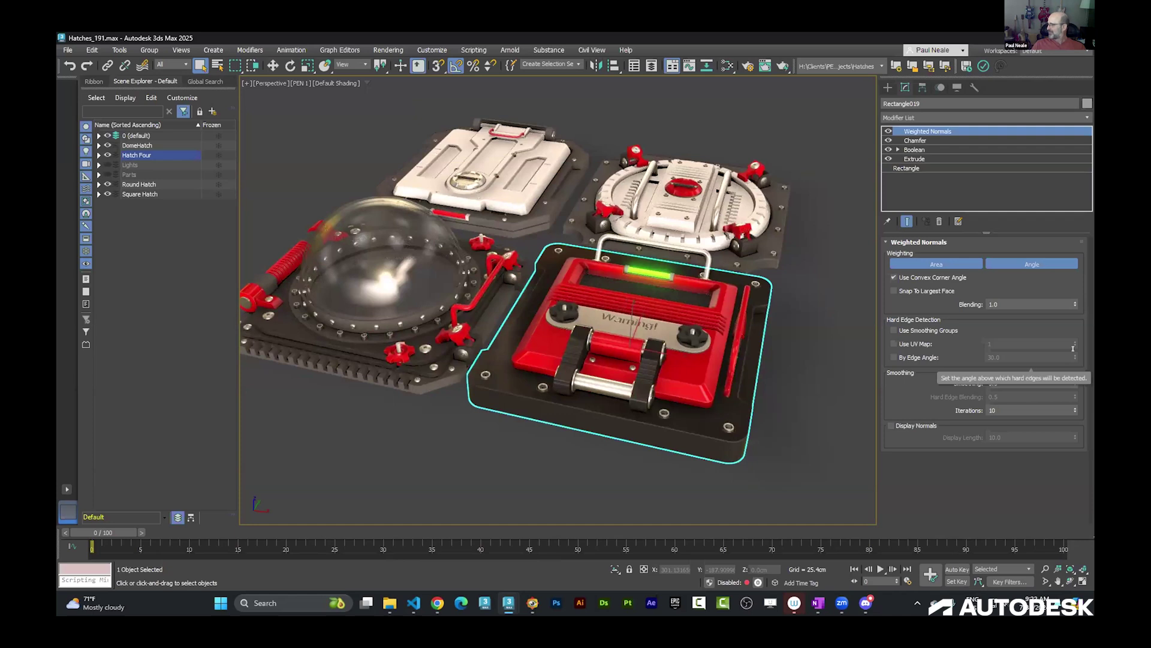
pyautogui.scroll(-4, 828, 328)
pyautogui.click(828, 330)
pyautogui.scroll(6, 828, 329)
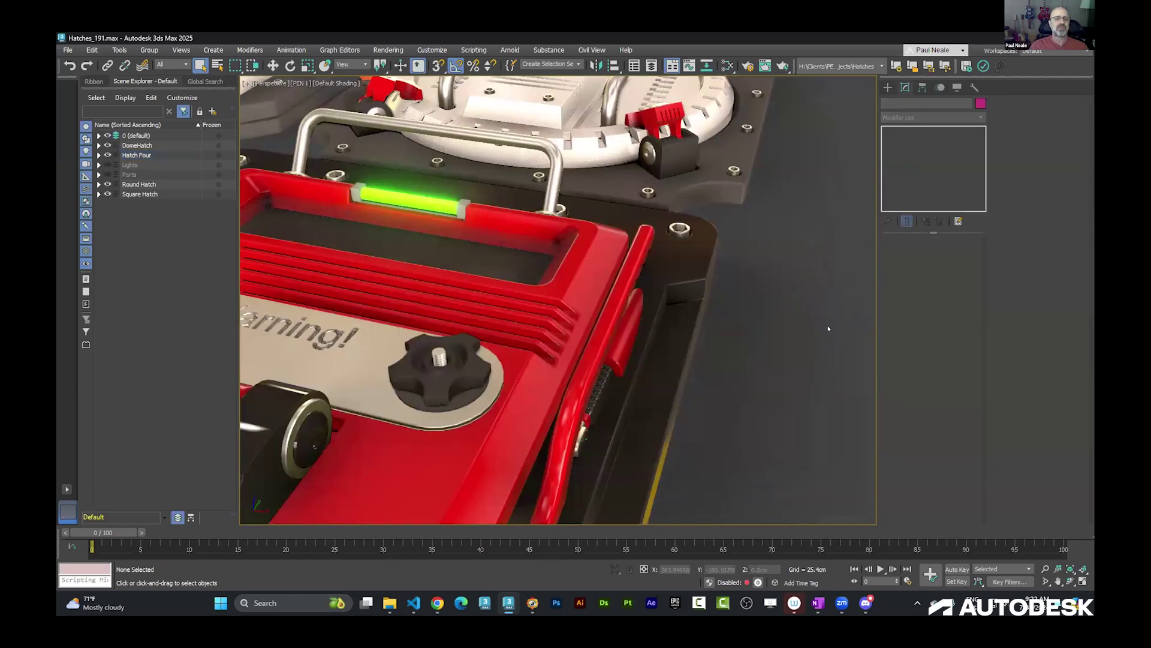
pyautogui.scroll(-2, 828, 329)
pyautogui.scroll(-2, 818, 337)
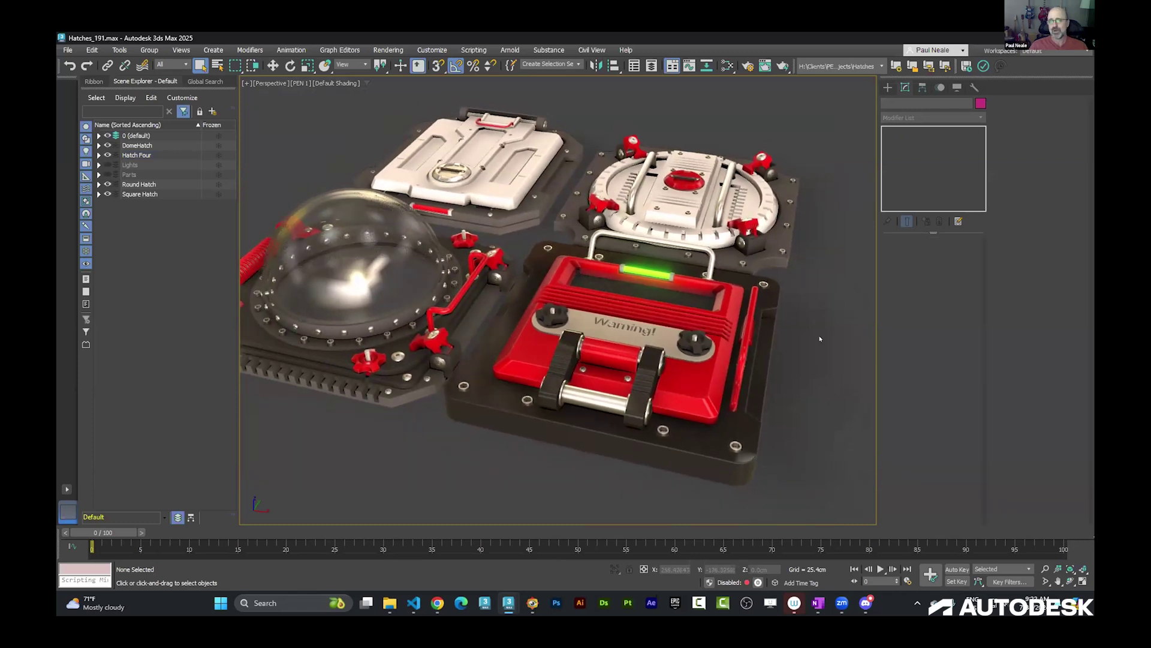
# Create a box about 82 cm long, 65 cm wide and 73 cm high beside the hatches and clone one copy along X
pyautogui.moveTo(825, 335); pyautogui.dragTo(586, 306, button='middle')
pyautogui.rightClick(719, 327)
pyautogui.click(727, 307)
pyautogui.moveTo(580, 302); pyautogui.dragTo(632, 381)
pyautogui.click(689, 321)
pyautogui.rightClick(743, 347)
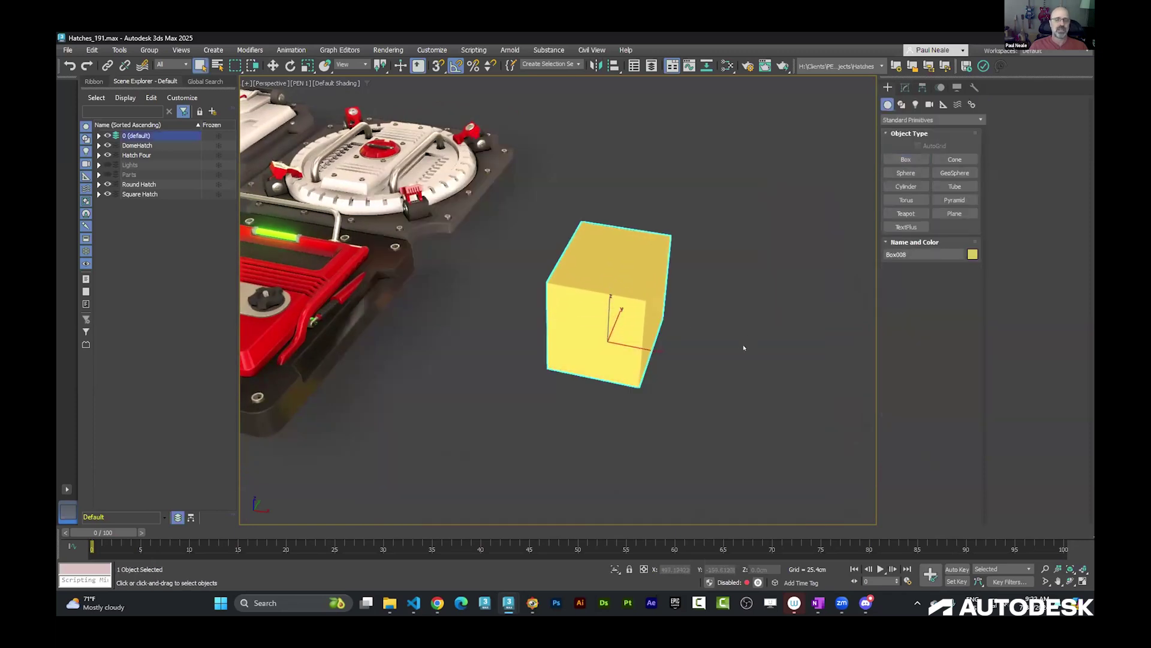
pyautogui.press('w')
pyautogui.keyDown('shift'); pyautogui.moveTo(639, 342); pyautogui.dragTo(760, 347); pyautogui.keyUp('shift')
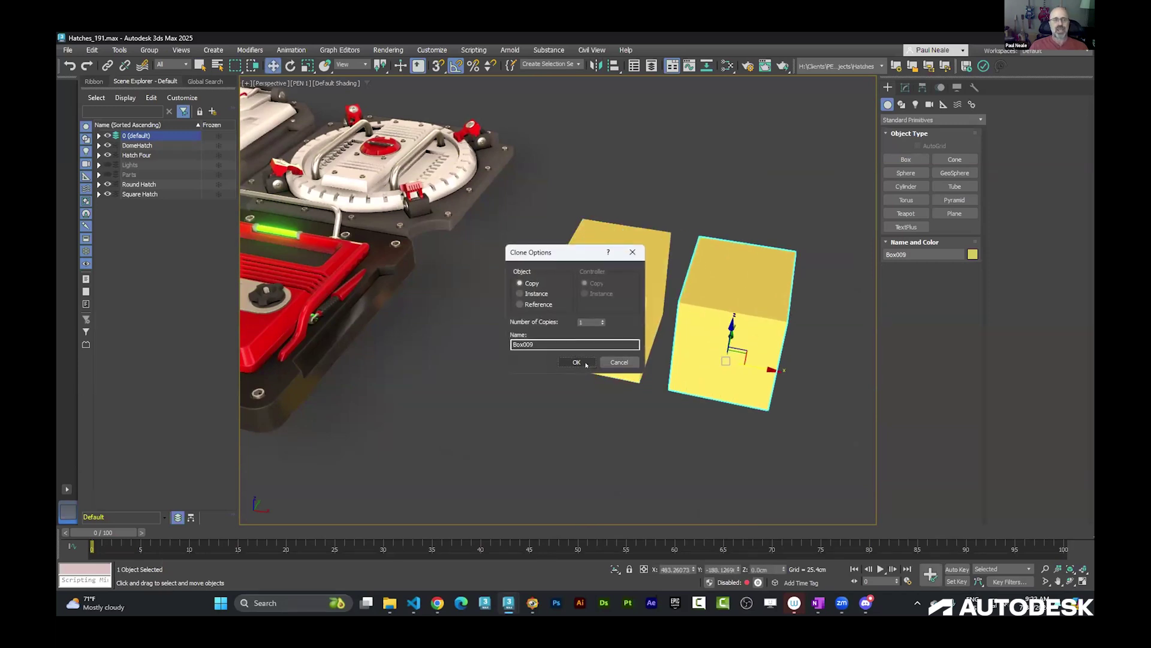
pyautogui.press('Return')
# Isolate the two boxes and turn on edged faces
pyautogui.keyDown('ctrl'); pyautogui.click(648, 234); pyautogui.keyUp('ctrl')
pyautogui.hotkey('alt', 'q')
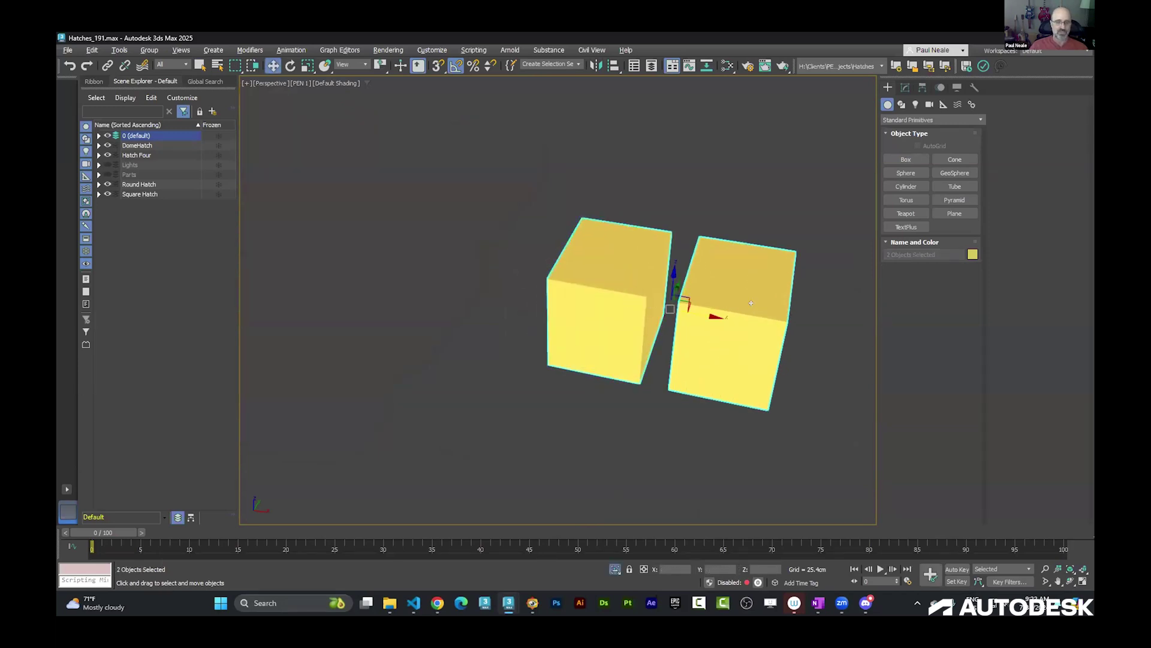
pyautogui.press('F4')
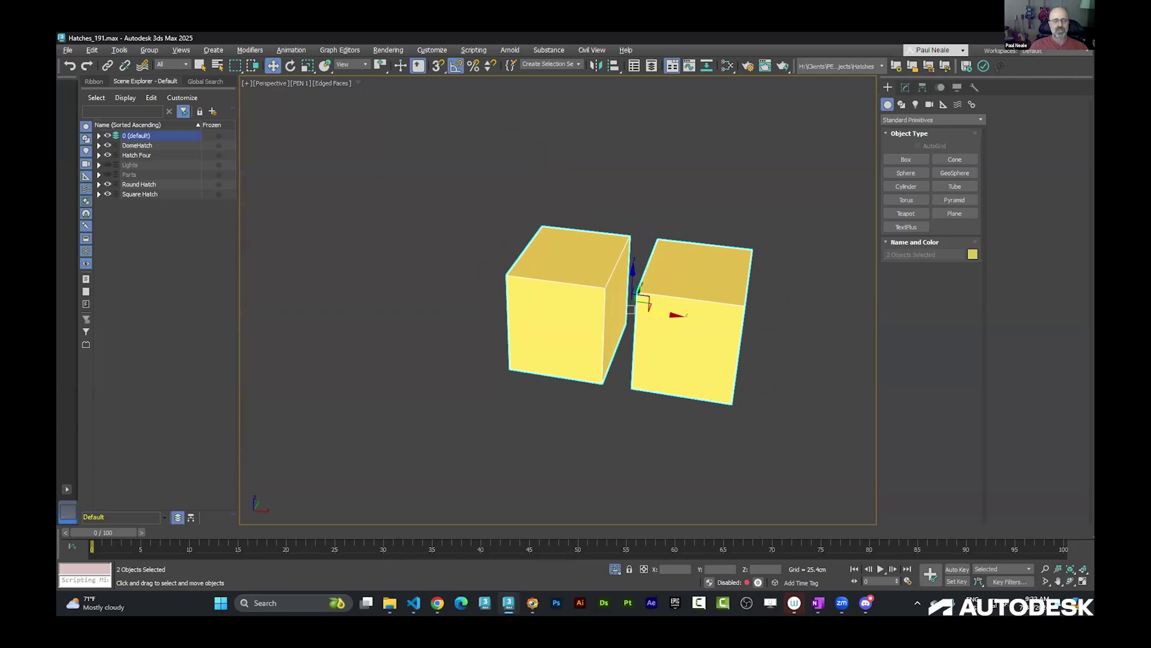
pyautogui.scroll(4, 778, 316)
# Convert the original box to Editable Mesh and its copy to Editable Poly
pyautogui.click(449, 311)
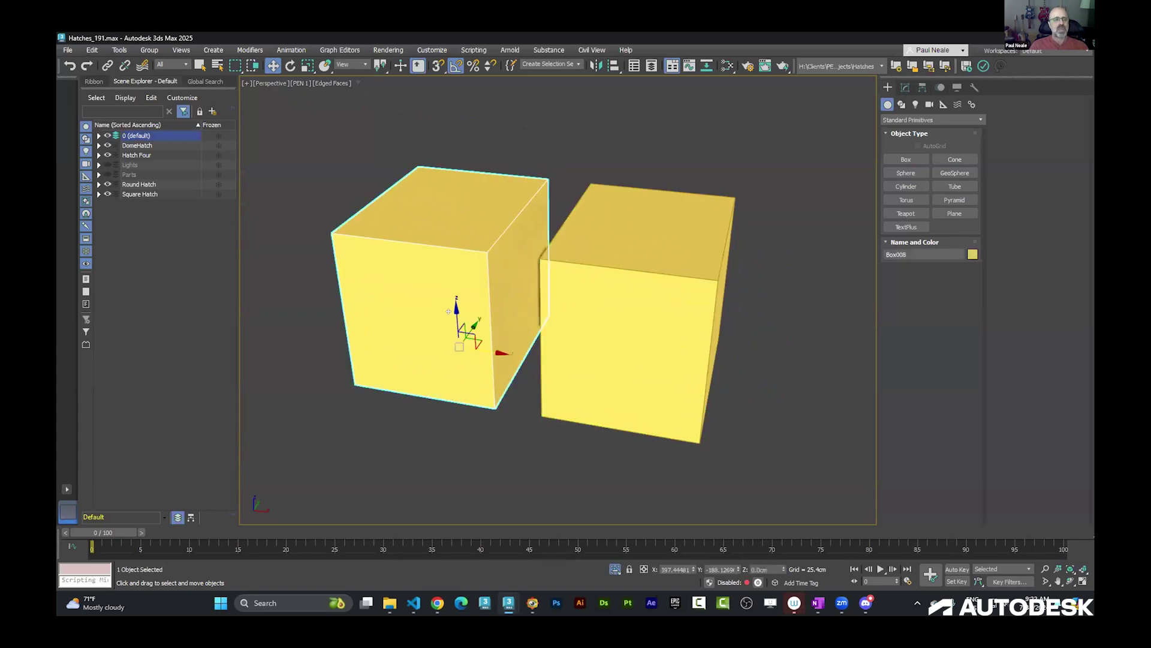
pyautogui.rightClick(465, 424)
pyautogui.moveTo(515, 438)
pyautogui.click(607, 448)
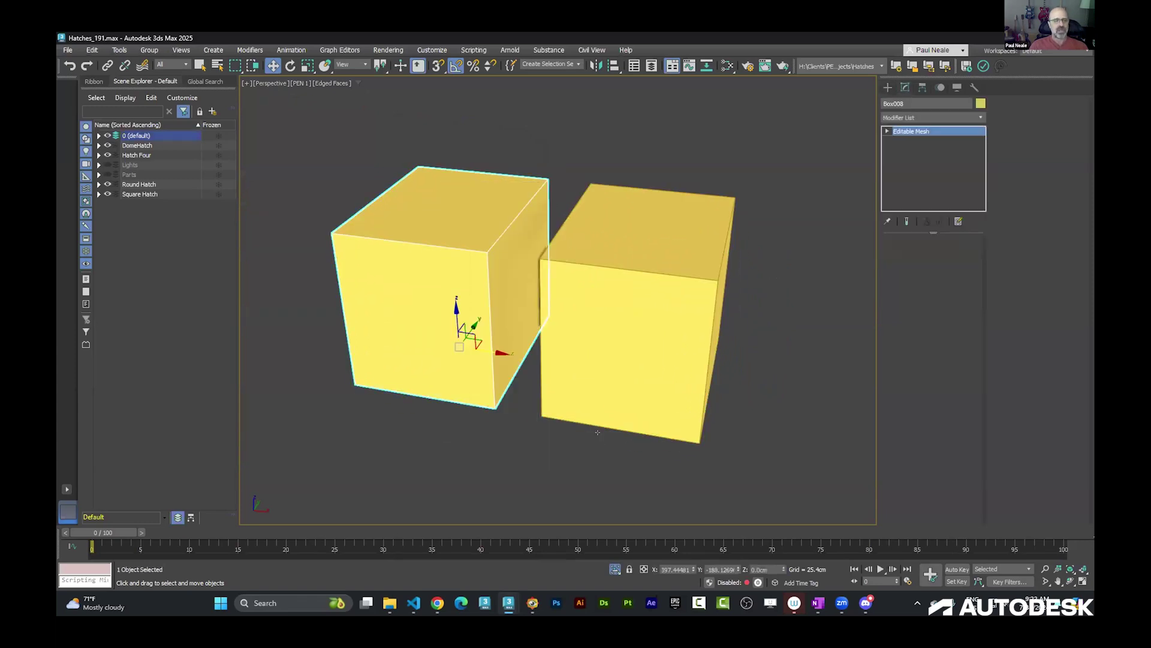
pyautogui.rightClick(647, 346)
pyautogui.moveTo(696, 479)
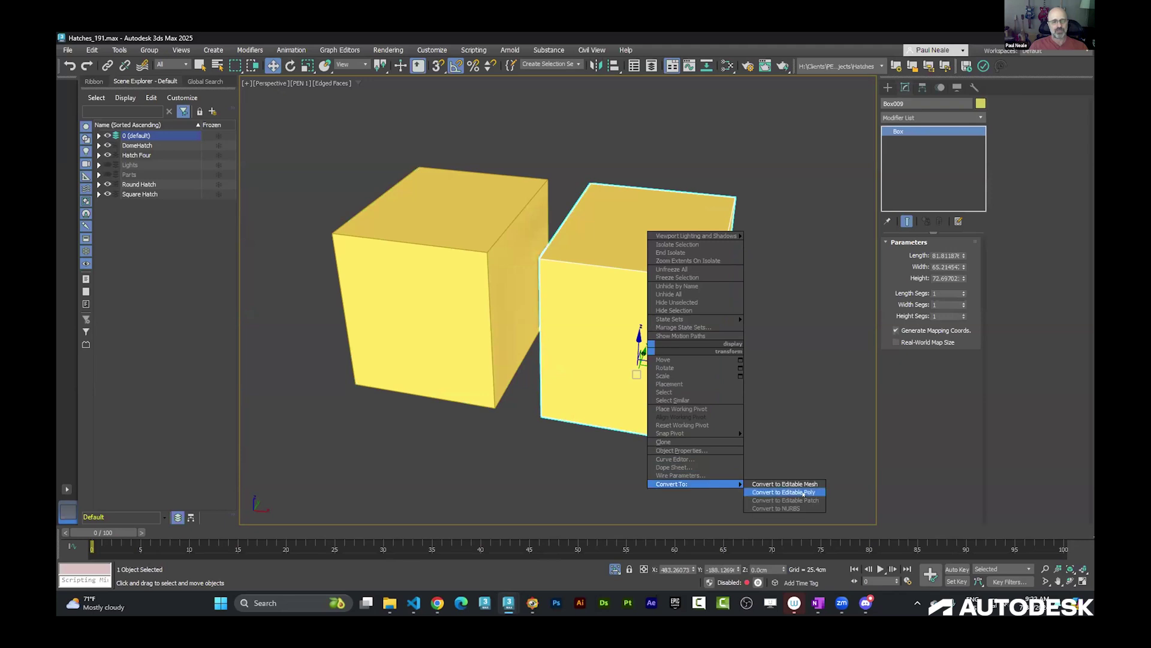
pyautogui.click(794, 484)
# Compare the Modeling ribbon tools offered for the Editable Mesh box with those for the Editable Poly box
pyautogui.click(458, 384)
pyautogui.keyDown('alt'); pyautogui.moveTo(459, 384); pyautogui.dragTo(605, 359, button='middle'); pyautogui.keyUp('alt')
pyautogui.scroll(-3, 570, 383)
pyautogui.scroll(3, 570, 356)
pyautogui.click(94, 81)
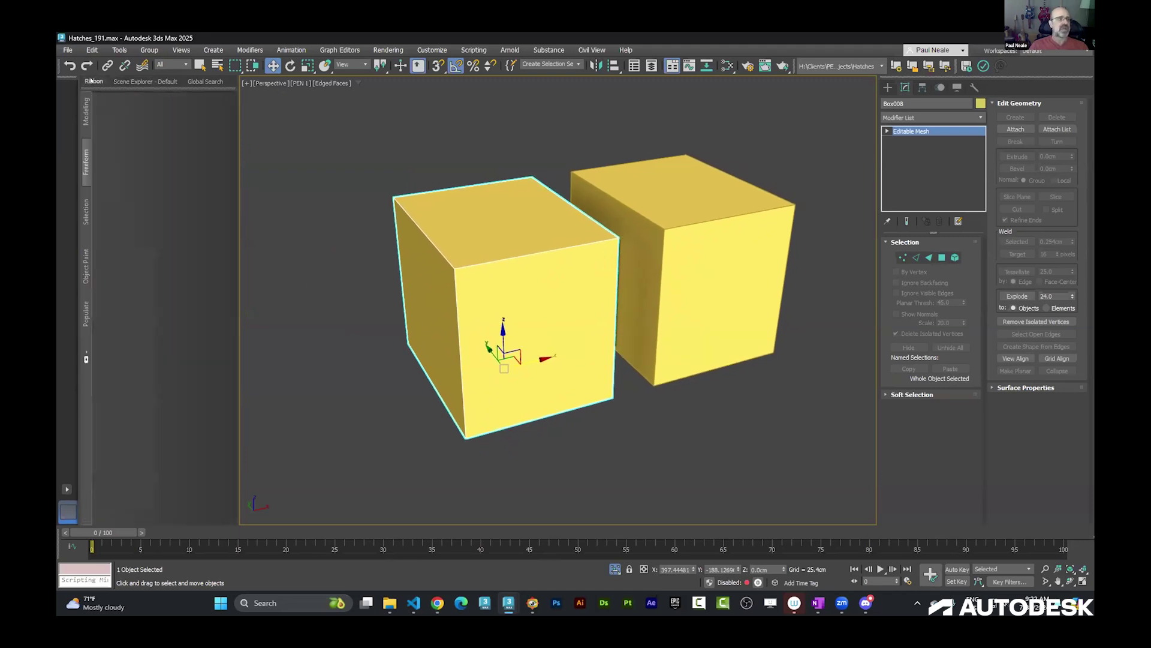
pyautogui.click(86, 112)
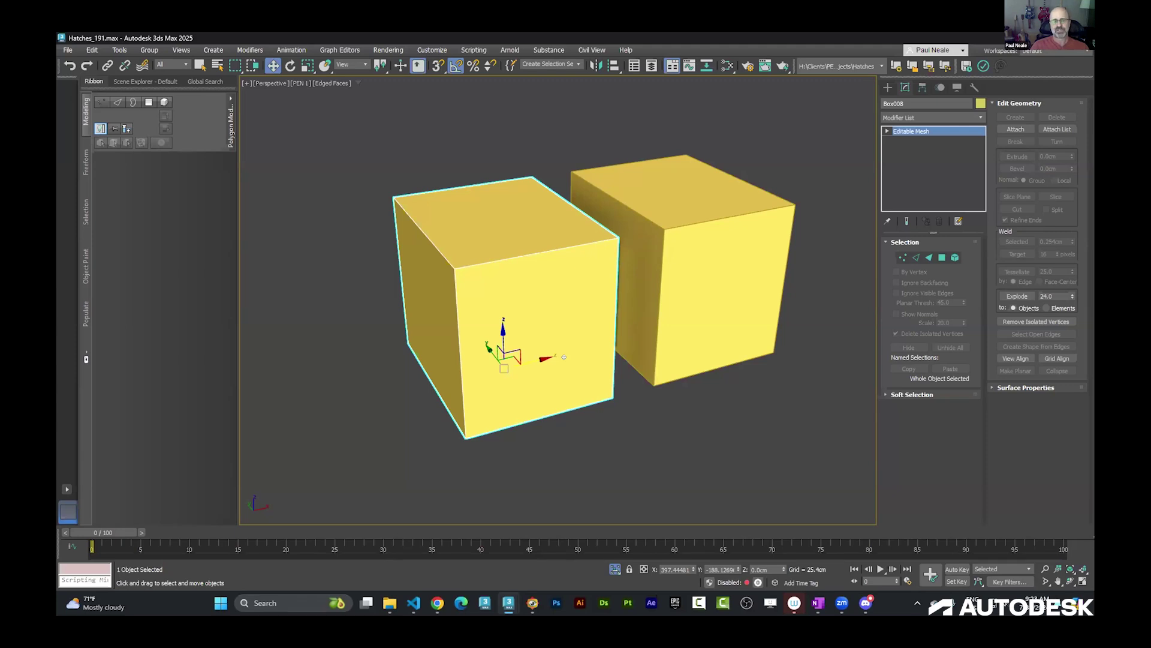
pyautogui.click(711, 282)
pyautogui.keyDown('alt'); pyautogui.moveTo(822, 289); pyautogui.dragTo(717, 286, button='middle'); pyautogui.keyUp('alt')
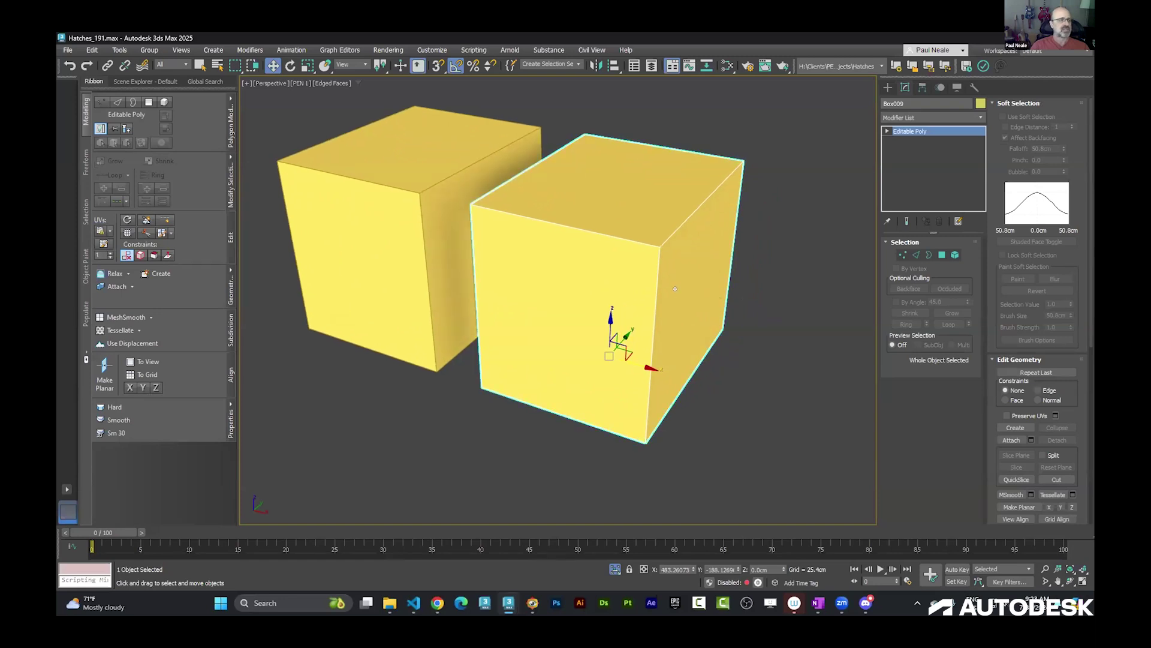
# Insert a horizontal edge loop around the Editable Poly box near mid-height with Swift Loop at edge level
pyautogui.moveTo(611, 312)
pyautogui.keyDown('alt'); pyautogui.mouseDown(button='middle')
pyautogui.moveTo(612, 296)
pyautogui.moveTo(624, 297)
pyautogui.mouseUp(button='middle'); pyautogui.keyUp('alt')
pyautogui.press('2')
pyautogui.hotkey('shift', 'alt', 'w')
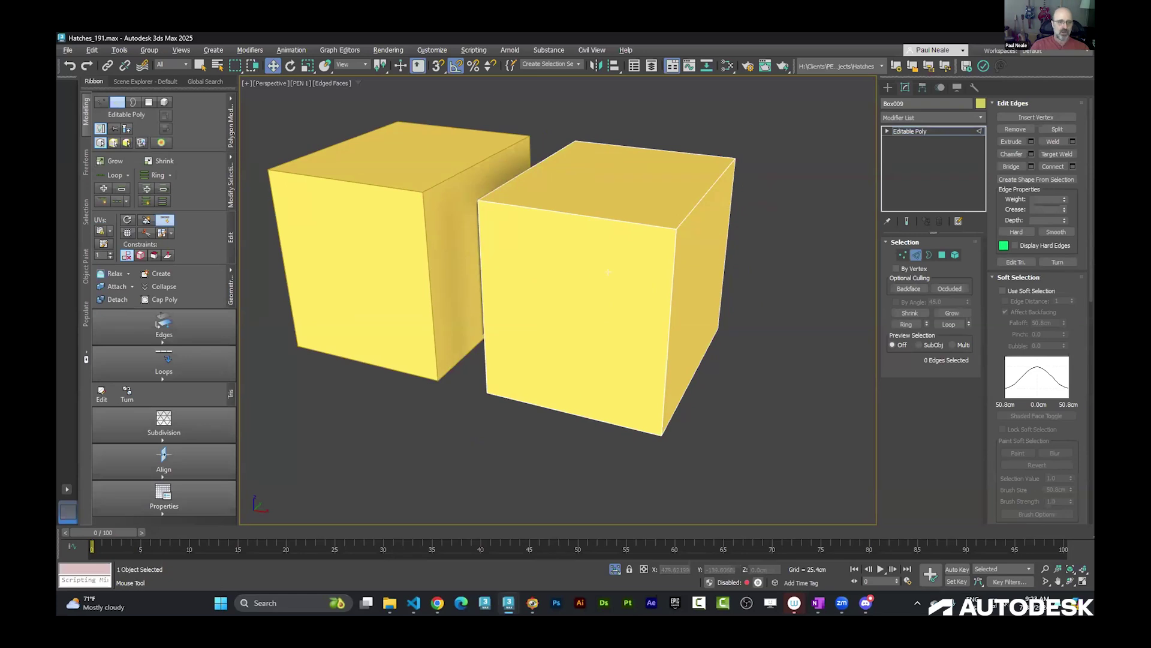
pyautogui.click(698, 293)
pyautogui.keyDown('alt'); pyautogui.moveTo(787, 323); pyautogui.dragTo(750, 324, button='middle'); pyautogui.keyUp('alt')
pyautogui.press('w')
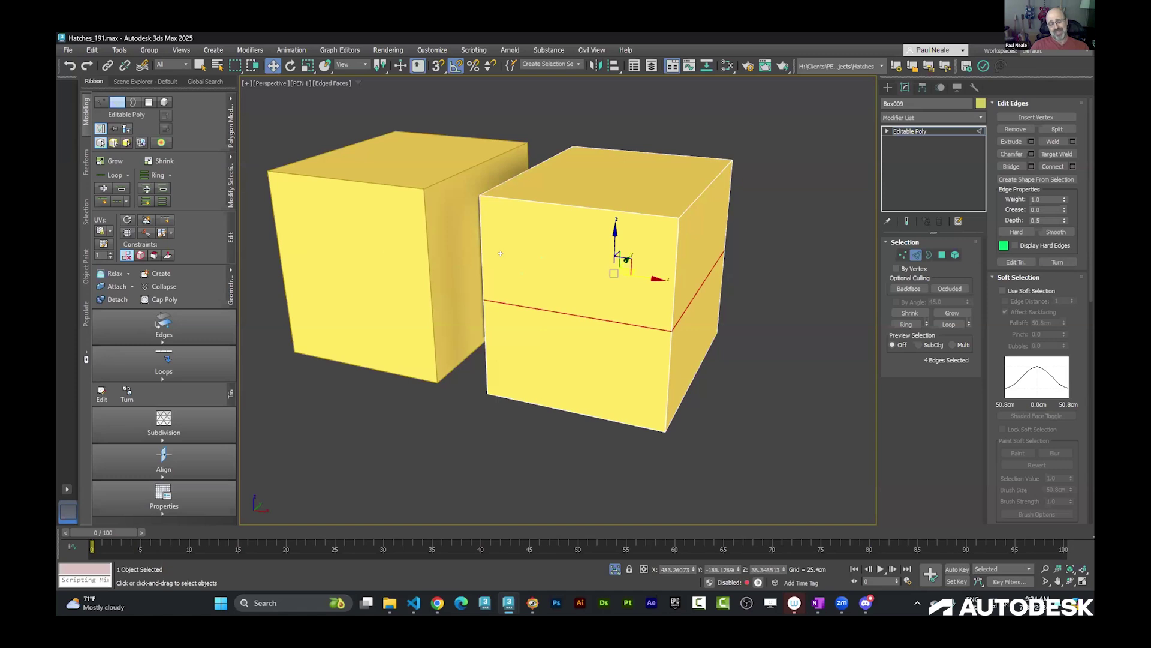
pyautogui.moveTo(801, 290); pyautogui.dragTo(846, 296, button='middle')
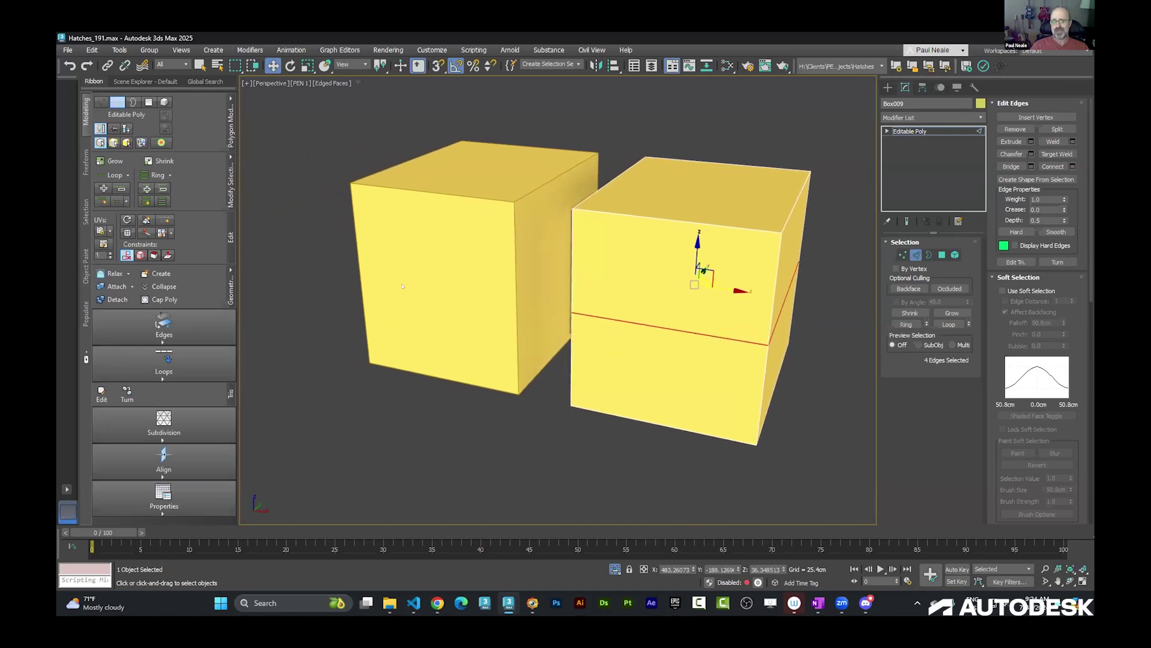
# Return the box with the edge loop to object level, convert it to Editable Mesh and clear the selection
pyautogui.click(916, 255)
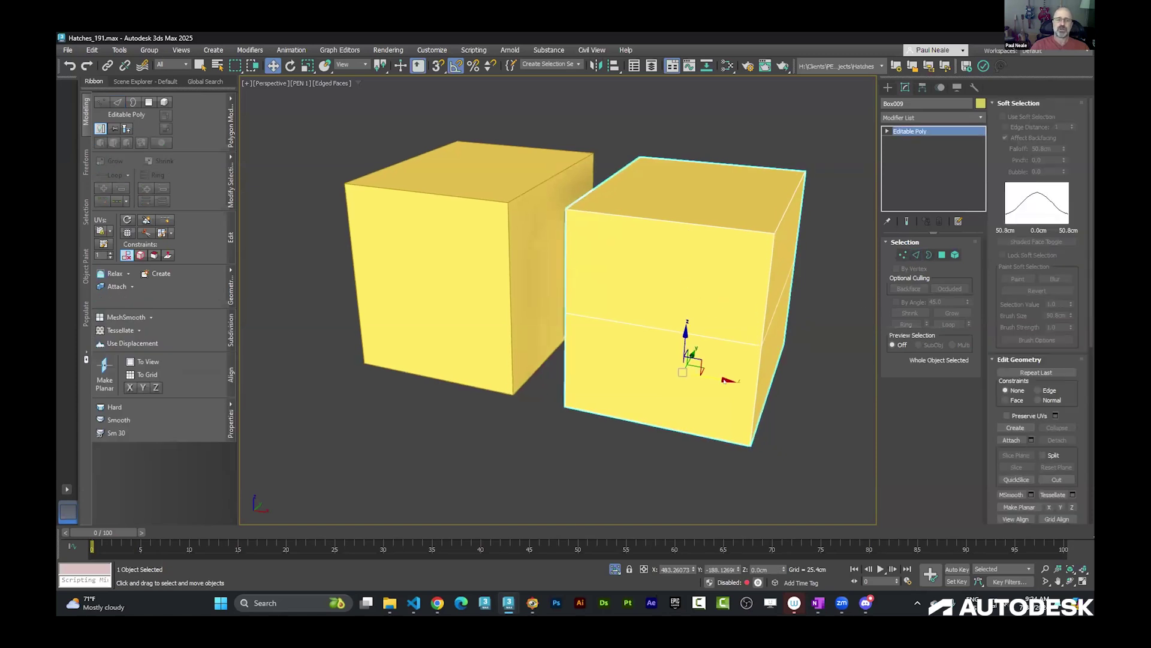
pyautogui.rightClick(674, 290)
pyautogui.click(795, 424)
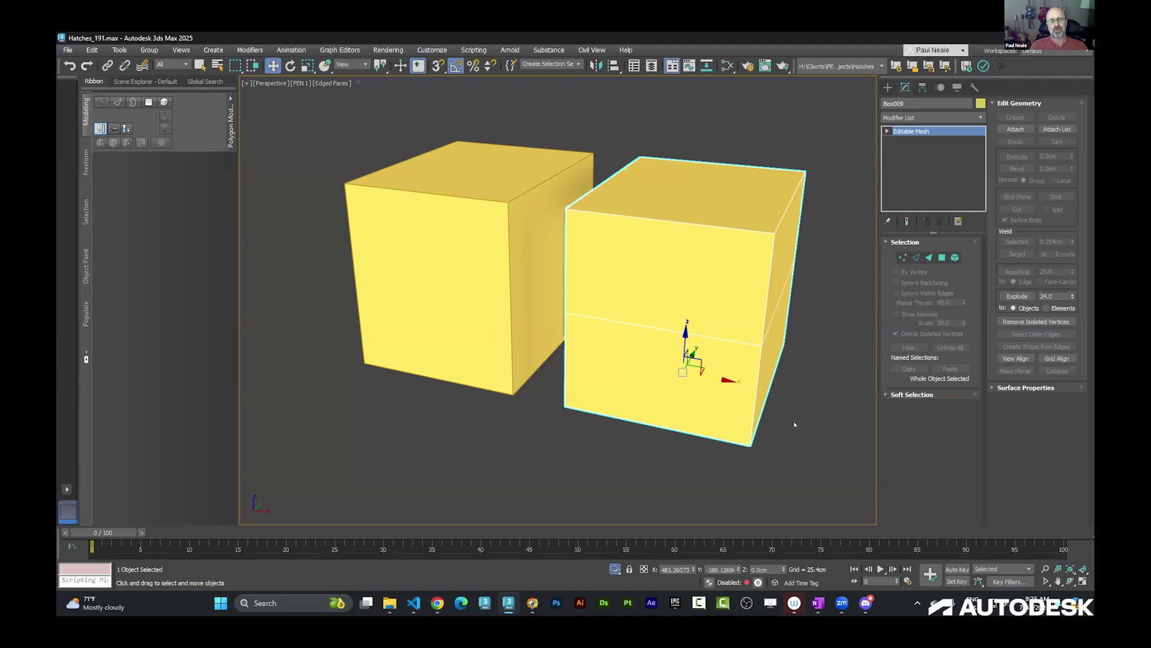
pyautogui.click(579, 477)
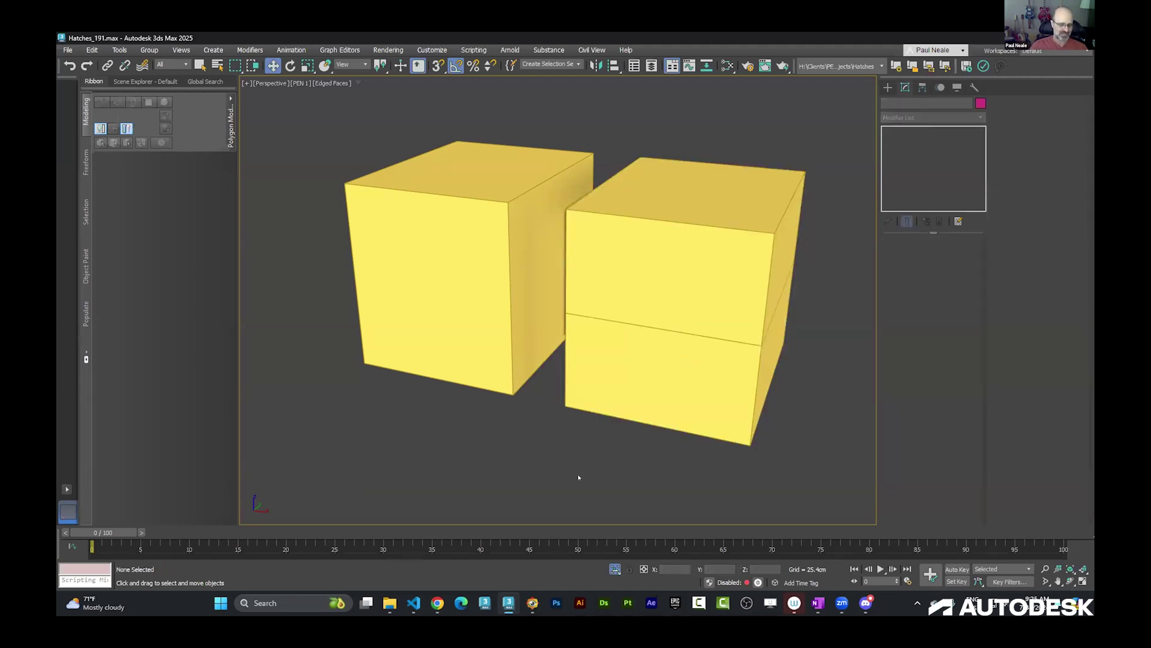
# Delete both demonstration boxes and end isolation to bring back the four hatch models
pyautogui.hotkey('alt', 'q')
pyautogui.scroll(-3, 624, 418)
pyautogui.moveTo(650, 406)
pyautogui.keyDown('alt'); pyautogui.mouseDown(button='middle')
pyautogui.moveTo(650, 442)
pyautogui.moveTo(720, 416)
pyautogui.moveTo(660, 390)
pyautogui.mouseUp(button='middle'); pyautogui.keyUp('alt')
pyautogui.hotkey('ctrl', 'a')
pyautogui.moveTo(579, 365)
pyautogui.keyDown('alt'); pyautogui.mouseDown(button='middle')
pyautogui.moveTo(765, 393)
pyautogui.moveTo(600, 372)
pyautogui.moveTo(630, 324)
pyautogui.moveTo(827, 364)
pyautogui.mouseUp(button='middle'); pyautogui.keyUp('alt')
pyautogui.press('Delete')
pyautogui.press('z')
pyautogui.scroll(3, 587, 362)
pyautogui.scroll(2, 630, 322)
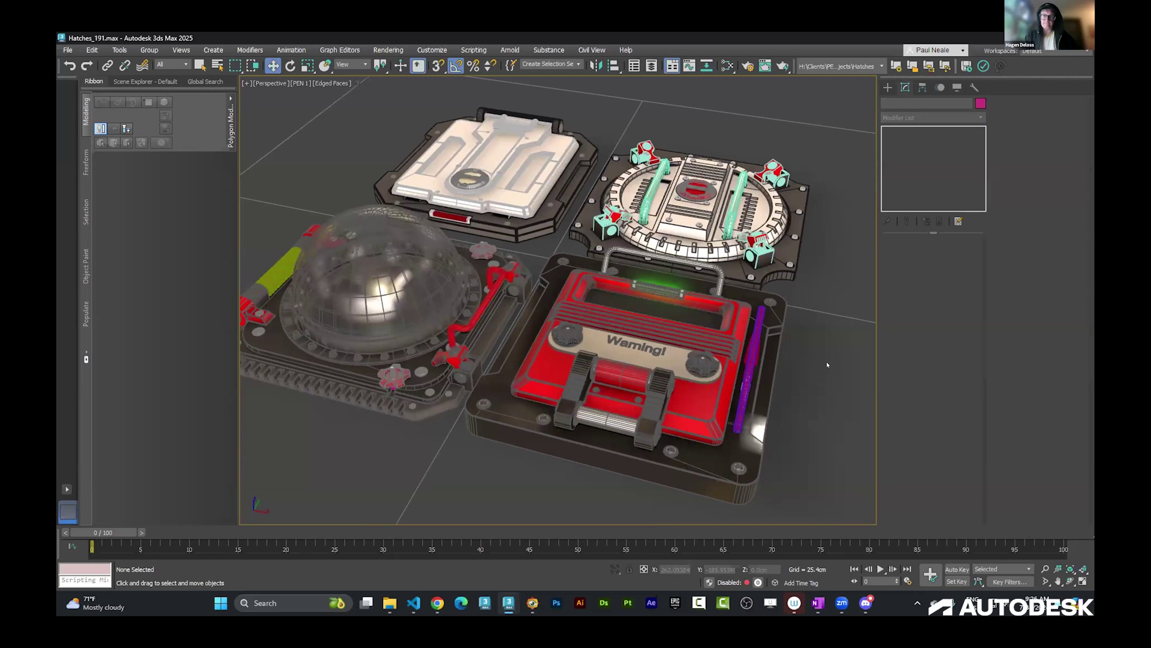
# Review the xView mesh-checking options available for the perspective viewport and leave them unchanged
pyautogui.click(245, 84)
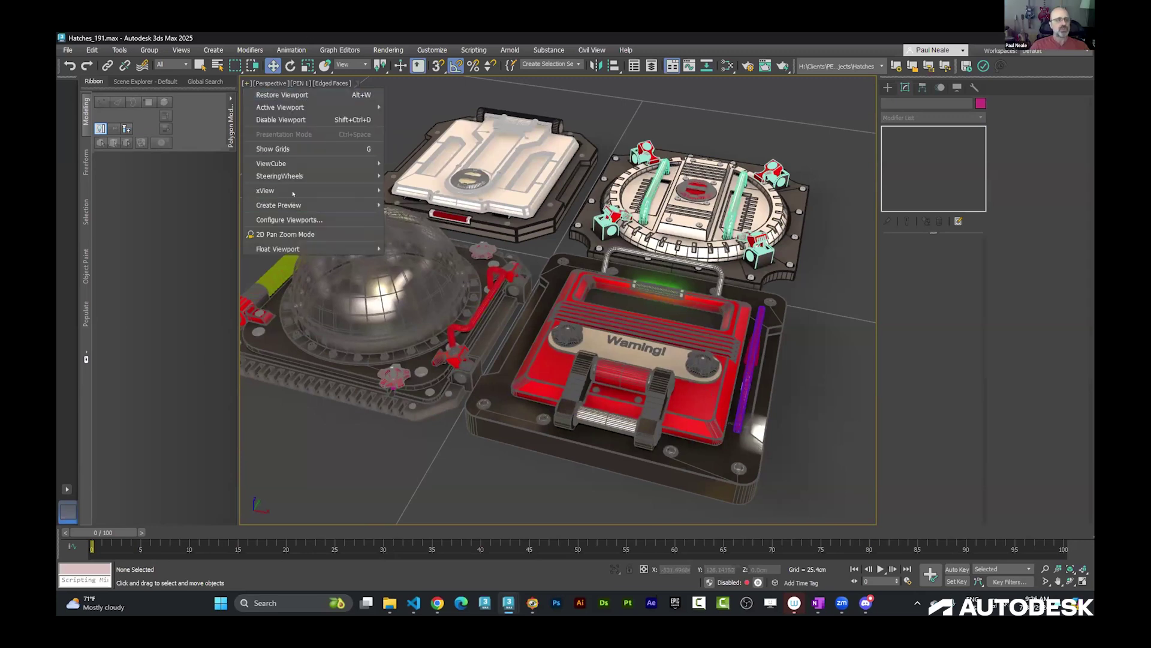
pyautogui.moveTo(293, 192)
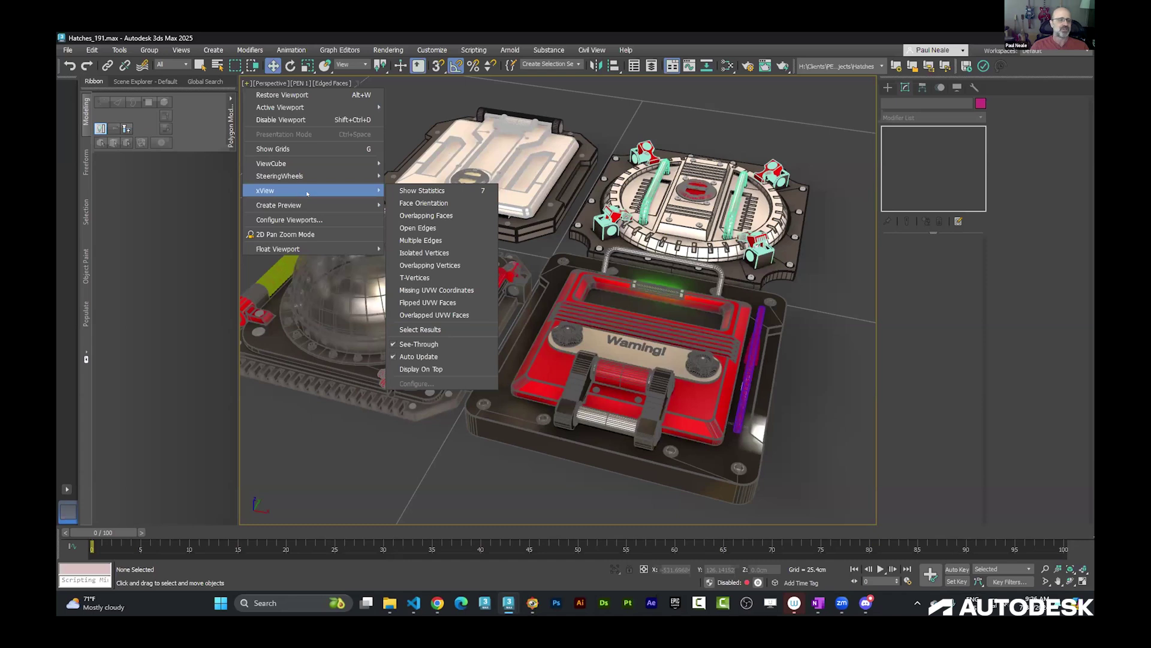
pyautogui.click(758, 92)
pyautogui.moveTo(721, 134); pyautogui.dragTo(729, 127, button='middle')
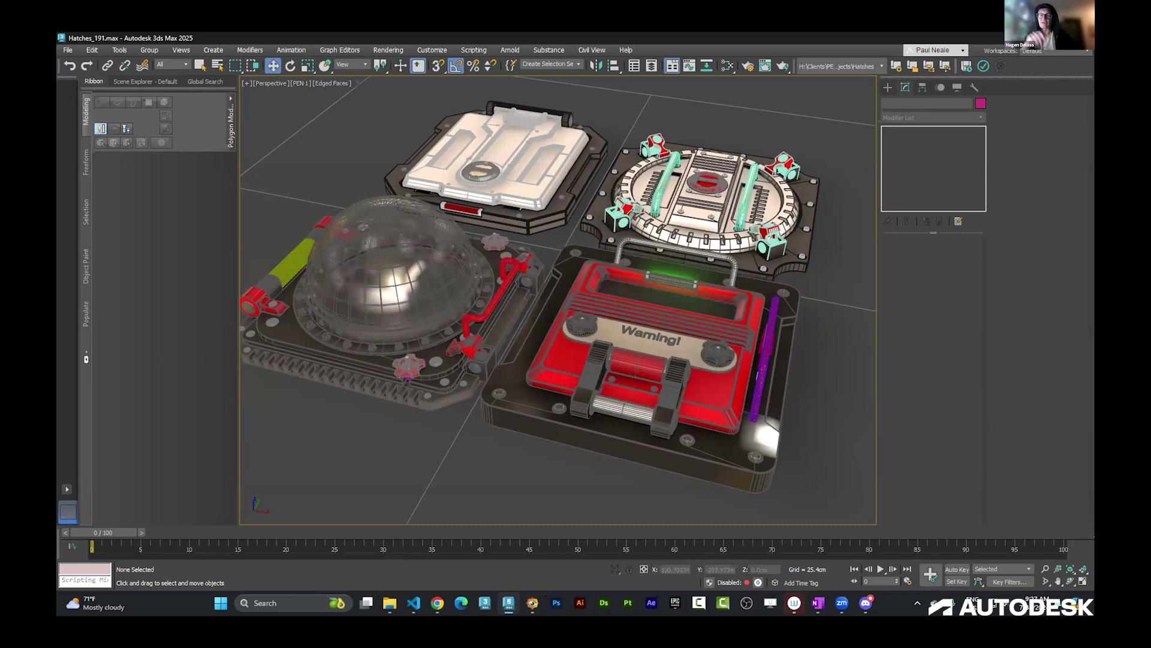
# Switch to the TutorialBuilding566 scene and end isolation of the stone column to bring back the whole farm
pyautogui.moveTo(509, 603)
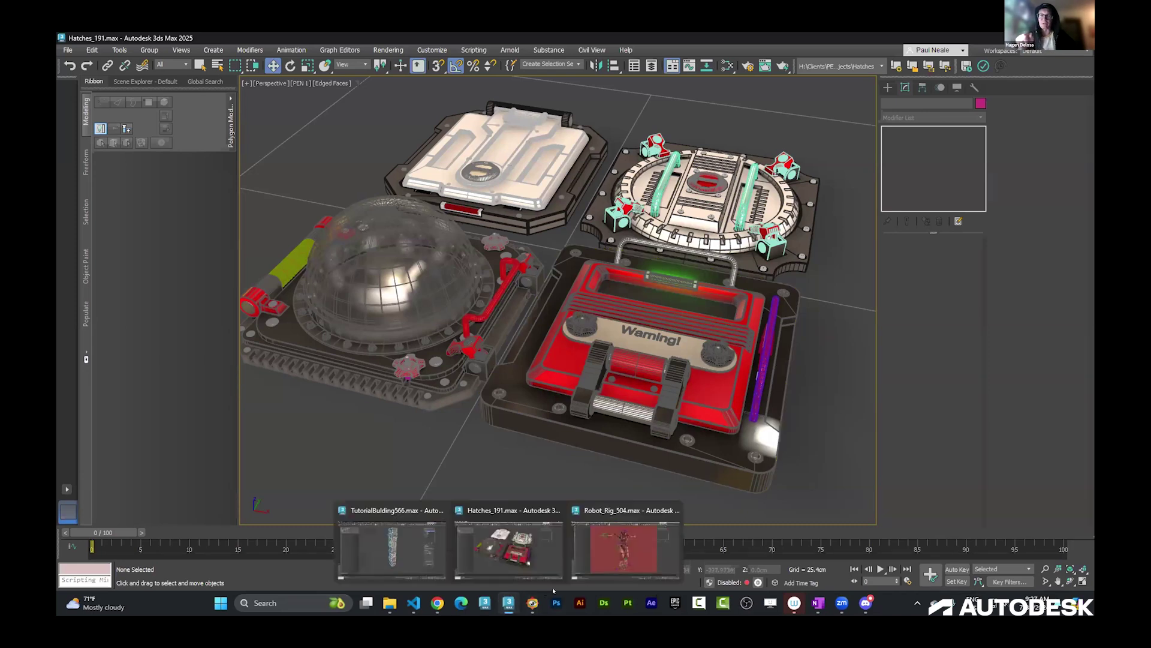
pyautogui.click(401, 549)
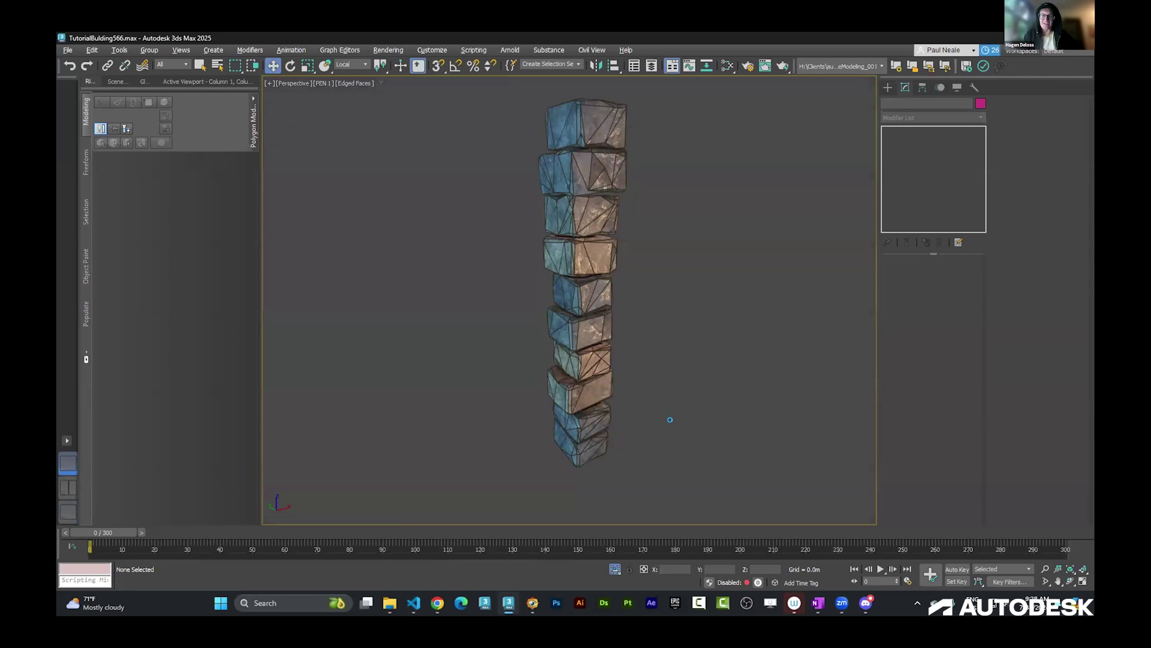
pyautogui.hotkey('alt', 'q')
pyautogui.scroll(-3, 817, 369)
pyautogui.moveTo(817, 369)
pyautogui.keyDown('alt'); pyautogui.mouseDown(button='middle')
pyautogui.moveTo(820, 443)
pyautogui.moveTo(769, 277)
pyautogui.moveTo(728, 277)
pyautogui.mouseUp(button='middle'); pyautogui.keyUp('alt')
pyautogui.keyDown('alt'); pyautogui.moveTo(746, 227); pyautogui.dragTo(759, 204, button='middle'); pyautogui.keyUp('alt')
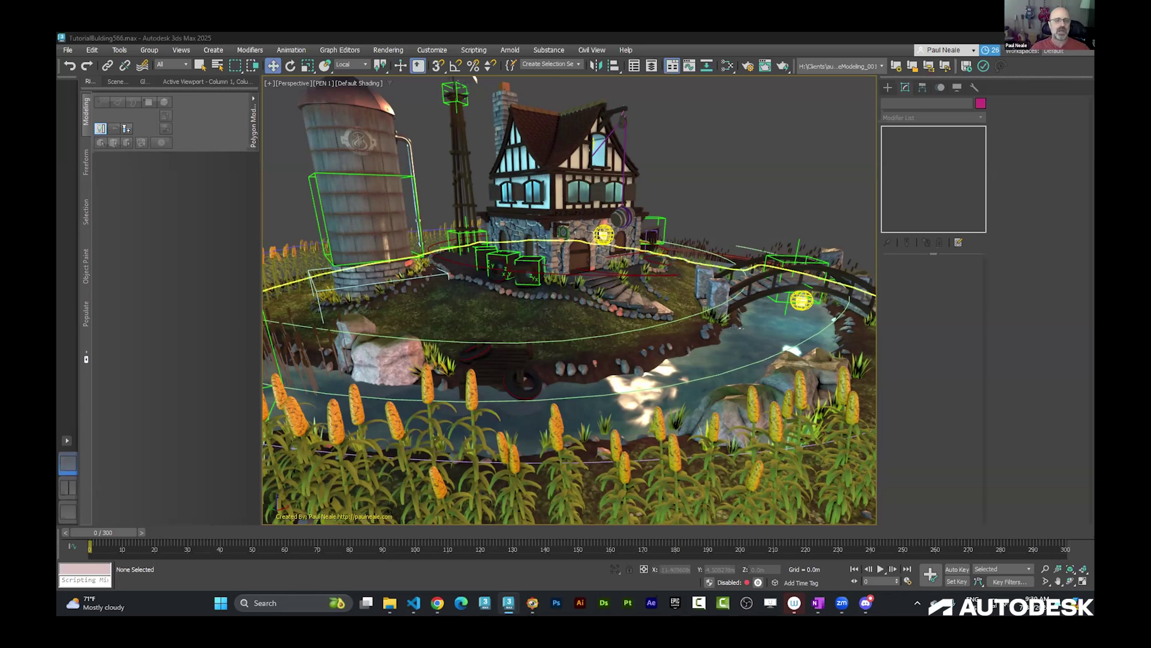
# Create a box about 1.35 m long, 1.38 m wide and 3.75 m high beside the farm base and show its parameters
pyautogui.keyDown('alt'); pyautogui.moveTo(474, 80); pyautogui.dragTo(732, 367, button='middle'); pyautogui.keyUp('alt')
pyautogui.scroll(5, 699, 305)
pyautogui.rightClick(732, 367)
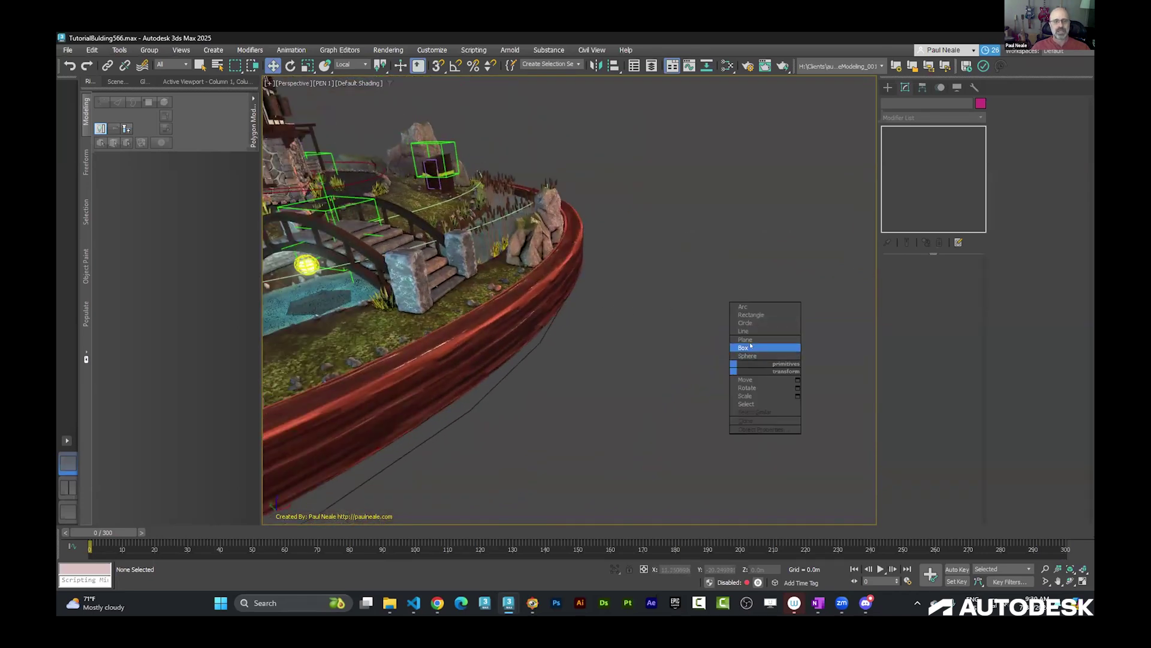
pyautogui.click(751, 347)
pyautogui.moveTo(650, 316); pyautogui.dragTo(660, 360)
pyautogui.click(640, 212)
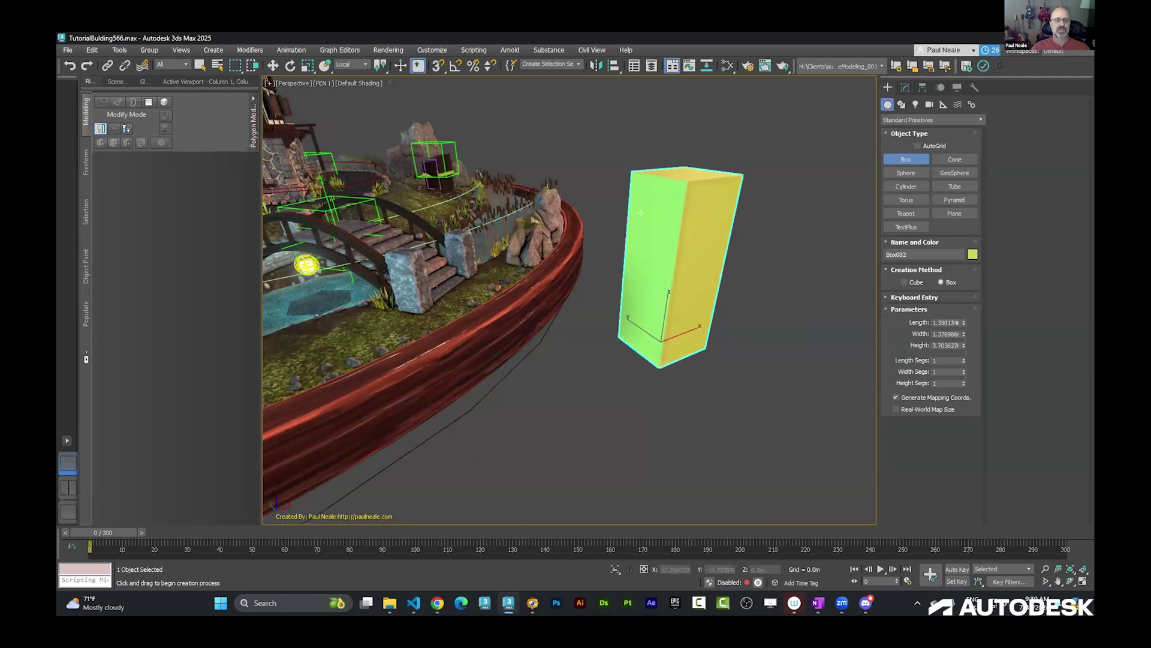
pyautogui.press('w')
pyautogui.click(905, 88)
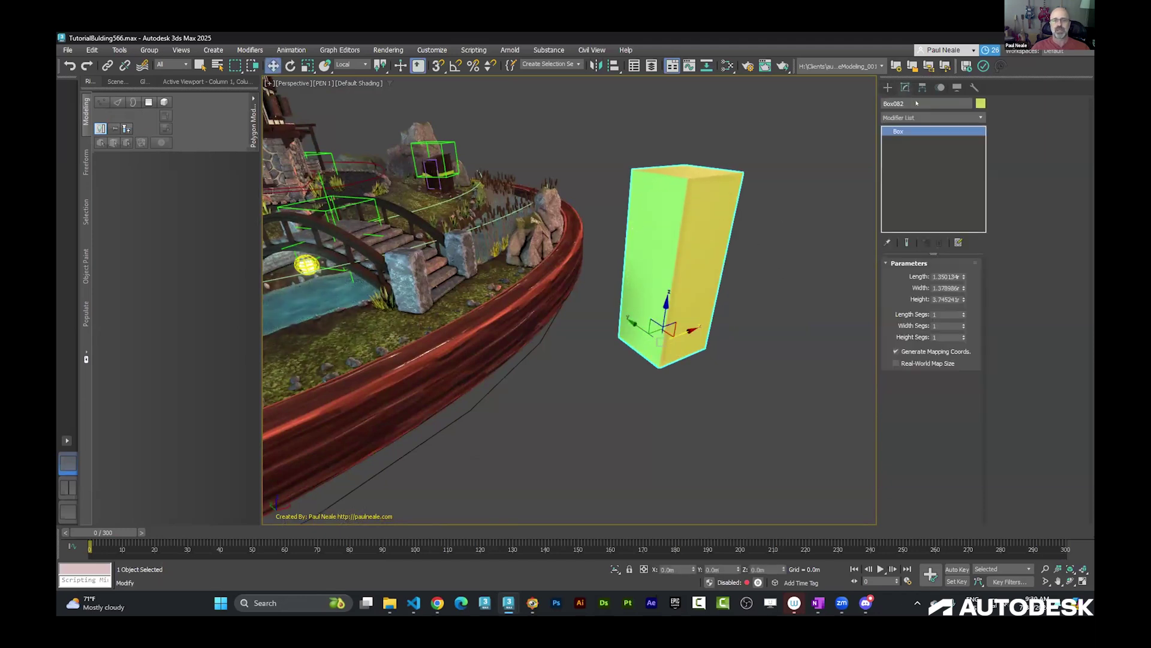
# Copy the box's Length controller and paste it as an instance onto its Width
pyautogui.rightClick(944, 276)
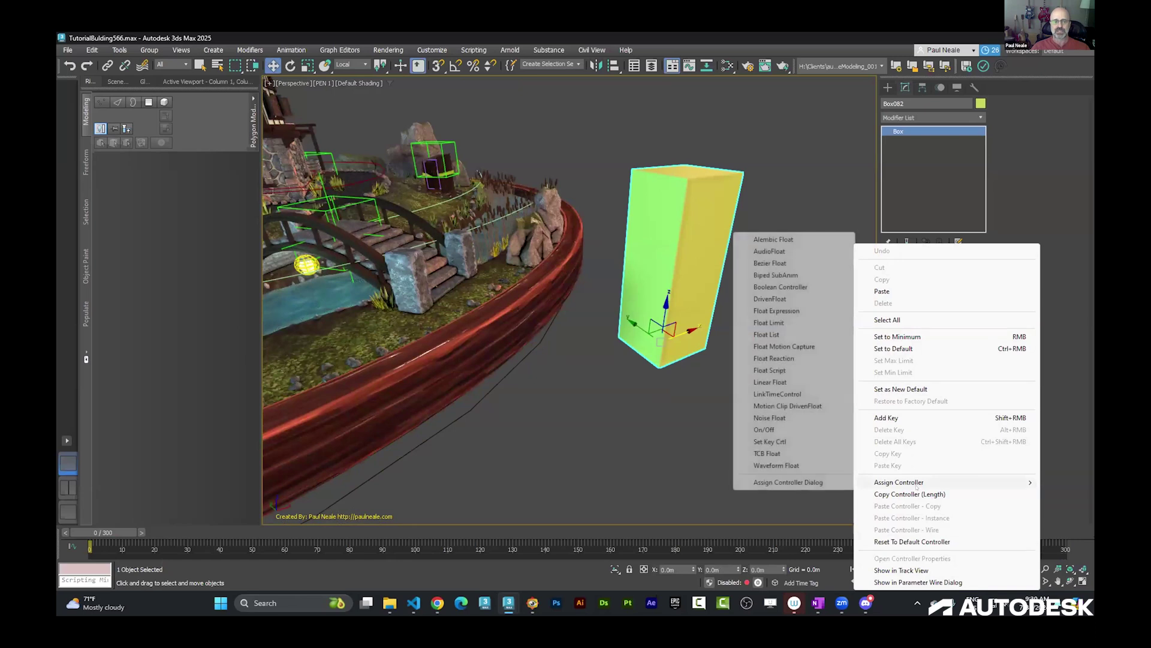
pyautogui.click(910, 494)
pyautogui.rightClick(943, 288)
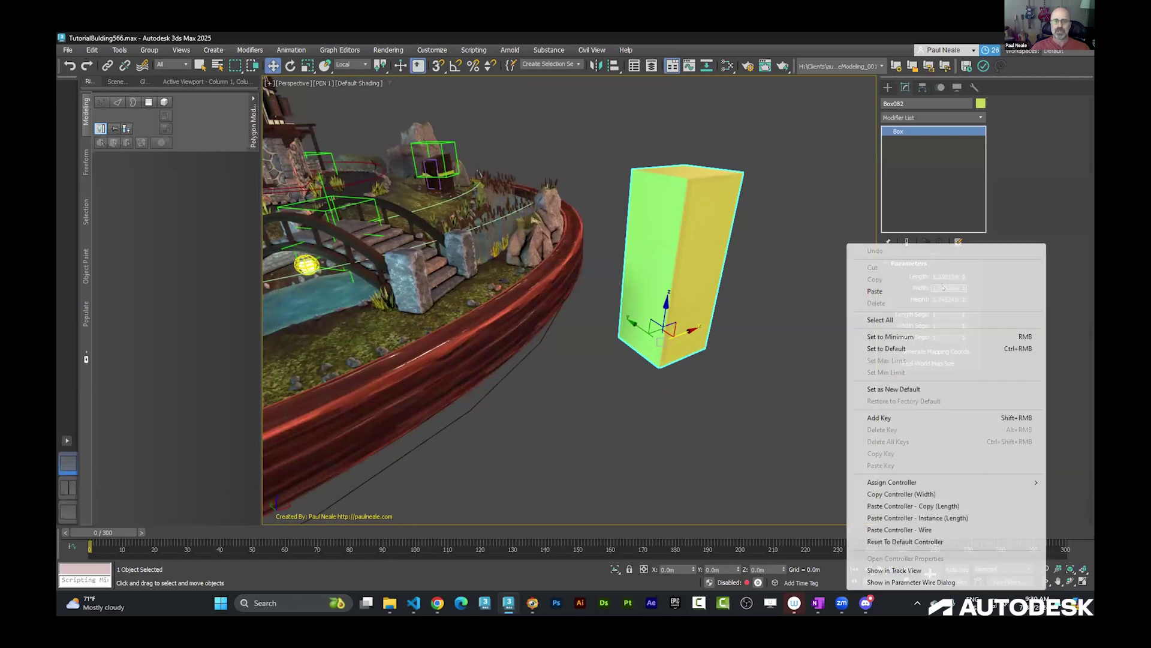
pyautogui.click(915, 518)
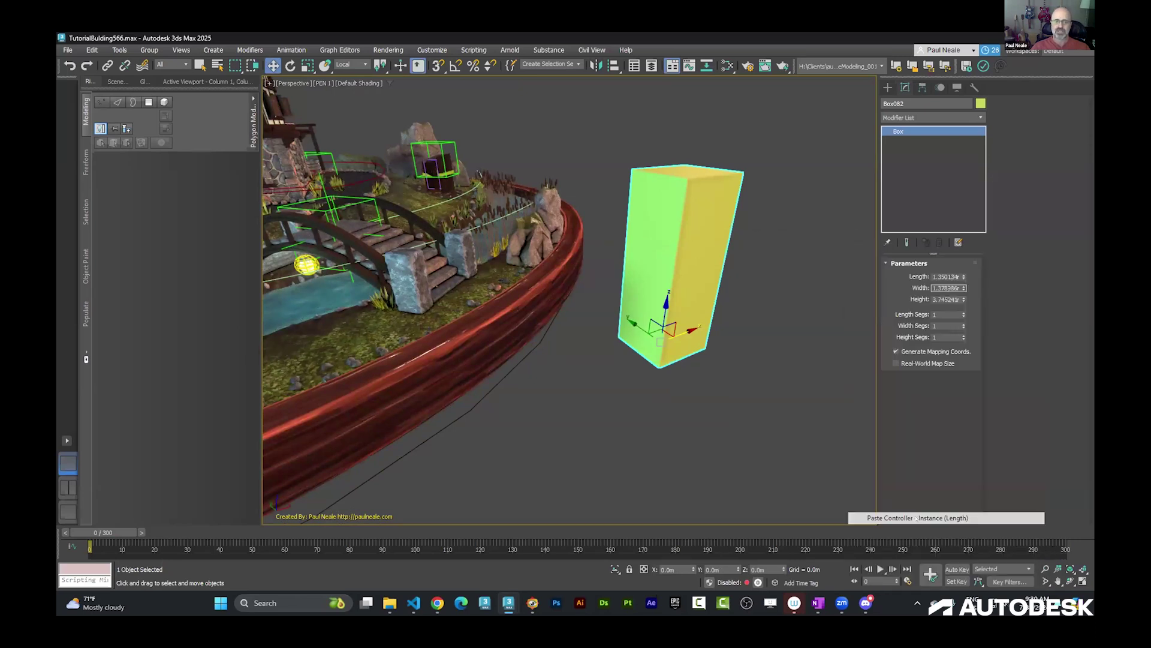
pyautogui.moveTo(959, 262)
pyautogui.mouseDown()
pyautogui.moveTo(965, 240)
pyautogui.moveTo(969, 312)
pyautogui.moveTo(975, 278)
pyautogui.mouseUp()
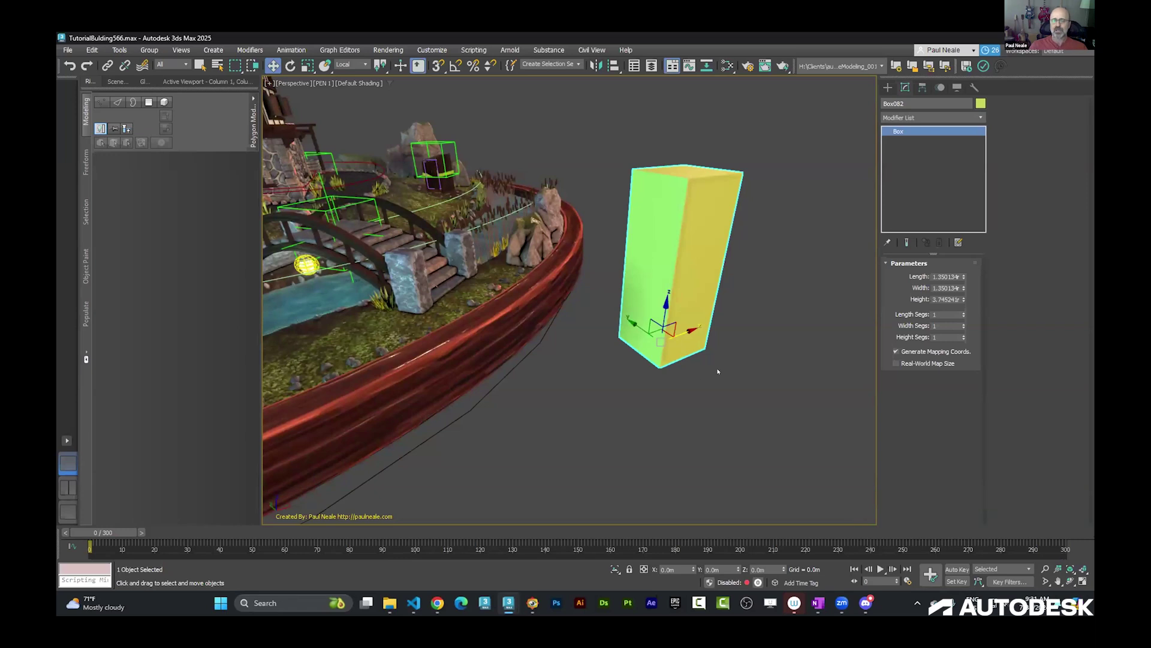
# Review the controller options offered for the box's Length parameter and leave them unchanged
pyautogui.moveTo(701, 302); pyautogui.dragTo(722, 298, button='middle')
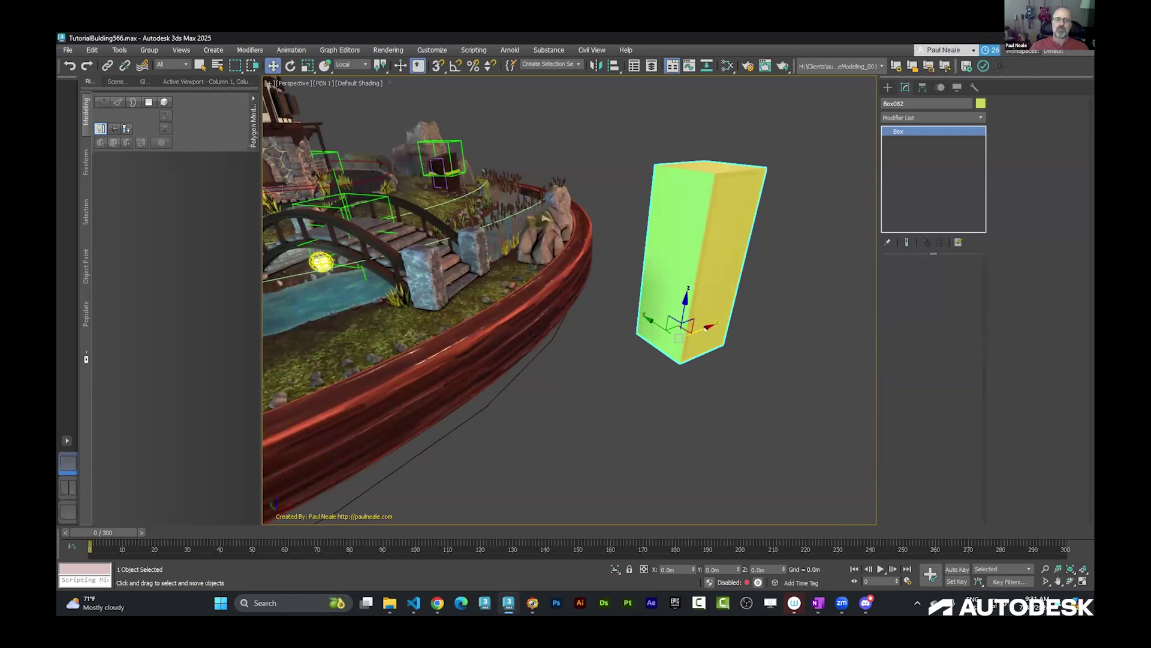
pyautogui.keyDown('alt'); pyautogui.moveTo(690, 313); pyautogui.dragTo(940, 272, button='middle'); pyautogui.keyUp('alt')
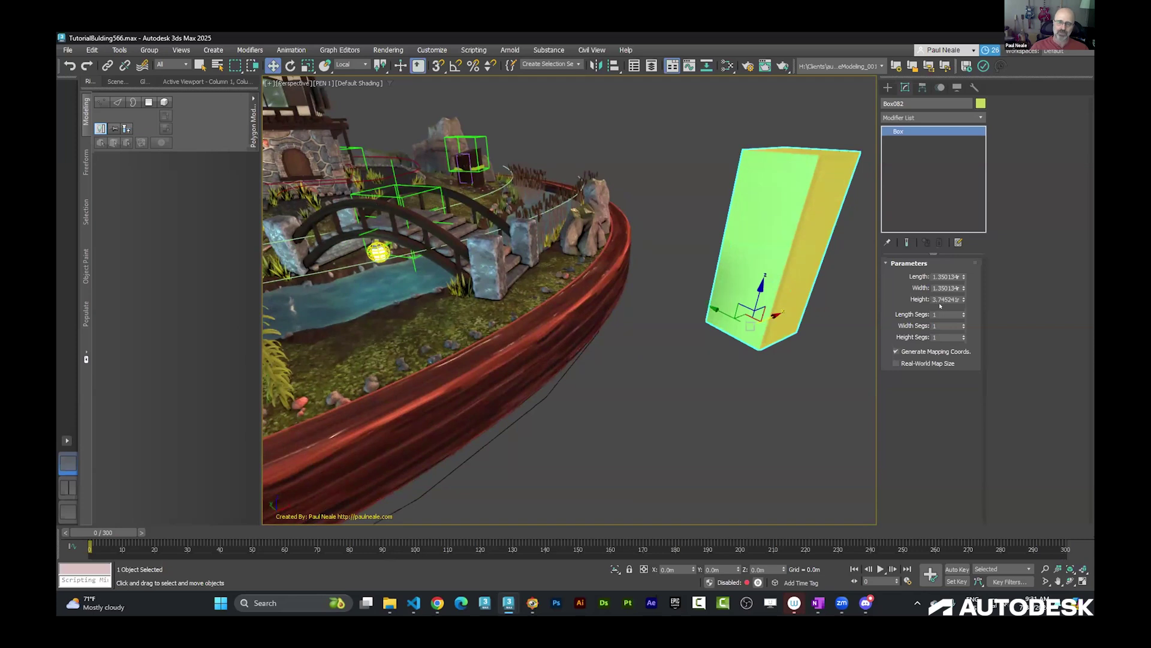
pyautogui.moveTo(752, 331); pyautogui.dragTo(756, 336)
pyautogui.click(954, 271)
pyautogui.rightClick(950, 276)
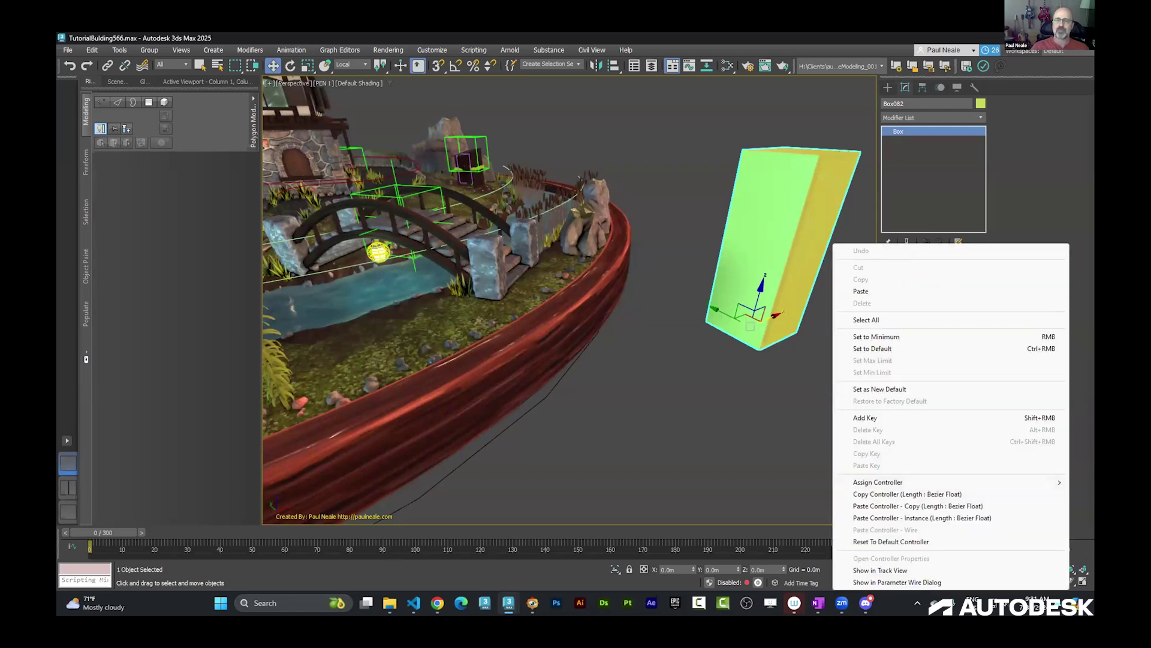
pyautogui.press('Escape')
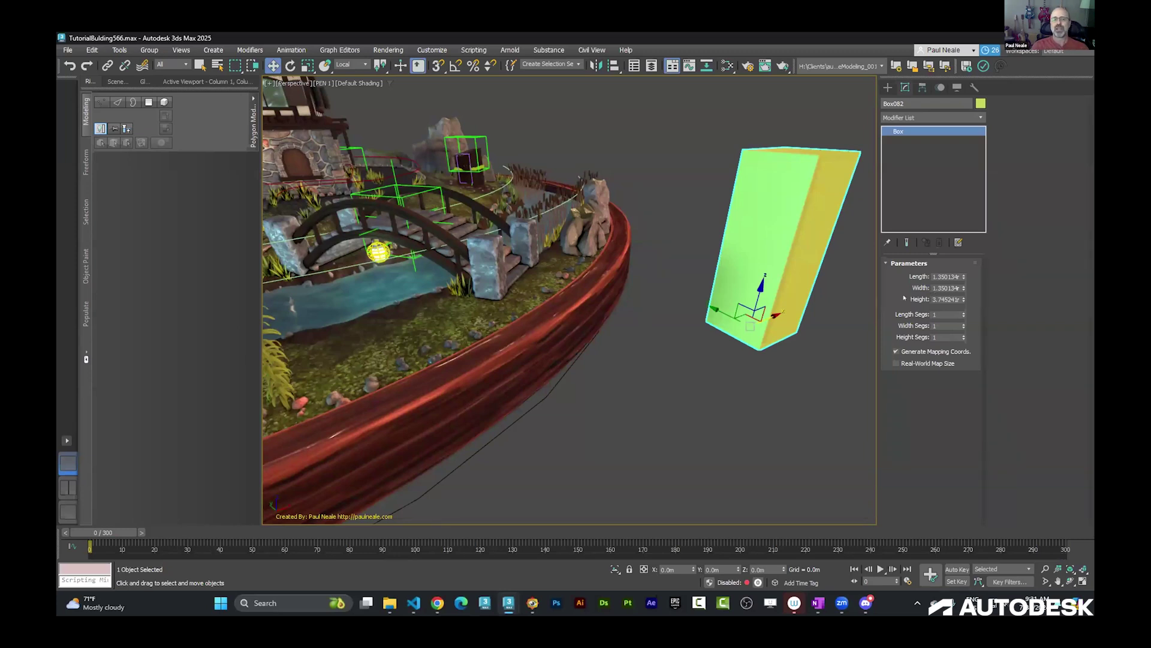
# Delete the box with the instanced dimensions and return to the overall view of the farm
pyautogui.press('Delete')
pyautogui.keyDown('alt'); pyautogui.moveTo(774, 321); pyautogui.dragTo(804, 347, button='middle'); pyautogui.keyUp('alt')
pyautogui.scroll(-4, 710, 349)
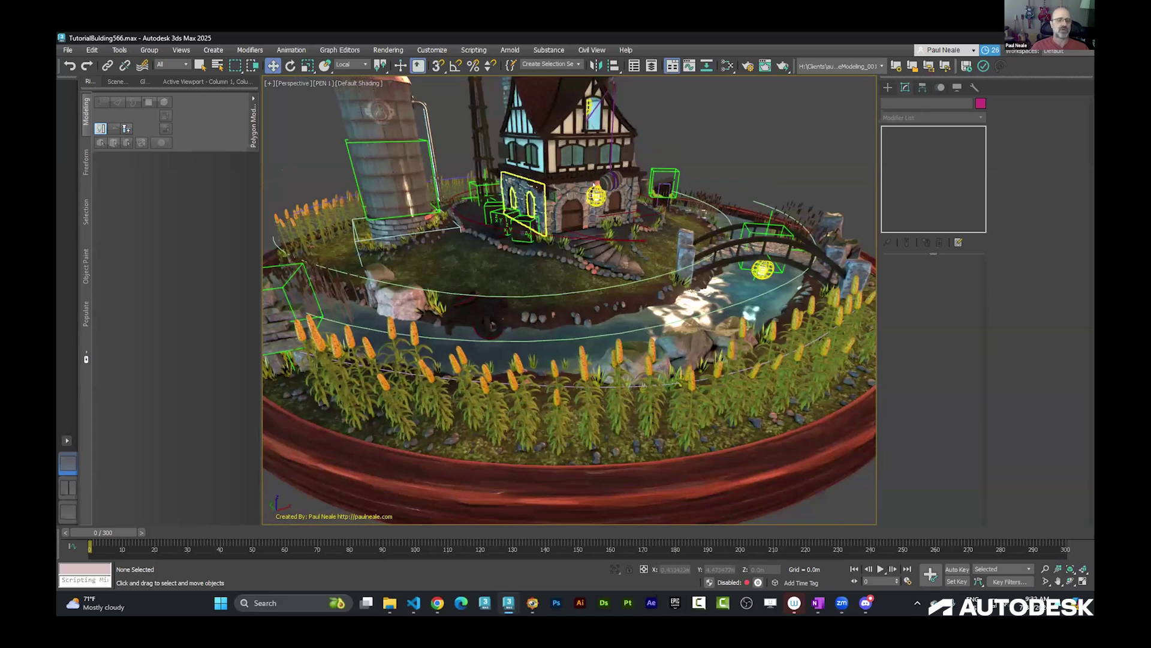
pyautogui.rightClick(687, 184)
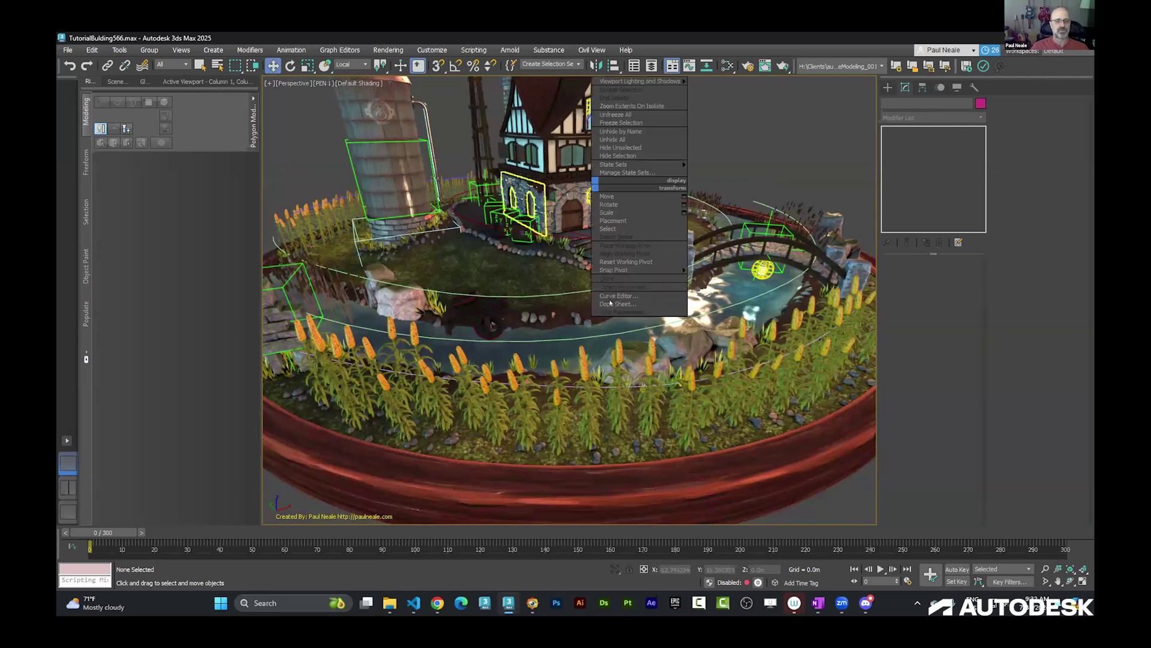
pyautogui.click(739, 387)
# Examine the controller hierarchy of the farmhouse's stone door arch, including its transform and Modified Object tracks
pyautogui.click(940, 88)
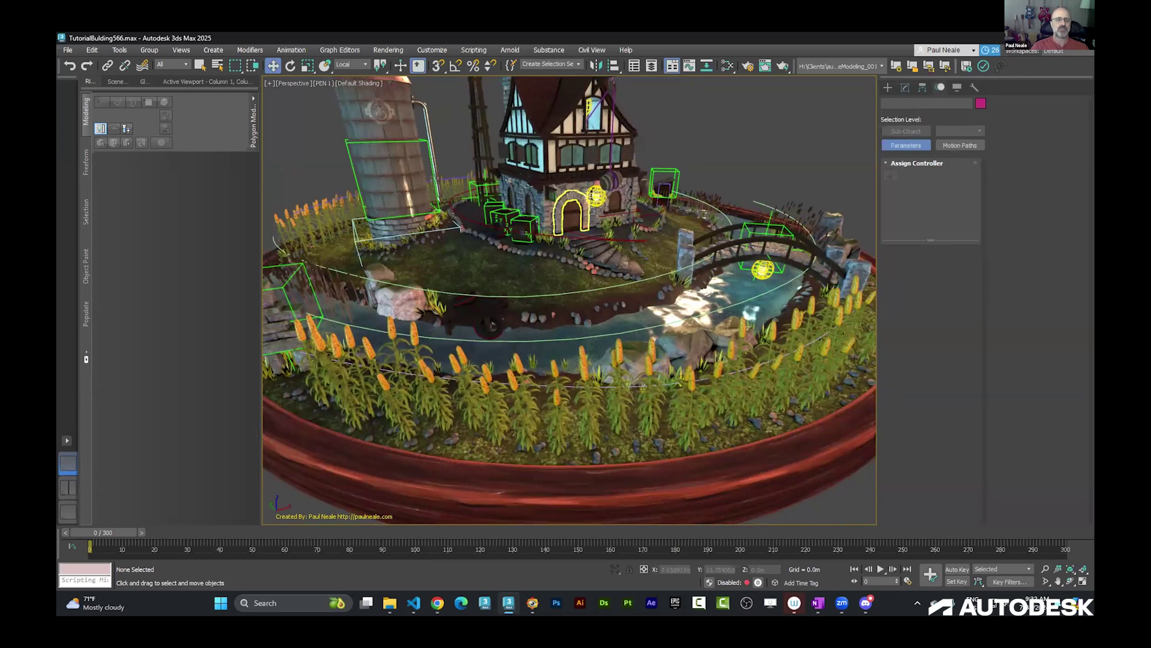
pyautogui.click(572, 192)
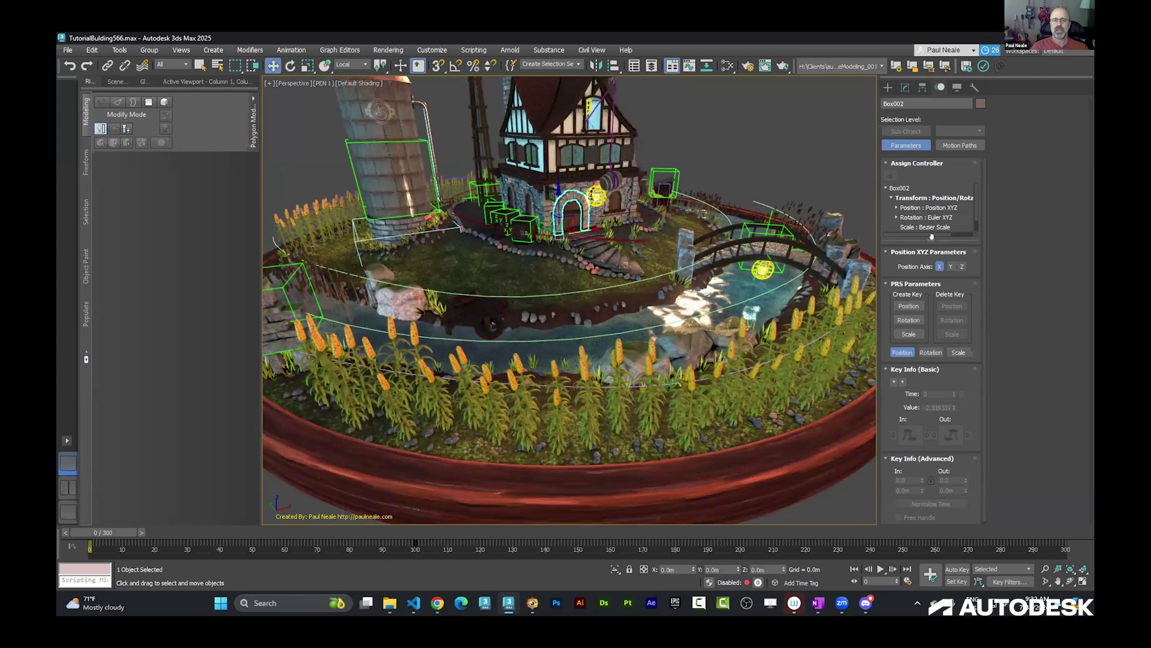
pyautogui.moveTo(926, 235); pyautogui.dragTo(926, 270)
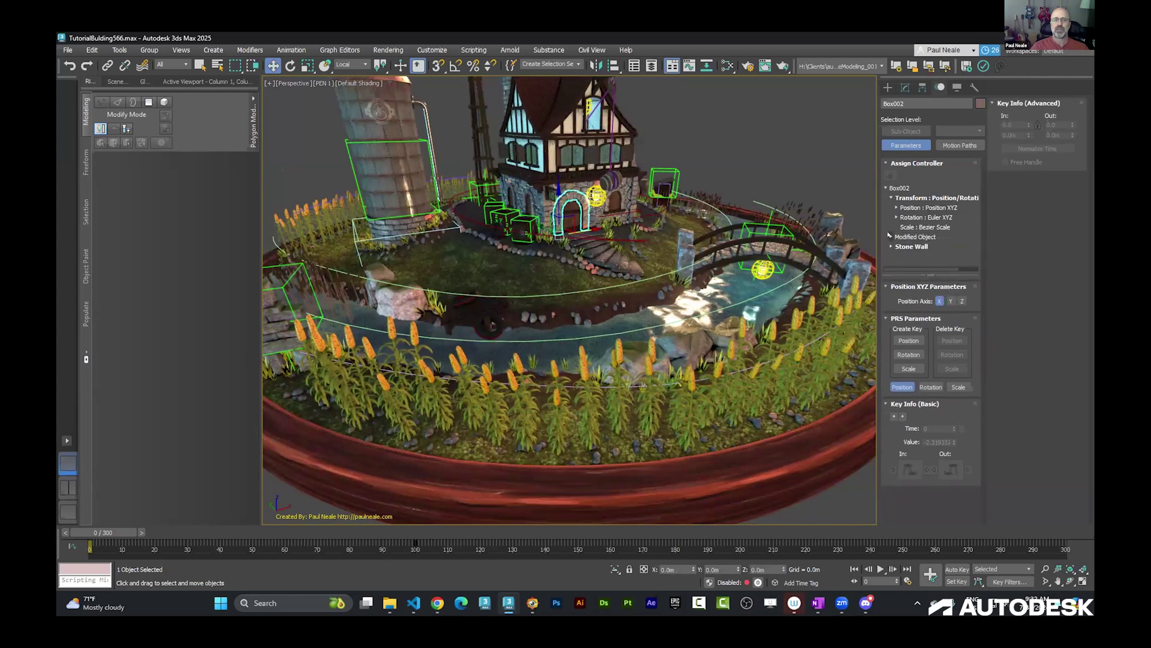
pyautogui.click(890, 236)
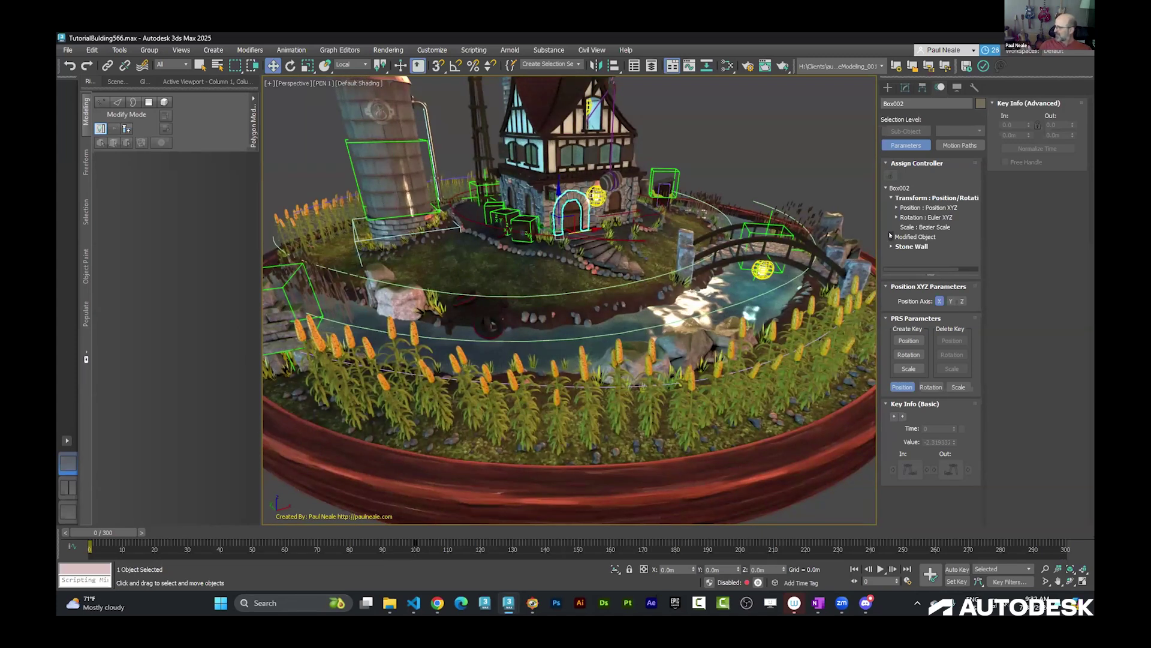
# Create a box about 2.99 m long, 3.48 m wide and 6.18 m high beside the farm base and show its parameters
pyautogui.keyDown('alt'); pyautogui.moveTo(660, 264); pyautogui.dragTo(700, 322, button='middle'); pyautogui.keyUp('alt')
pyautogui.rightClick(700, 322)
pyautogui.press('Escape')
pyautogui.keyDown('ctrl'); pyautogui.rightClick(672, 330); pyautogui.keyUp('ctrl')
pyautogui.click(699, 311)
pyautogui.moveTo(676, 285); pyautogui.dragTo(706, 359)
pyautogui.keyDown('alt'); pyautogui.moveTo(786, 267); pyautogui.dragTo(749, 310, button='middle'); pyautogui.keyUp('alt')
pyautogui.press('w')
pyautogui.click(906, 88)
# Add an Edit Poly modifier on top of the new box
pyautogui.write('xedit')
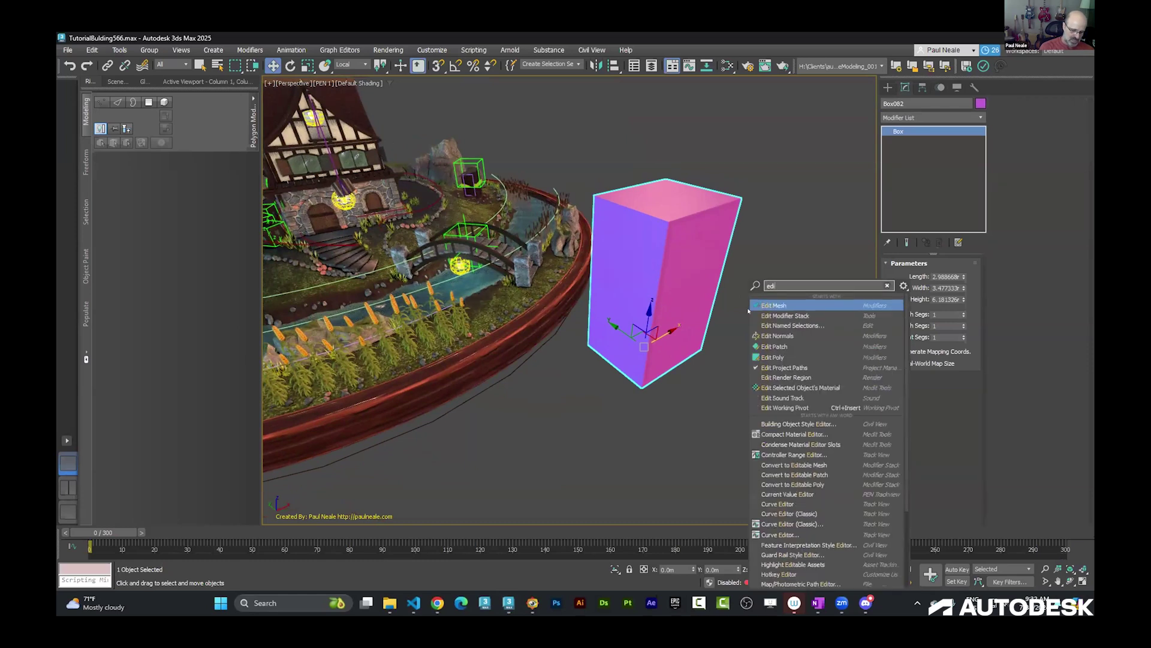
pyautogui.press('Down')
pyautogui.press('Down')
pyautogui.press('Down')
pyautogui.press('Down')
pyautogui.press('Down')
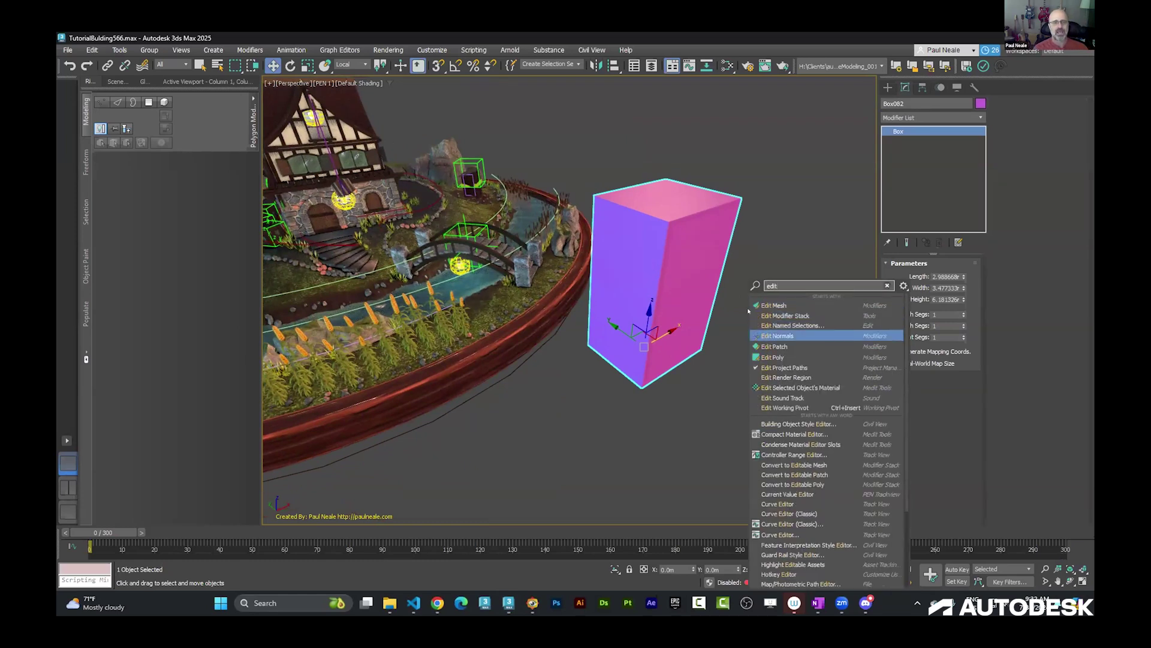
pyautogui.press('Return')
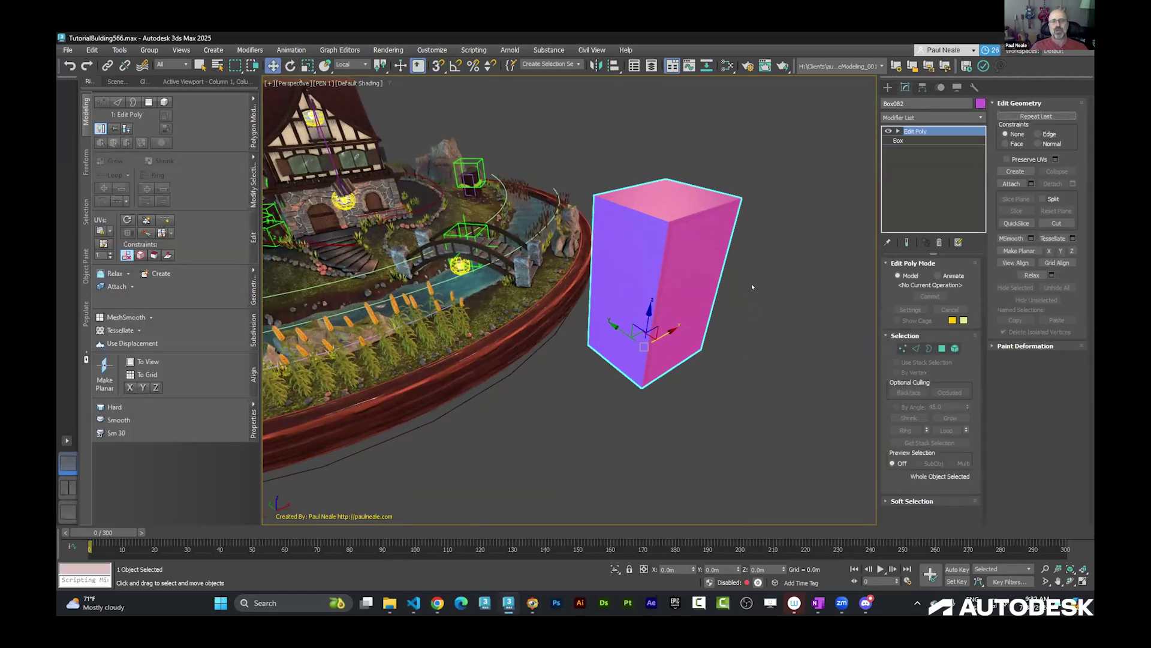
# Extrude one side polygon of the box outward along the Y axis at polygon level
pyautogui.keyDown('alt'); pyautogui.moveTo(710, 235); pyautogui.dragTo(699, 226, button='middle'); pyautogui.keyUp('alt')
pyautogui.scroll(3, 707, 231)
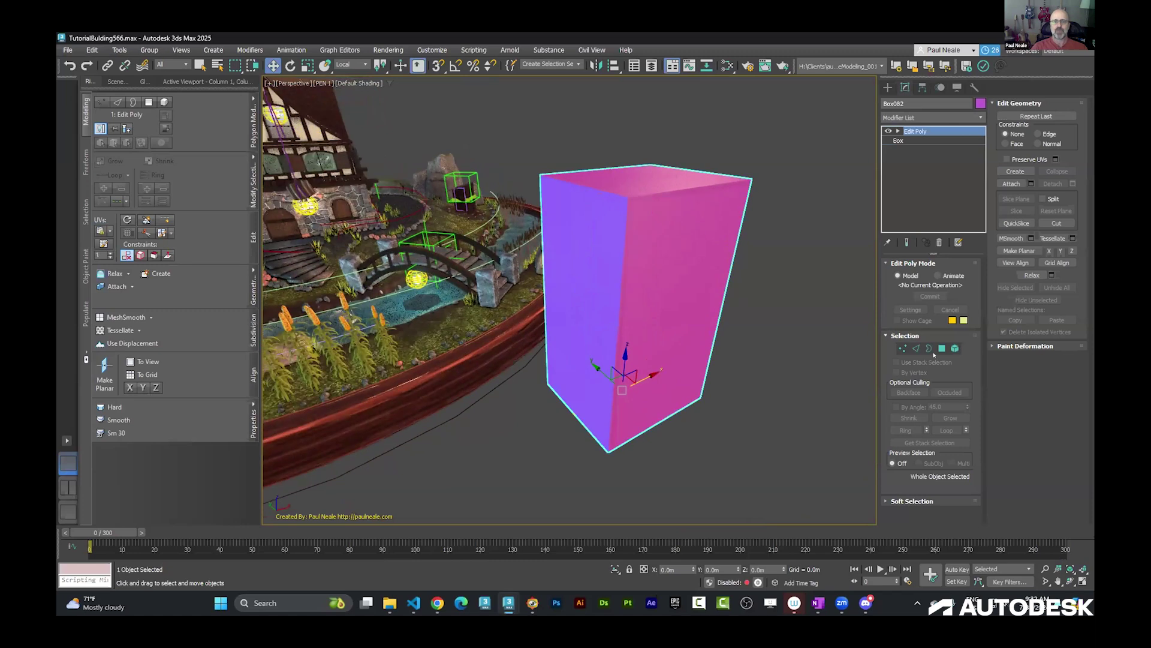
pyautogui.click(942, 350)
pyautogui.click(708, 355)
pyautogui.keyDown('alt'); pyautogui.moveTo(707, 354); pyautogui.dragTo(690, 312, button='middle'); pyautogui.keyUp('alt')
pyautogui.moveTo(690, 312); pyautogui.dragTo(711, 328)
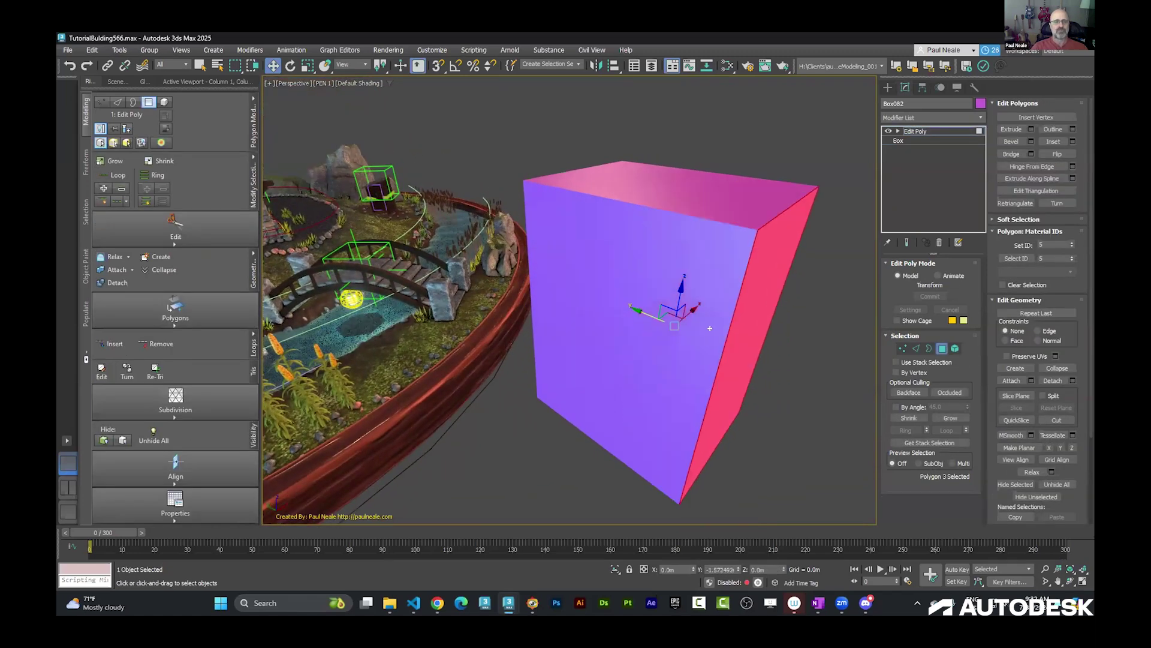
# Display edged faces and inset the extruded side polygon by scaling a new inner face to about 24%
pyautogui.press('F4')
pyautogui.click(750, 389)
pyautogui.keyDown('alt'); pyautogui.moveTo(772, 363); pyautogui.dragTo(743, 345, button='middle'); pyautogui.keyUp('alt')
pyautogui.press('r')
pyautogui.moveTo(689, 312); pyautogui.dragTo(707, 322)
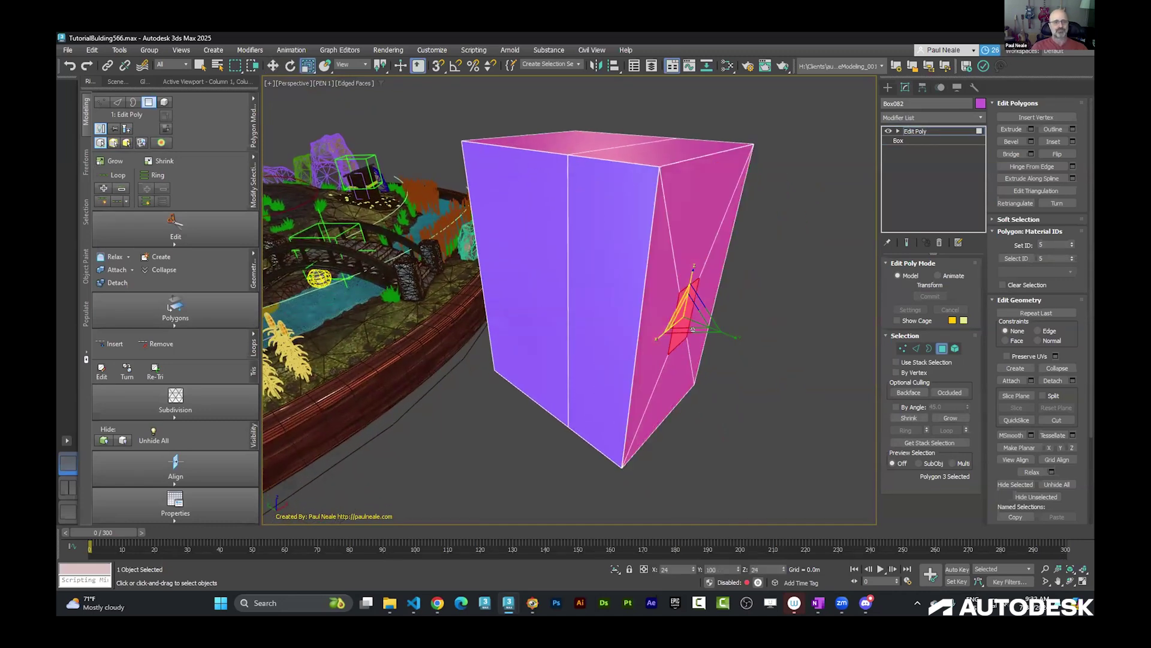
# Delete the inset polygon to open a hole in the box's side and return to object level
pyautogui.moveTo(708, 322)
pyautogui.keyDown('alt'); pyautogui.mouseDown(button='middle')
pyautogui.moveTo(746, 322)
pyautogui.moveTo(714, 310)
pyautogui.mouseUp(button='middle'); pyautogui.keyUp('alt')
pyautogui.press('w')
pyautogui.press('Delete')
pyautogui.keyDown('alt'); pyautogui.moveTo(640, 305); pyautogui.dragTo(665, 331, button='middle'); pyautogui.keyUp('alt')
pyautogui.click(942, 348)
# Try 2 length segments on the base Box beneath the Edit Poly modifier, and restore the value to 1
pyautogui.keyDown('alt'); pyautogui.moveTo(827, 352); pyautogui.dragTo(774, 350, button='middle'); pyautogui.keyUp('alt')
pyautogui.click(916, 139)
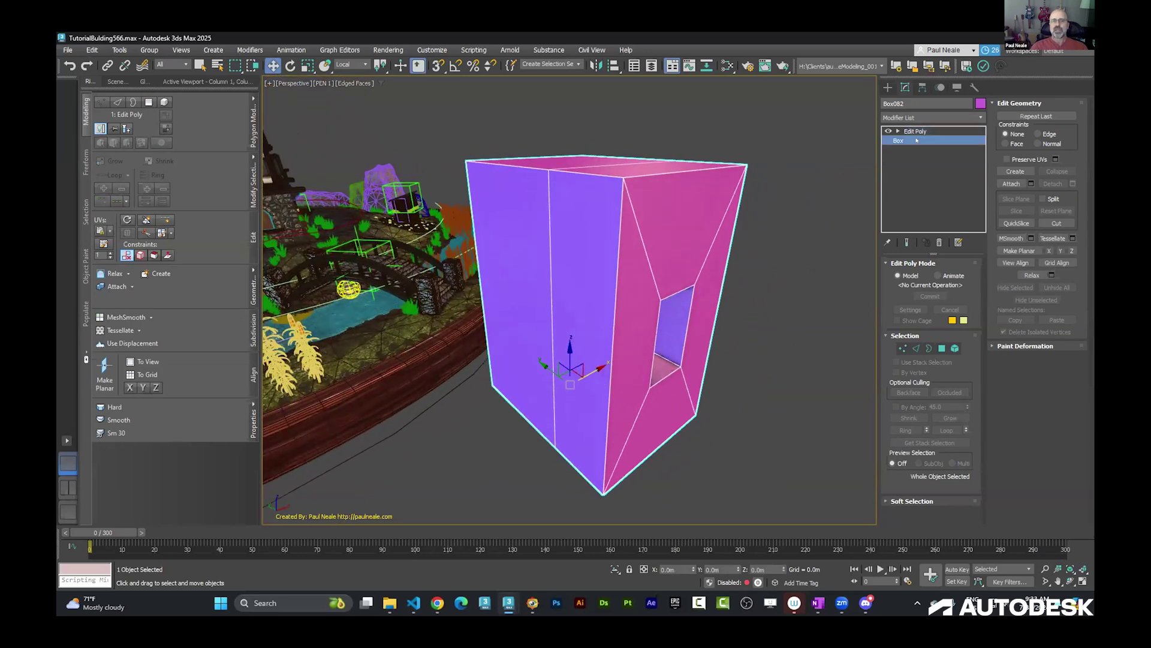
pyautogui.click(916, 131)
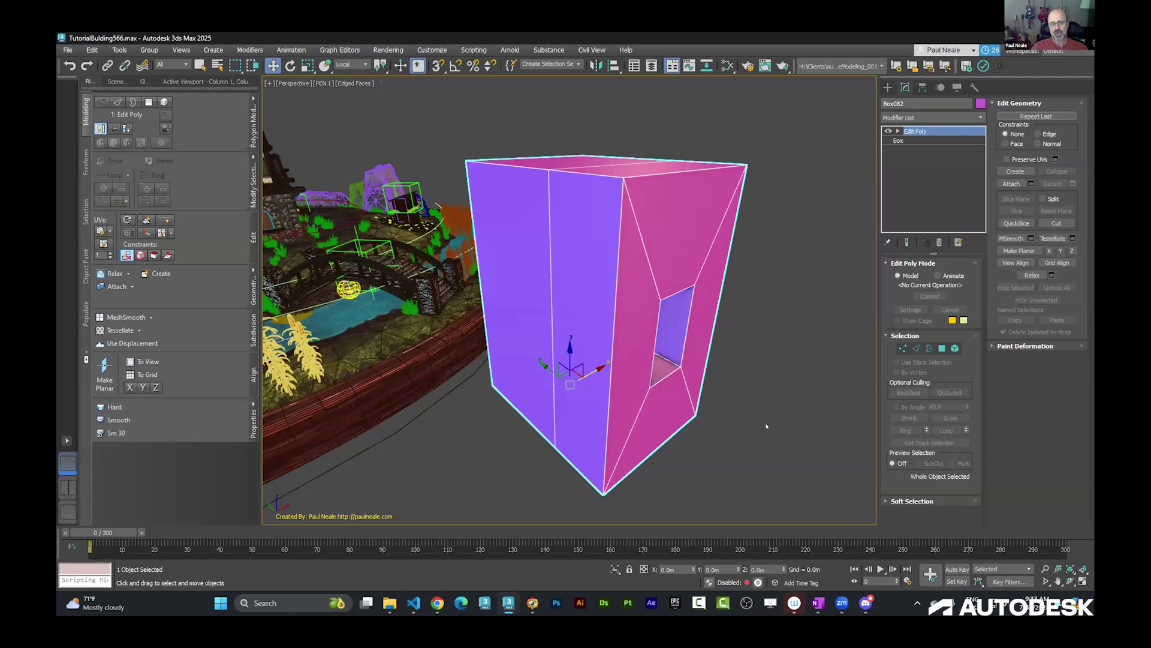
pyautogui.click(906, 139)
pyautogui.keyDown('alt'); pyautogui.moveTo(734, 295); pyautogui.dragTo(783, 322, button='middle'); pyautogui.keyUp('alt')
pyautogui.keyDown('alt'); pyautogui.moveTo(576, 340); pyautogui.dragTo(670, 336, button='middle'); pyautogui.keyUp('alt')
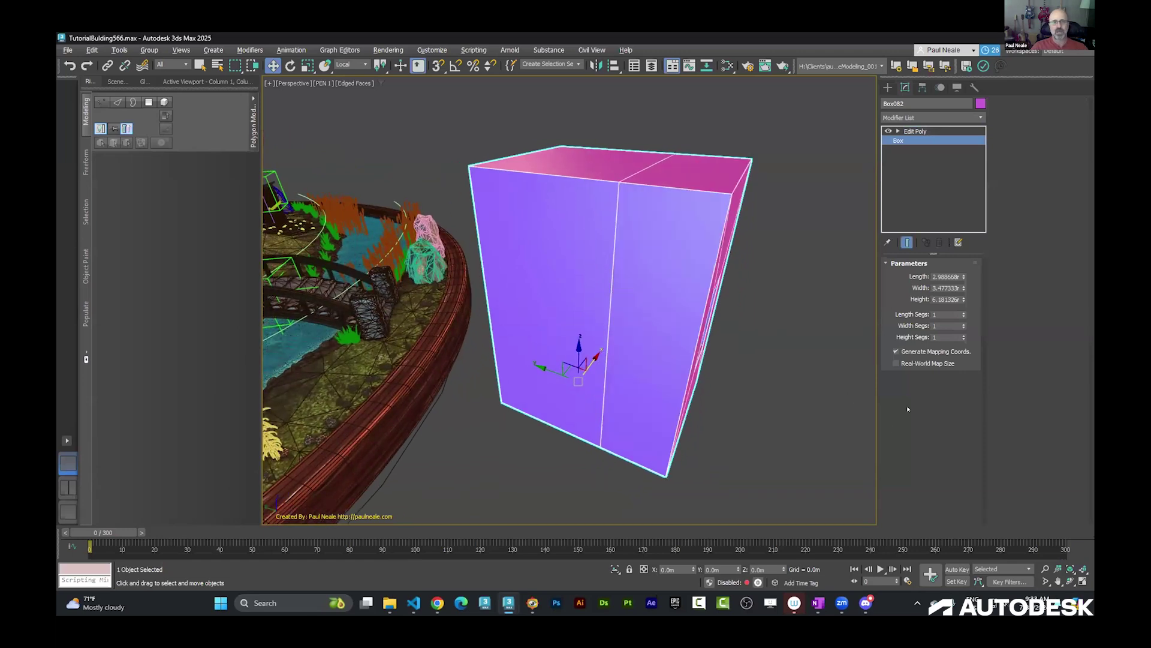
pyautogui.click(963, 312)
pyautogui.moveTo(780, 332)
pyautogui.keyDown('alt'); pyautogui.mouseDown(button='middle')
pyautogui.moveTo(732, 342)
pyautogui.moveTo(779, 336)
pyautogui.mouseUp(button='middle'); pyautogui.keyUp('alt')
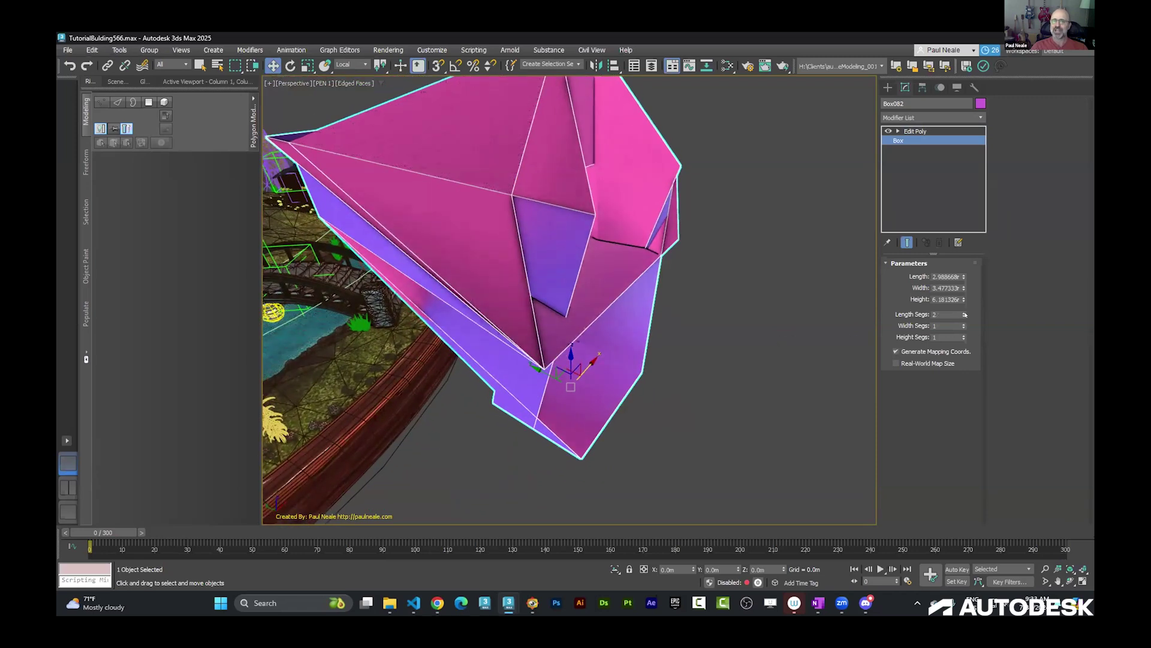
pyautogui.click(964, 316)
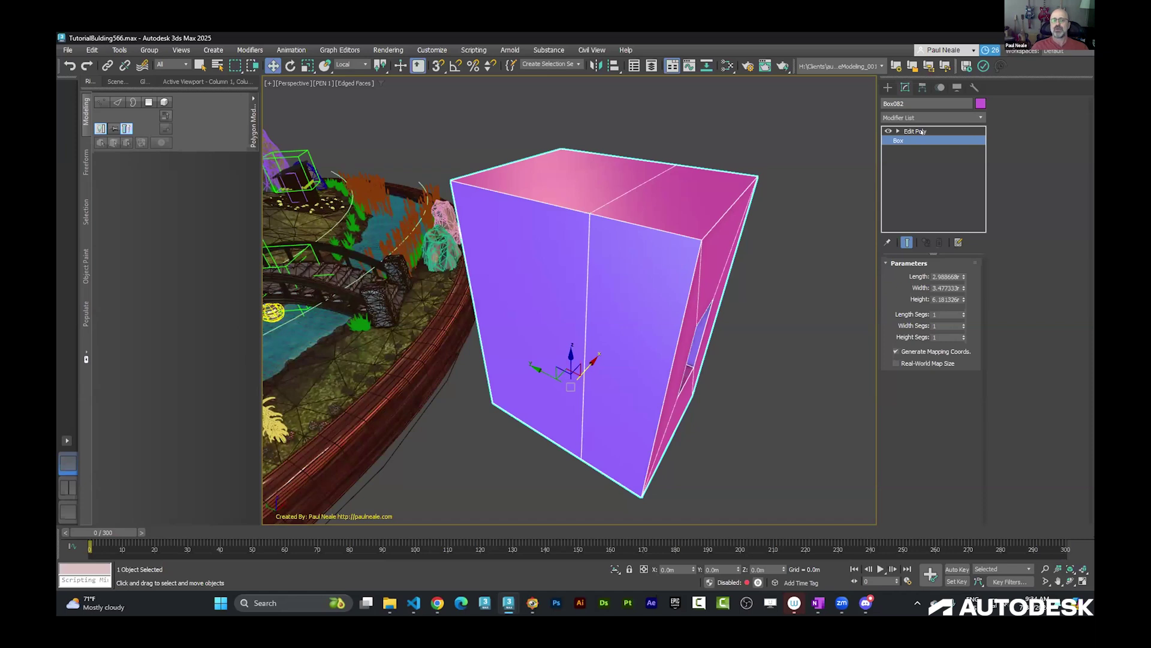
# Convert the box and its Edit Poly modifier to an Editable Poly
pyautogui.moveTo(744, 306)
pyautogui.keyDown('alt'); pyautogui.mouseDown(button='middle')
pyautogui.moveTo(750, 278)
pyautogui.moveTo(750, 288)
pyautogui.mouseUp(button='middle'); pyautogui.keyUp('alt')
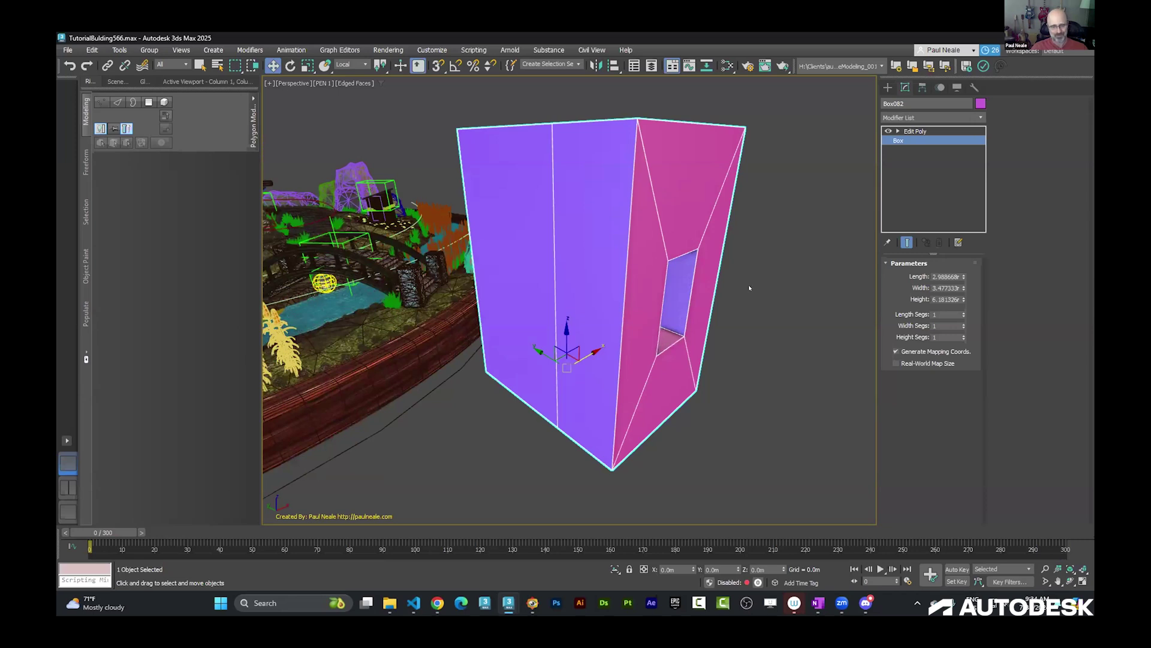
pyautogui.keyDown('alt'); pyautogui.moveTo(743, 288); pyautogui.dragTo(758, 271, button='middle'); pyautogui.keyUp('alt')
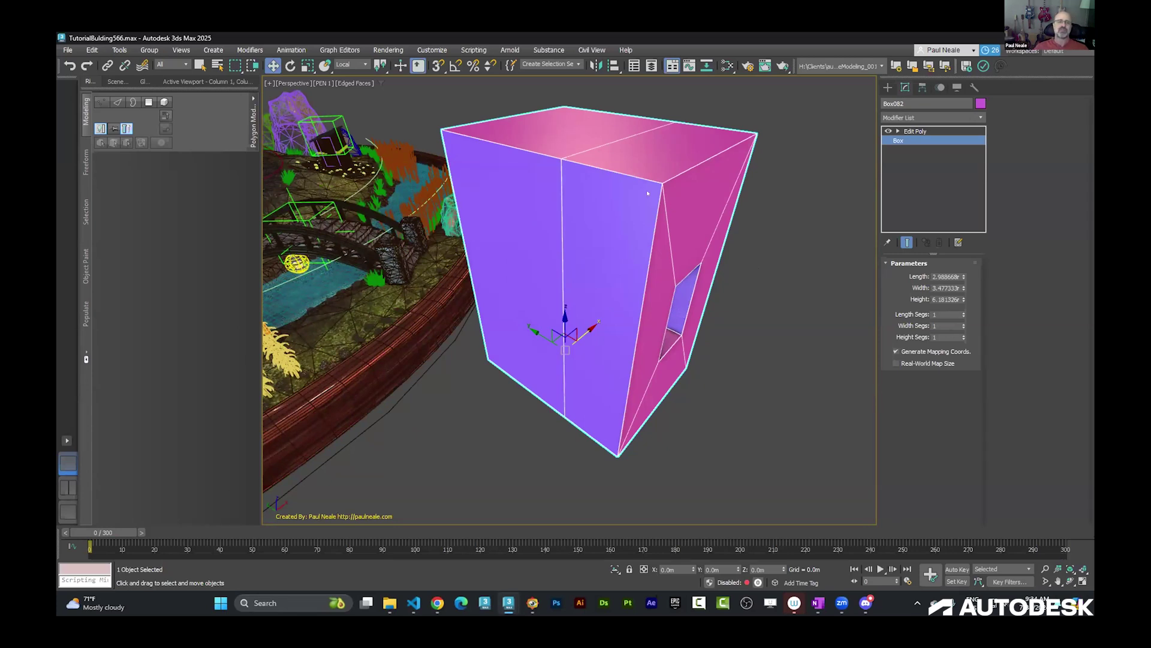
pyautogui.rightClick(615, 259)
pyautogui.moveTo(695, 398)
pyautogui.click(765, 397)
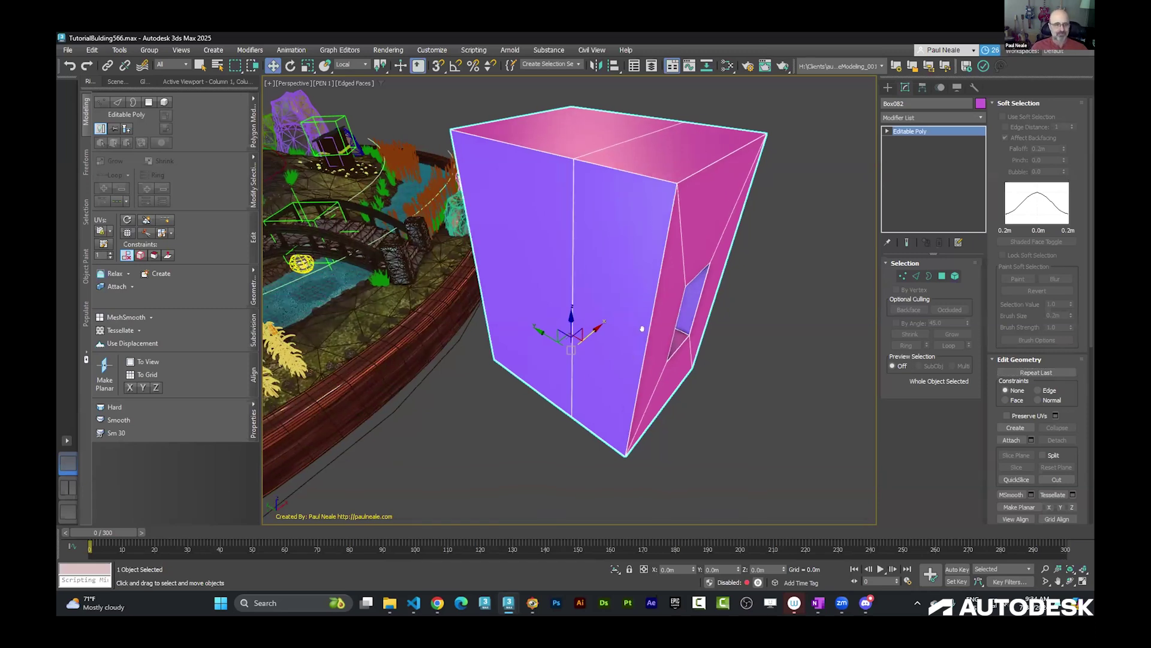
# Delete the Editable Poly box and bring the farm's river and bridge area back into view
pyautogui.press('Delete')
pyautogui.keyDown('alt'); pyautogui.moveTo(717, 288); pyautogui.dragTo(738, 282, button='middle'); pyautogui.keyUp('alt')
pyautogui.keyDown('alt'); pyautogui.moveTo(485, 283); pyautogui.dragTo(630, 264, button='middle'); pyautogui.keyUp('alt')
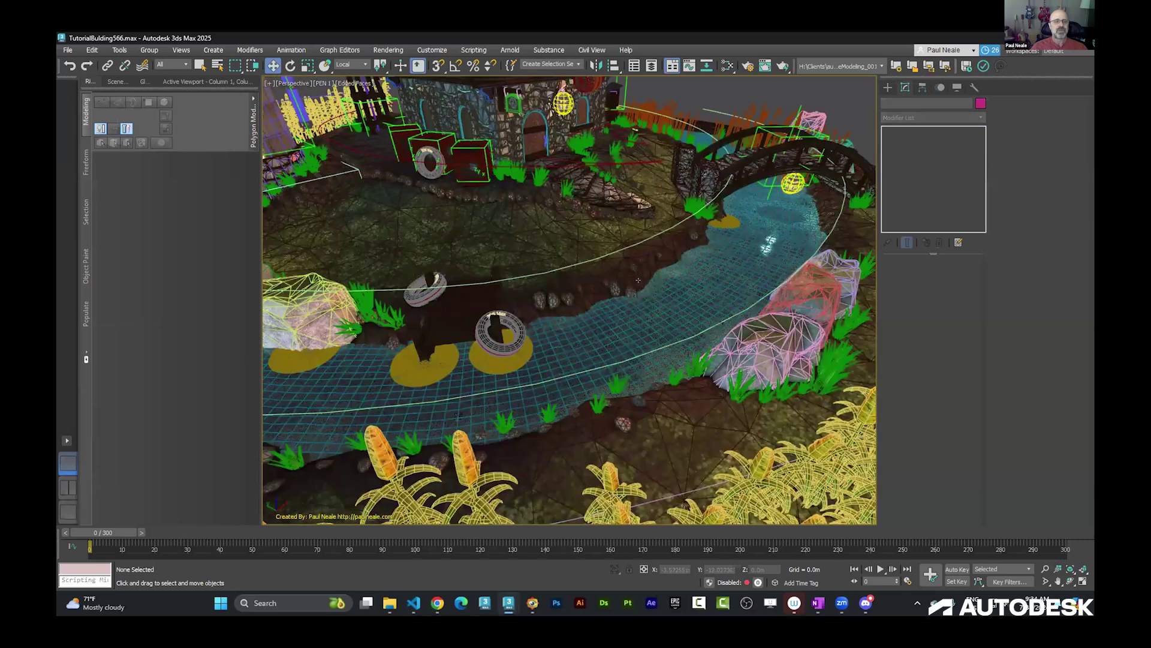
# Bring the whole farm island into view and switch to the Hatches_191.max session
pyautogui.scroll(-5, 629, 264)
pyautogui.keyDown('alt'); pyautogui.moveTo(630, 336); pyautogui.dragTo(647, 402, button='middle'); pyautogui.keyUp('alt')
pyautogui.keyDown('alt'); pyautogui.moveTo(559, 604); pyautogui.dragTo(557, 601, button='middle'); pyautogui.keyUp('alt')
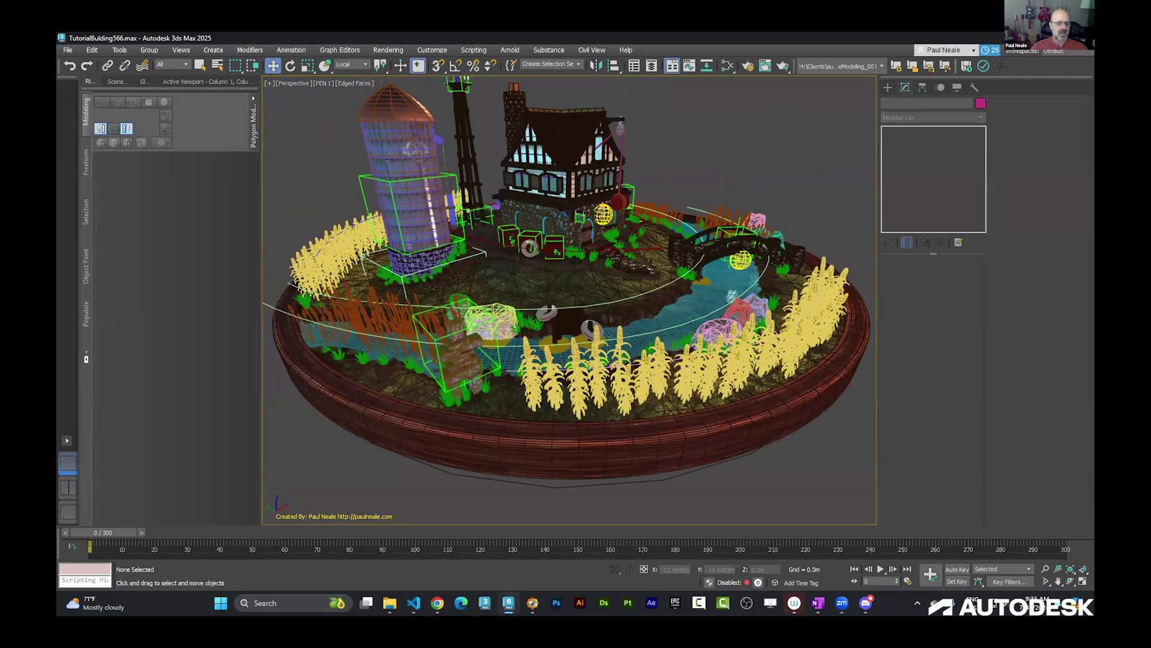
pyautogui.moveTo(509, 603)
pyautogui.click(514, 547)
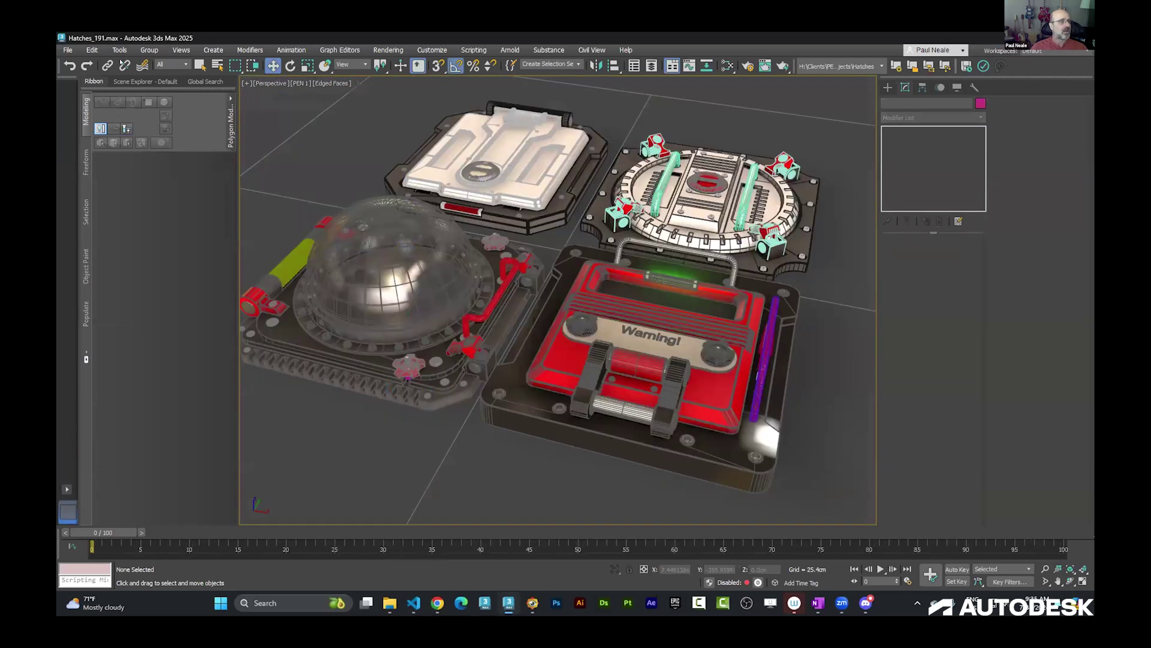
# Open the recent scene Dock_107.max, adopting the file's unit scale, and dismiss the Scene Converter
pyautogui.click(67, 50)
pyautogui.moveTo(96, 105)
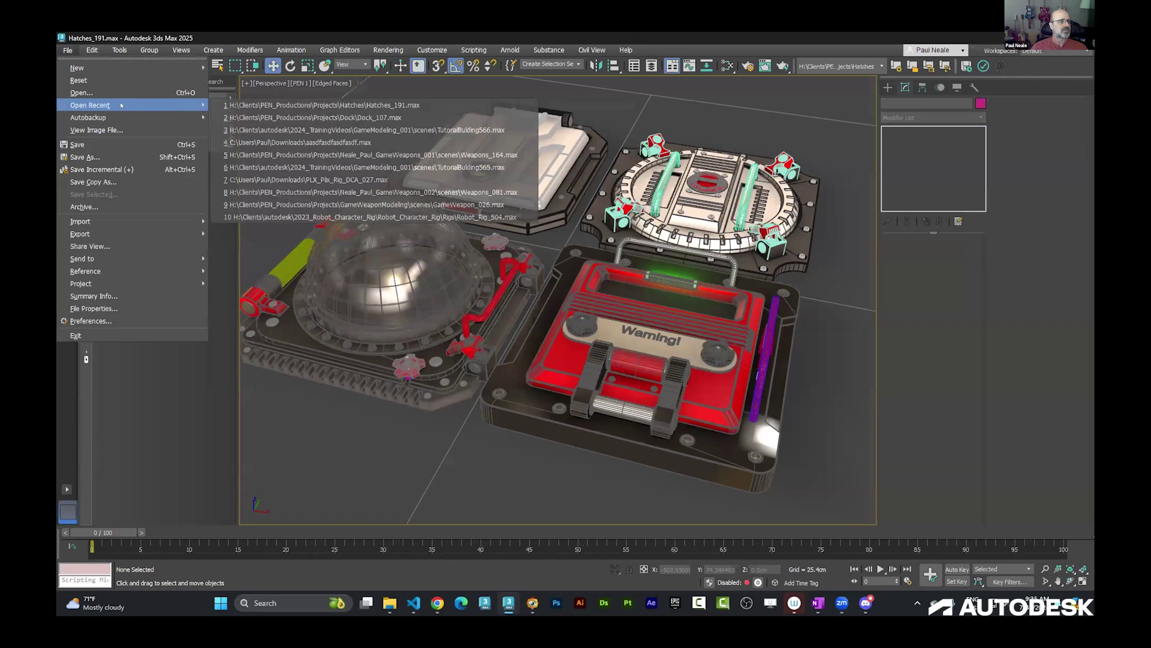
pyautogui.click(386, 117)
pyautogui.click(569, 331)
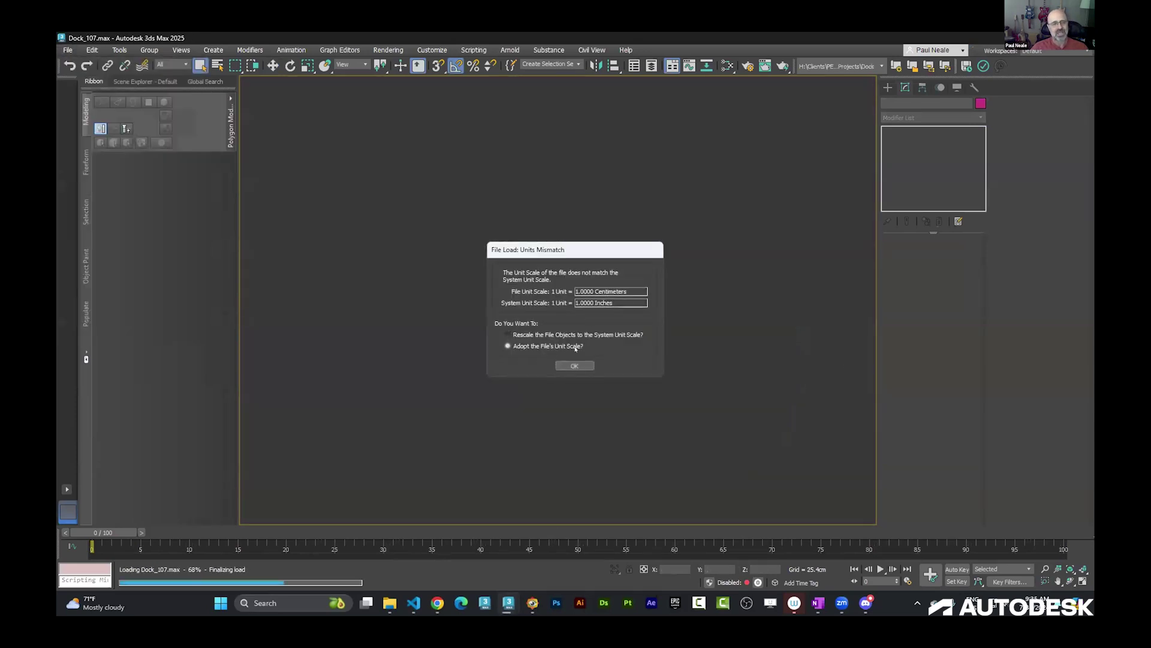
pyautogui.click(574, 365)
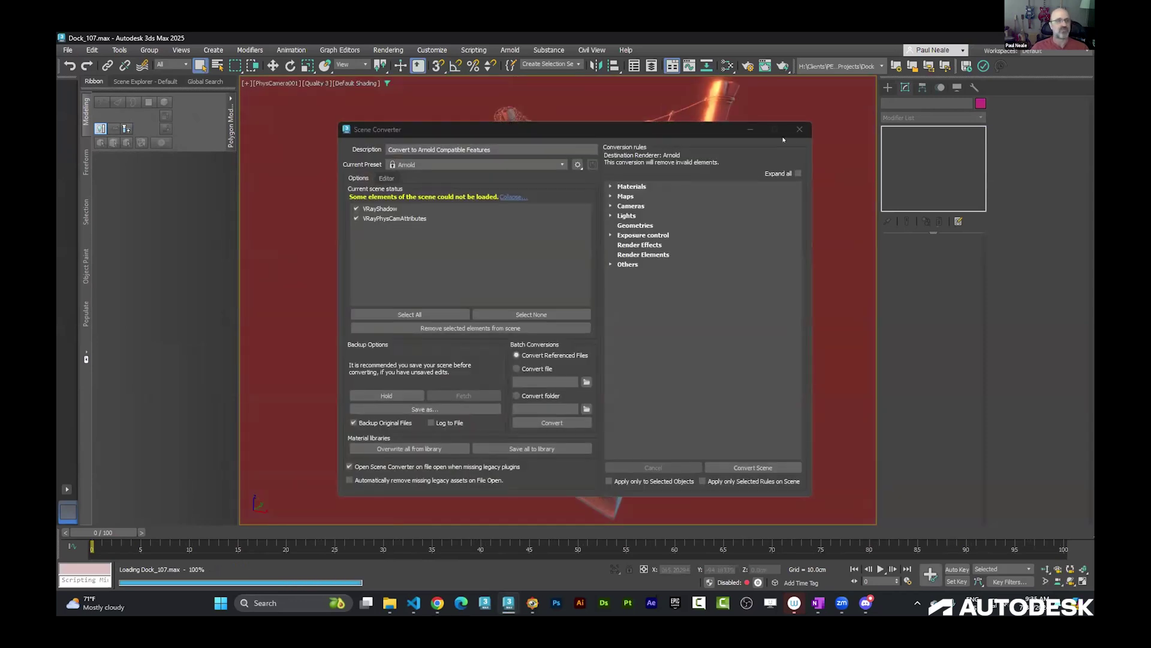
pyautogui.click(797, 130)
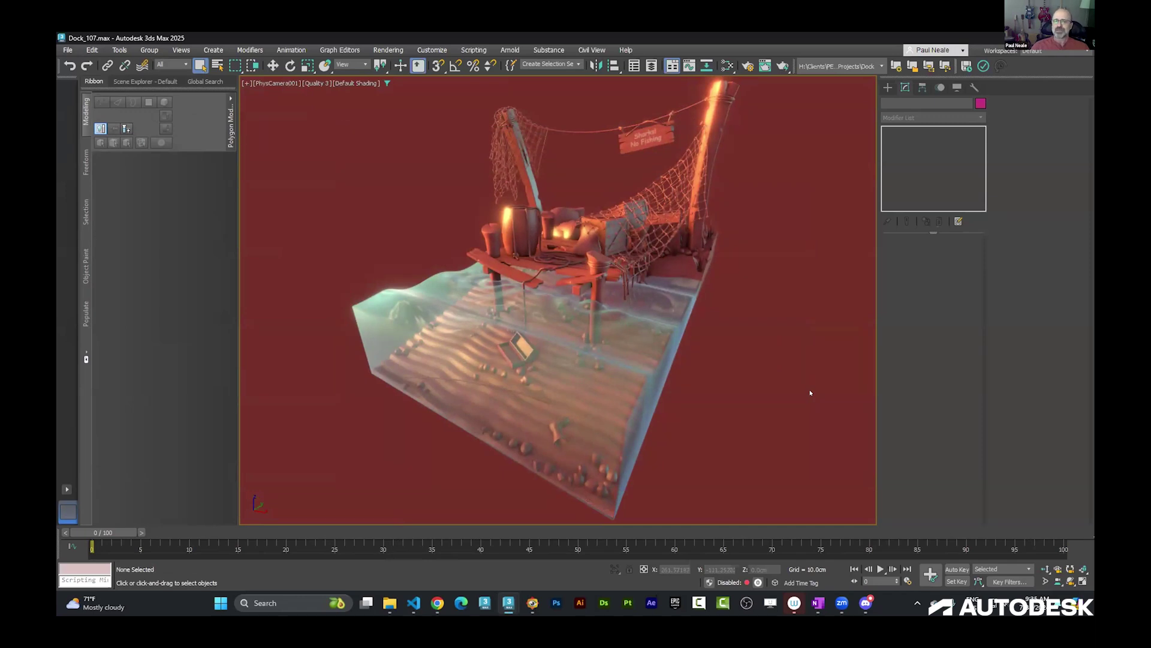
# Display the scene's layer list, examine the Skin Wrap modifier on the rope net draped over the dock, and deselect it
pyautogui.click(144, 81)
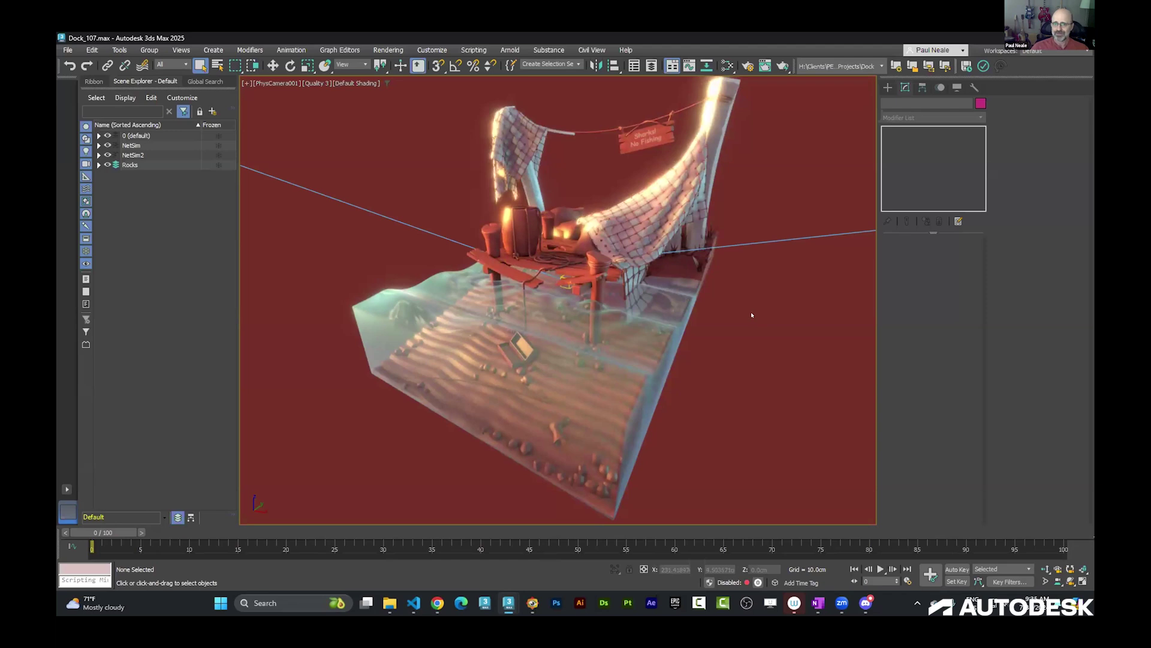
pyautogui.click(657, 235)
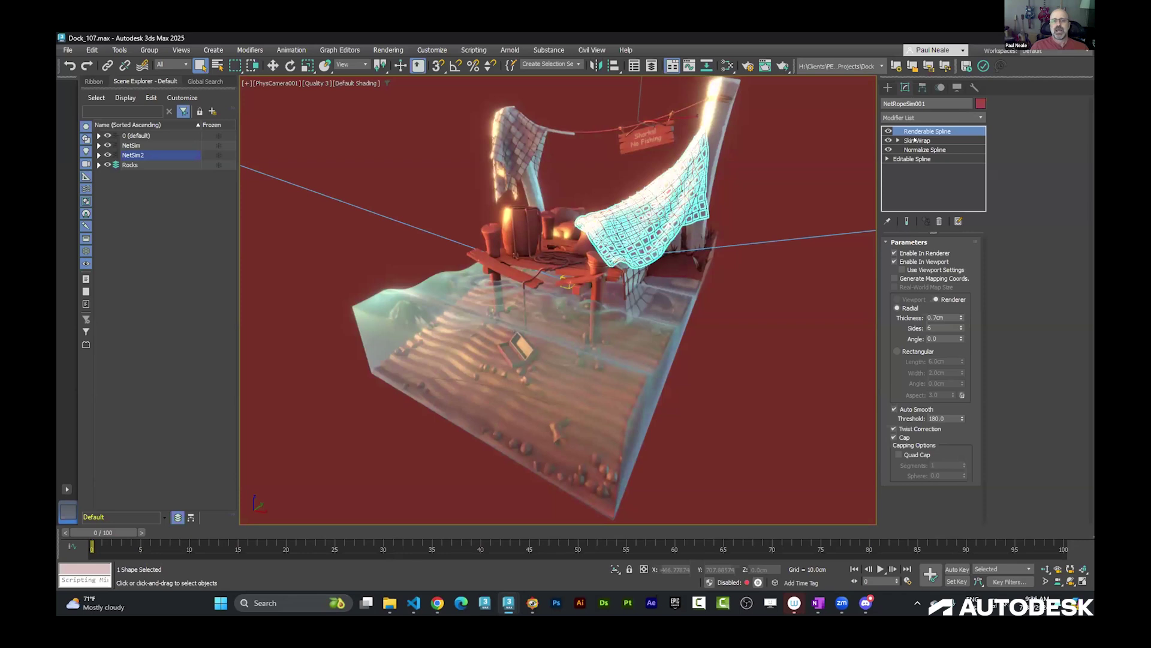
pyautogui.click(915, 140)
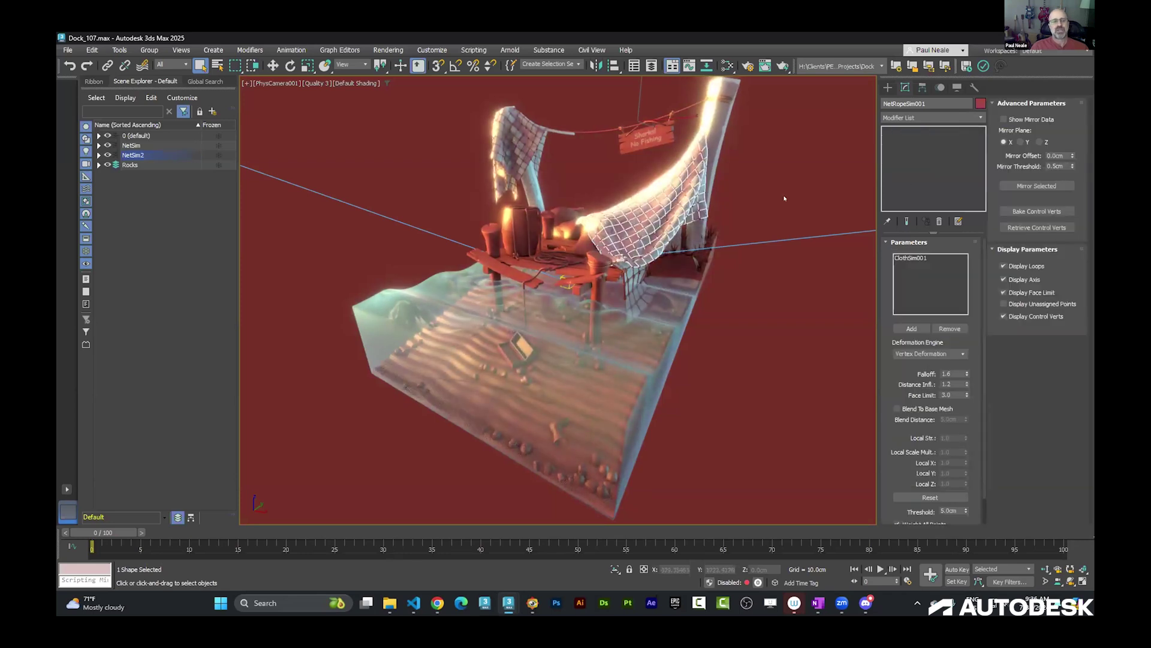
pyautogui.click(784, 198)
# Switch from the camera to the Perspective view and move in close on the net over the dock's crates
pyautogui.keyDown('alt'); pyautogui.moveTo(624, 252); pyautogui.dragTo(663, 200, button='middle'); pyautogui.keyUp('alt')
pyautogui.press('p')
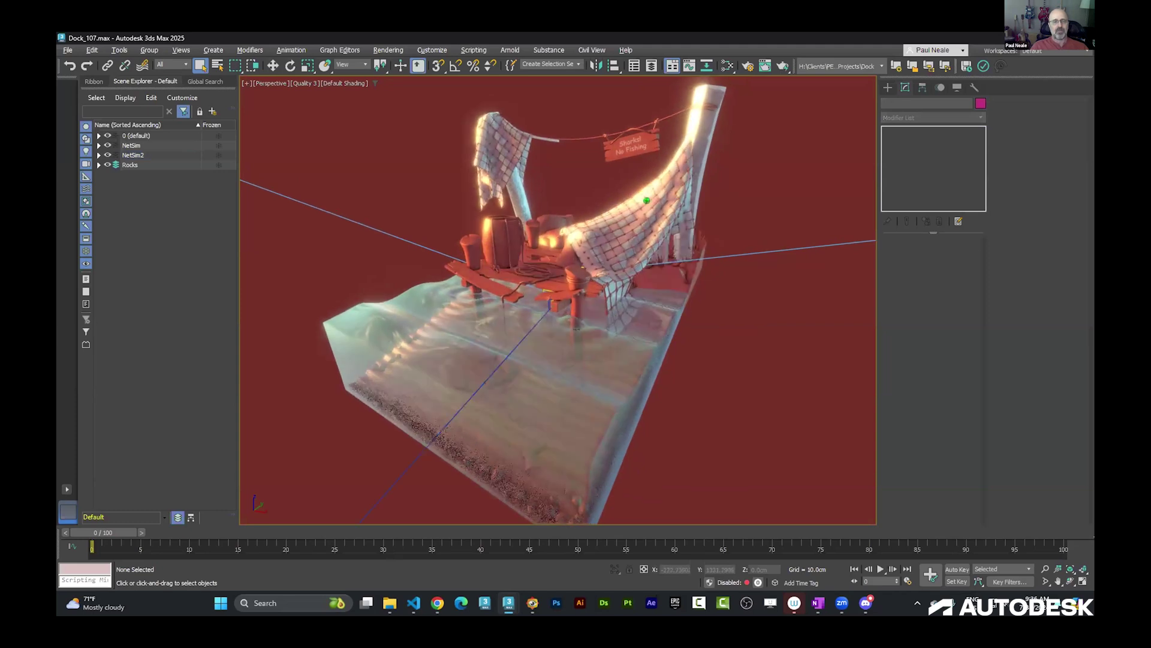
pyautogui.scroll(10, 604, 294)
pyautogui.keyDown('alt'); pyautogui.moveTo(605, 294); pyautogui.dragTo(406, 90, button='middle'); pyautogui.keyUp('alt')
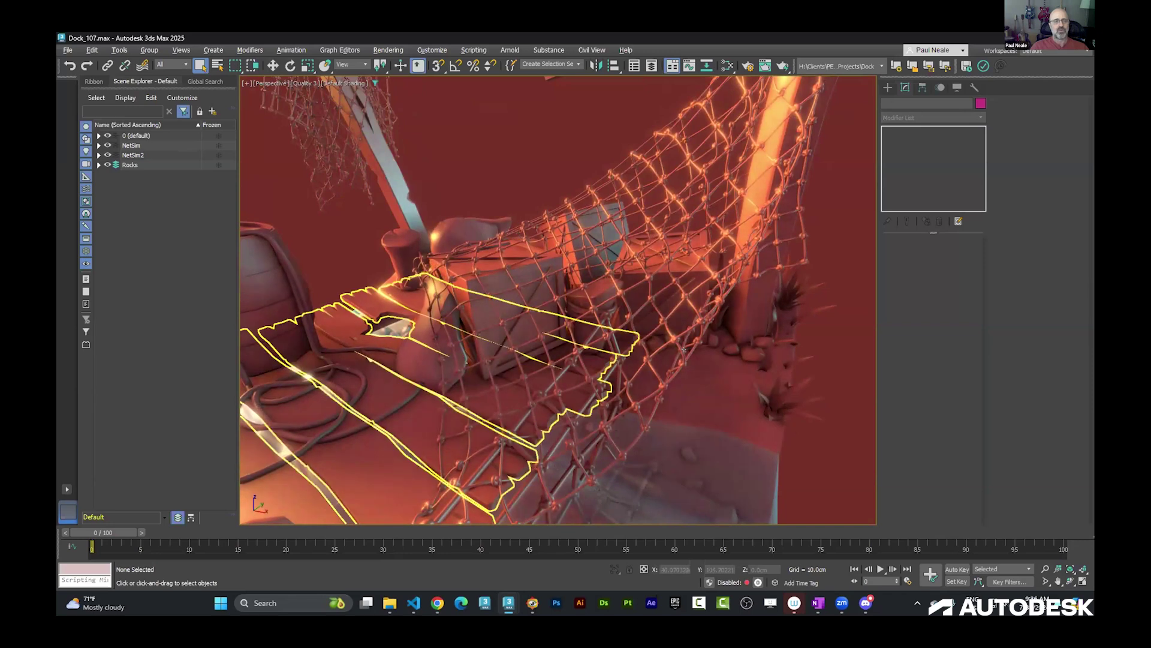
# Select the rope net, examine its mesh density with edged faces temporarily displayed, and clear the selection
pyautogui.click(684, 349)
pyautogui.keyDown('alt'); pyautogui.moveTo(684, 349); pyautogui.dragTo(637, 382, button='middle'); pyautogui.keyUp('alt')
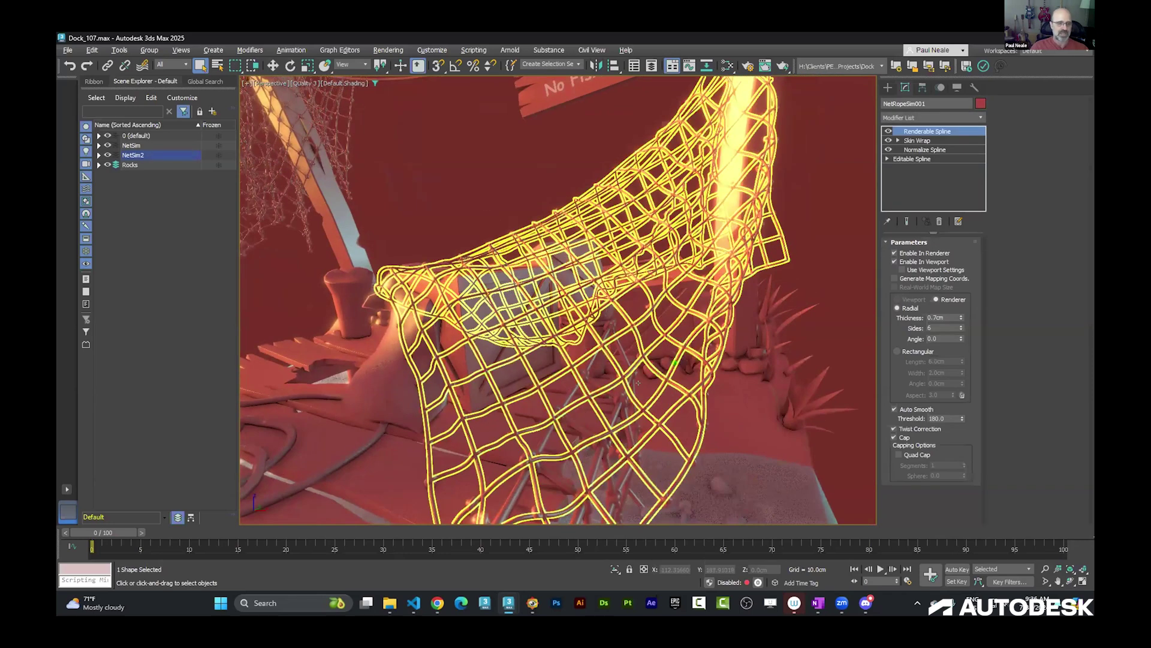
pyautogui.press('F4')
pyautogui.scroll(8, 638, 383)
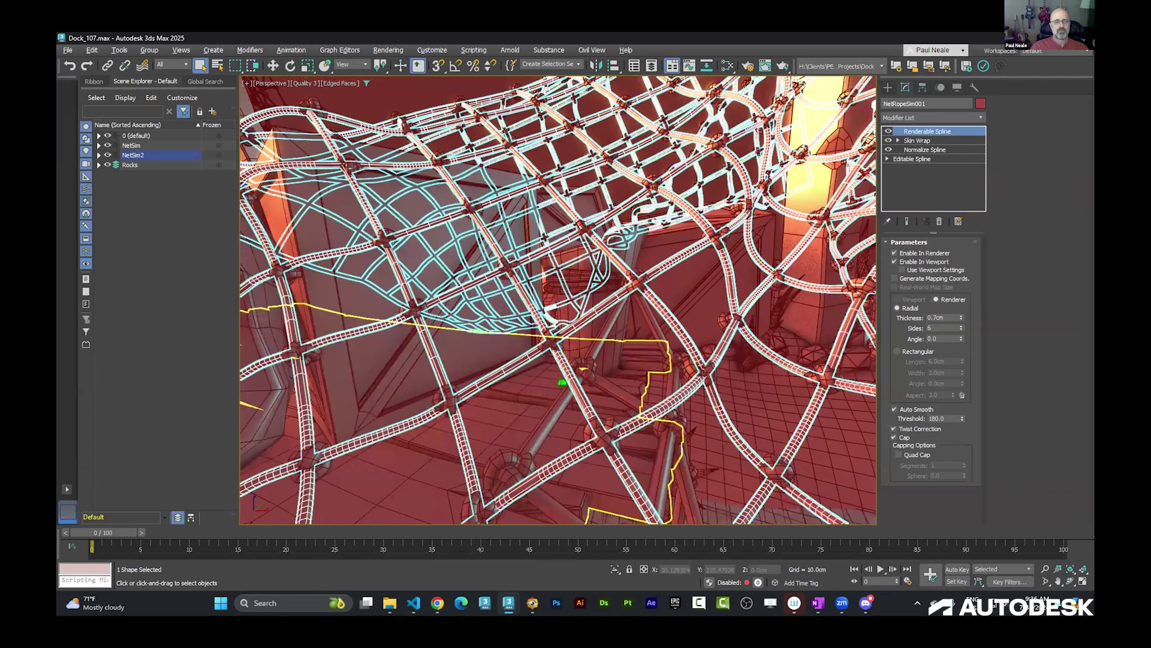
pyautogui.scroll(-10, 638, 382)
pyautogui.press('F4')
pyautogui.keyDown('alt'); pyautogui.moveTo(638, 383); pyautogui.dragTo(637, 387, button='middle'); pyautogui.keyUp('alt')
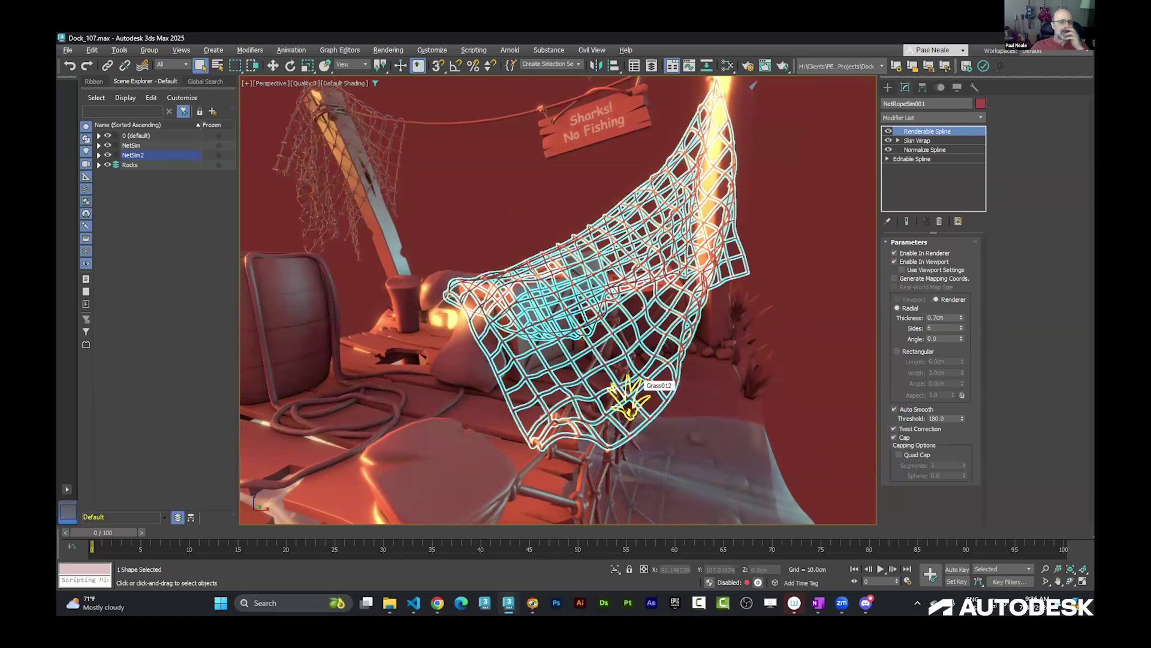
pyautogui.keyDown('alt'); pyautogui.moveTo(607, 335); pyautogui.dragTo(693, 298, button='middle'); pyautogui.keyUp('alt')
pyautogui.click(792, 252)
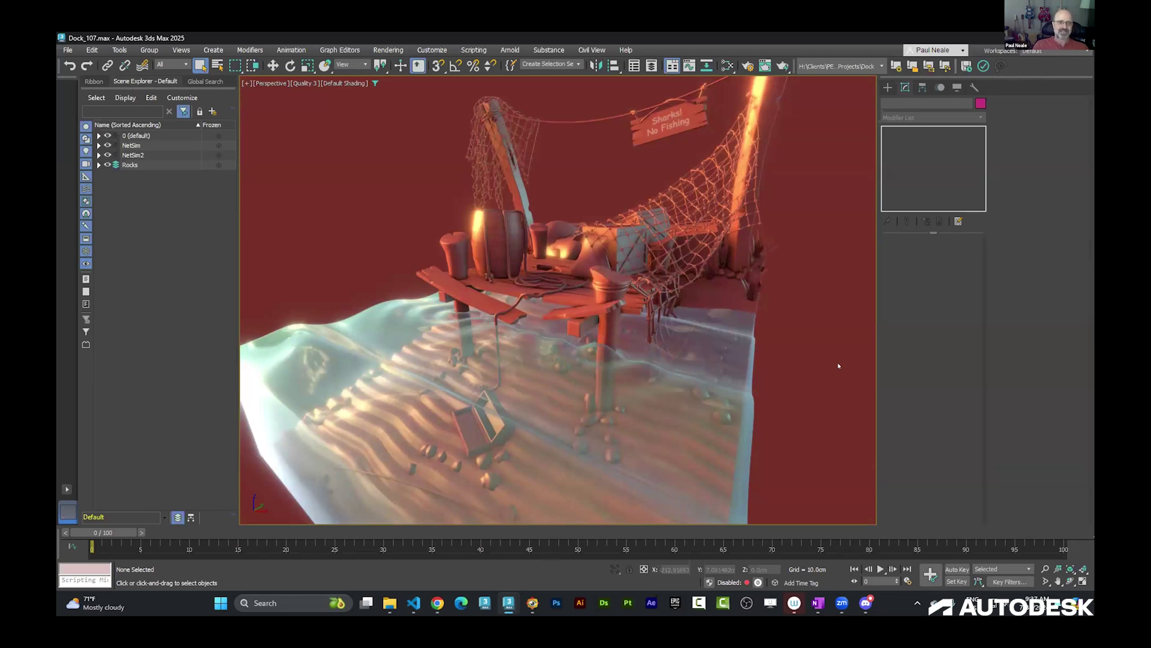
# Open the Scripting Listener, reposition and narrow its window over the dock scene, and put it away
pyautogui.keyDown('alt'); pyautogui.moveTo(808, 338); pyautogui.dragTo(802, 362, button='middle'); pyautogui.keyUp('alt')
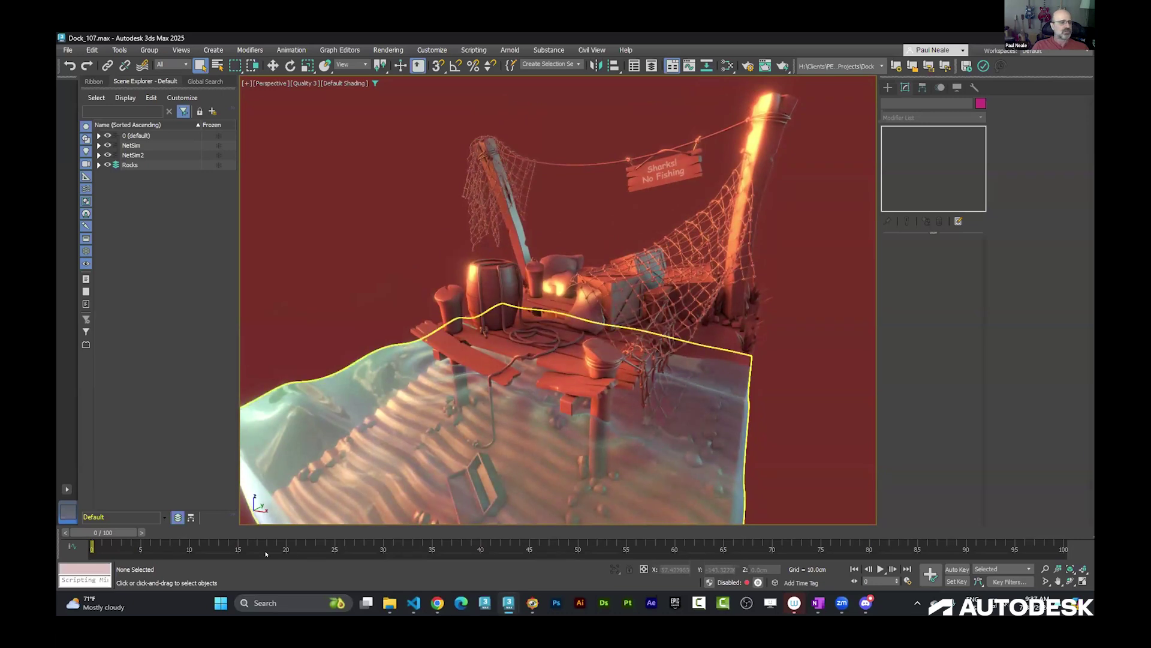
pyautogui.rightClick(94, 565)
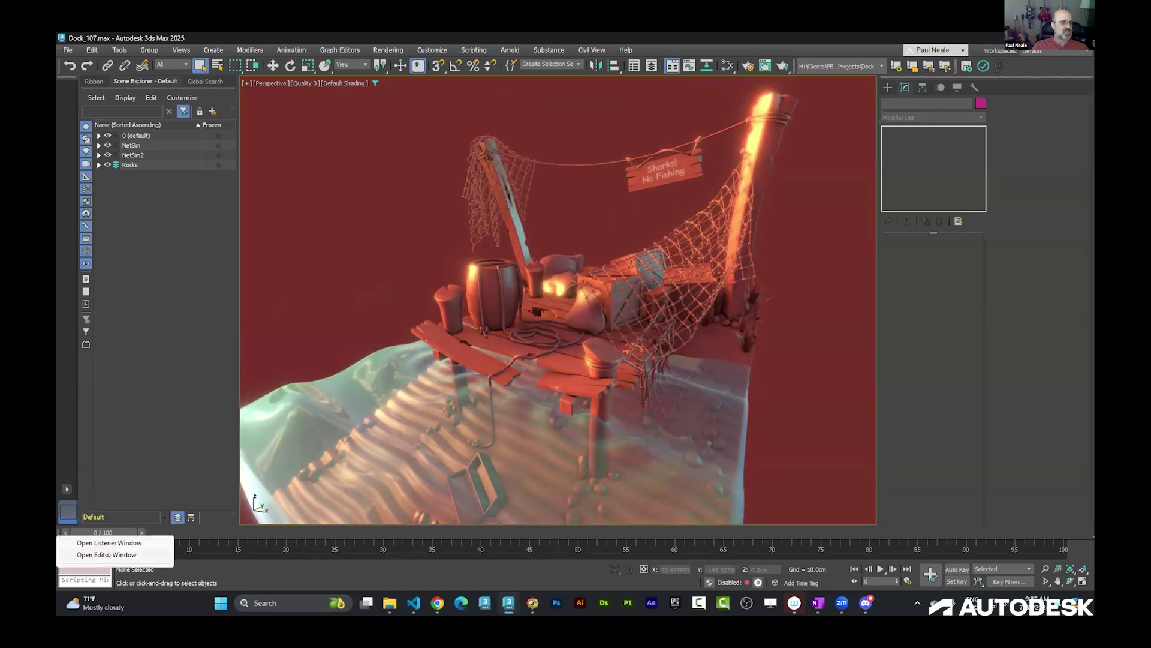
pyautogui.click(109, 543)
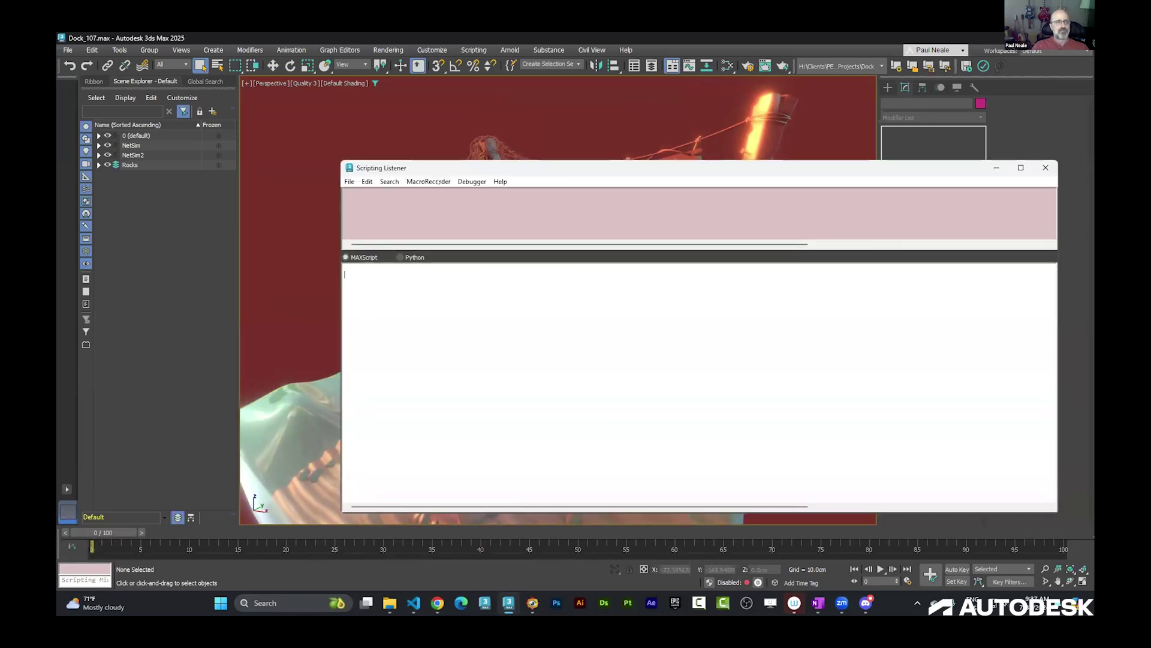
pyautogui.click(439, 181)
pyautogui.click(597, 172)
pyautogui.moveTo(597, 172); pyautogui.dragTo(505, 176)
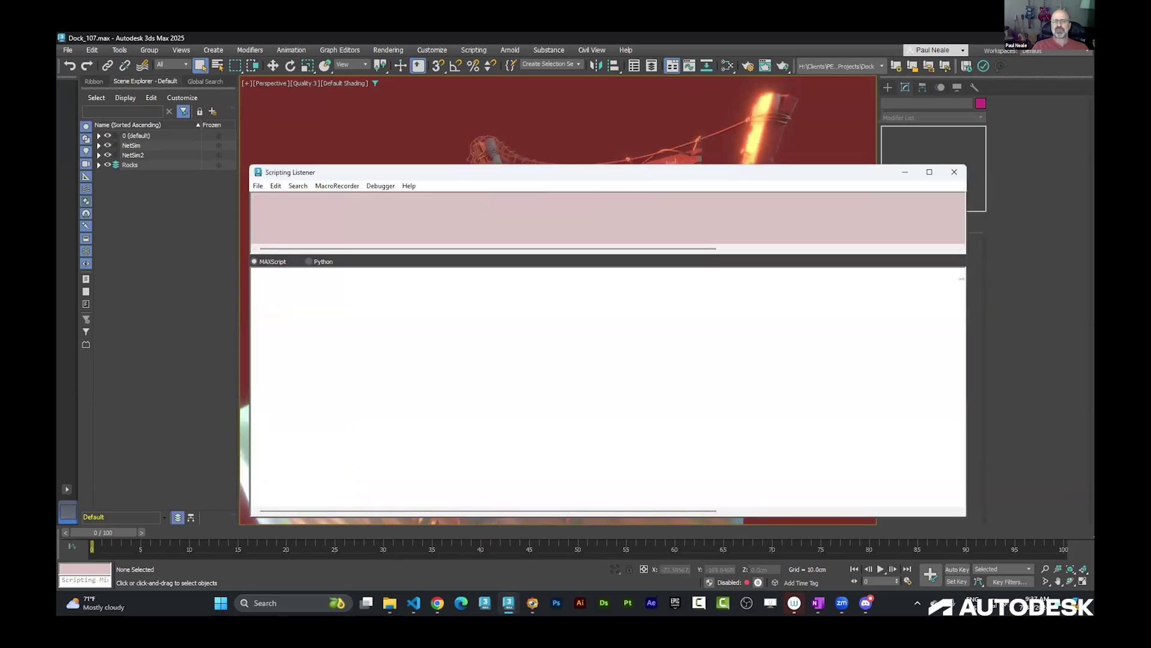
pyautogui.moveTo(965, 336); pyautogui.dragTo(806, 336)
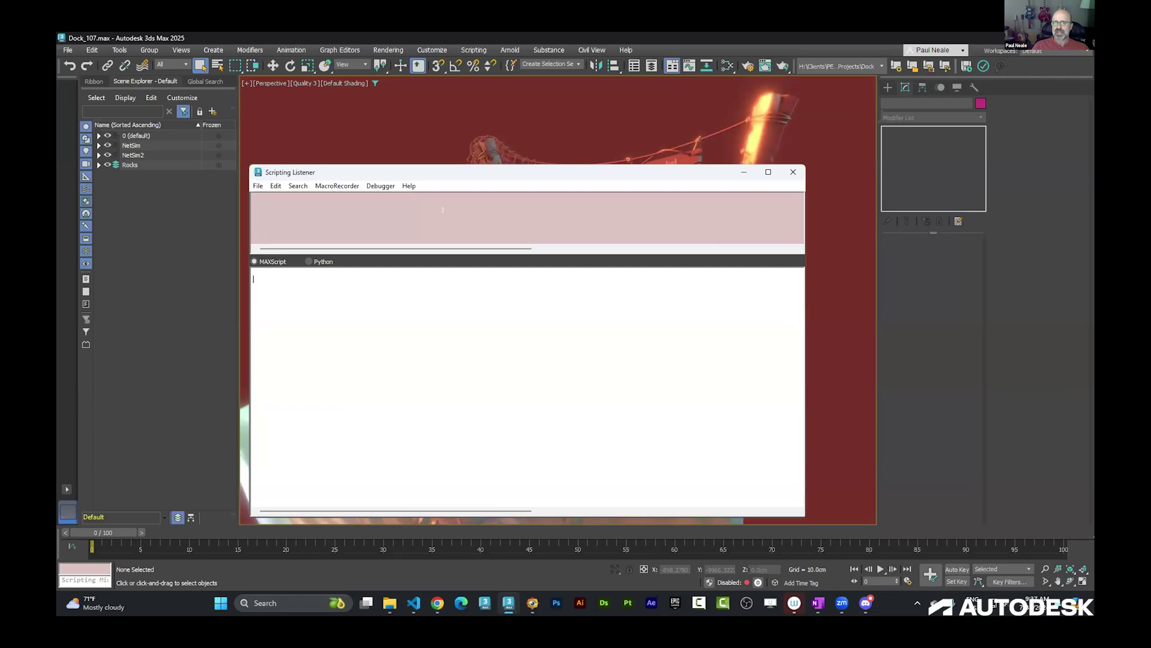
pyautogui.click(418, 286)
pyautogui.click(793, 172)
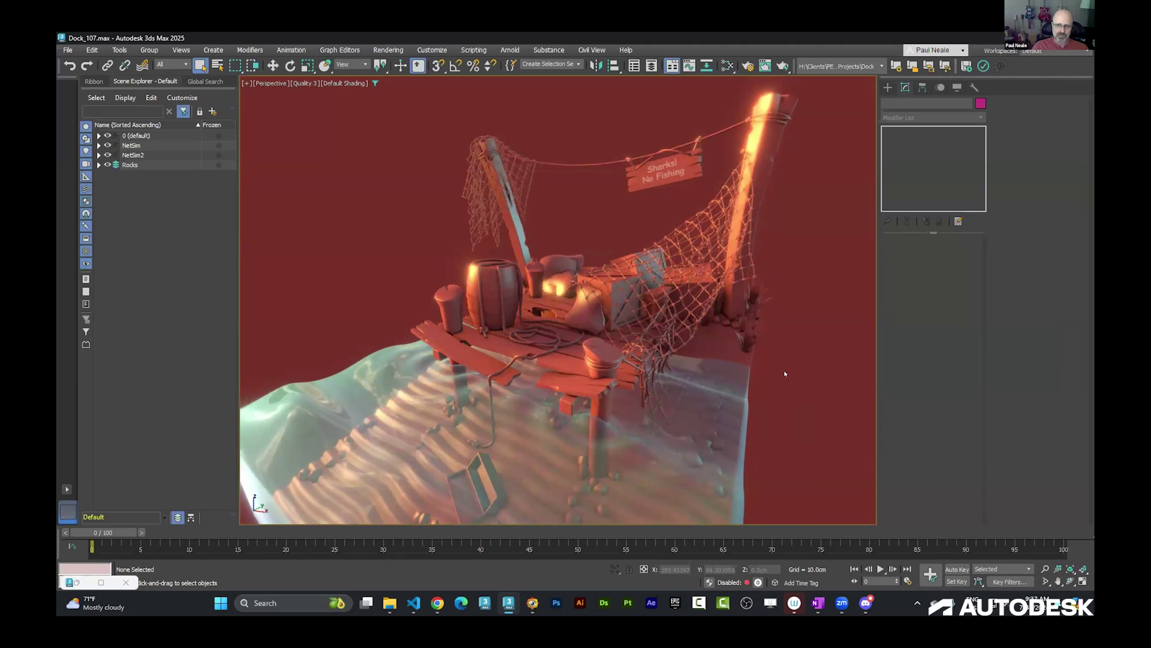
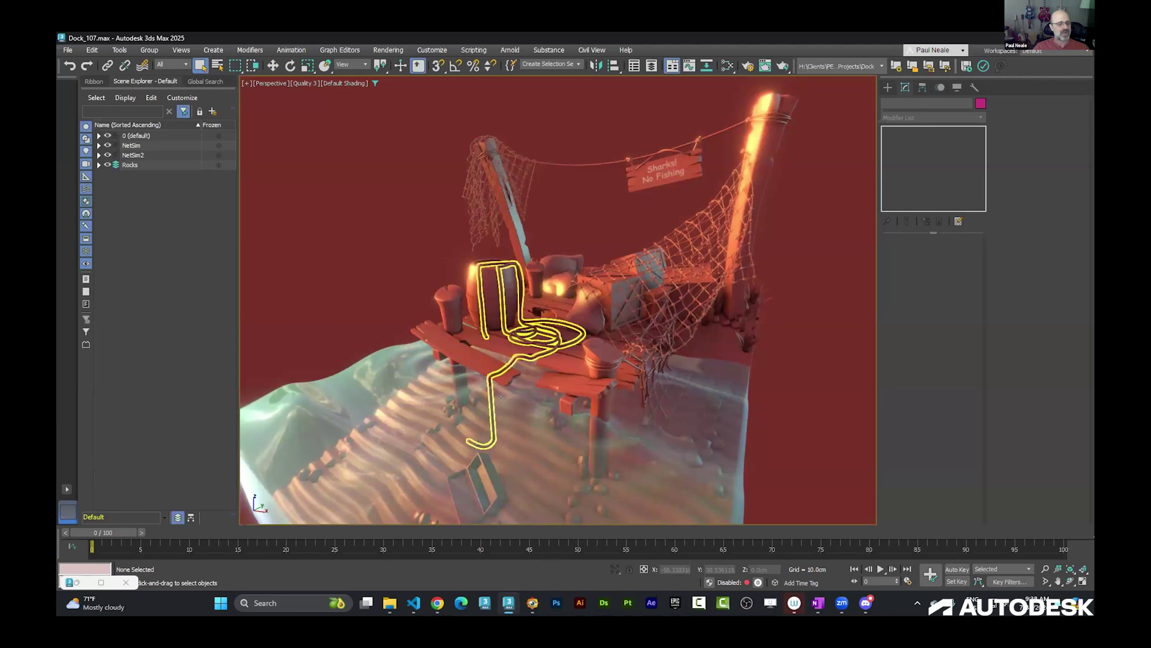
# Switch to Chrome and browse the latest videos on the trainer's YouTube channel
pyautogui.moveTo(438, 603)
pyautogui.click(474, 555)
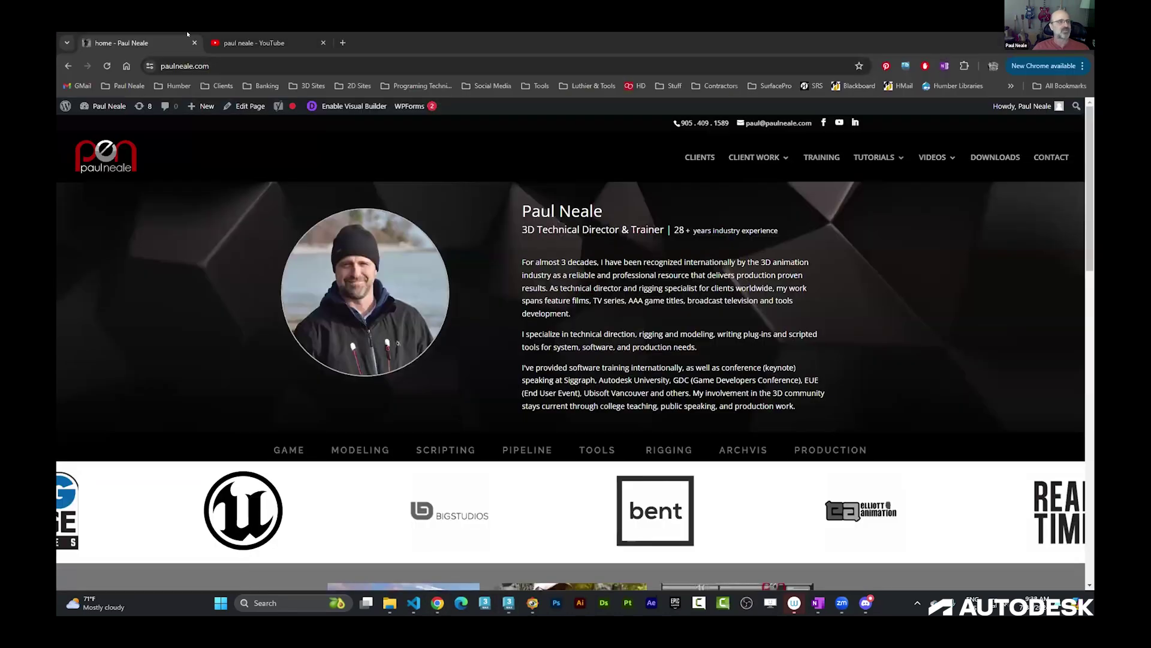
pyautogui.hotkey('ctrl', 'Tab')
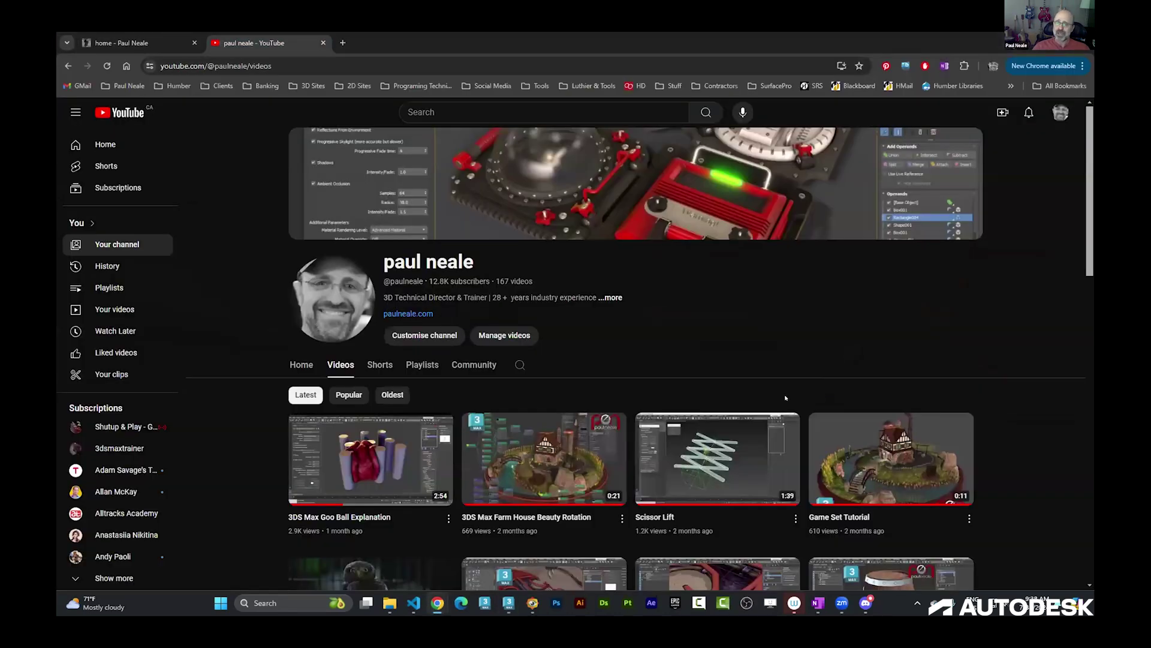
pyautogui.scroll(-3, 801, 373)
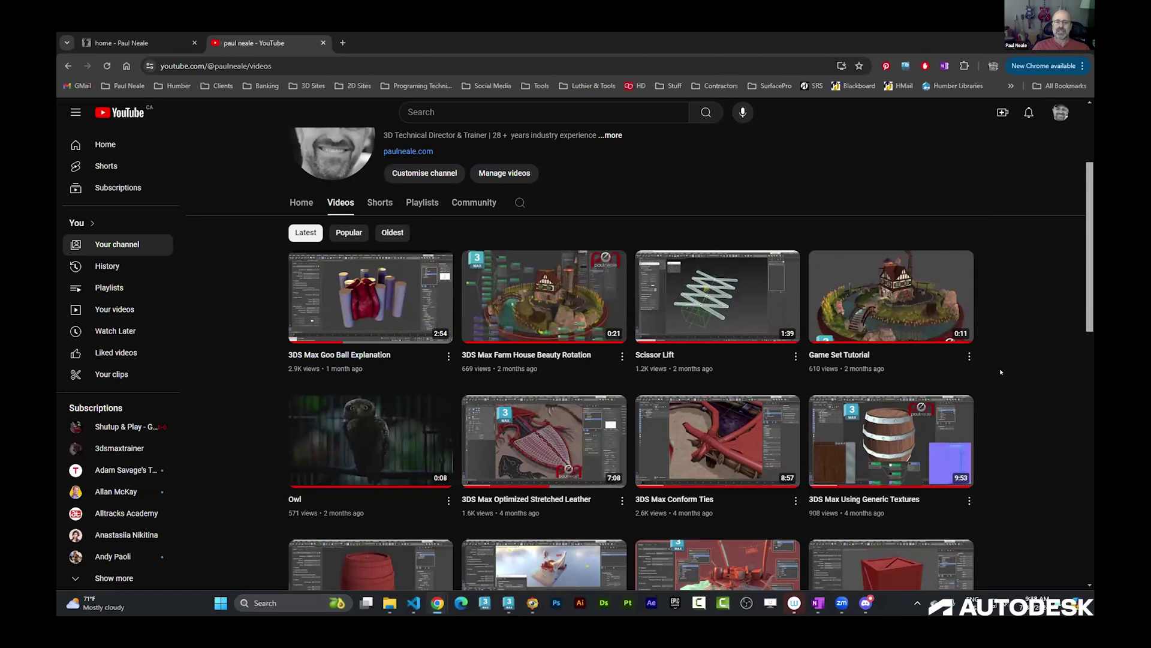
pyautogui.scroll(-1, 1000, 371)
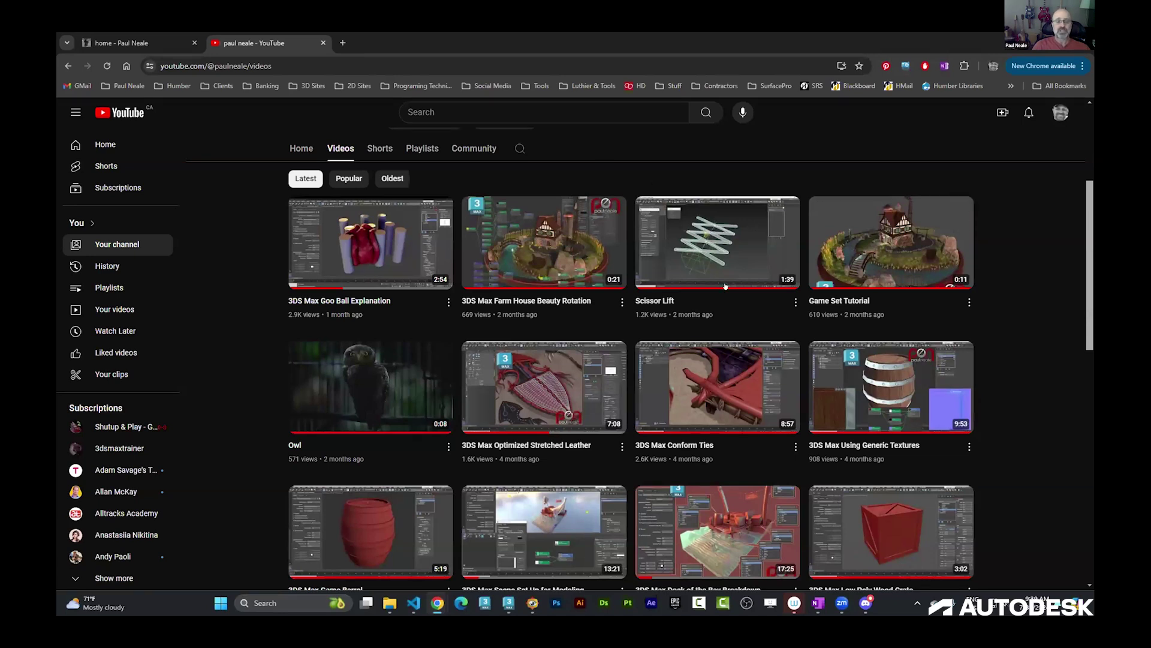
# Return to the TutorialBulding566.max farm scene in 3ds Max and switch over to the Robot_Rig_504.max session
pyautogui.moveTo(509, 604)
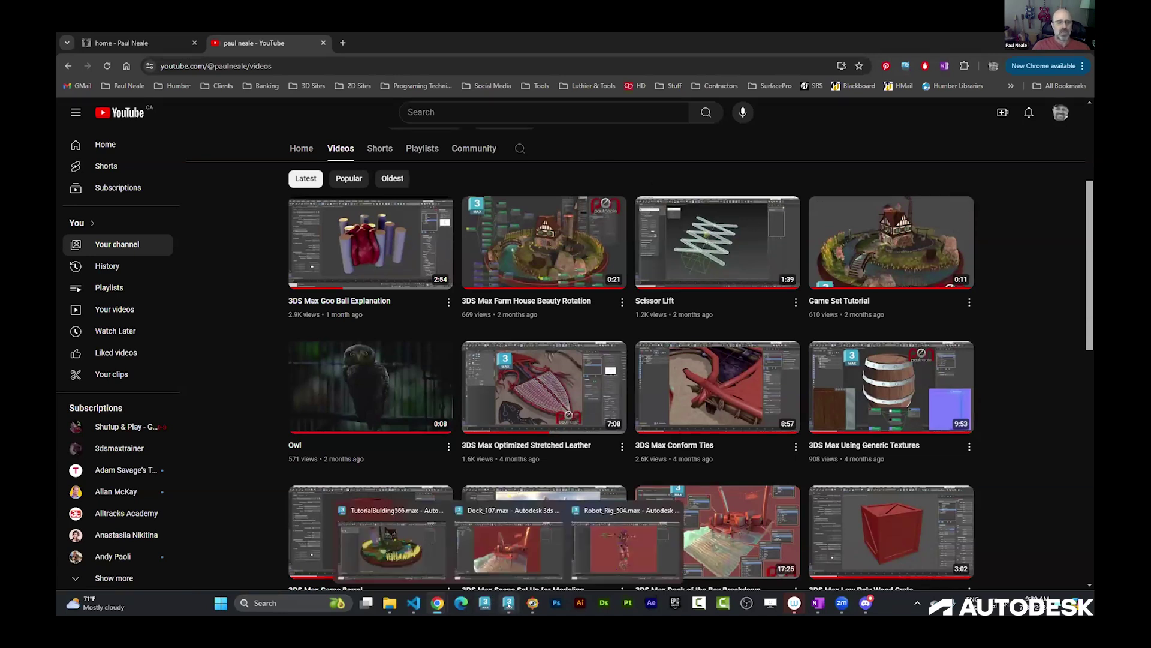
pyautogui.click(390, 546)
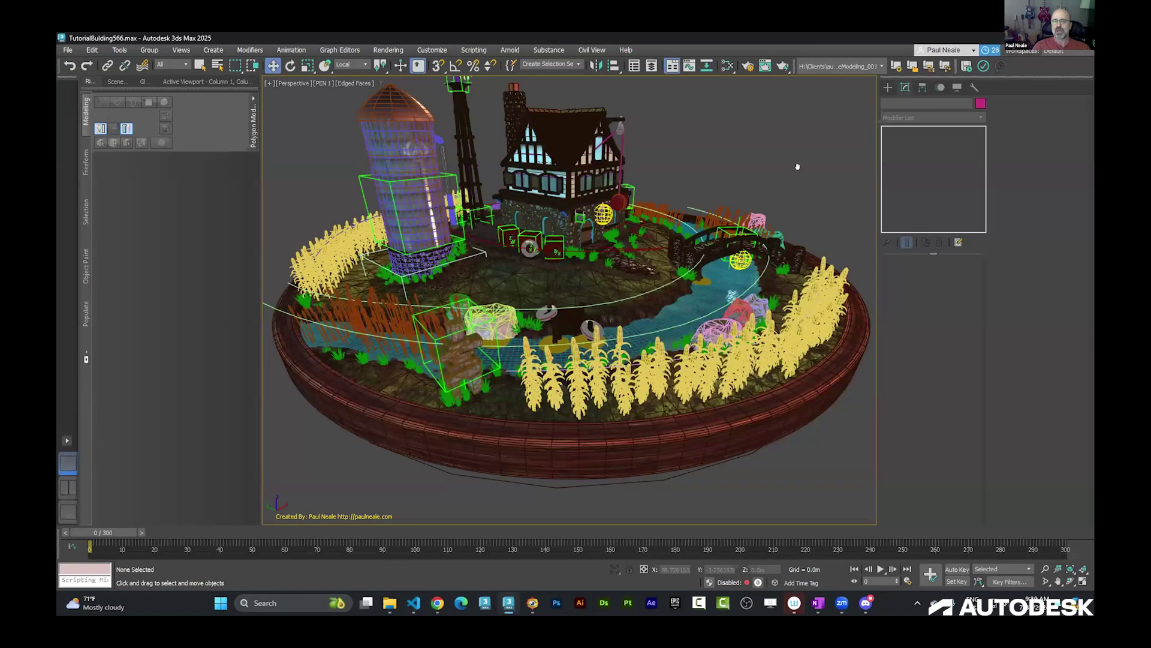
pyautogui.scroll(3, 800, 177)
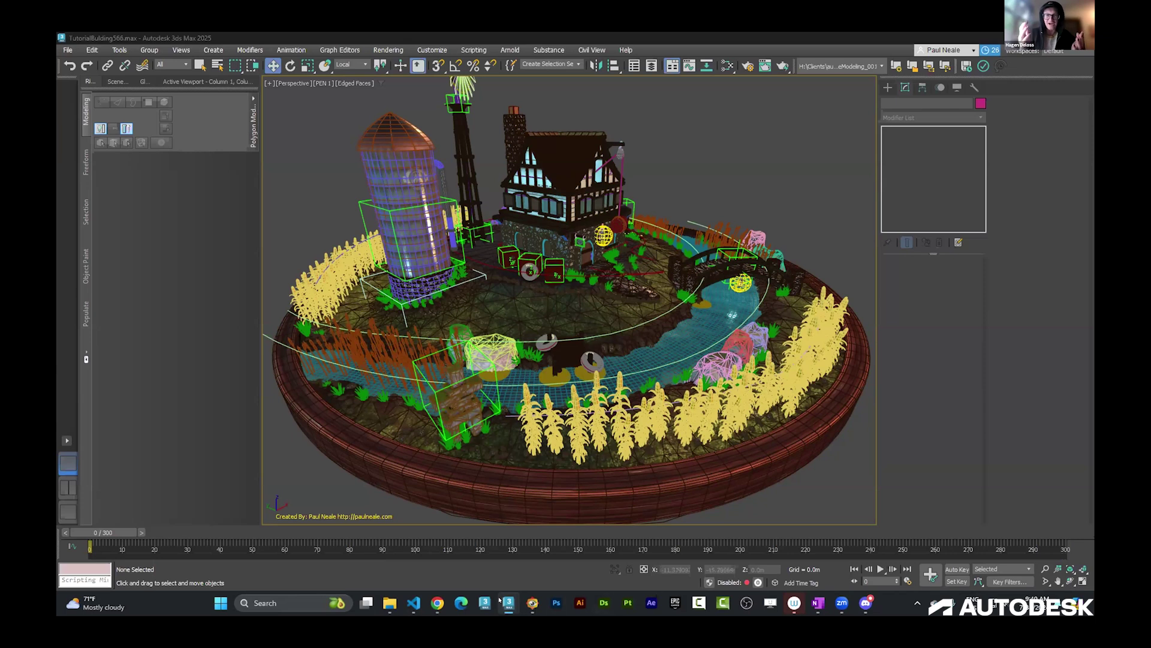
pyautogui.moveTo(509, 603)
pyautogui.click(620, 547)
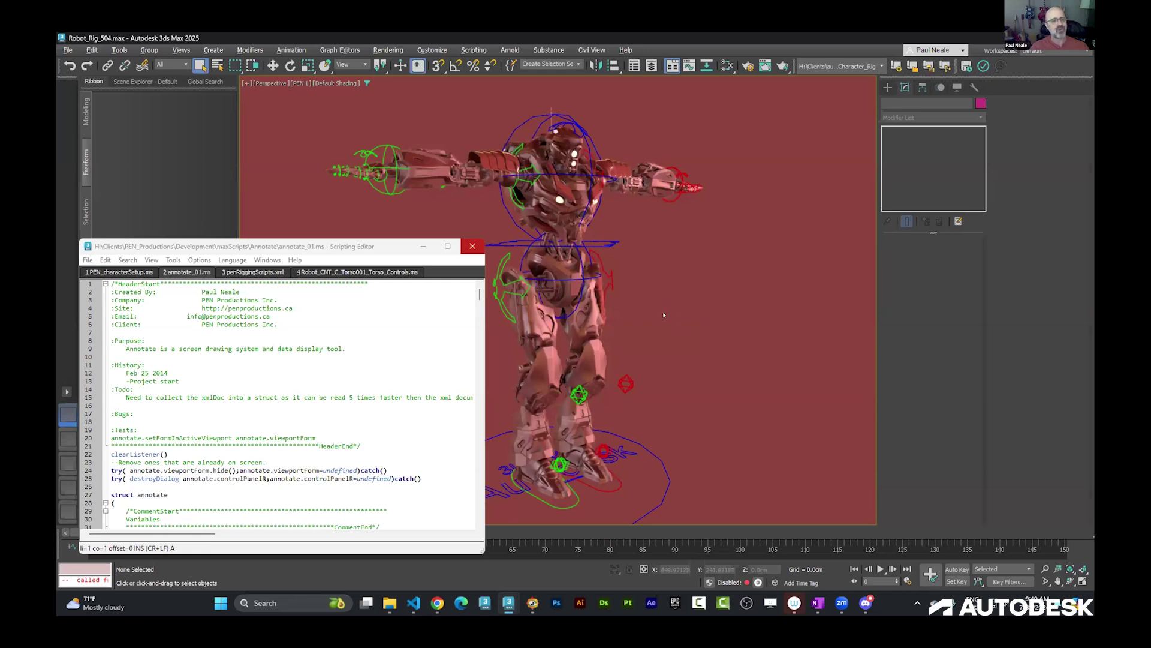
pyautogui.moveTo(663, 314); pyautogui.dragTo(666, 312, button='middle')
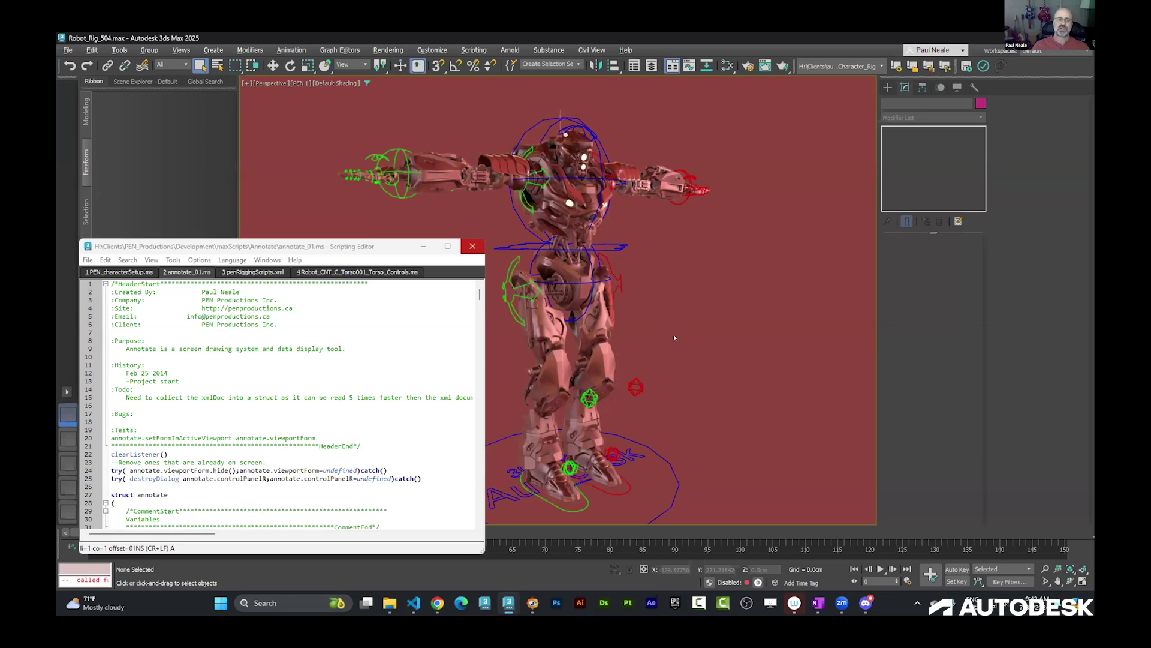
# Try moving the robot's waist control and raise the left foot control so the left leg lifts off the ground
pyautogui.click(607, 244)
pyautogui.press('w')
pyautogui.moveTo(552, 216); pyautogui.dragTo(582, 225)
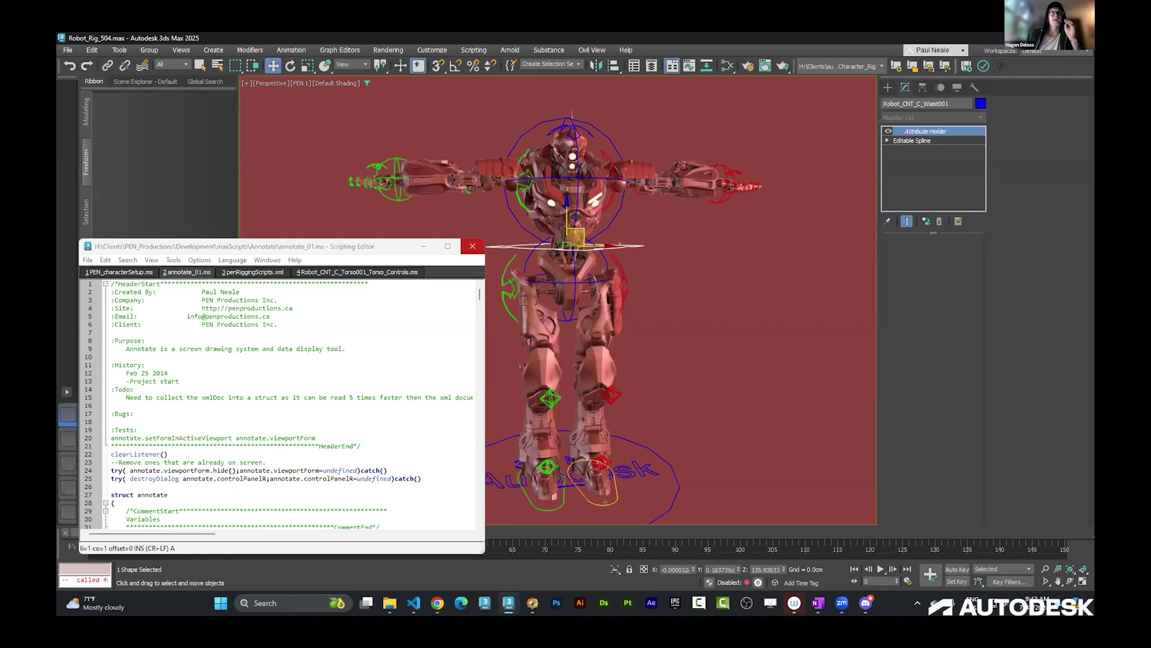
pyautogui.click(585, 420)
pyautogui.moveTo(585, 420); pyautogui.dragTo(598, 354)
pyautogui.click(603, 235)
pyautogui.moveTo(573, 226); pyautogui.dragTo(555, 242)
# Lower the left wrist control beside the robot's hip and activate the Rotate tool on it
pyautogui.click(722, 203)
pyautogui.moveTo(725, 191); pyautogui.dragTo(668, 261)
pyautogui.press('e')
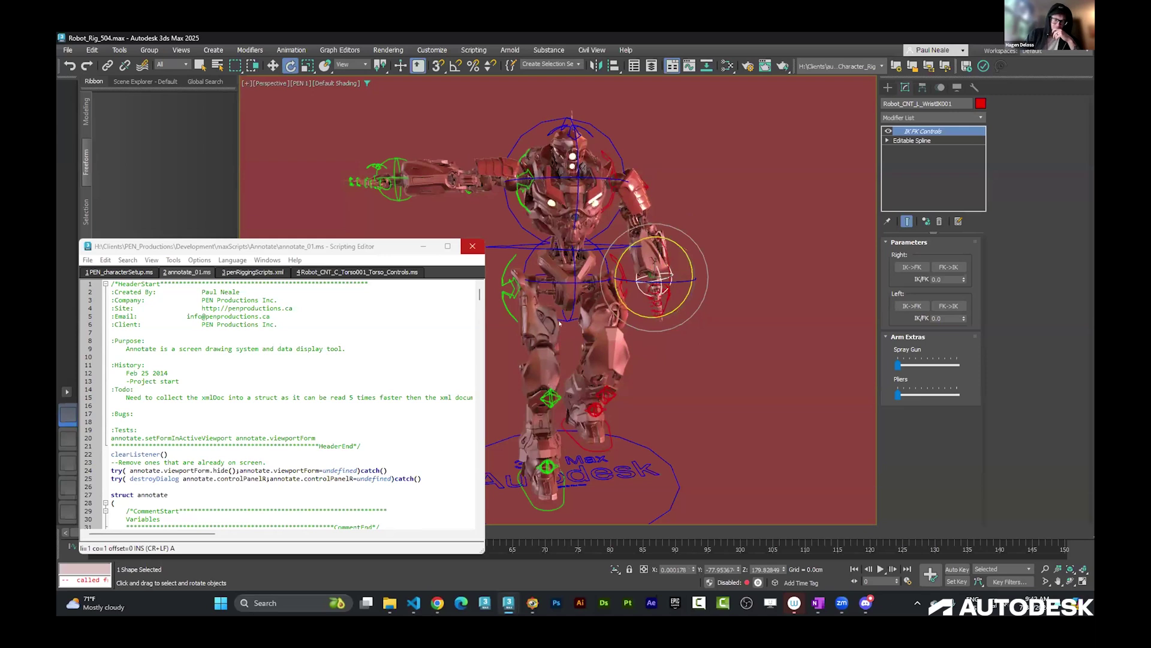
# Move the robot's waist control down and sideways so the upper body shifts over the planted feet
pyautogui.click(603, 236)
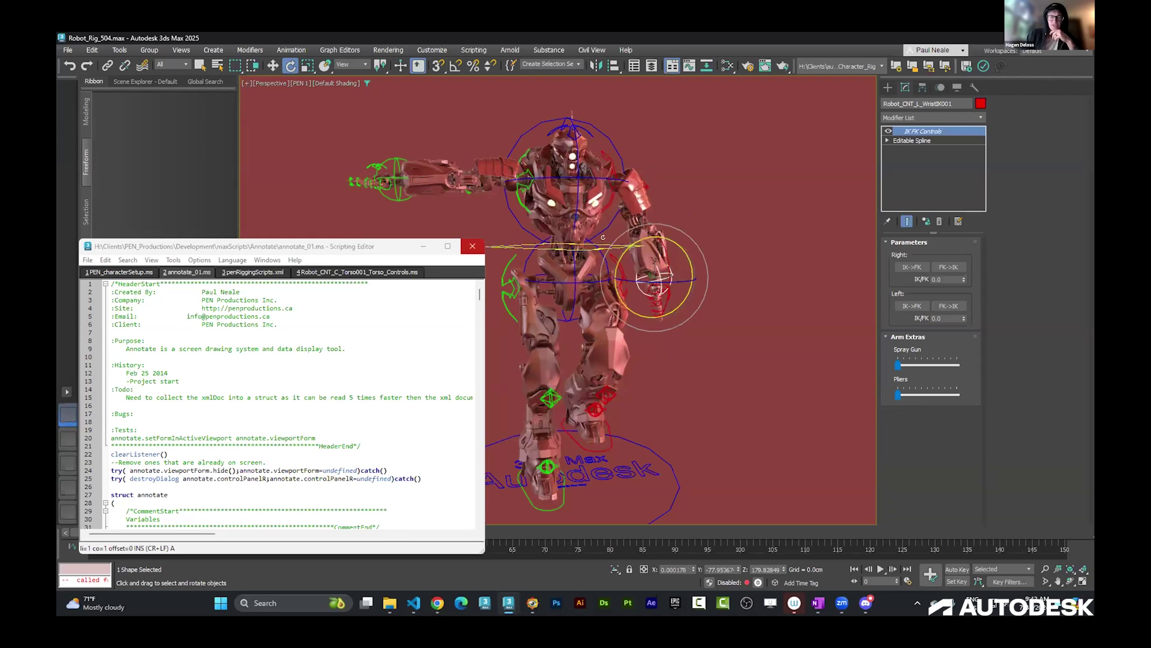
pyautogui.press('w')
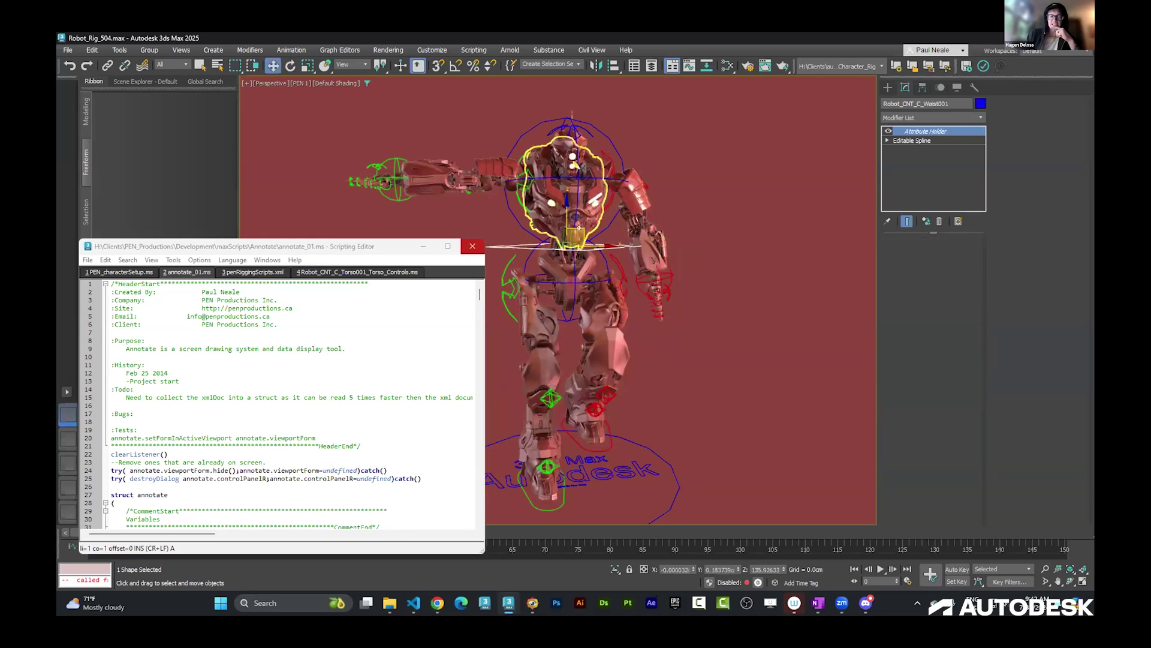
pyautogui.moveTo(570, 241)
pyautogui.mouseDown()
pyautogui.moveTo(555, 233)
pyautogui.moveTo(568, 226)
pyautogui.moveTo(569, 242)
pyautogui.moveTo(571, 223)
pyautogui.mouseUp()
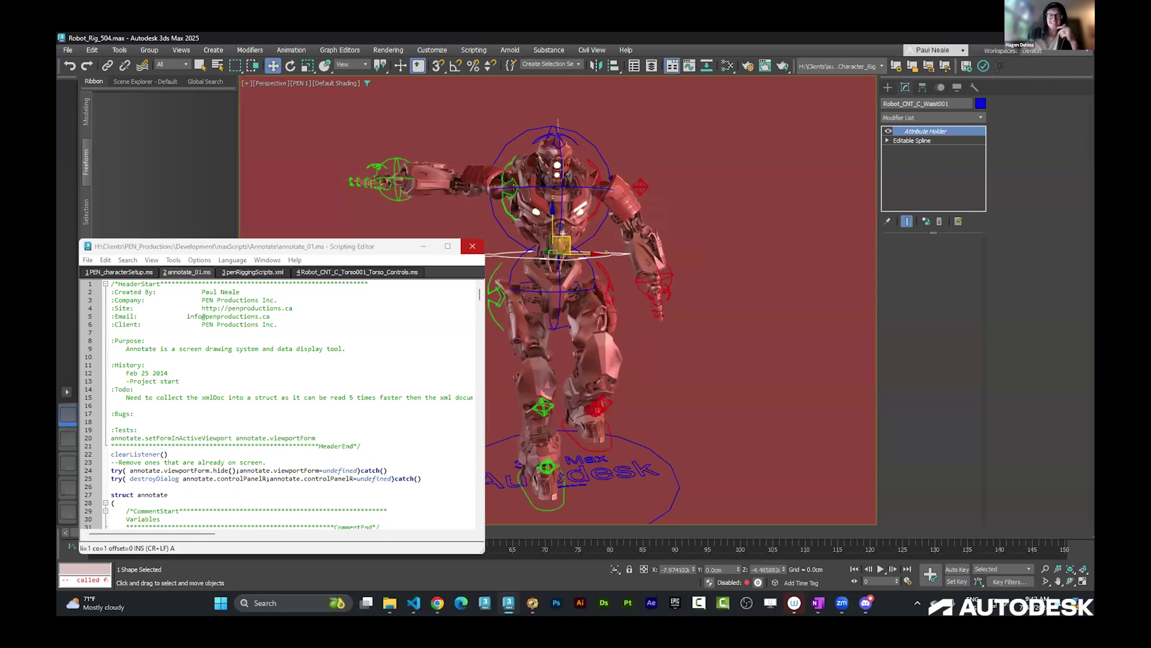
pyautogui.keyDown('alt'); pyautogui.moveTo(682, 348); pyautogui.dragTo(708, 350, button='middle'); pyautogui.keyUp('alt')
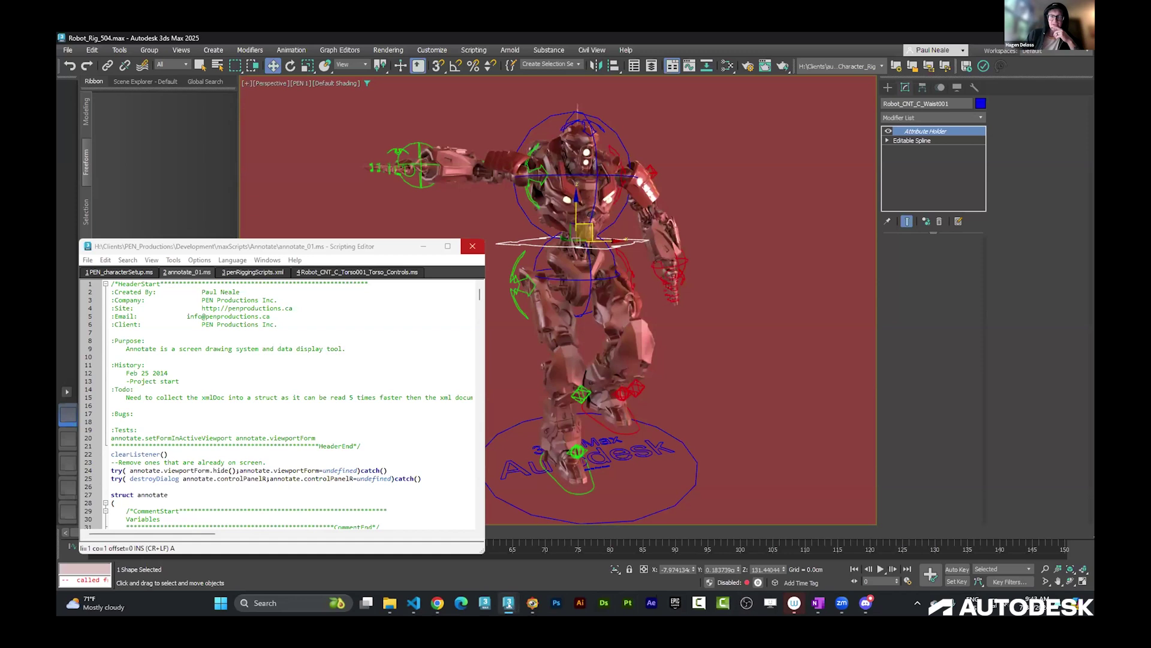
# Switch to the TutorialBulding566.max farm scene and select the house's stone wall around the front door, framing it up close
pyautogui.moveTo(509, 603)
pyautogui.click(405, 547)
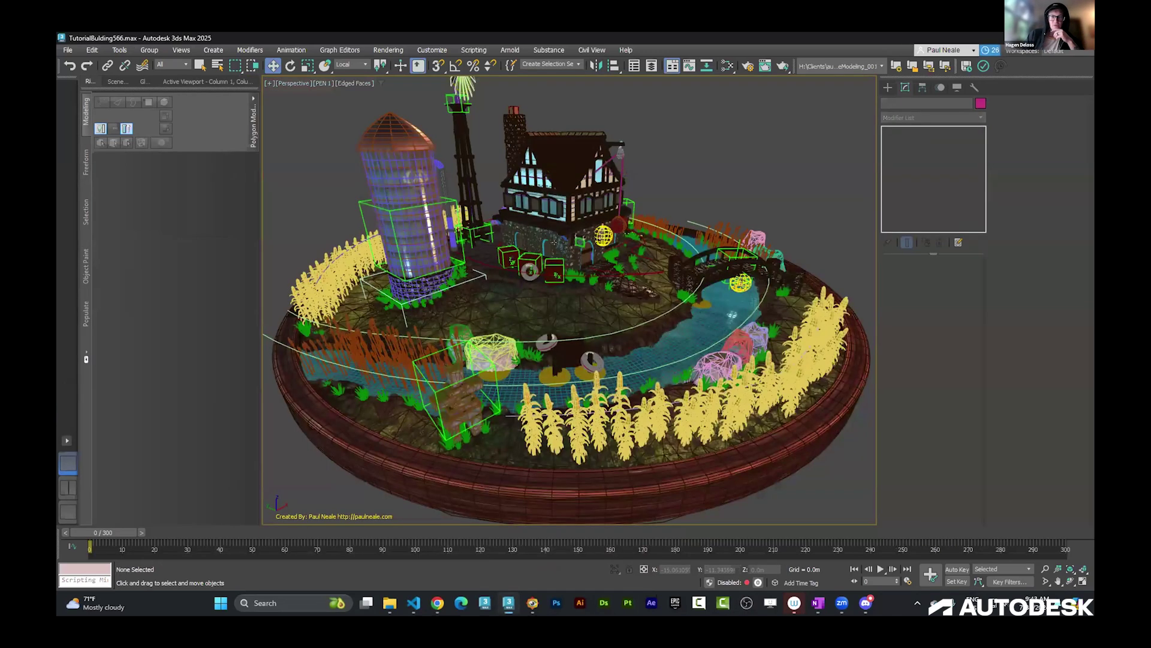
pyautogui.click(535, 245)
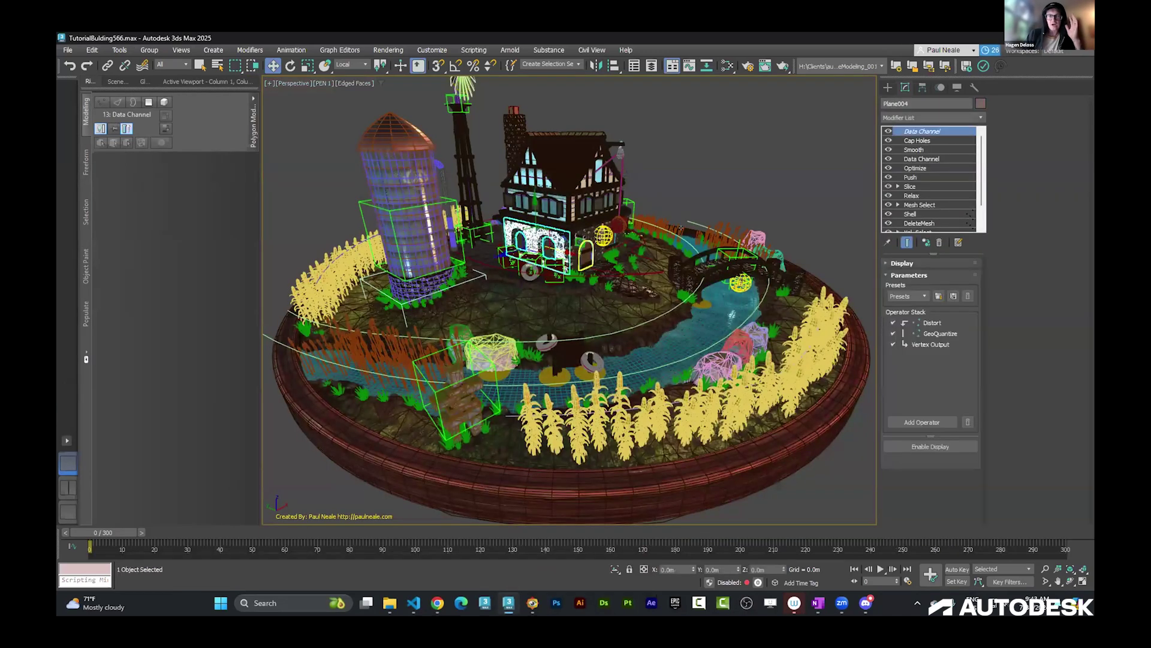
pyautogui.keyDown('alt'); pyautogui.moveTo(709, 190); pyautogui.dragTo(586, 226, button='middle'); pyautogui.keyUp('alt')
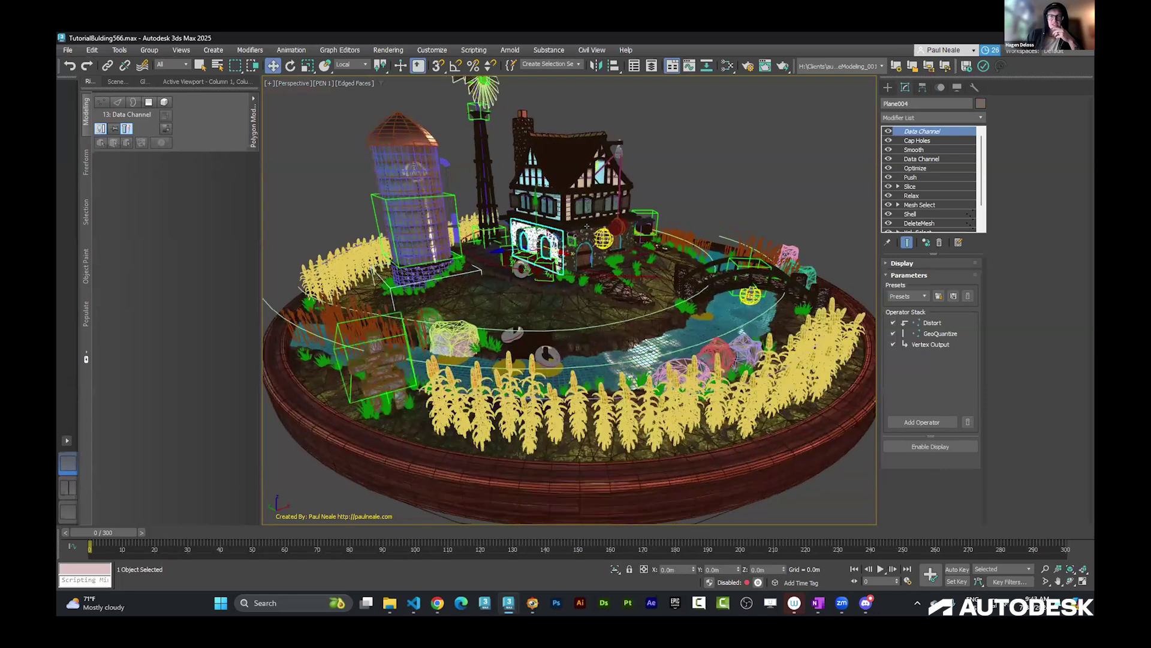
pyautogui.click(586, 228)
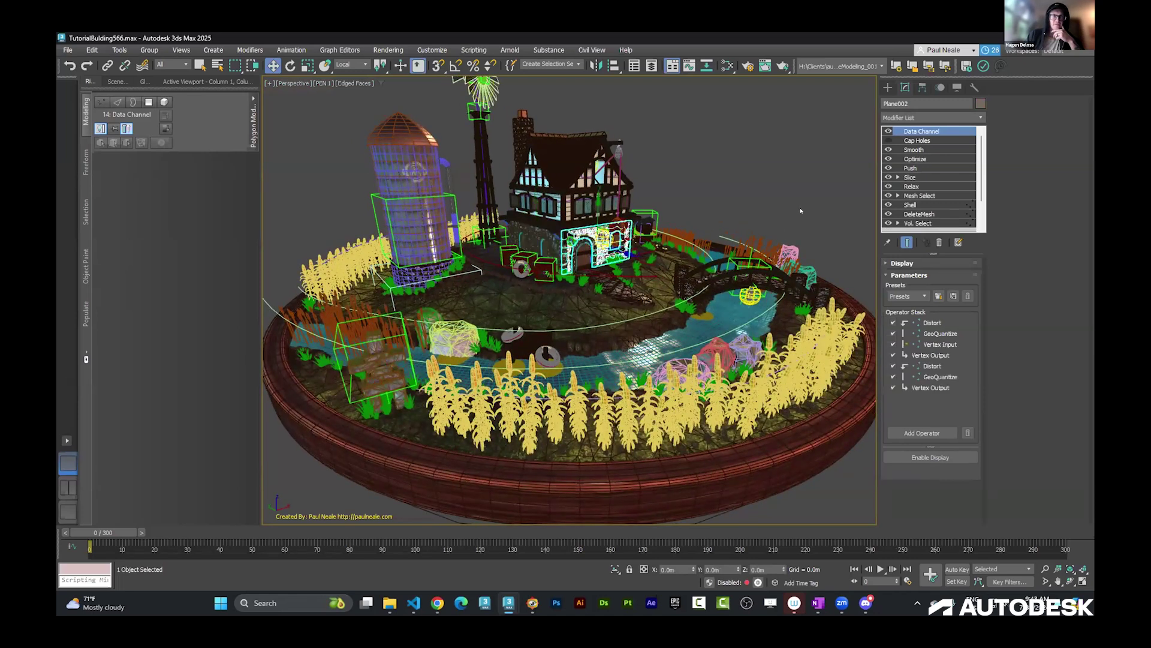
pyautogui.keyDown('alt'); pyautogui.moveTo(800, 218); pyautogui.dragTo(758, 222, button='middle'); pyautogui.keyUp('alt')
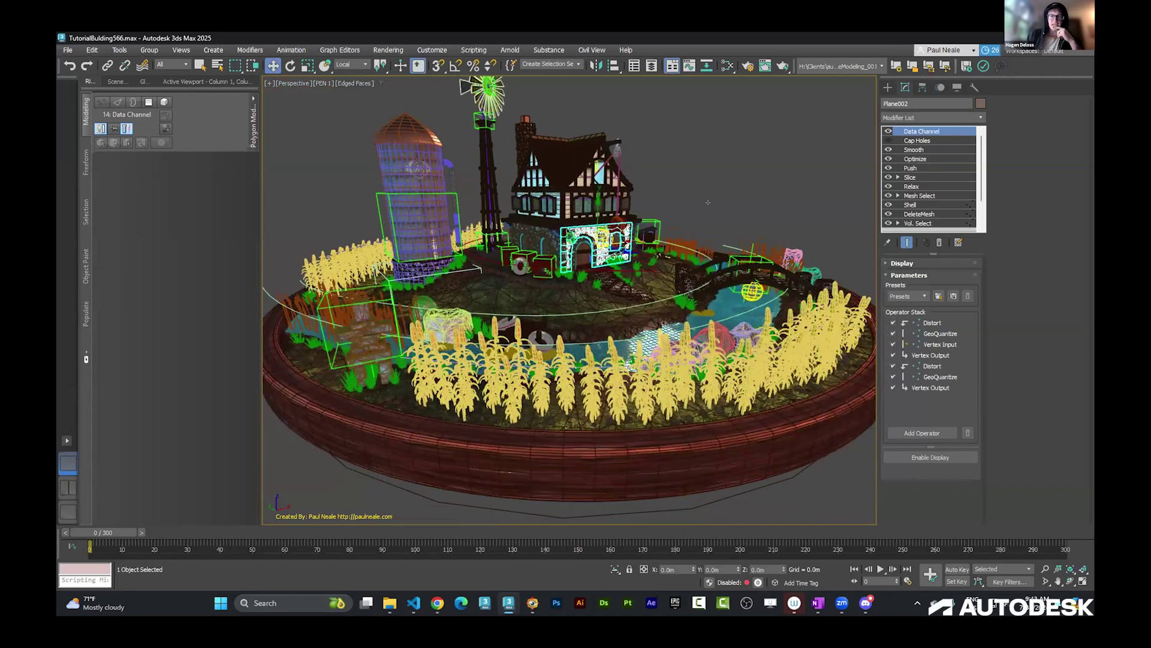
pyautogui.press('z')
pyautogui.keyDown('alt'); pyautogui.moveTo(774, 441); pyautogui.dragTo(804, 444, button='middle'); pyautogui.keyUp('alt')
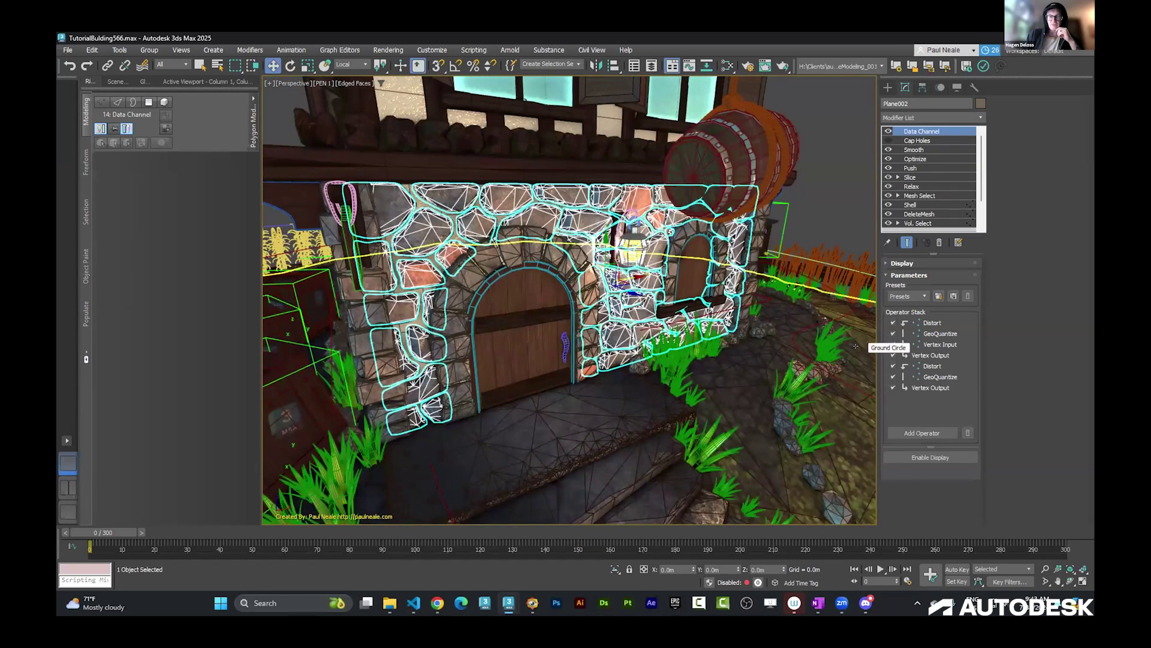
# Turn off the edged faces display to view the stone wall around the door with plain shading
pyautogui.press('F4')
pyautogui.keyDown('alt'); pyautogui.moveTo(856, 346); pyautogui.dragTo(822, 200, button='middle'); pyautogui.keyUp('alt')
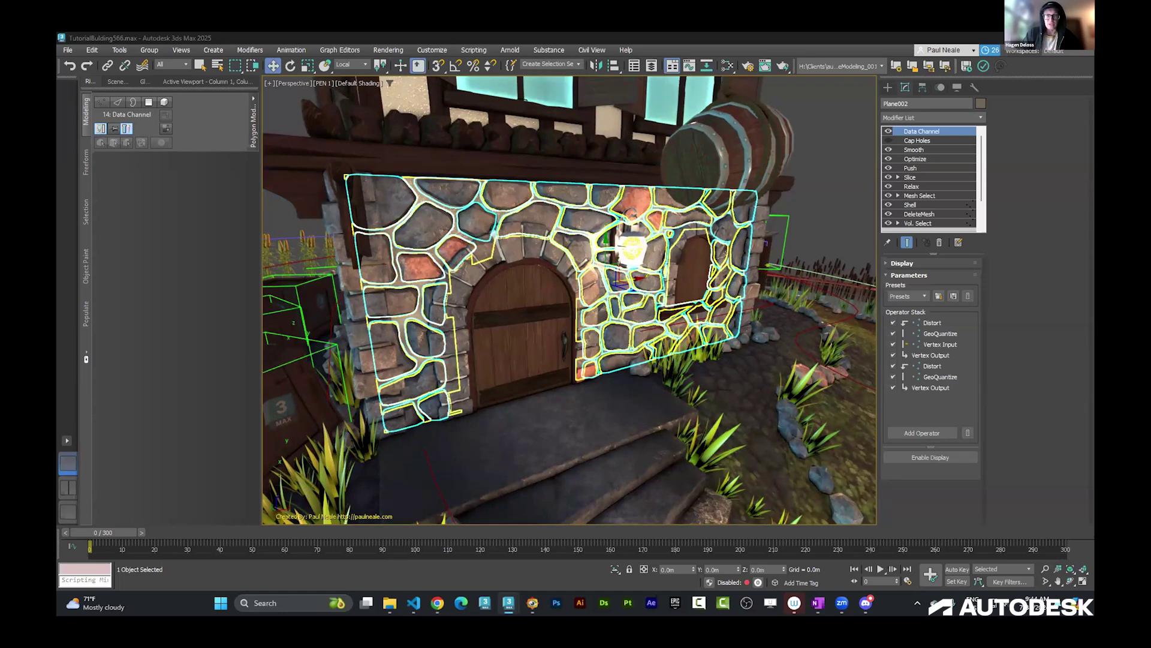
pyautogui.moveTo(832, 191); pyautogui.dragTo(635, 291, button='middle')
pyautogui.click(844, 187)
pyautogui.click(623, 295)
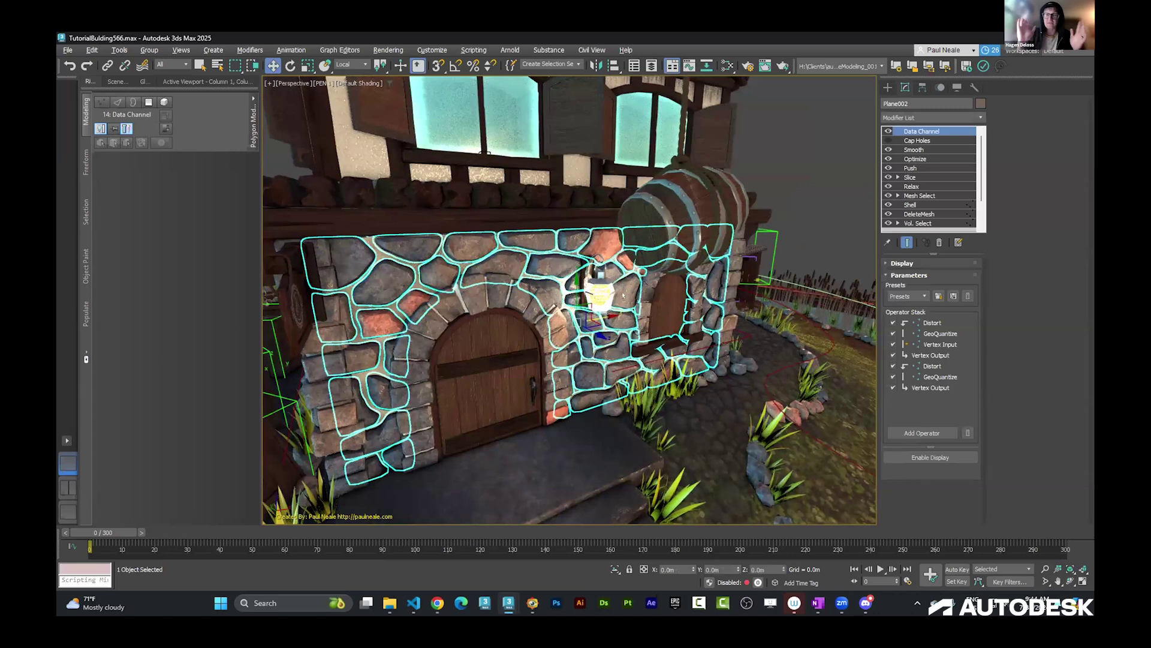
# Isolate the selected stone wall, hiding the rest of the scene, and reselect its stones
pyautogui.hotkey('alt', 'q')
pyautogui.keyDown('alt'); pyautogui.moveTo(511, 381); pyautogui.dragTo(585, 397, button='middle'); pyautogui.keyUp('alt')
pyautogui.click(535, 408)
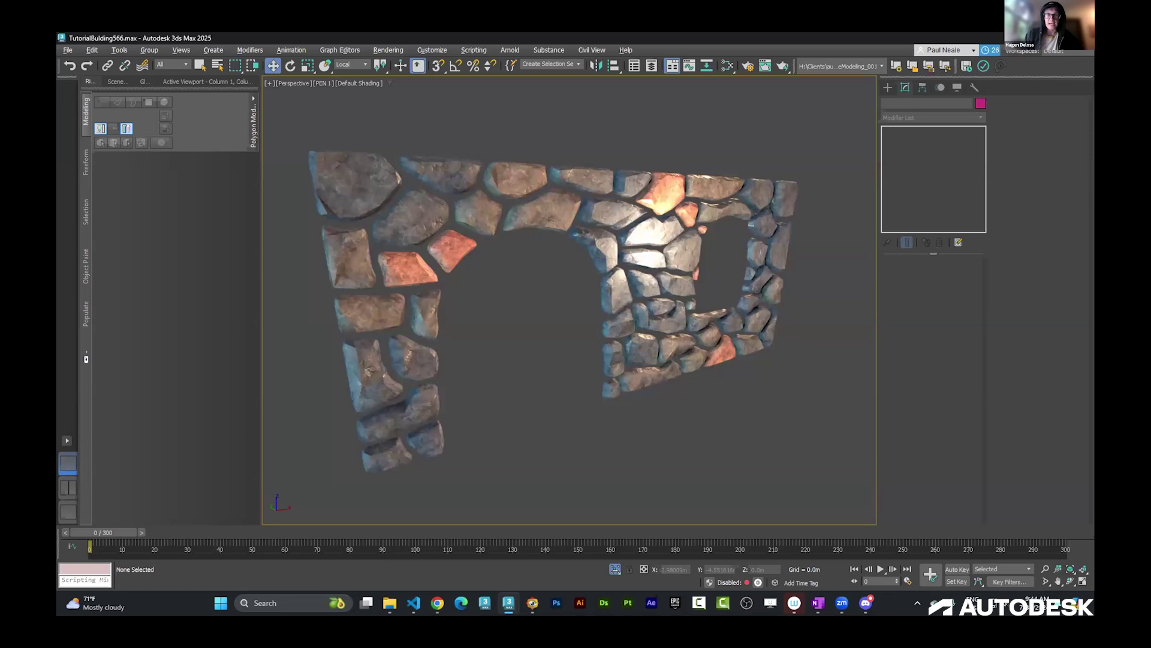
pyautogui.click(655, 192)
pyautogui.keyDown('alt'); pyautogui.moveTo(655, 193); pyautogui.dragTo(728, 295, button='middle'); pyautogui.keyUp('alt')
pyautogui.keyDown('alt'); pyautogui.moveTo(743, 414); pyautogui.dragTo(783, 413, button='middle'); pyautogui.keyUp('alt')
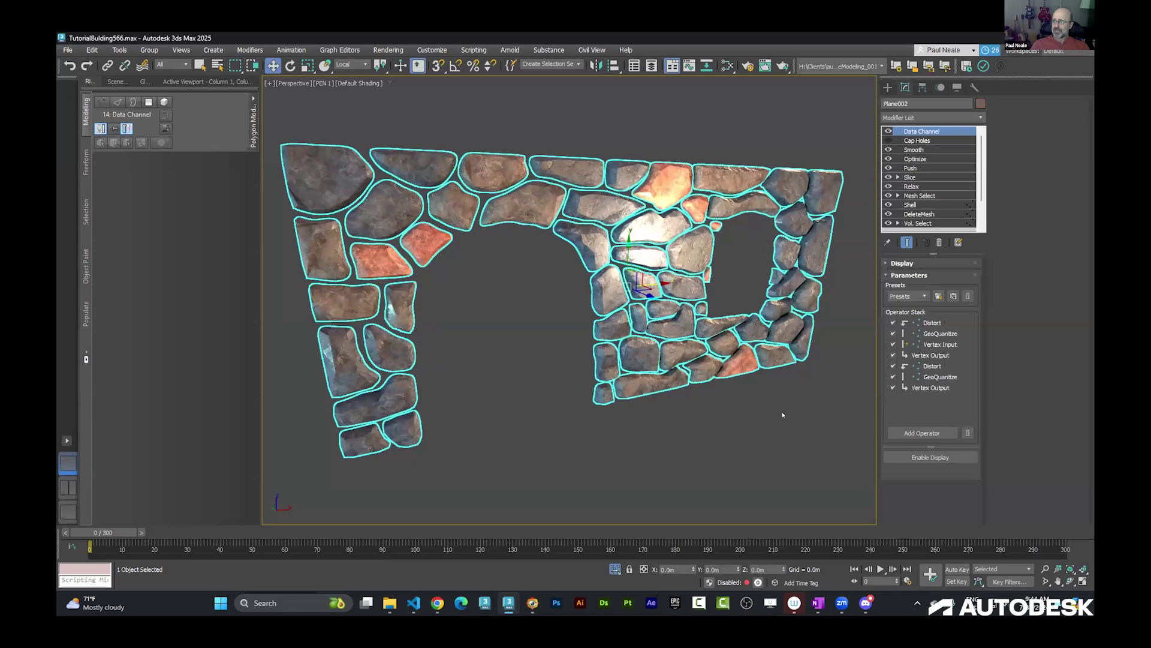
# Extend the modifier list to show the wall's full stack, and toggle Data Channel off and on to compare the stones
pyautogui.moveTo(930, 245); pyautogui.dragTo(931, 286)
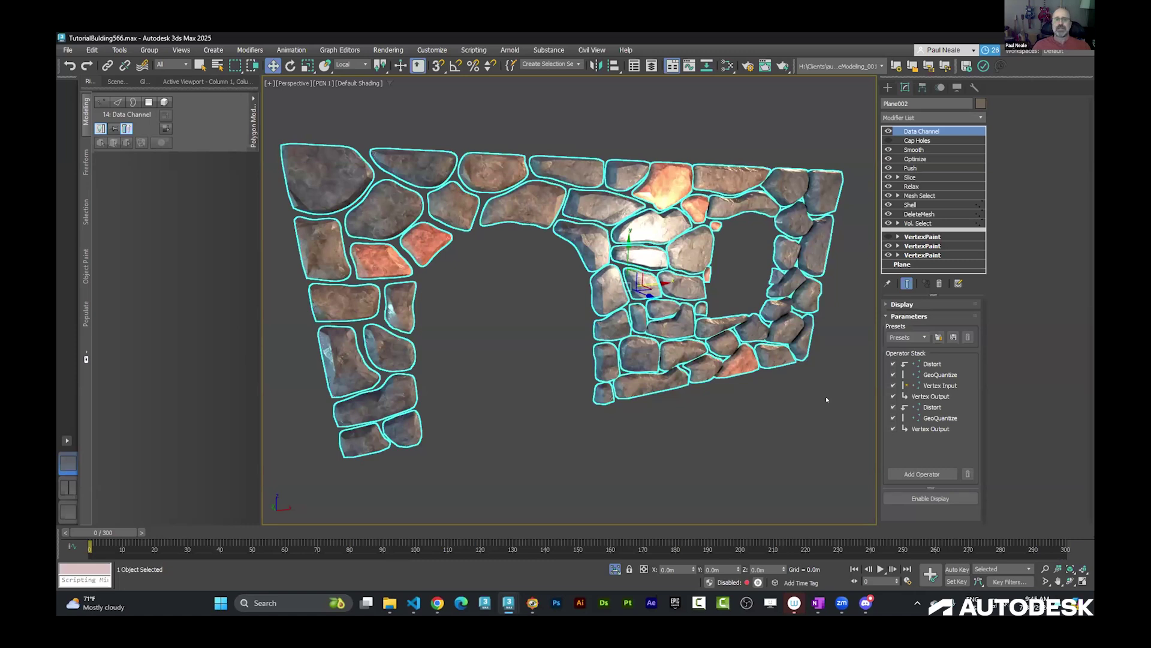
pyautogui.click(888, 130)
pyautogui.keyDown('alt'); pyautogui.moveTo(638, 433); pyautogui.dragTo(690, 392, button='middle'); pyautogui.keyUp('alt')
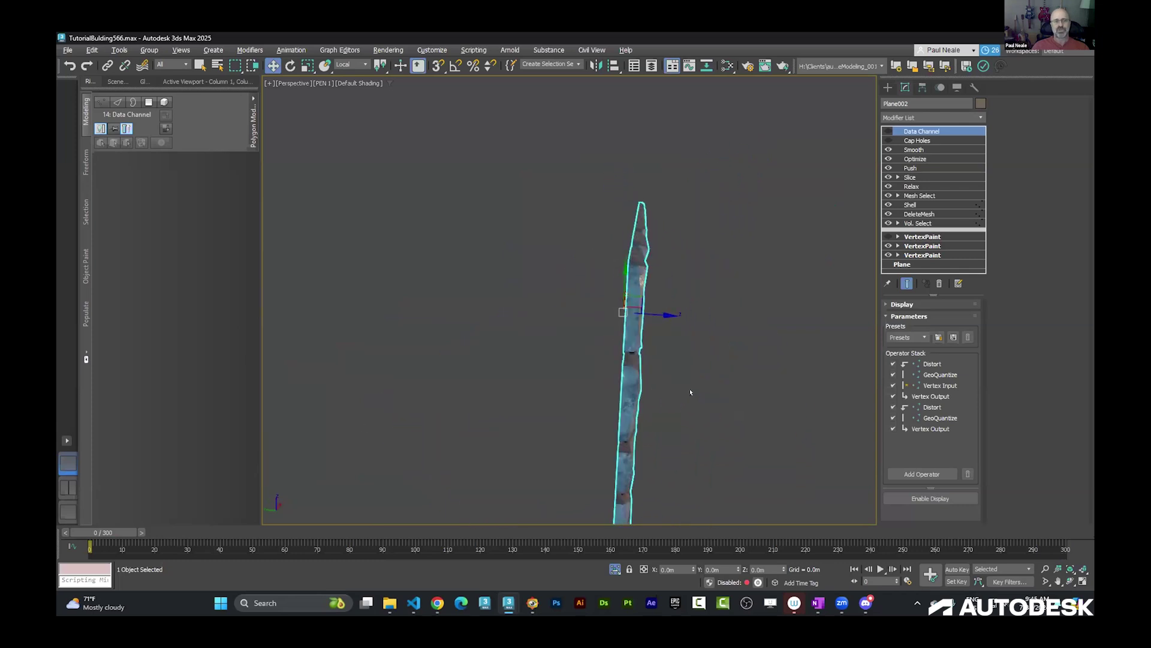
pyautogui.keyDown('alt'); pyautogui.moveTo(699, 366); pyautogui.dragTo(791, 406, button='middle'); pyautogui.keyUp('alt')
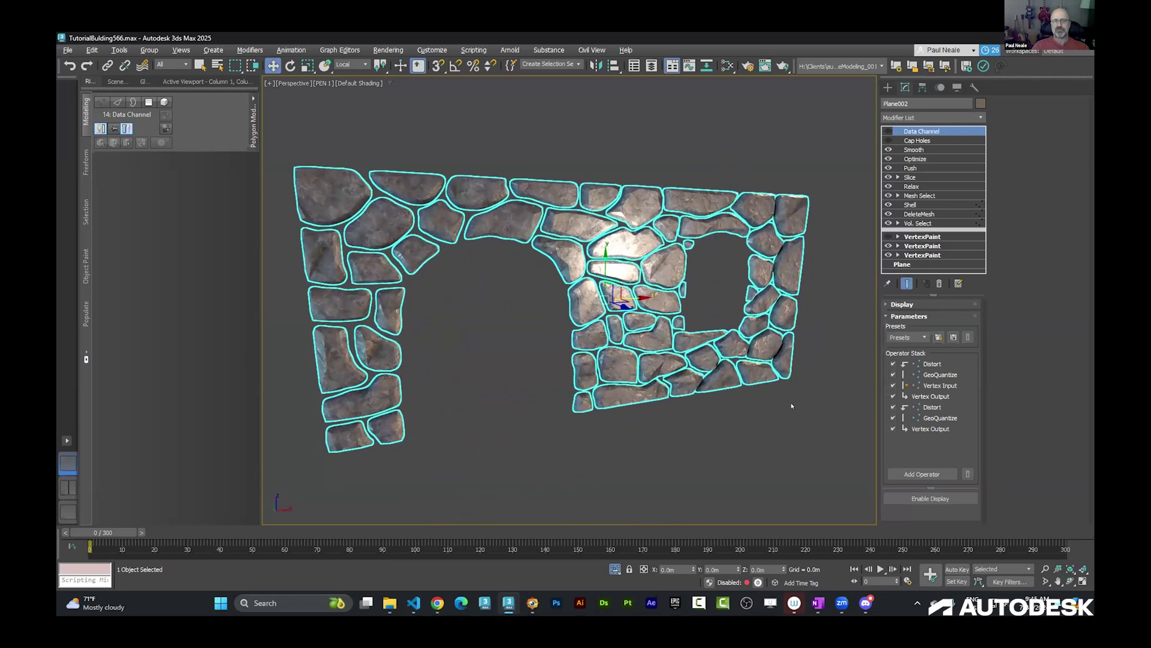
pyautogui.click(889, 130)
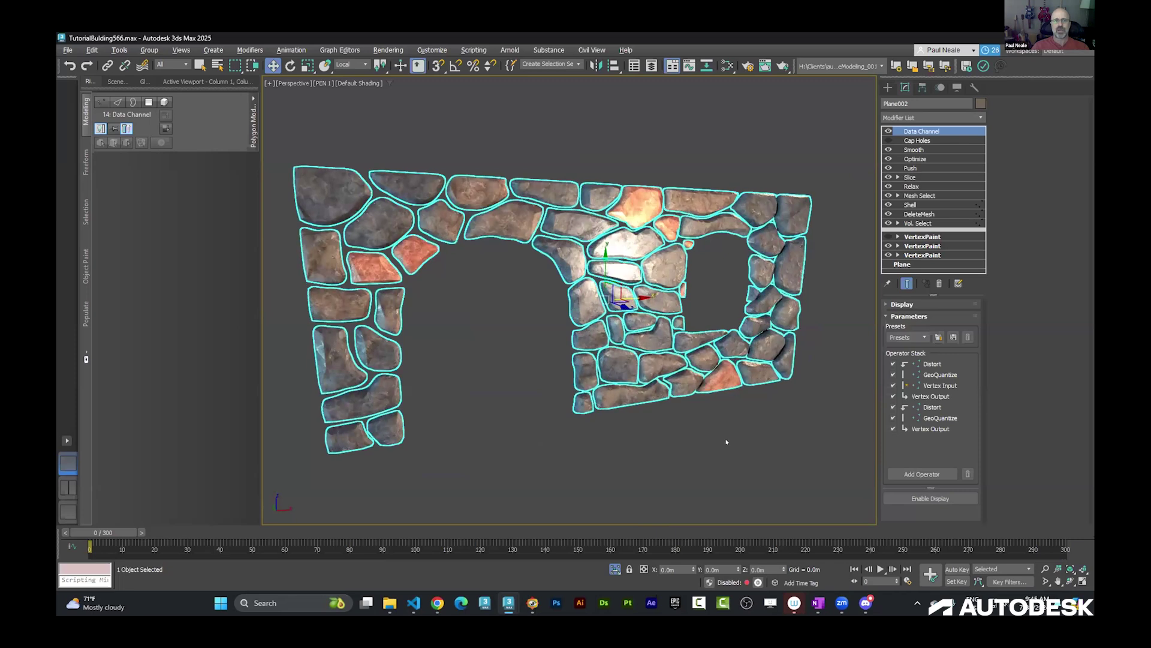
pyautogui.keyDown('alt'); pyautogui.moveTo(711, 450); pyautogui.dragTo(715, 384, button='middle'); pyautogui.keyUp('alt')
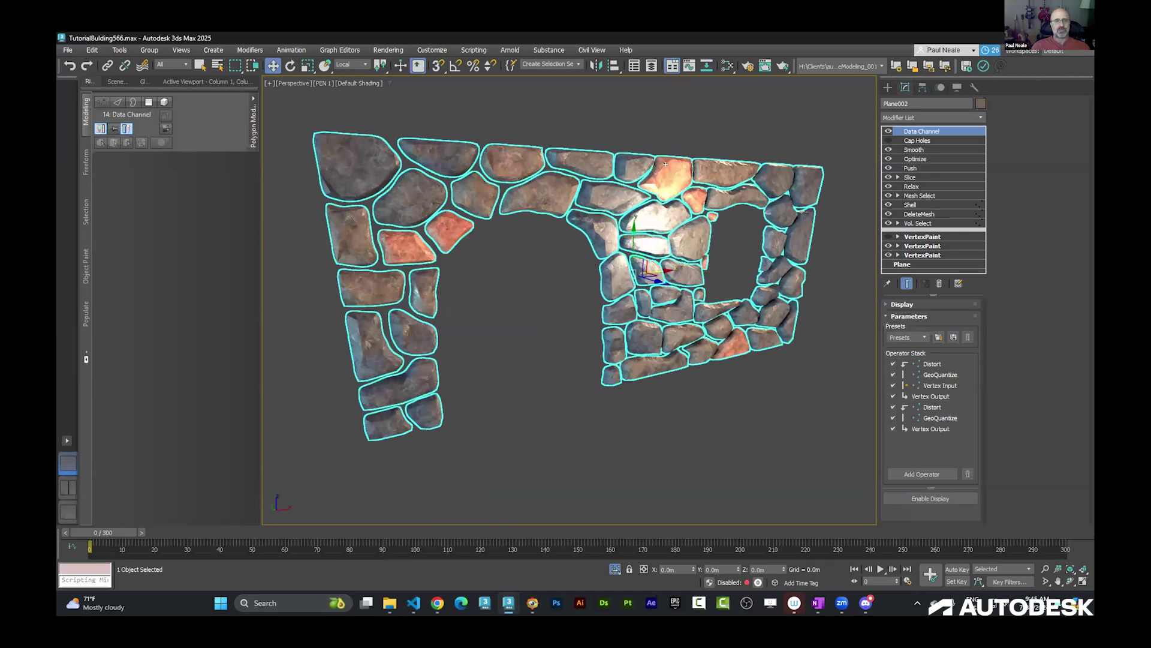
pyautogui.keyDown('alt'); pyautogui.moveTo(628, 115); pyautogui.dragTo(731, 297, button='middle'); pyautogui.keyUp('alt')
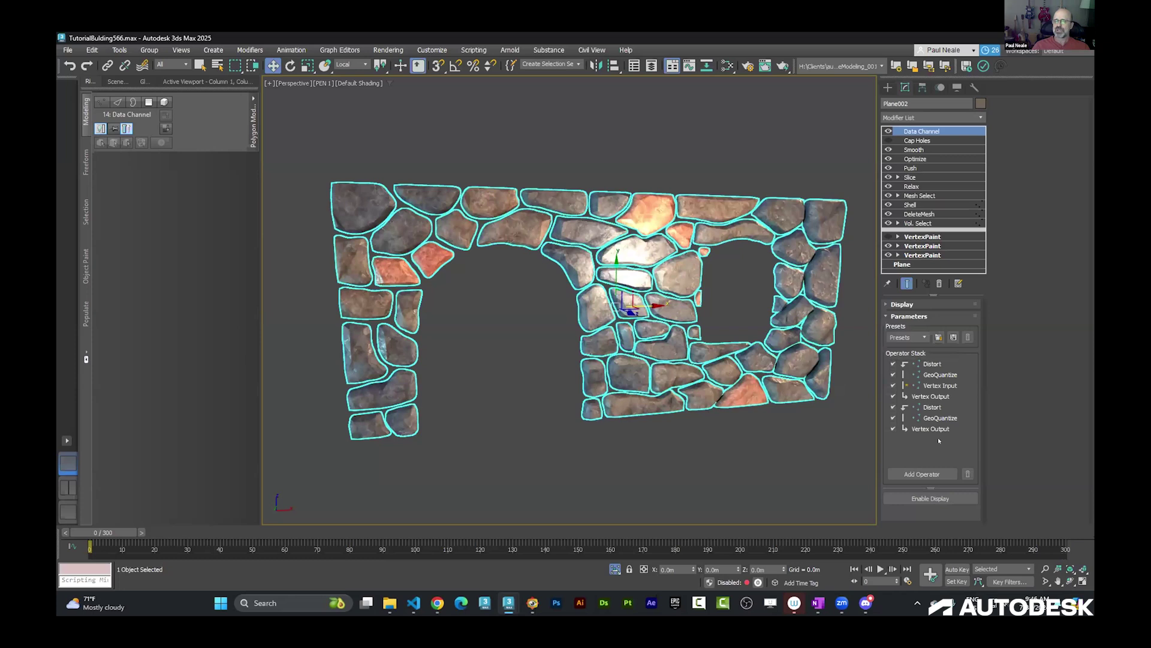
# Examine the Data Channel's Distort, GeoQuantize, Vertex Input and Vertex Output operators in a two-column layout, plus its available presets
pyautogui.click(933, 364)
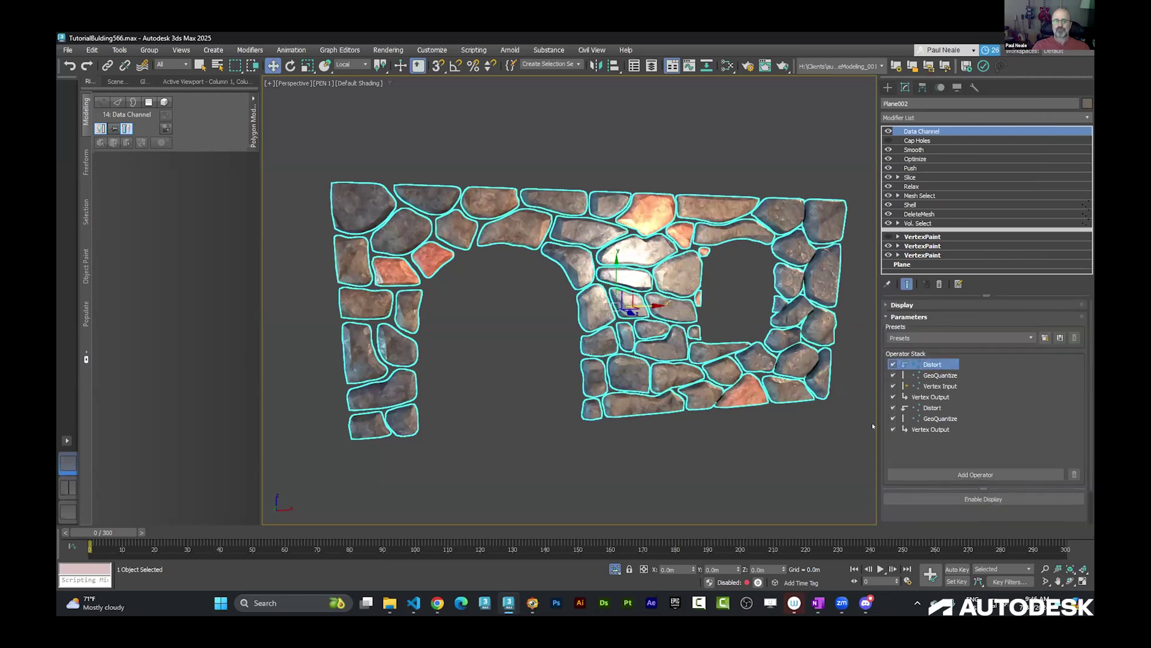
pyautogui.moveTo(872, 419); pyautogui.dragTo(843, 419)
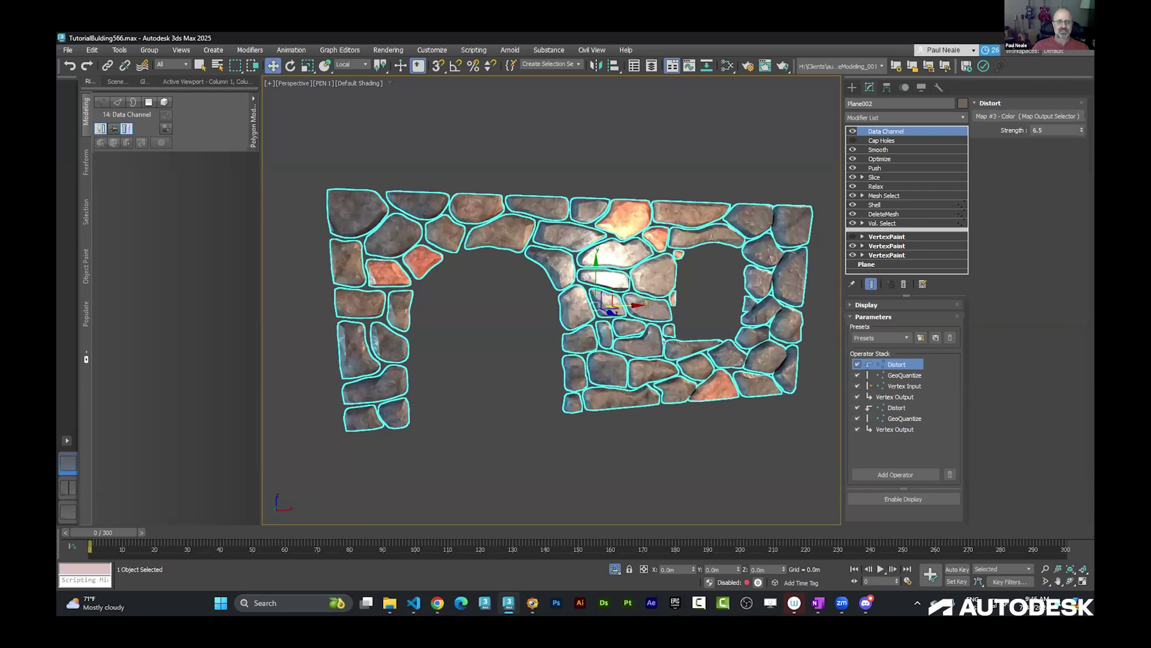
pyautogui.click(904, 375)
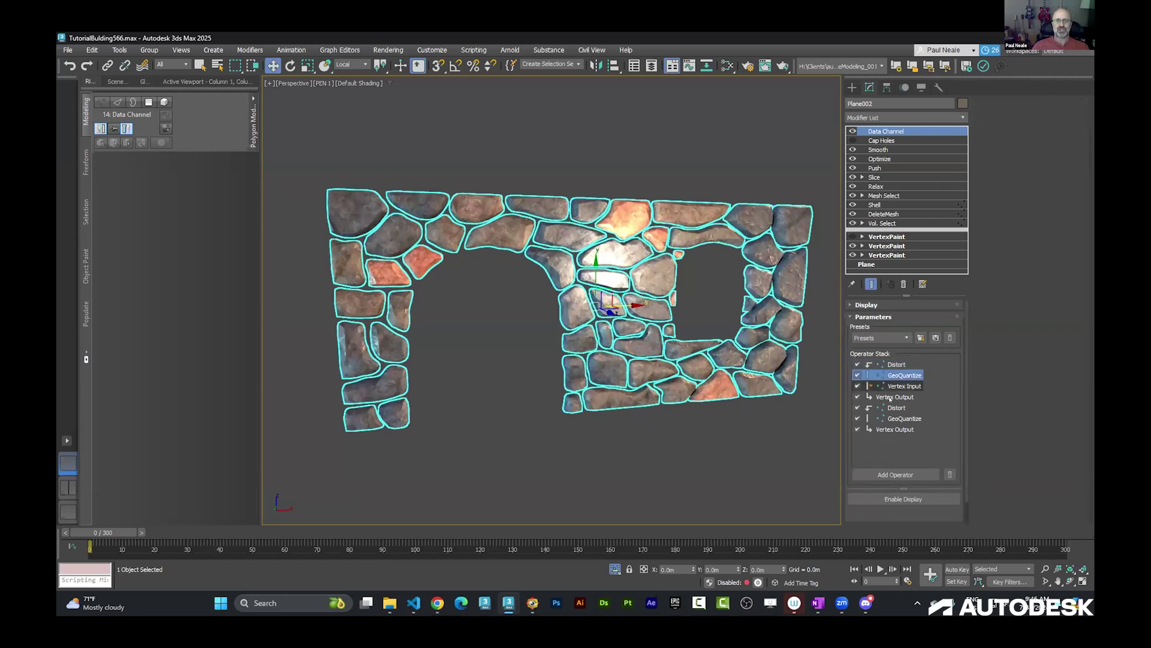
pyautogui.click(902, 385)
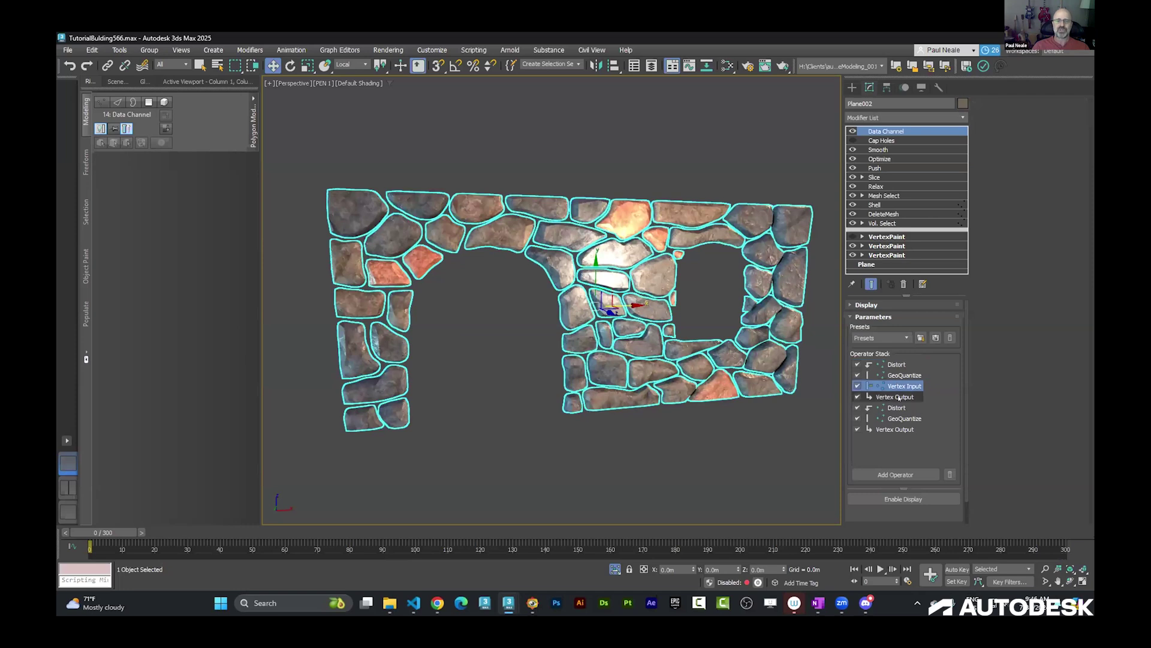
pyautogui.click(899, 397)
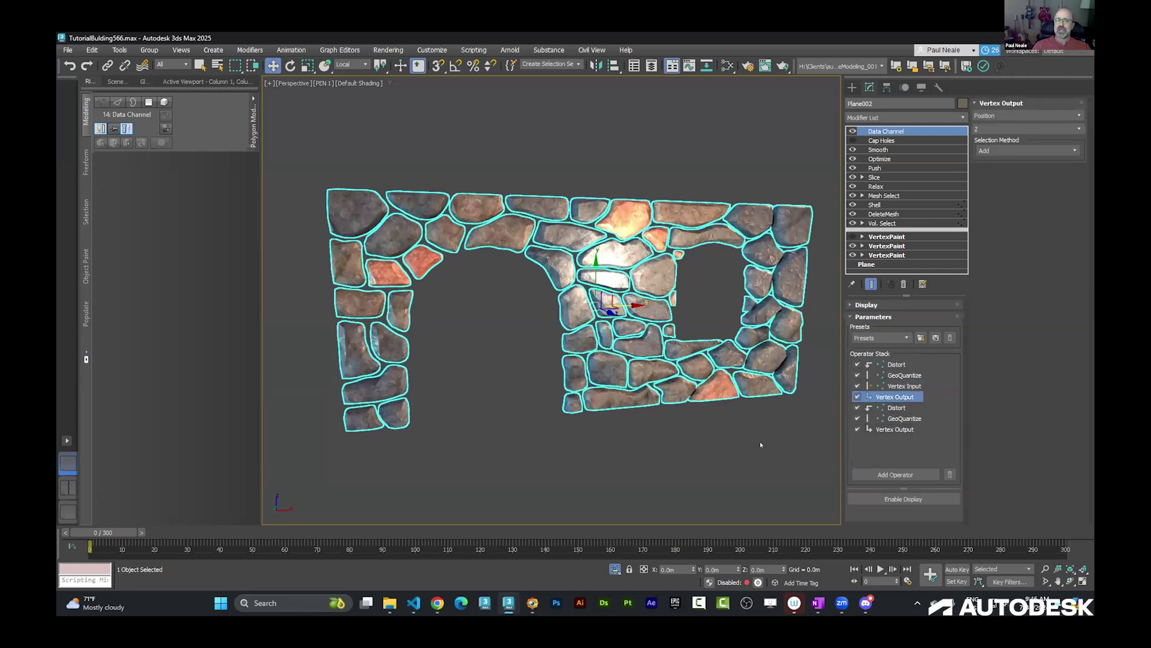
pyautogui.click(907, 338)
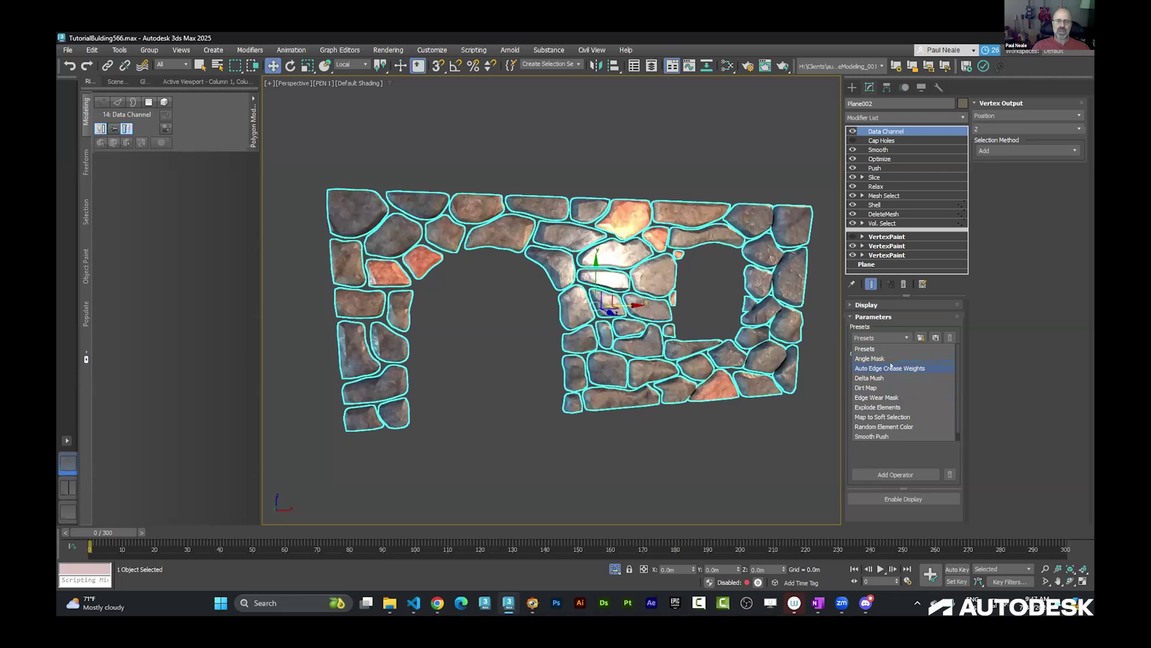
pyautogui.click(781, 457)
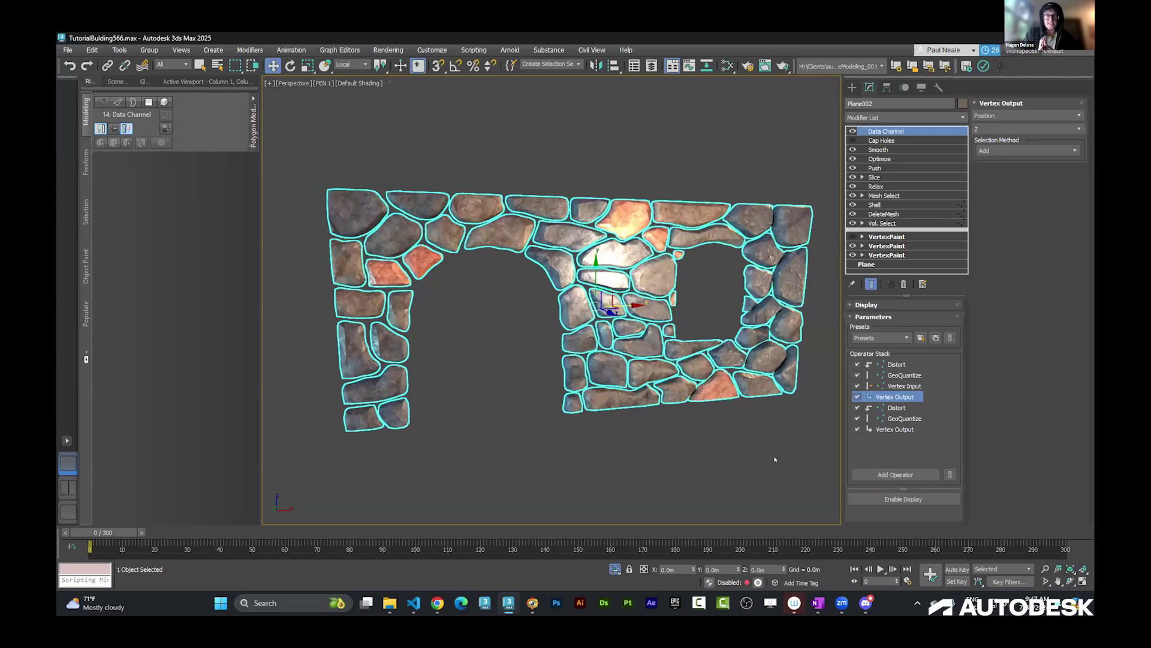
# Try adjusting the Strength of the first Distort operator in the wall's Data Channel modifier
pyautogui.click(905, 374)
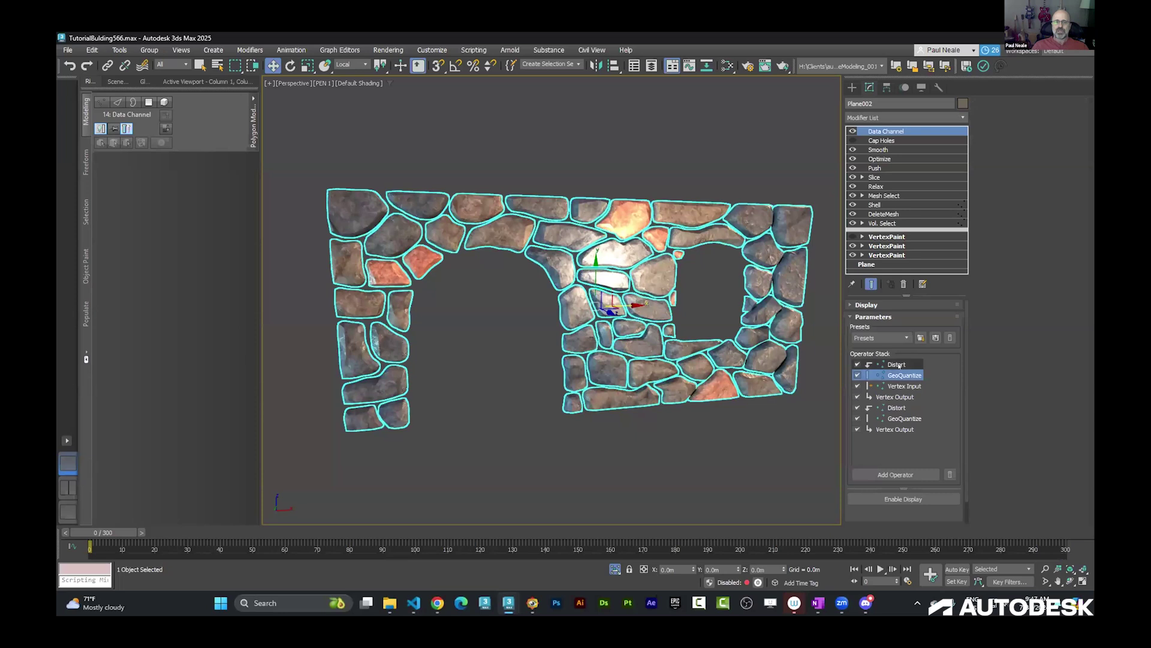
pyautogui.click(897, 365)
pyautogui.moveTo(1081, 130); pyautogui.dragTo(1055, 156)
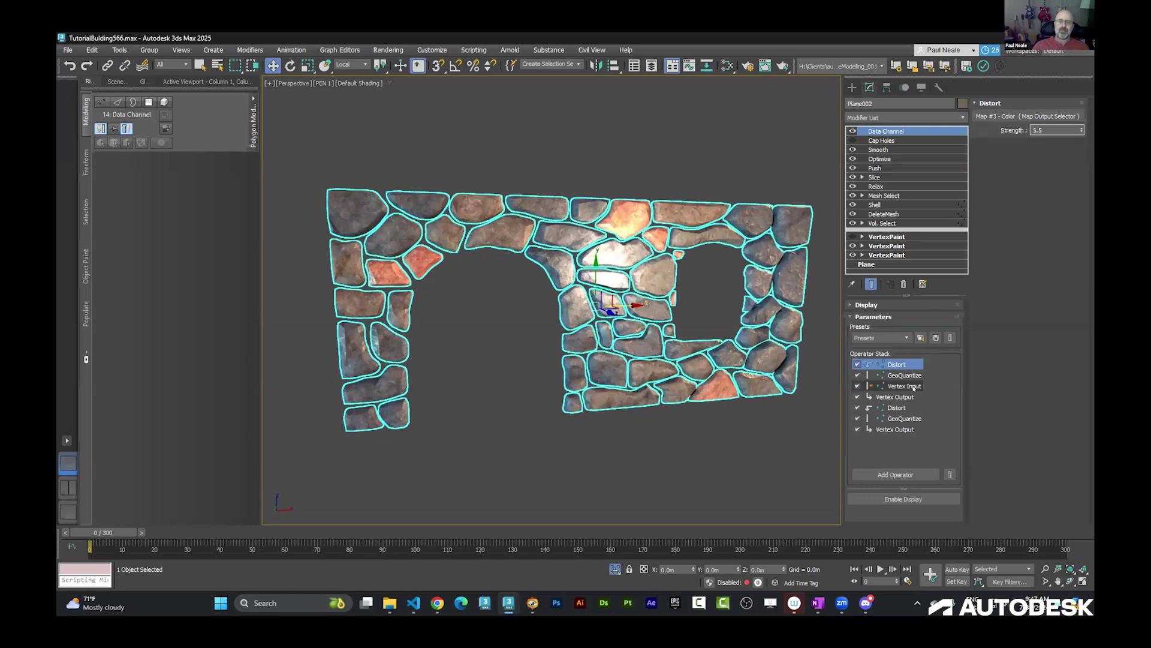
# Look through the input, process and output operators that can be added to the Data Channel, adding none
pyautogui.click(895, 475)
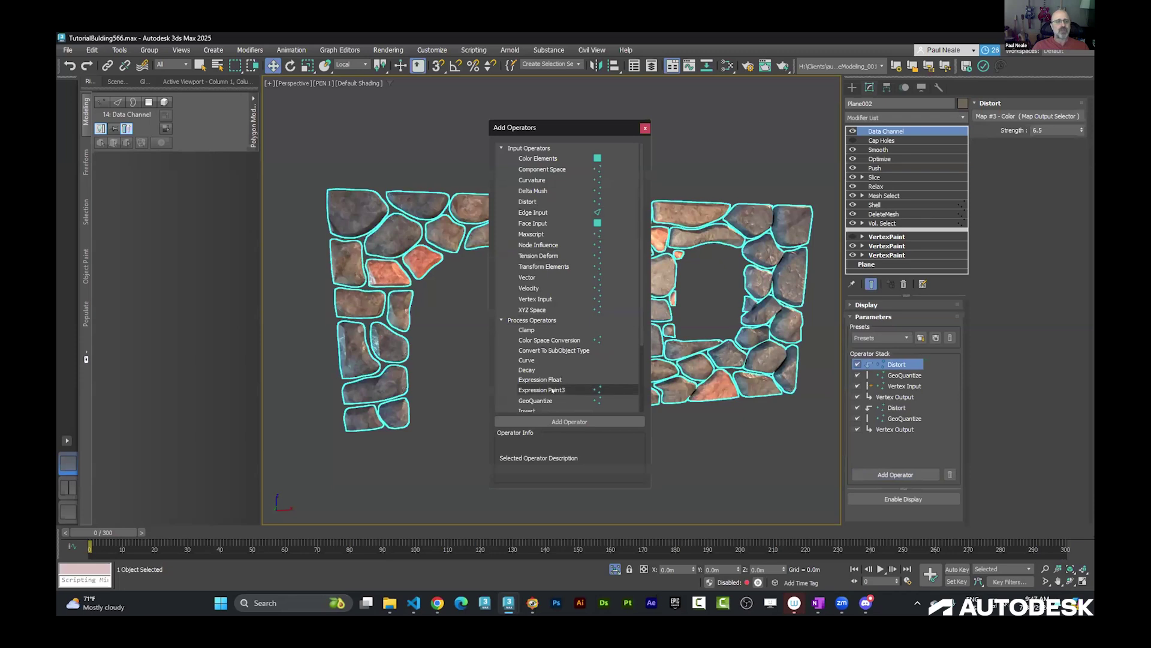
pyautogui.moveTo(639, 317); pyautogui.dragTo(639, 371)
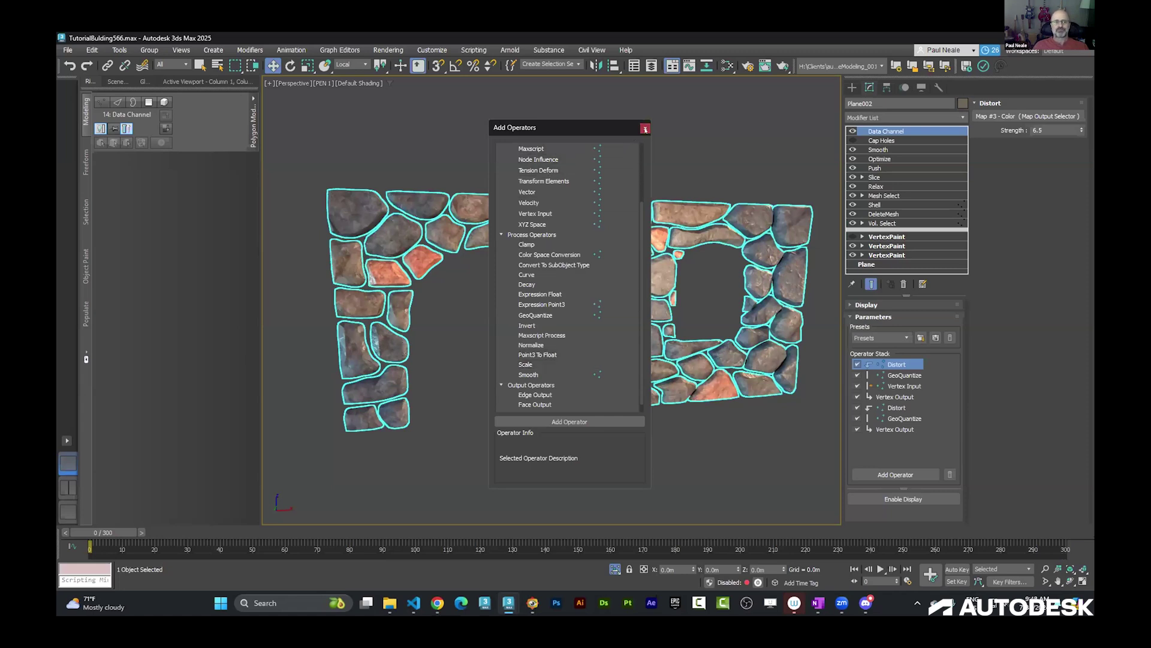
pyautogui.click(645, 128)
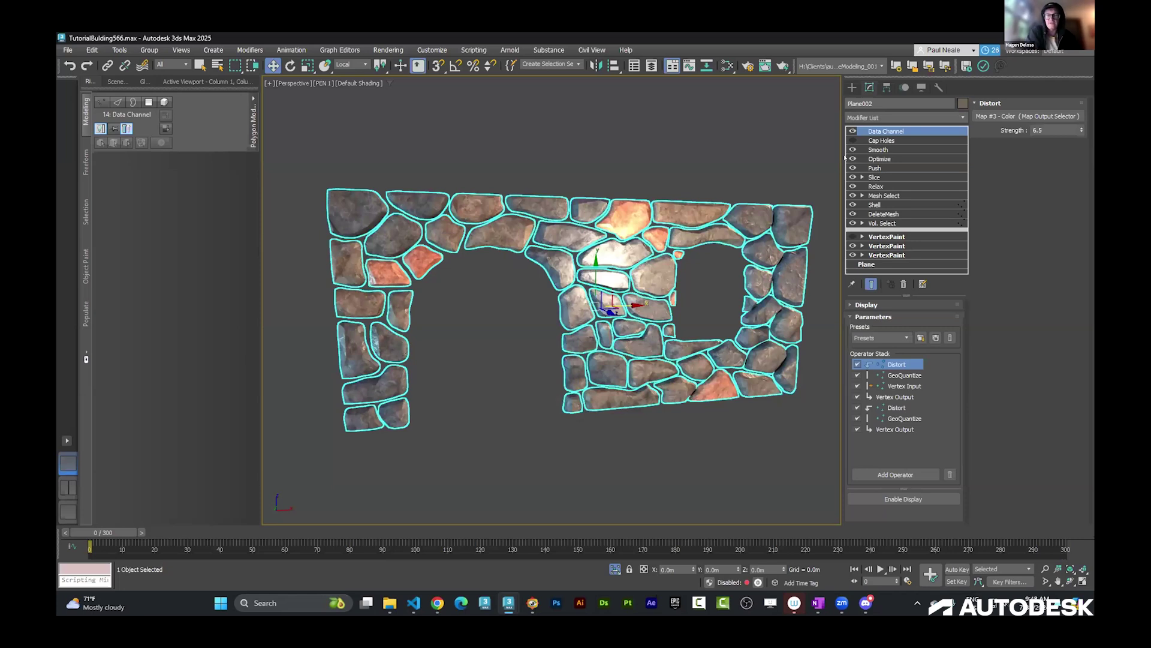
# Try converting the stone wall to Editable Poly, and undo the conversion
pyautogui.rightClick(658, 328)
pyautogui.moveTo(717, 394)
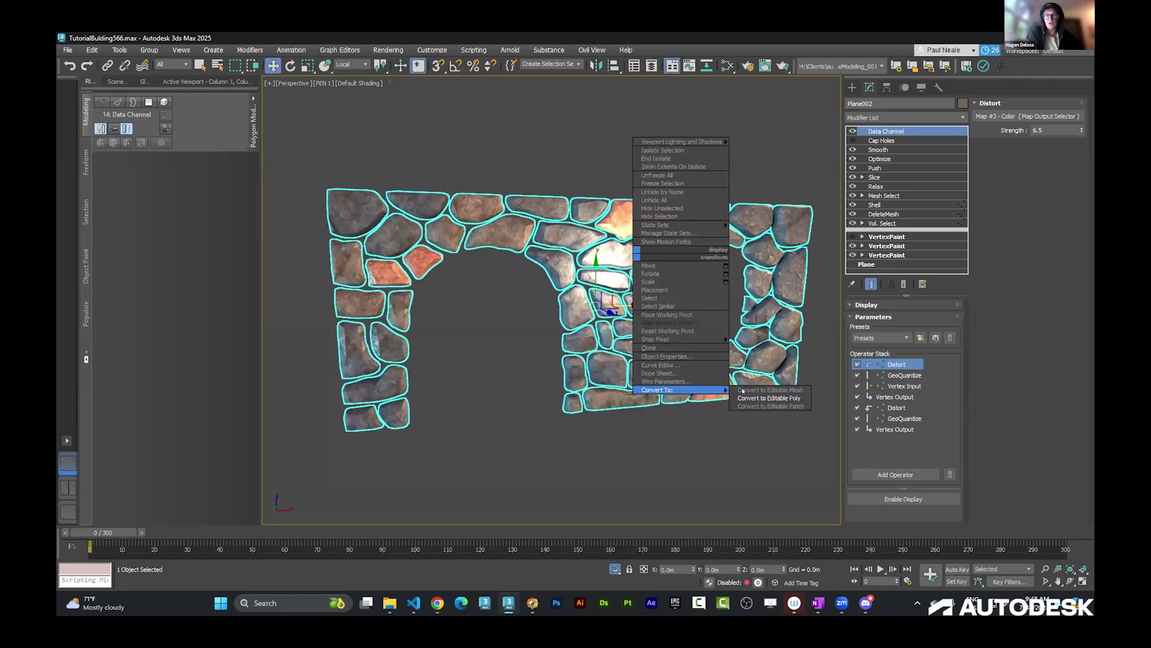
pyautogui.click(752, 398)
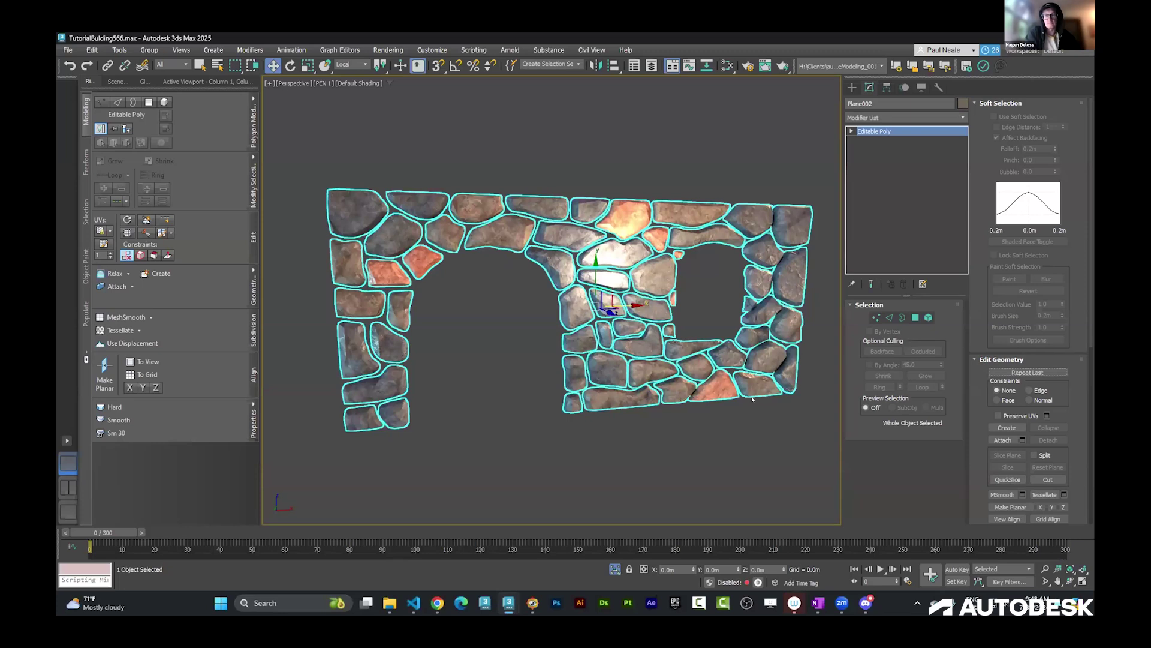
pyautogui.hotkey('ctrl', 'z')
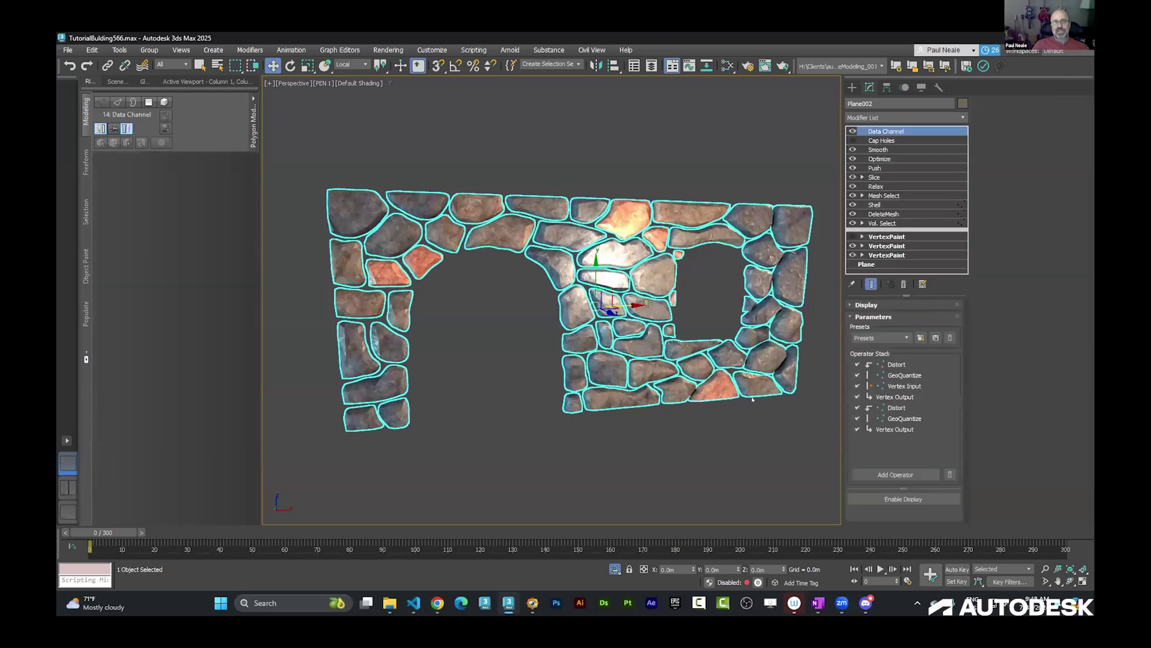
# Examine the settings of the two Vertex Output operators in the wall's Data Channel modifier
pyautogui.click(895, 429)
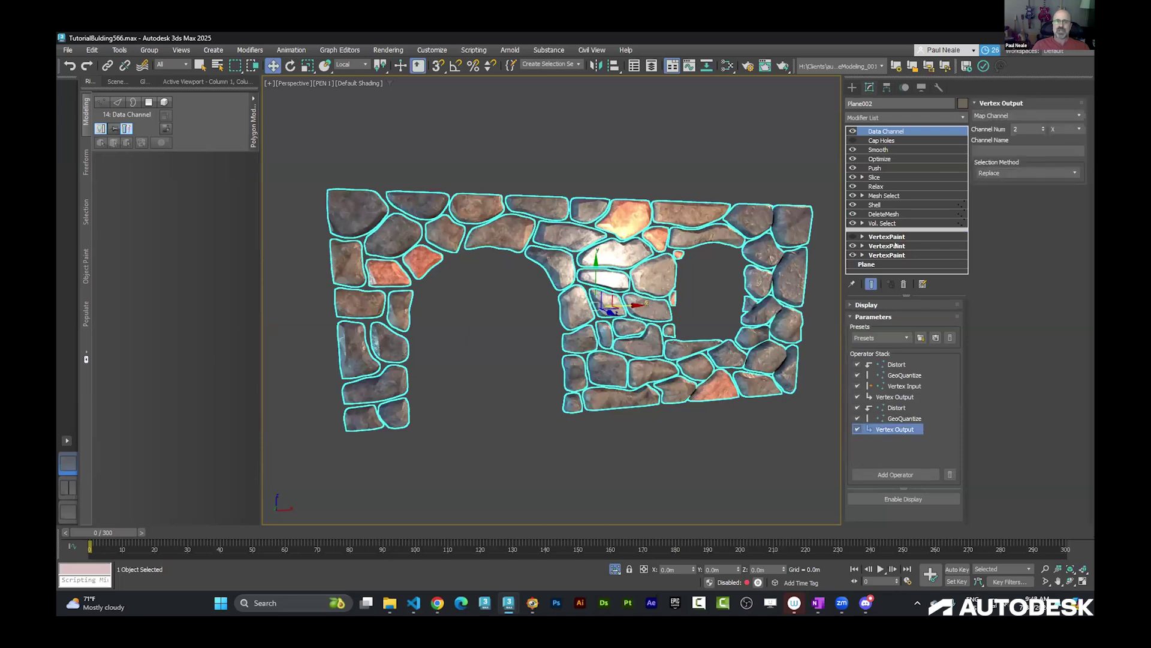
pyautogui.click(895, 397)
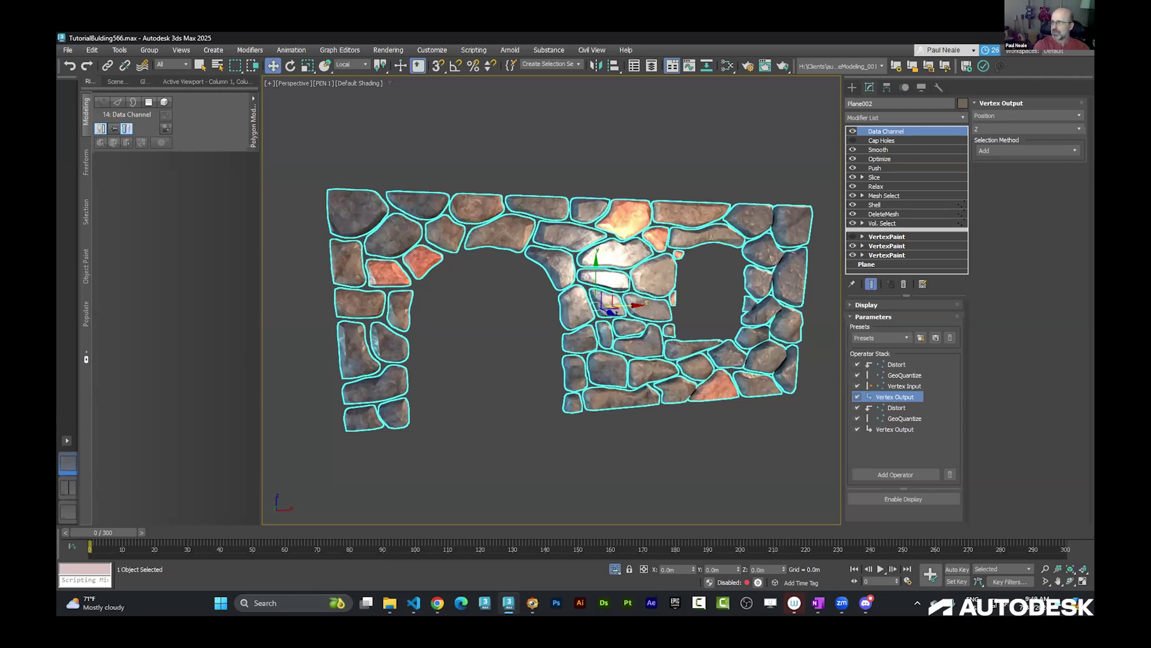
# Create a sphere of about 0.95 m radius in the empty space in front of the stone wall
pyautogui.moveTo(659, 398)
pyautogui.keyDown('alt'); pyautogui.mouseDown(button='middle')
pyautogui.moveTo(681, 414)
pyautogui.moveTo(660, 384)
pyautogui.mouseUp(button='middle'); pyautogui.keyUp('alt')
pyautogui.scroll(2, 656, 378)
pyautogui.rightClick(654, 376)
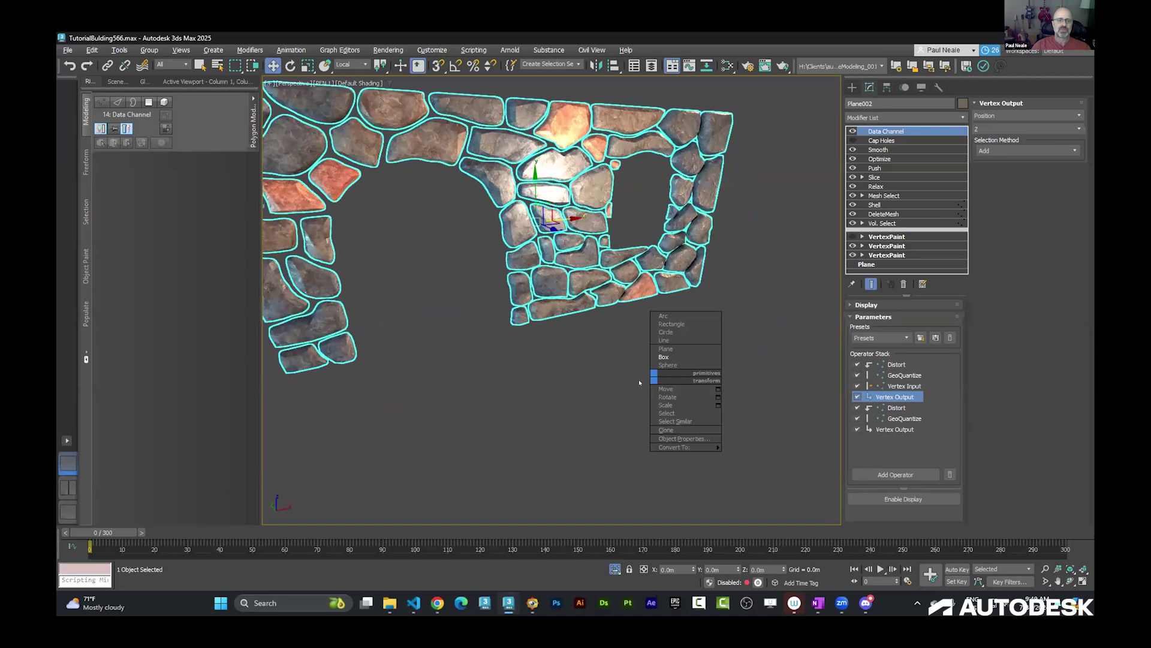
pyautogui.keyDown('alt'); pyautogui.moveTo(588, 393); pyautogui.dragTo(628, 371, button='middle'); pyautogui.keyUp('alt')
pyautogui.rightClick(638, 369)
pyautogui.click(667, 356)
pyautogui.moveTo(684, 356); pyautogui.dragTo(743, 363)
pyautogui.moveTo(760, 375); pyautogui.dragTo(746, 360, button='middle')
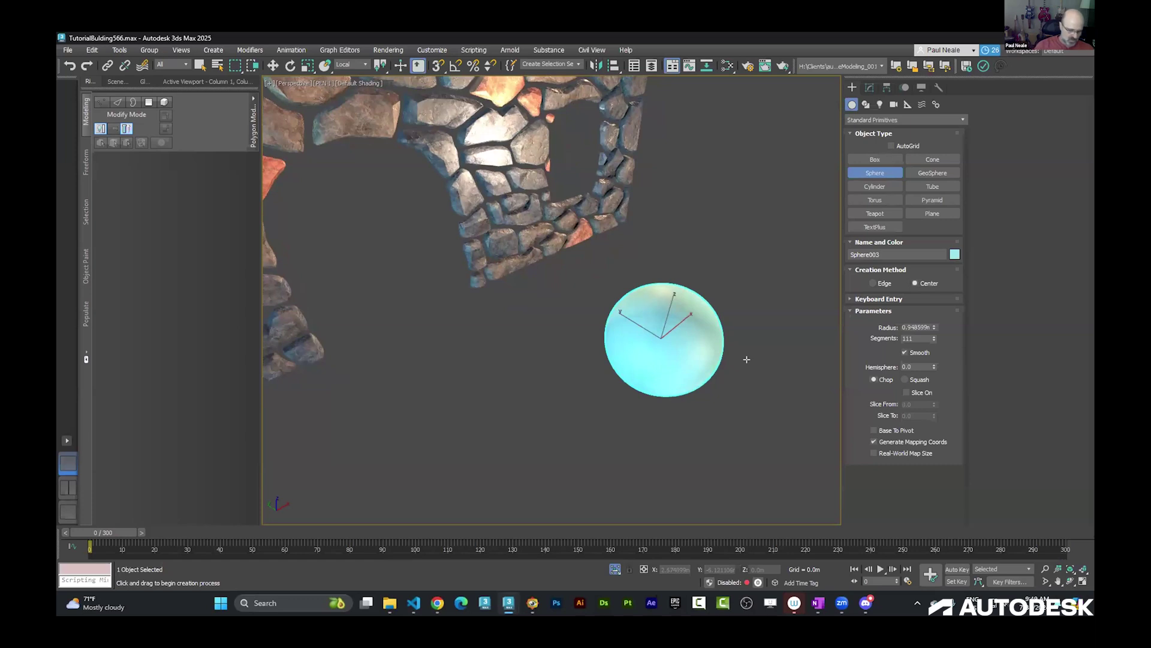
# Add an Edit Normals modifier to the new sphere
pyautogui.write('xedit')
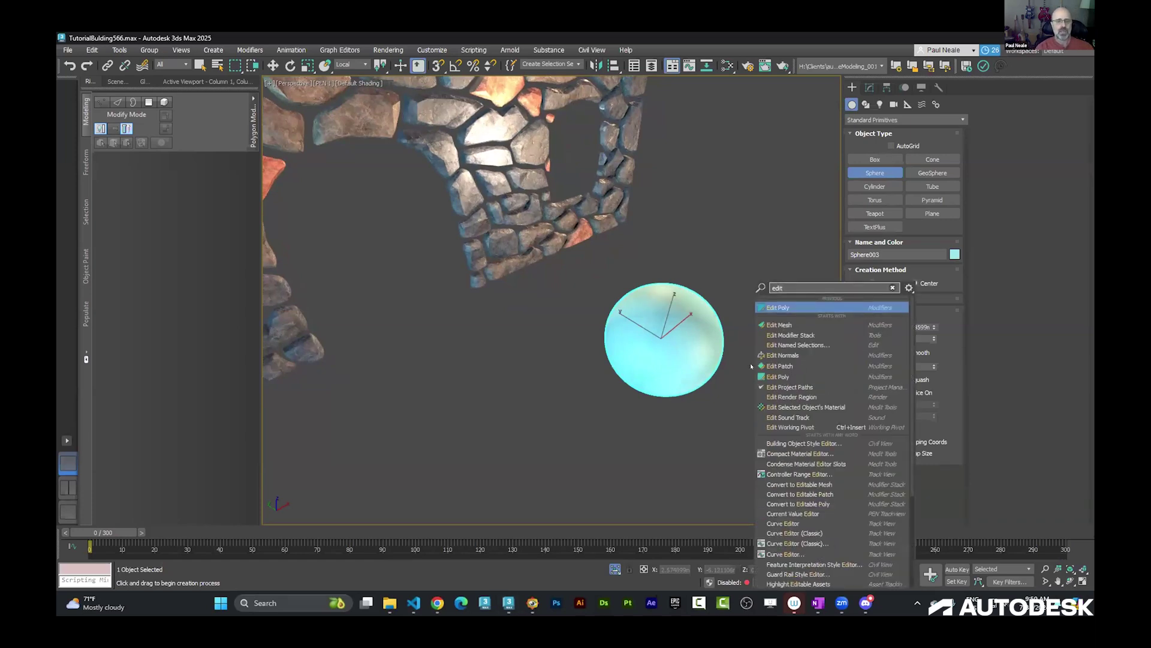
pyautogui.write(' nor')
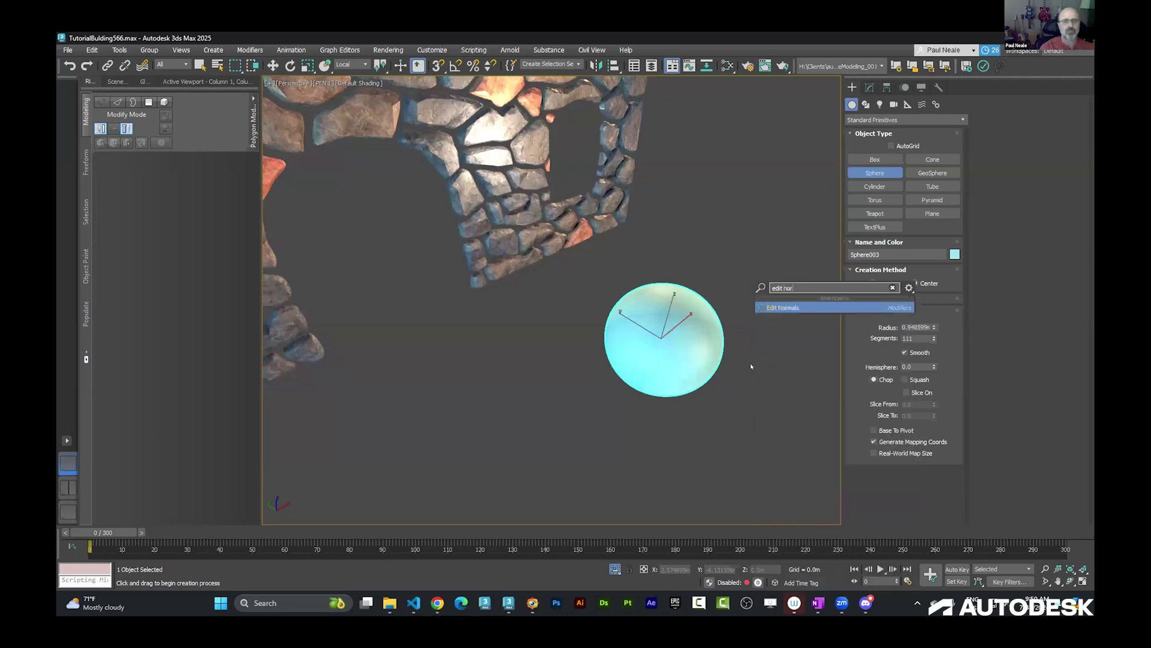
pyautogui.press('Return')
pyautogui.press('z')
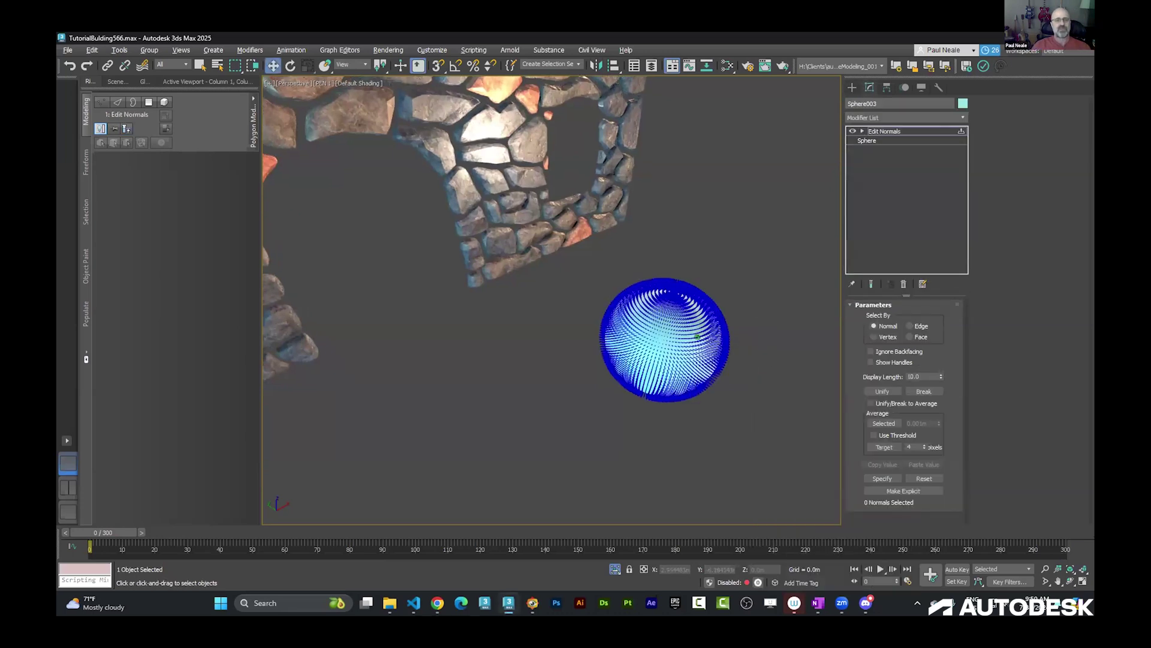
# Reduce the base sphere to 12 segments and return to its Edit Normals modifier
pyautogui.scroll(3, 698, 337)
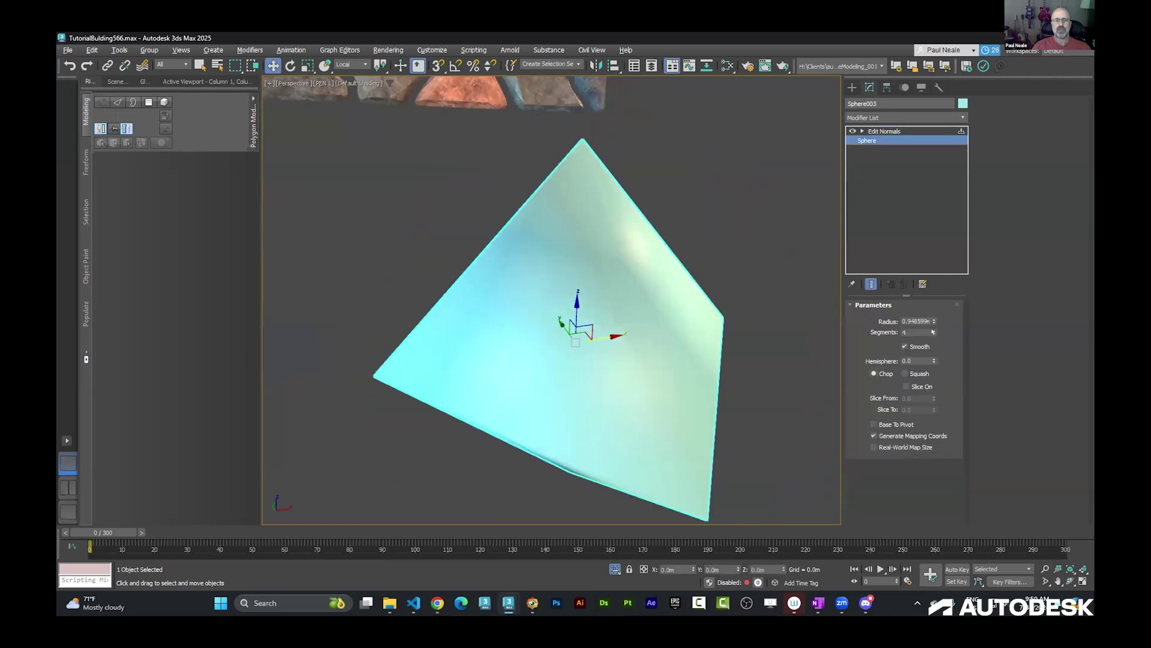
pyautogui.moveTo(932, 332); pyautogui.dragTo(933, 312)
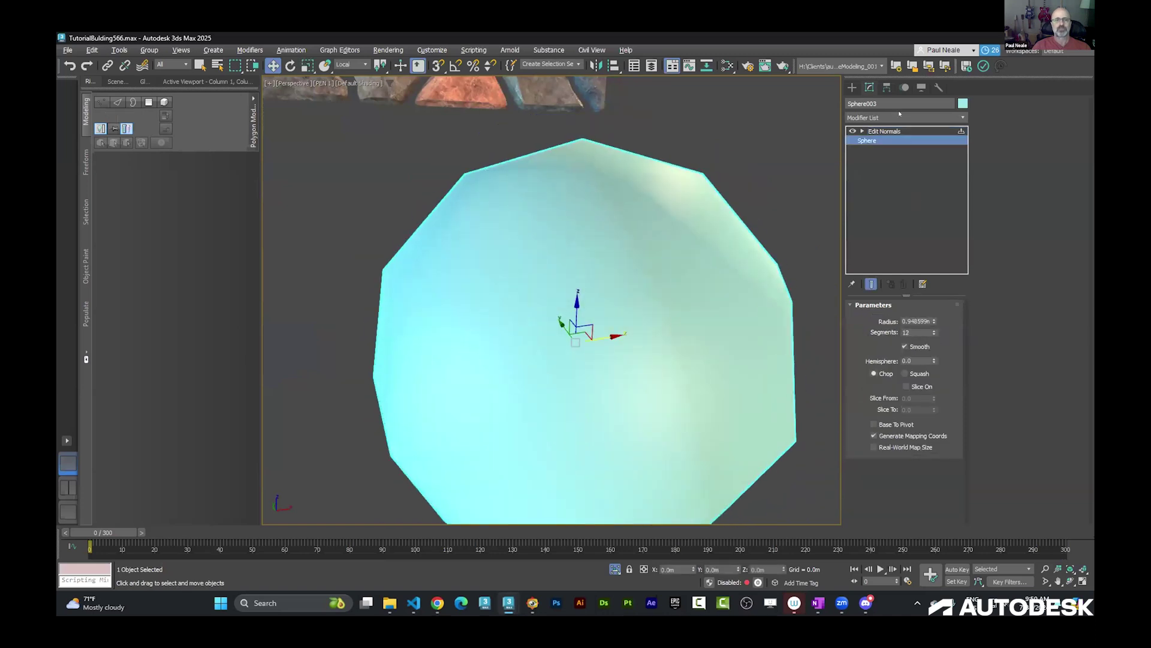
pyautogui.click(885, 131)
pyautogui.keyDown('alt'); pyautogui.moveTo(666, 244); pyautogui.dragTo(809, 277, button='middle'); pyautogui.keyUp('alt')
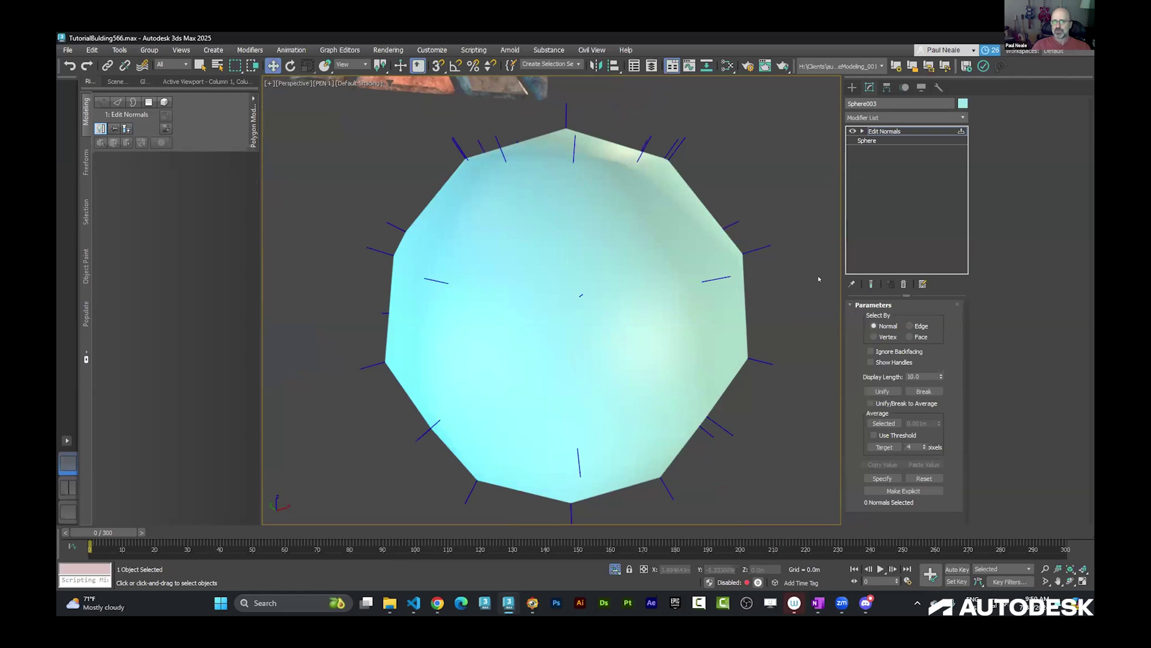
pyautogui.keyDown('alt'); pyautogui.moveTo(709, 304); pyautogui.dragTo(709, 296, button='middle'); pyautogui.keyUp('alt')
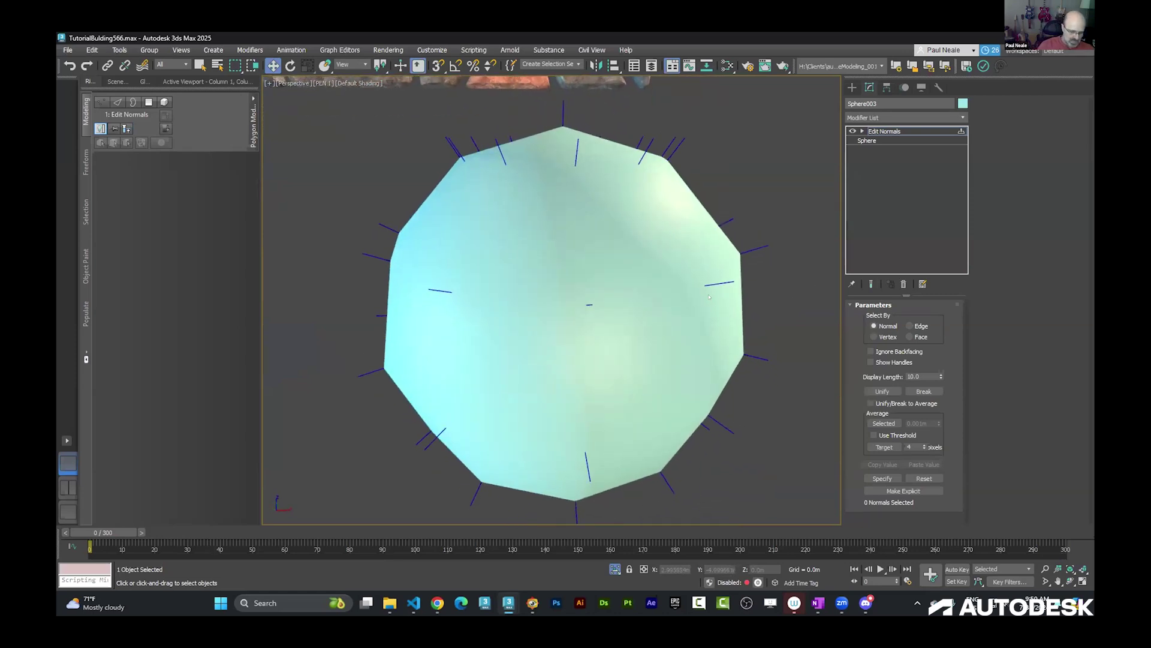
# Add a Normal modifier above Edit Normals in the sphere's stack
pyautogui.press('x')
pyautogui.write('norm')
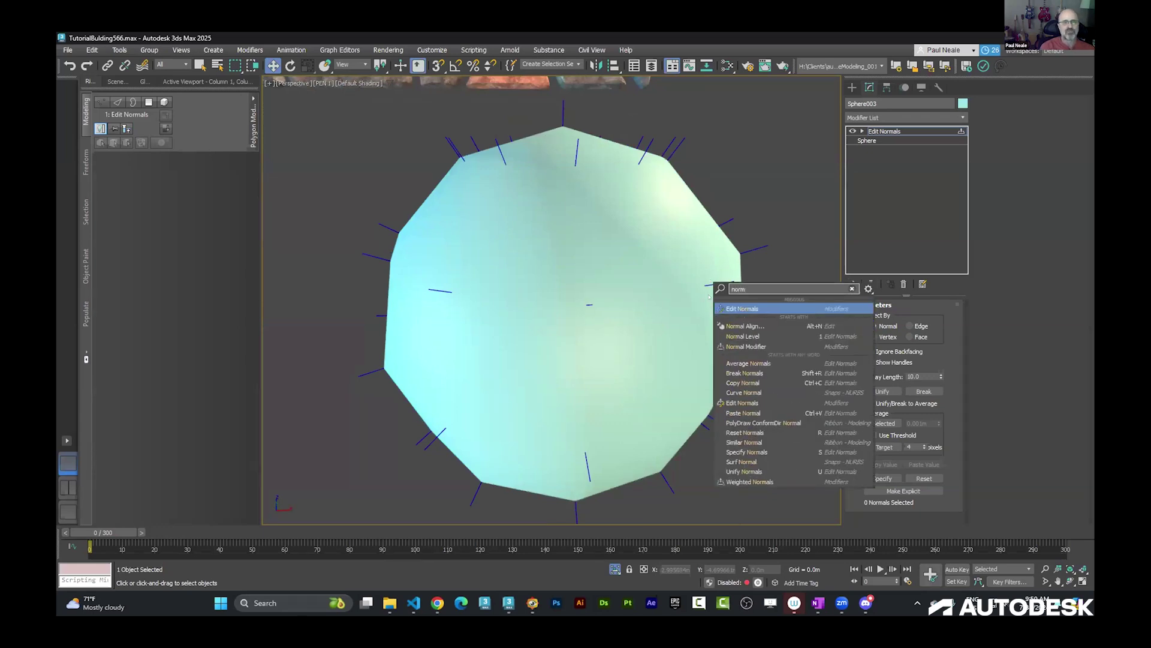
pyautogui.press('Down')
pyautogui.press('Down')
pyautogui.press('Return')
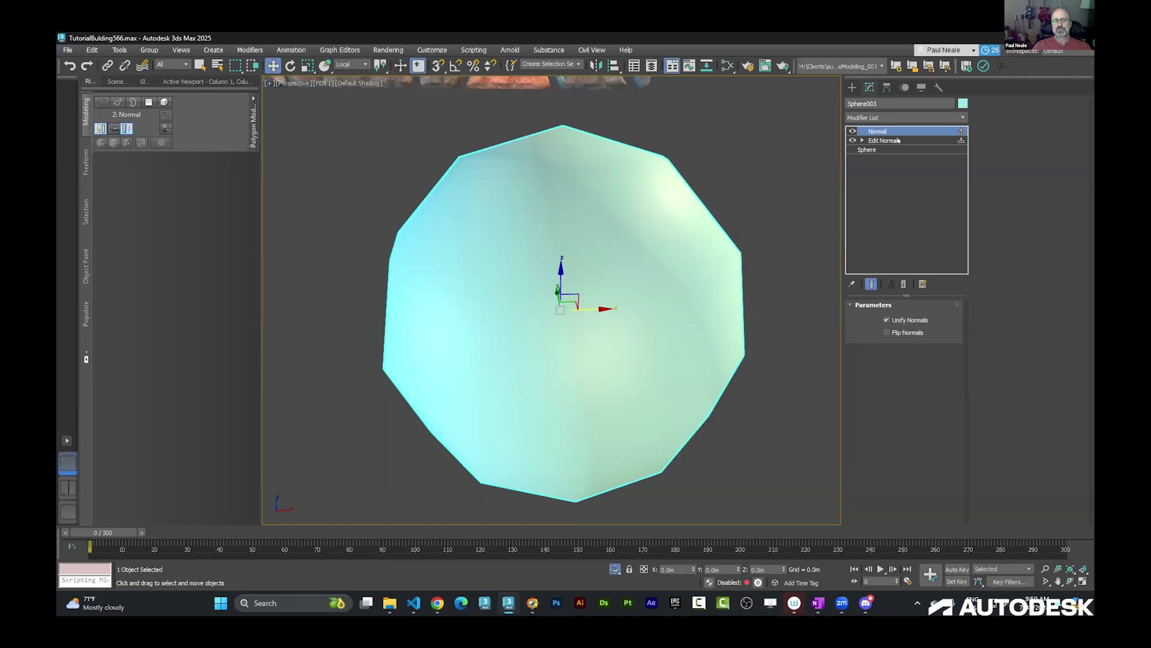
pyautogui.moveTo(758, 175); pyautogui.dragTo(758, 177, button='middle')
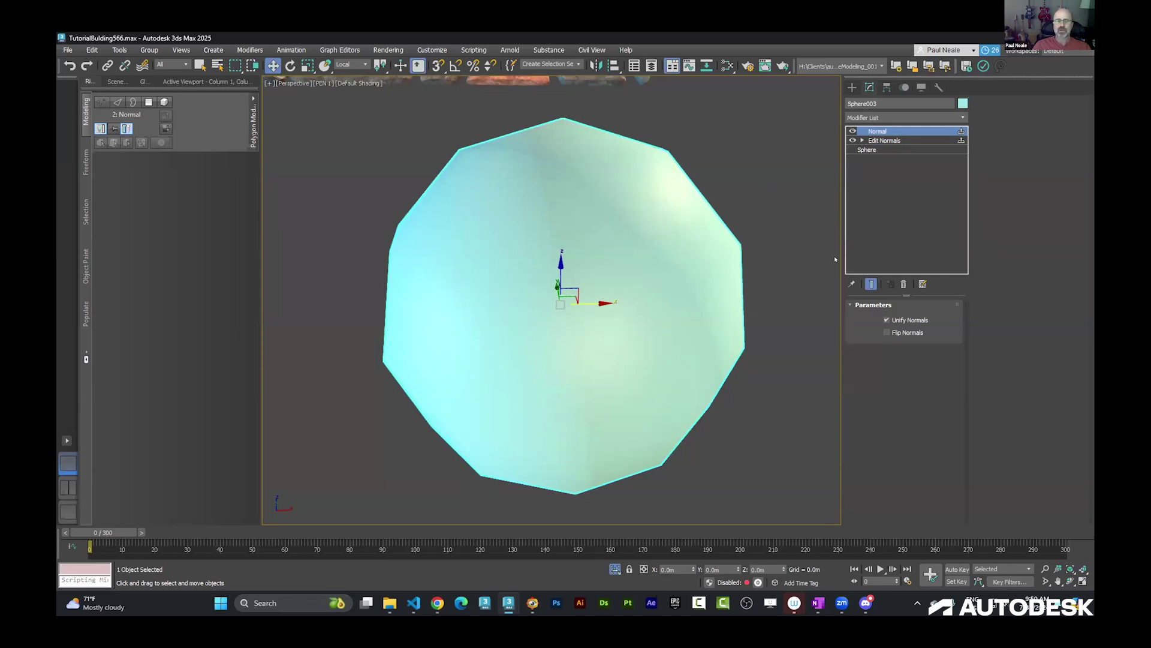
pyautogui.scroll(-6, 731, 193)
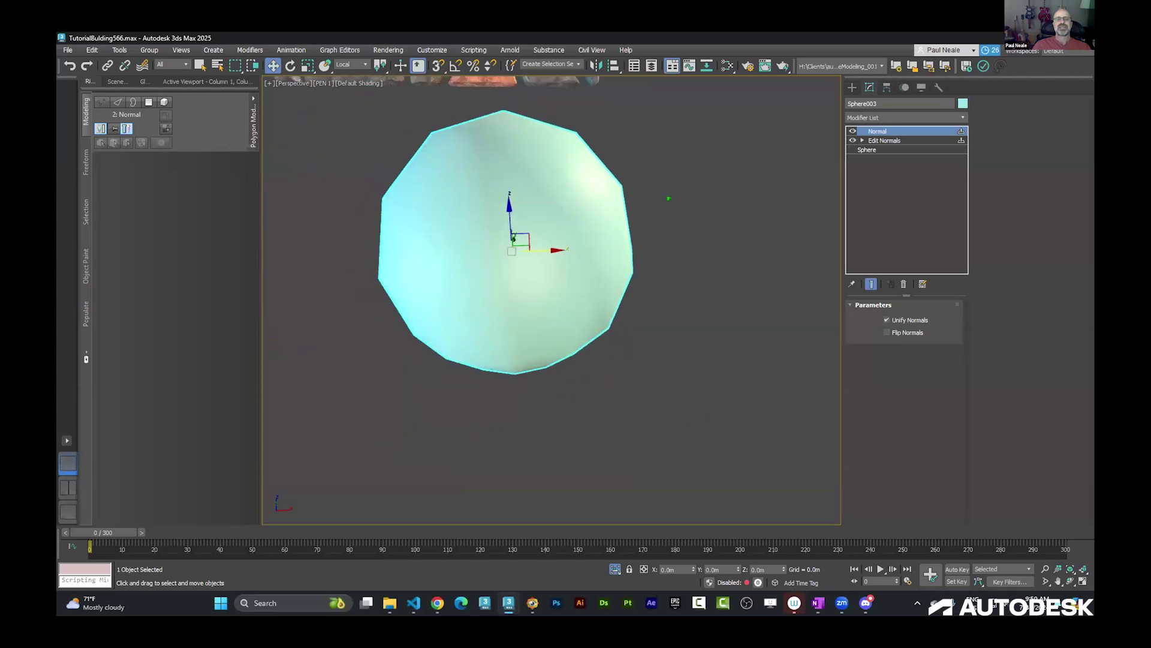
# Create a plane about 2.13 m long and 1.32 m wide beside the sphere, and display edged faces
pyautogui.moveTo(727, 255); pyautogui.dragTo(663, 275, button='middle')
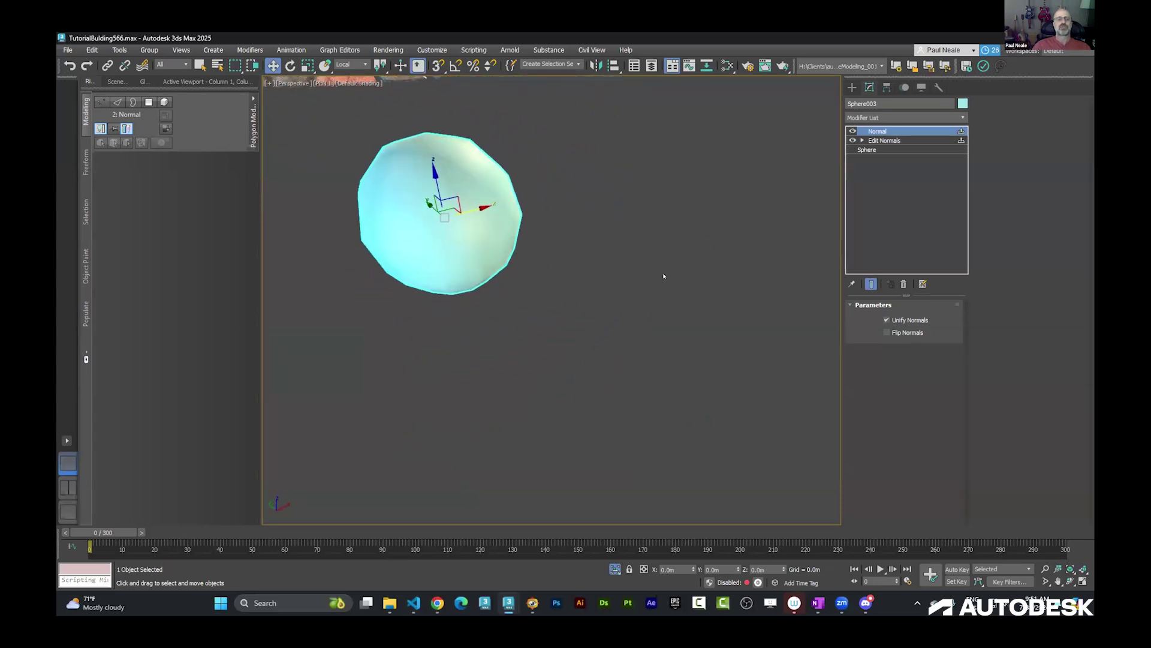
pyautogui.rightClick(669, 270)
pyautogui.rightClick(620, 268)
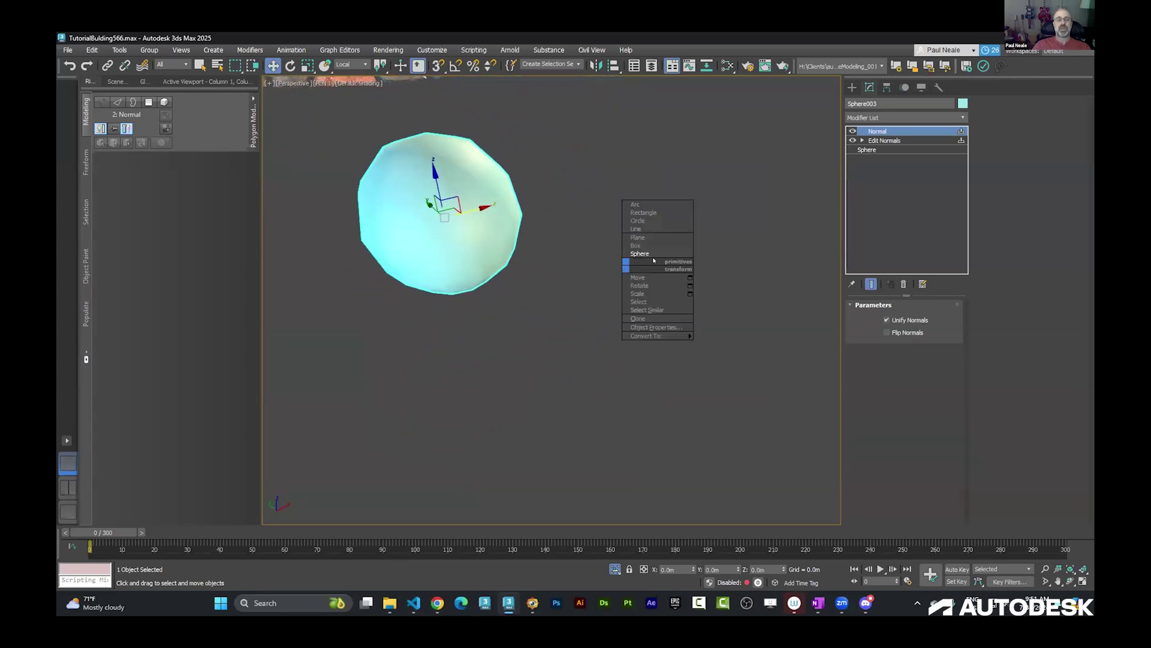
pyautogui.click(655, 237)
pyautogui.moveTo(617, 244); pyautogui.dragTo(719, 375)
pyautogui.press('F4')
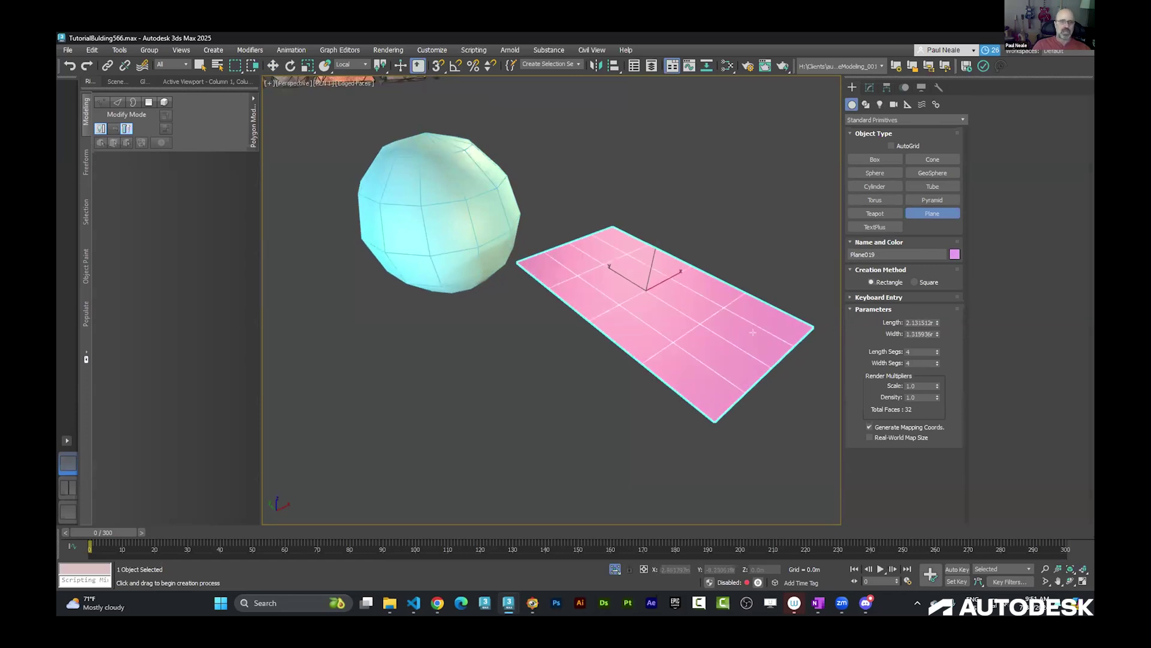
# Set the plane to 2 length segments and 1 width segment
pyautogui.rightClick(938, 353)
pyautogui.click(937, 361)
pyautogui.rightClick(935, 363)
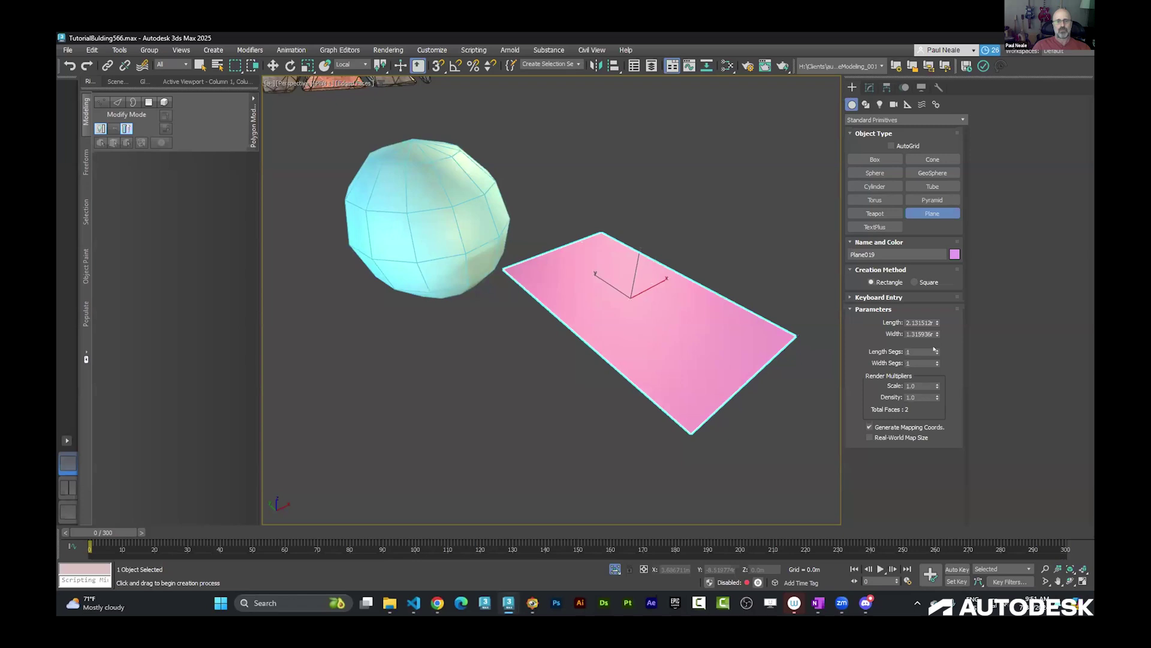
pyautogui.keyDown('alt'); pyautogui.moveTo(659, 331); pyautogui.dragTo(590, 314, button='middle'); pyautogui.keyUp('alt')
pyautogui.rightClick(590, 313)
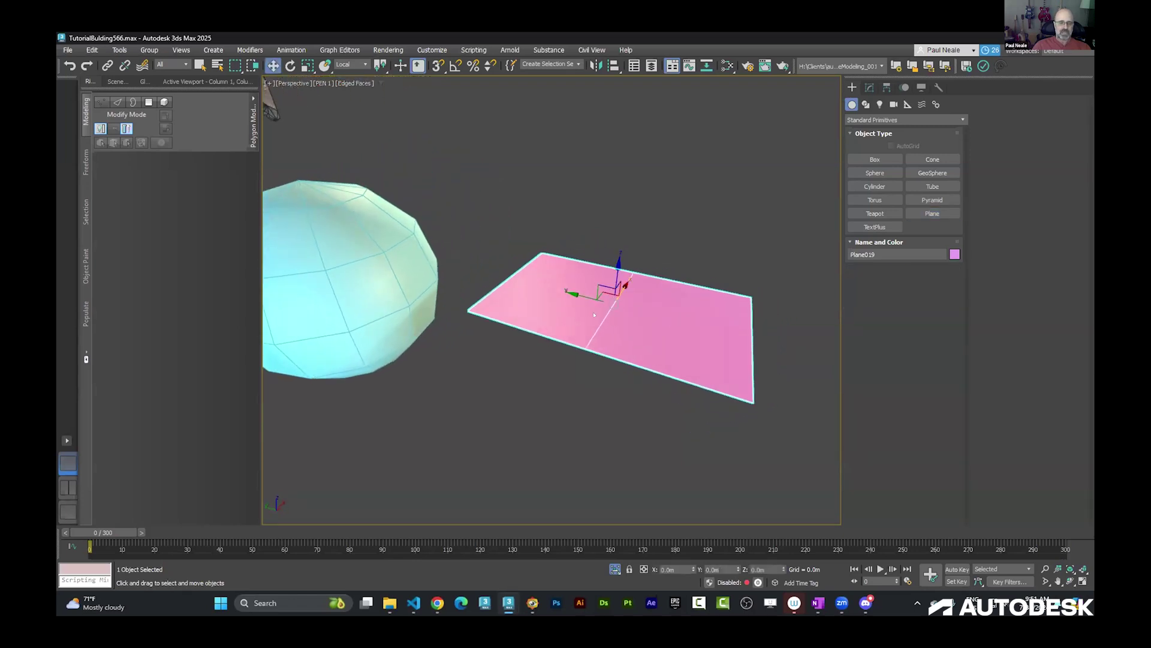
# Convert the plane to Editable Poly and add a TurboSmooth modifier with 3 iterations
pyautogui.rightClick(594, 313)
pyautogui.moveTo(672, 451)
pyautogui.click(732, 459)
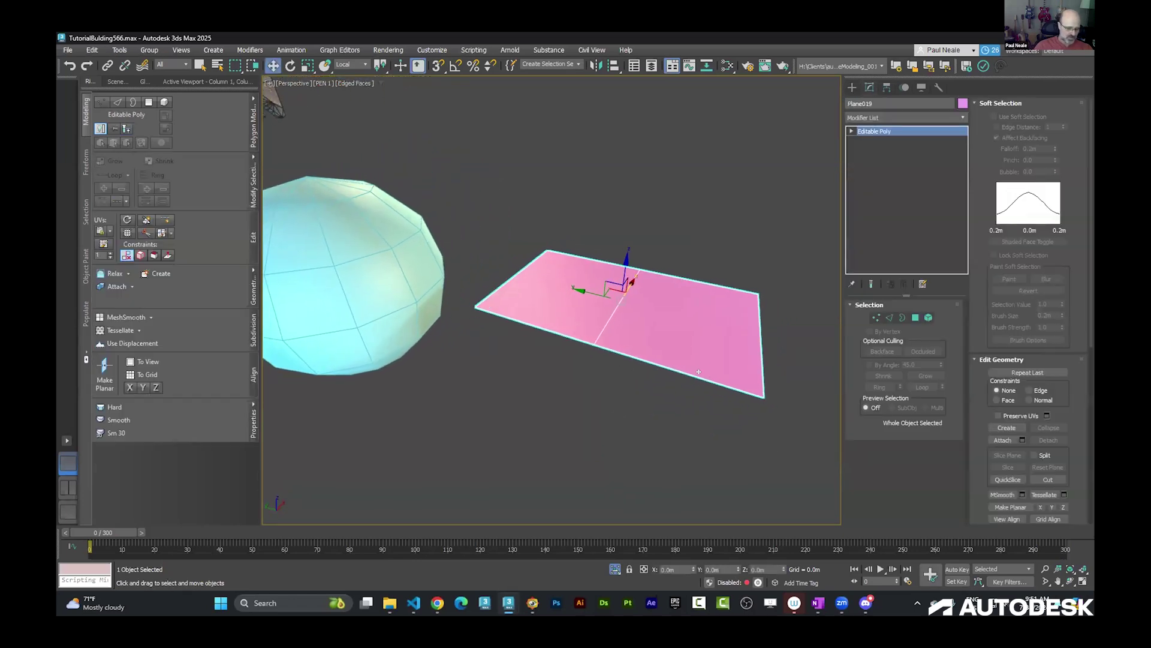
pyautogui.write('xturbo')
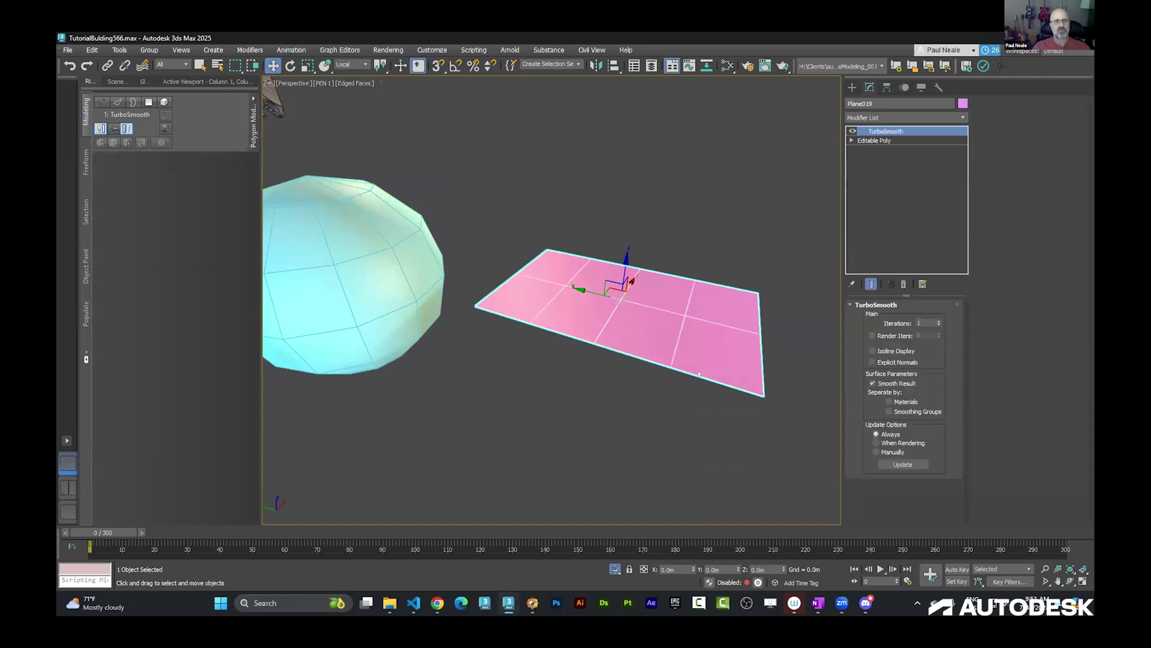
pyautogui.click(939, 321)
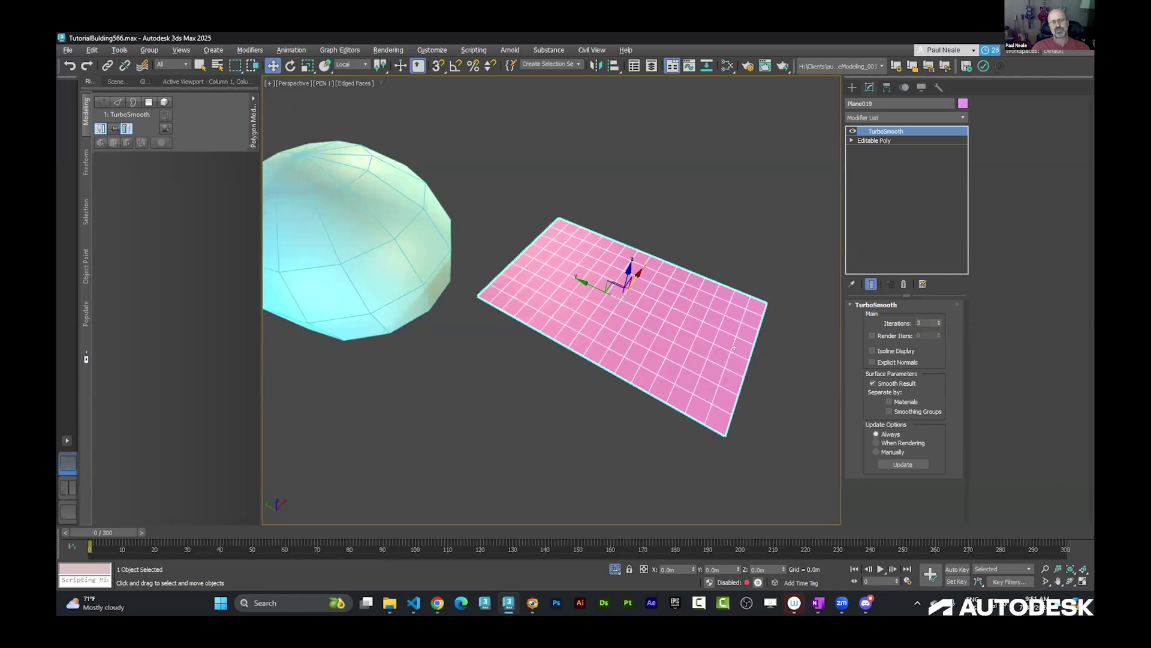
# Isolate the plane, show its smoothed end result, and move the two vertices at its far end upward and back to bend it
pyautogui.click(871, 141)
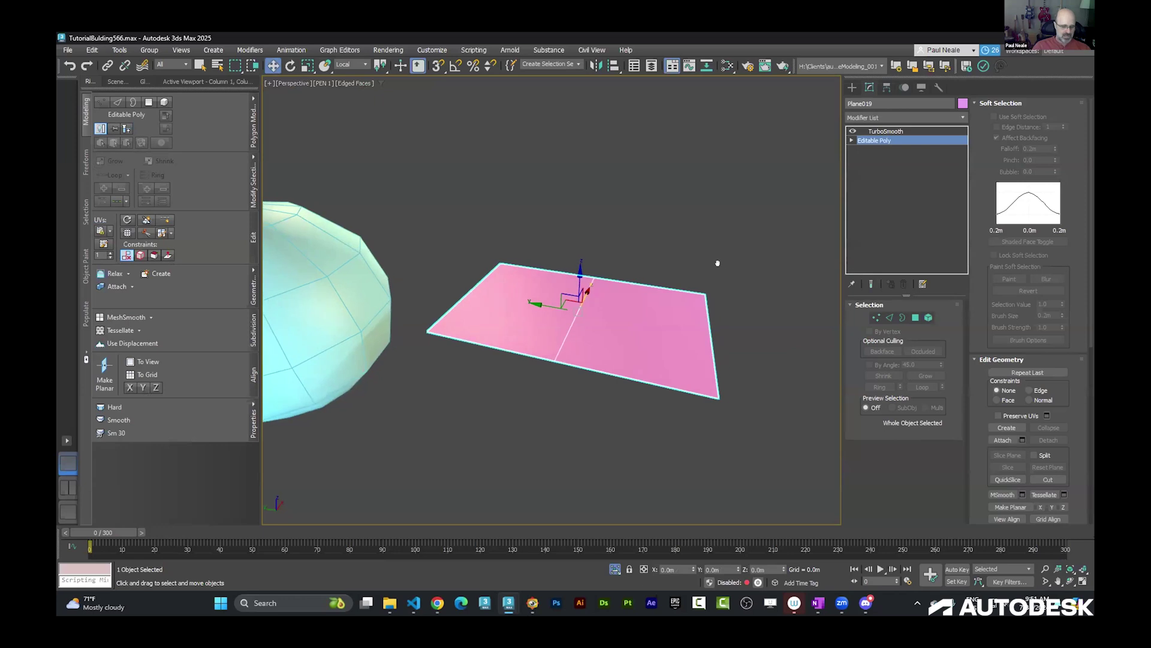
pyautogui.press('1')
pyautogui.moveTo(678, 249); pyautogui.dragTo(749, 401)
pyautogui.keyDown('alt'); pyautogui.moveTo(757, 331); pyautogui.dragTo(765, 334, button='middle'); pyautogui.keyUp('alt')
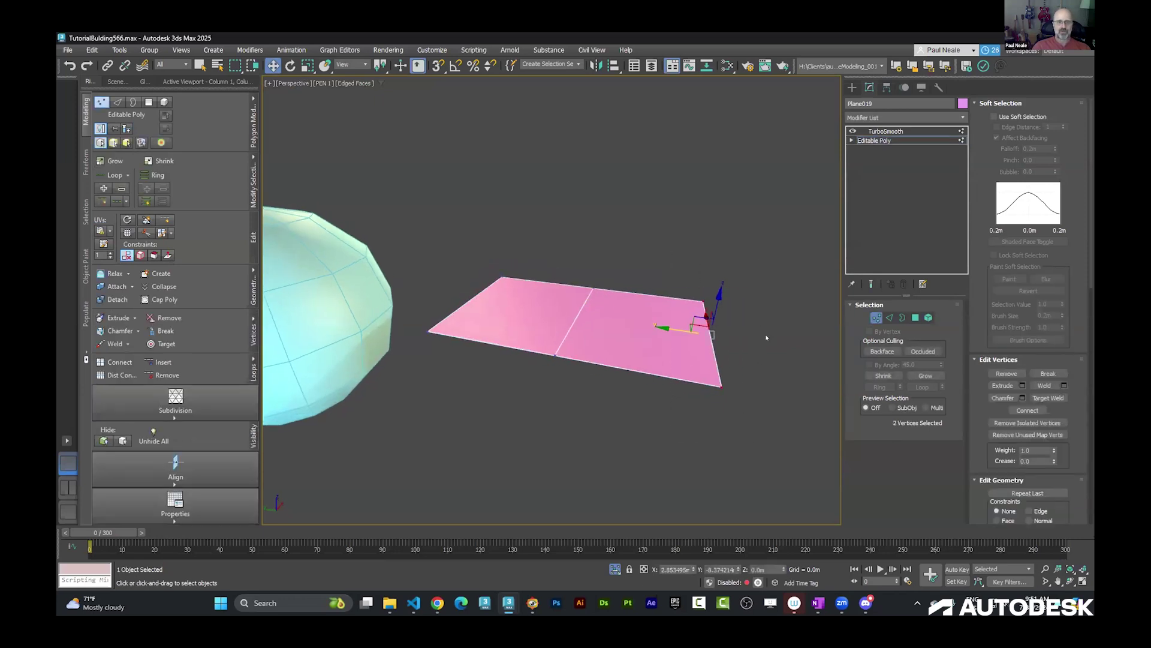
pyautogui.hotkey('alt', 'q')
pyautogui.hotkey('ctrl', 'e')
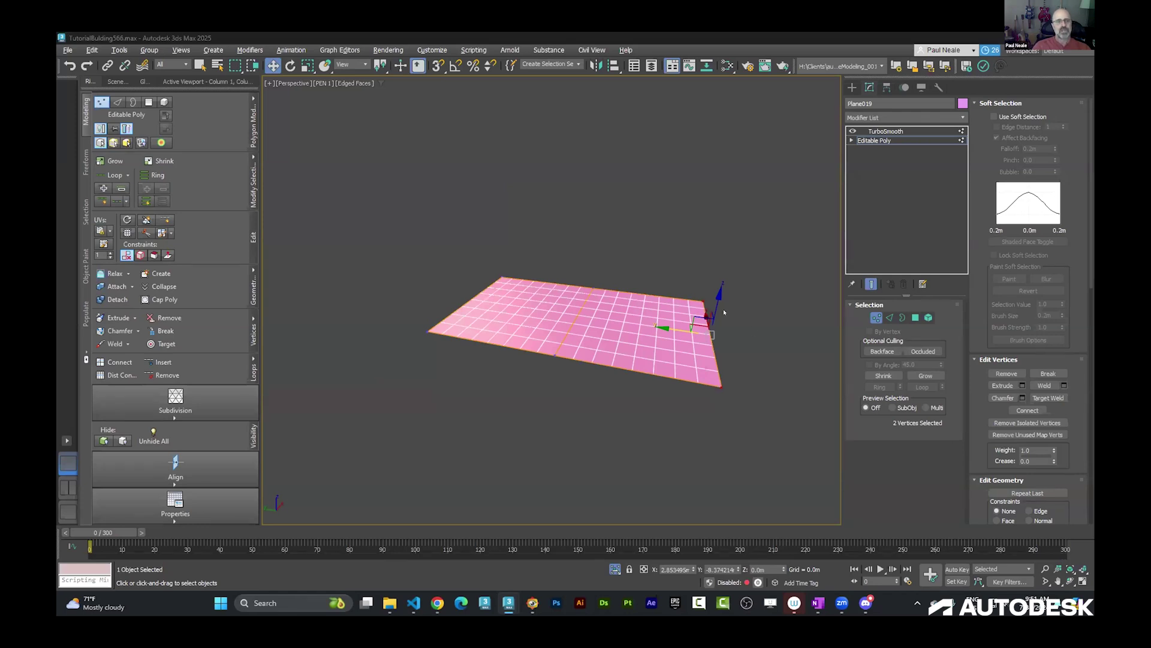
pyautogui.moveTo(719, 300); pyautogui.dragTo(716, 237)
pyautogui.keyDown('alt'); pyautogui.moveTo(717, 236); pyautogui.dragTo(689, 237, button='middle'); pyautogui.keyUp('alt')
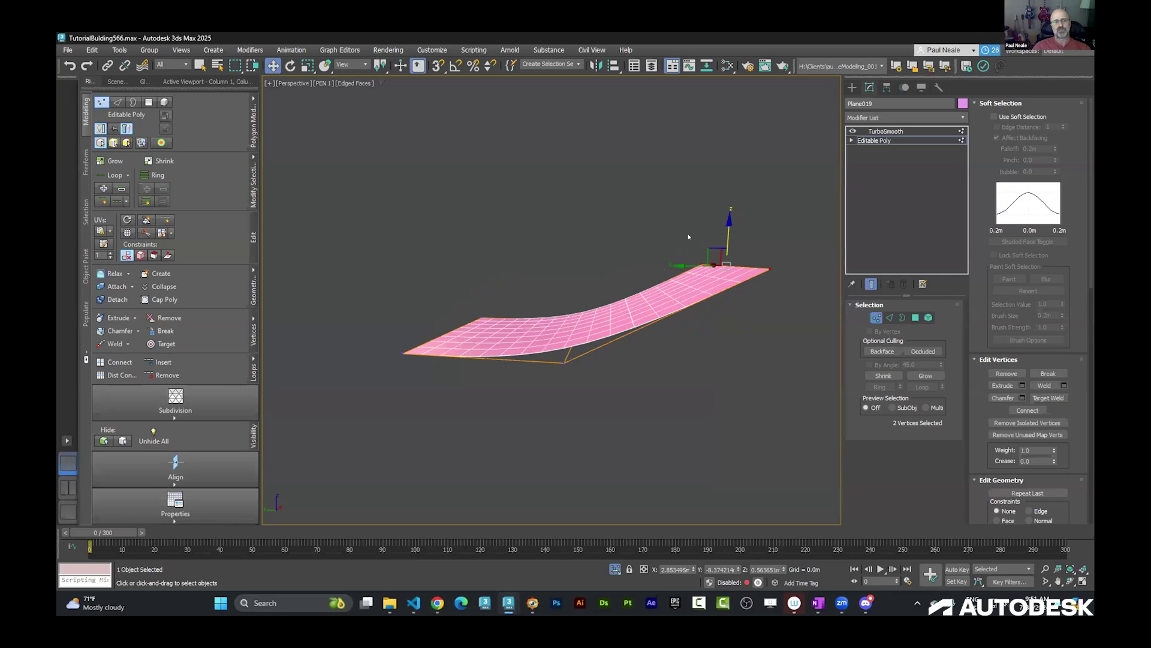
pyautogui.moveTo(716, 257); pyautogui.dragTo(589, 186)
pyautogui.keyDown('alt'); pyautogui.moveTo(640, 229); pyautogui.dragTo(639, 236, button='middle'); pyautogui.keyUp('alt')
# Extend the plane's raised end edge into new polygons that curl over and down
pyautogui.press('2')
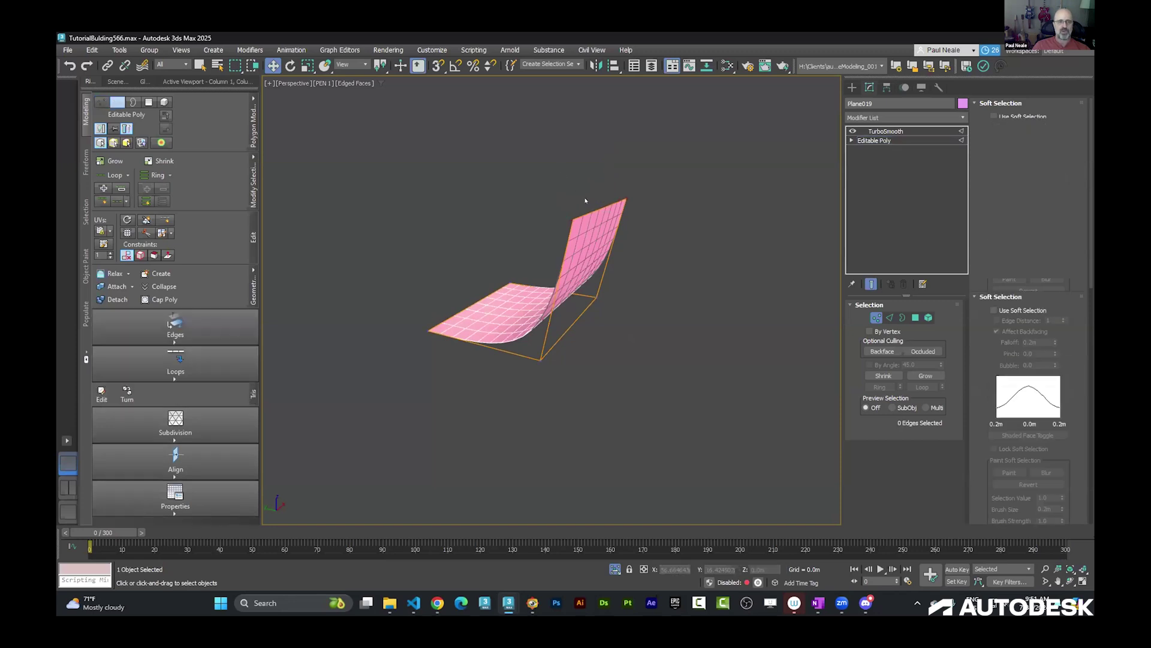
pyautogui.moveTo(622, 159)
pyautogui.mouseDown()
pyautogui.moveTo(673, 180)
pyautogui.moveTo(690, 174)
pyautogui.moveTo(710, 237)
pyautogui.moveTo(663, 330)
pyautogui.moveTo(702, 314)
pyautogui.mouseUp()
pyautogui.keyDown('alt'); pyautogui.moveTo(702, 314); pyautogui.dragTo(653, 312, button='middle'); pyautogui.keyUp('alt')
# Inset the outer polygon of the curled section, delete the inner polygon to open a rounded hole, and leave polygon editing
pyautogui.press('4')
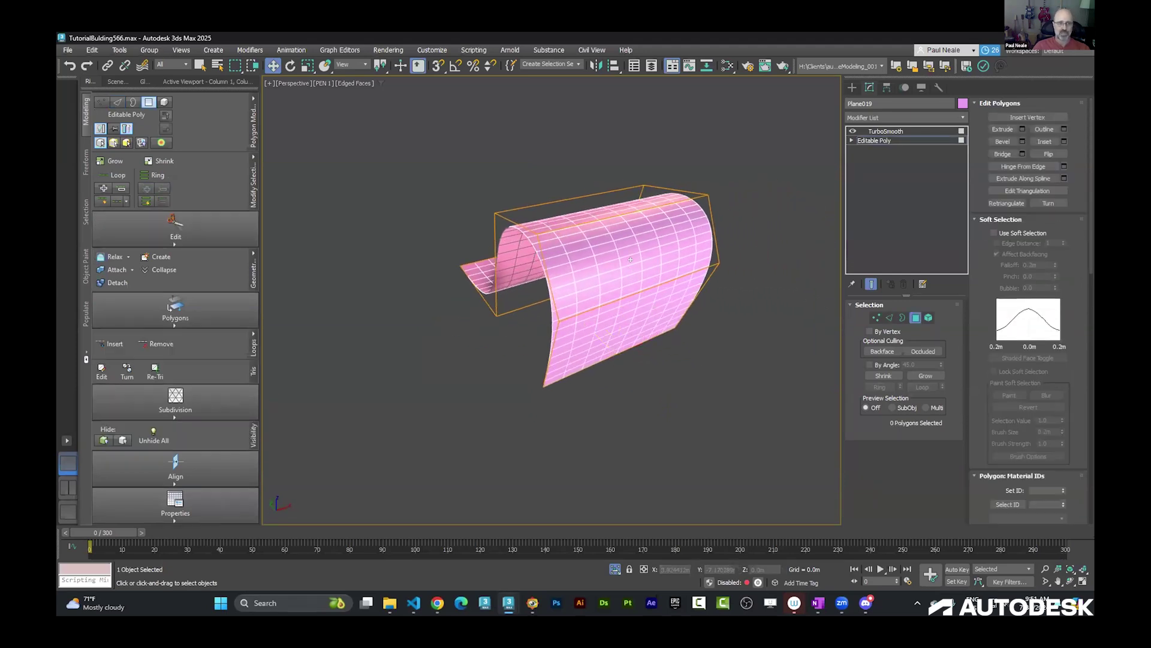
pyautogui.click(632, 260)
pyautogui.press('r')
pyautogui.moveTo(634, 246); pyautogui.dragTo(633, 252)
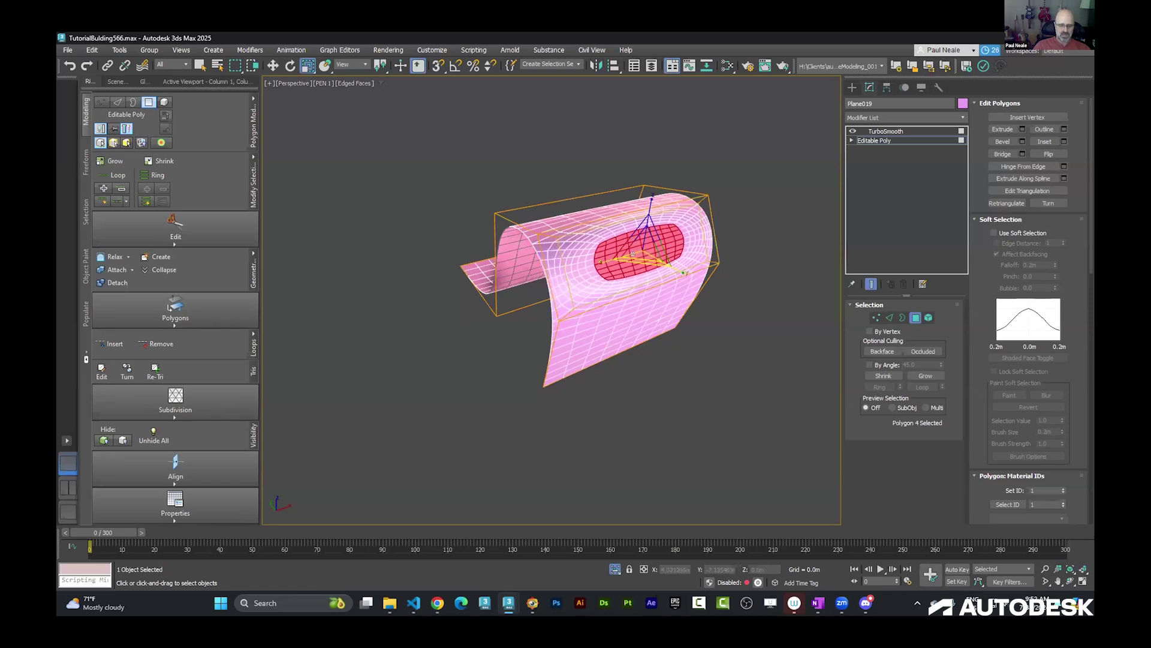
pyautogui.press('Delete')
pyautogui.keyDown('alt'); pyautogui.moveTo(673, 279); pyautogui.dragTo(730, 281, button='middle'); pyautogui.keyUp('alt')
pyautogui.rightClick(729, 280)
pyautogui.click(744, 291)
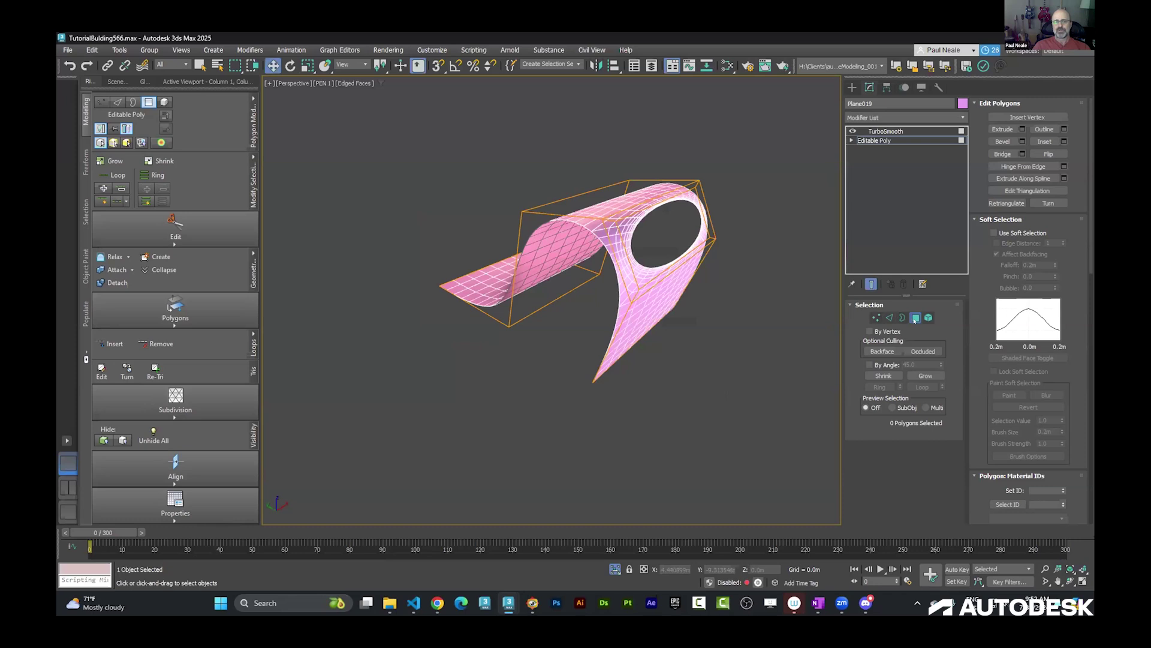
pyautogui.click(915, 317)
pyautogui.keyDown('alt'); pyautogui.moveTo(816, 273); pyautogui.dragTo(793, 287, button='middle'); pyautogui.keyUp('alt')
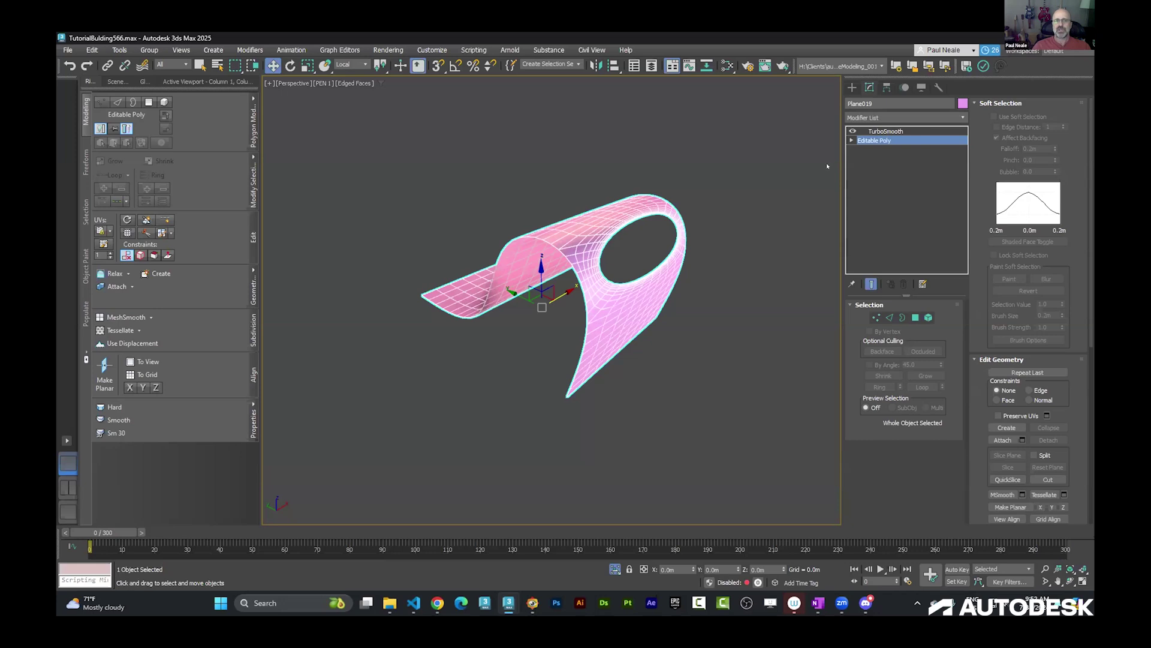
# Try adding edge loops to the curled surface with SwiftLoop, and undo the changes
pyautogui.moveTo(671, 310); pyautogui.dragTo(635, 270)
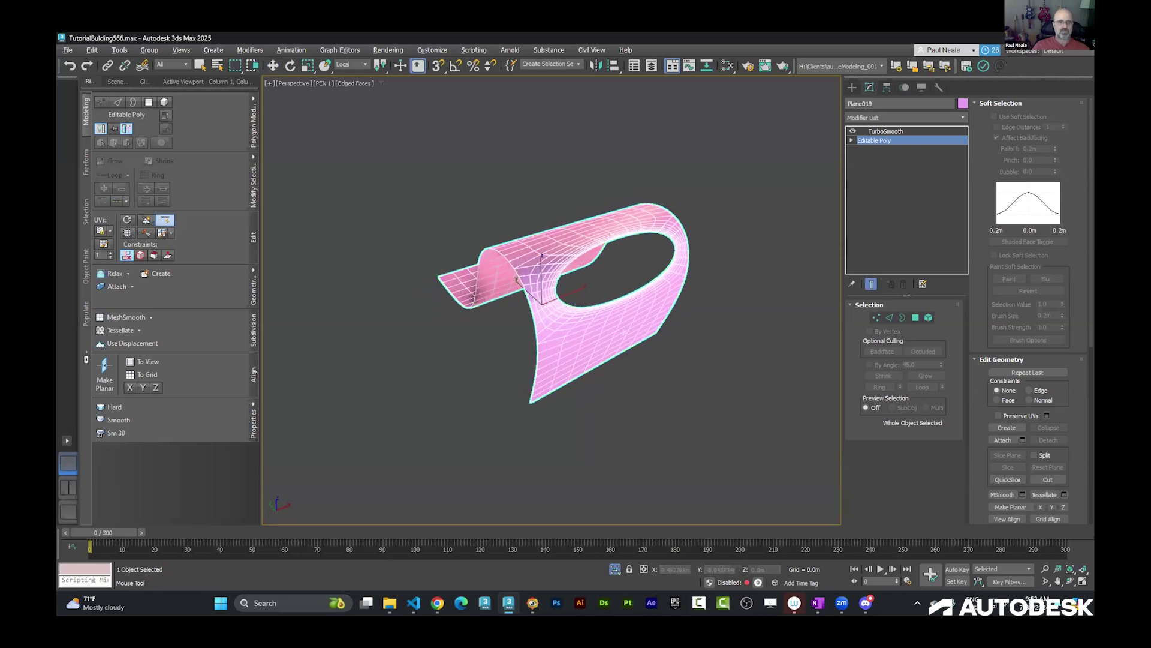
pyautogui.hotkey('ctrl', 'z')
pyautogui.hotkey('ctrl', 'z')
pyautogui.hotkey('ctrl', 'z')
pyautogui.hotkey('ctrl', 'z')
pyautogui.press('w')
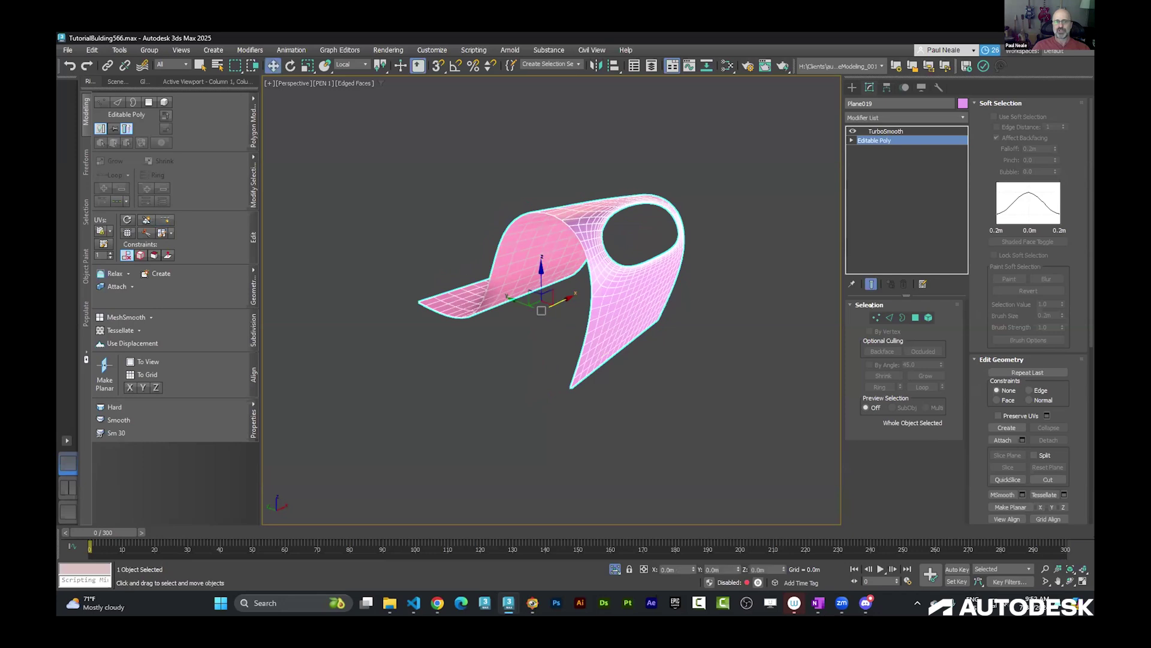
# Enter edge editing on the curled plane and view its control cage around the smoothed surface
pyautogui.click(889, 317)
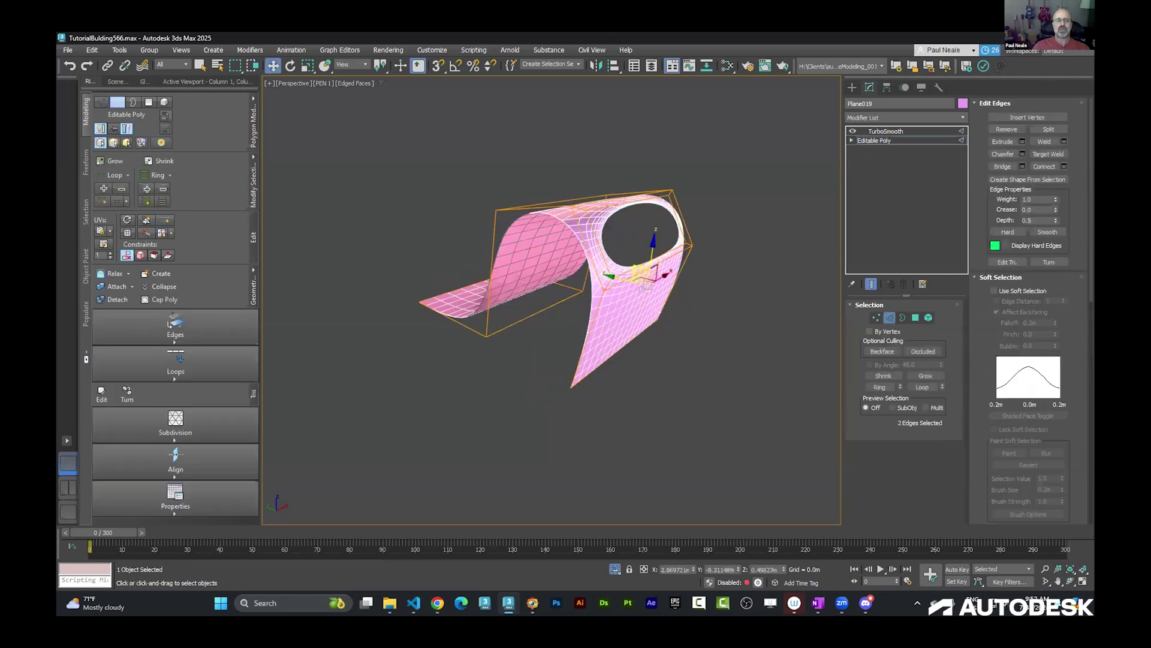
pyautogui.keyDown('alt'); pyautogui.moveTo(703, 306); pyautogui.dragTo(717, 303, button='middle'); pyautogui.keyUp('alt')
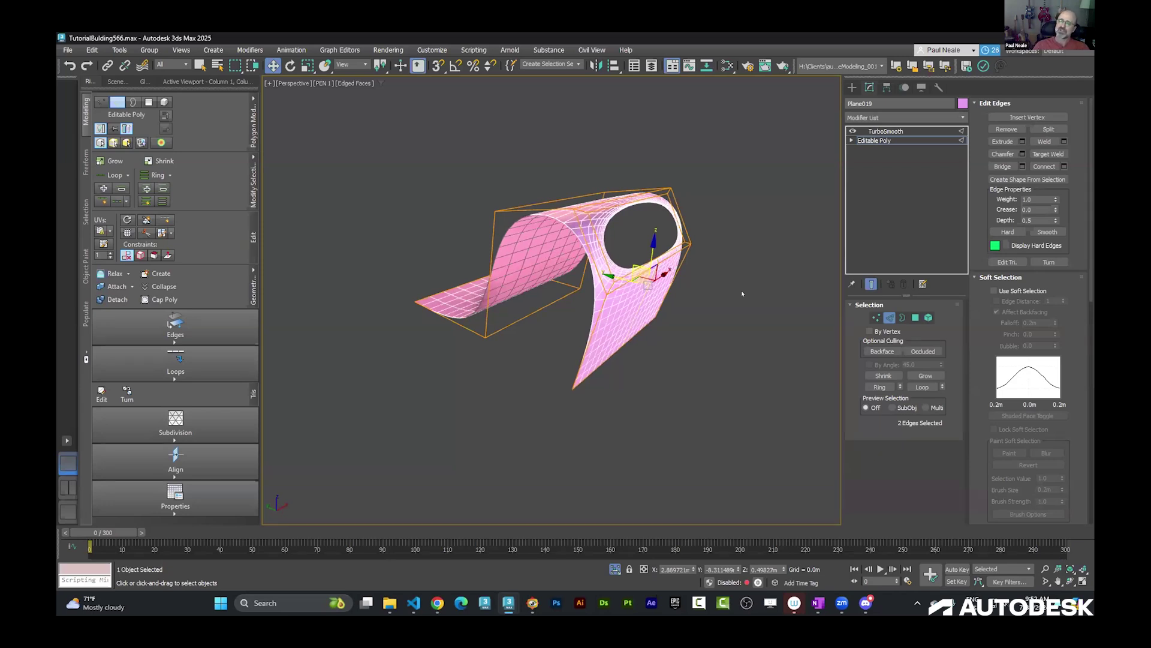
# Switch to the YouTube channel page in Chrome and look over the channel header and its latest 3DS Max videos
pyautogui.moveTo(437, 603)
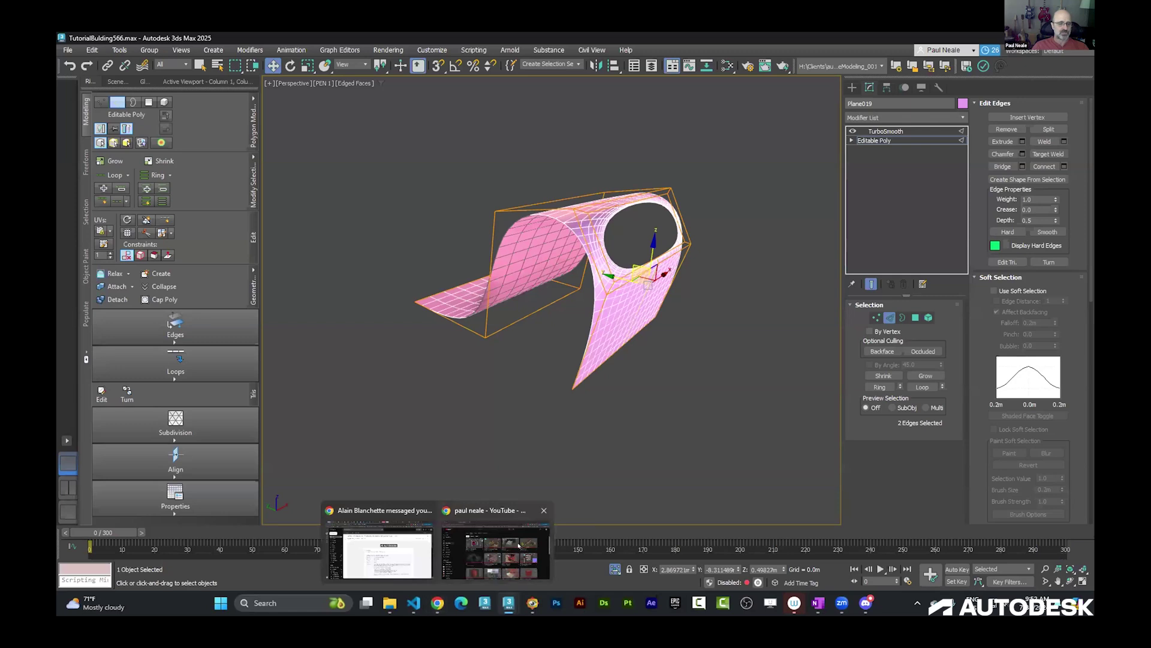
pyautogui.click(491, 539)
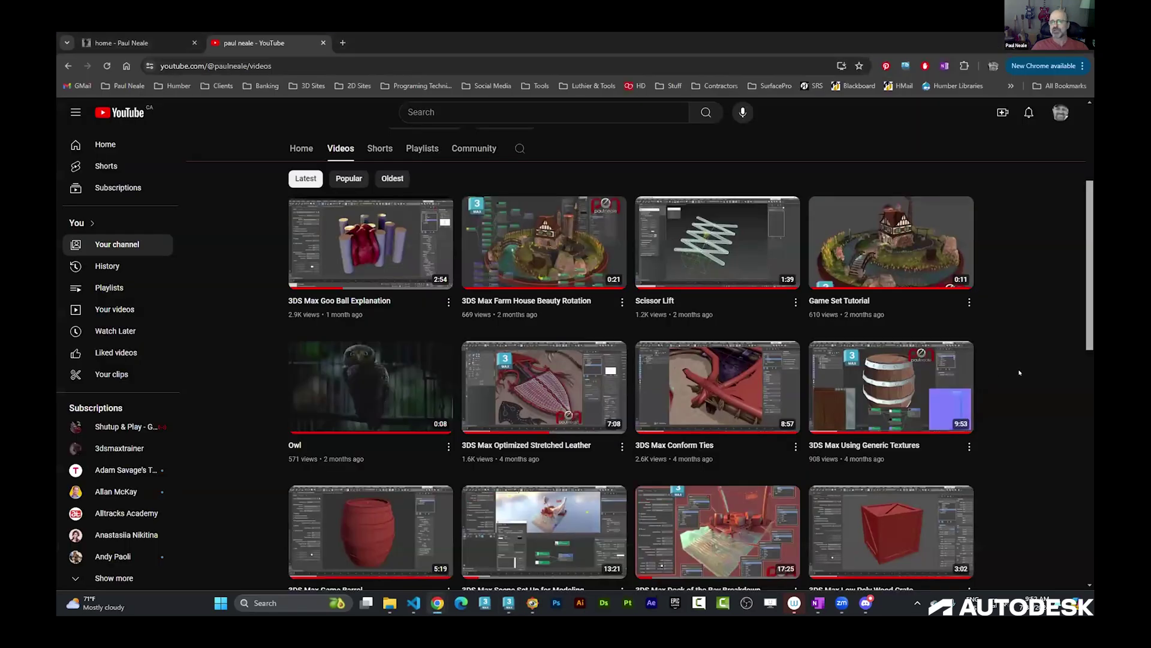
pyautogui.scroll(4, 1020, 373)
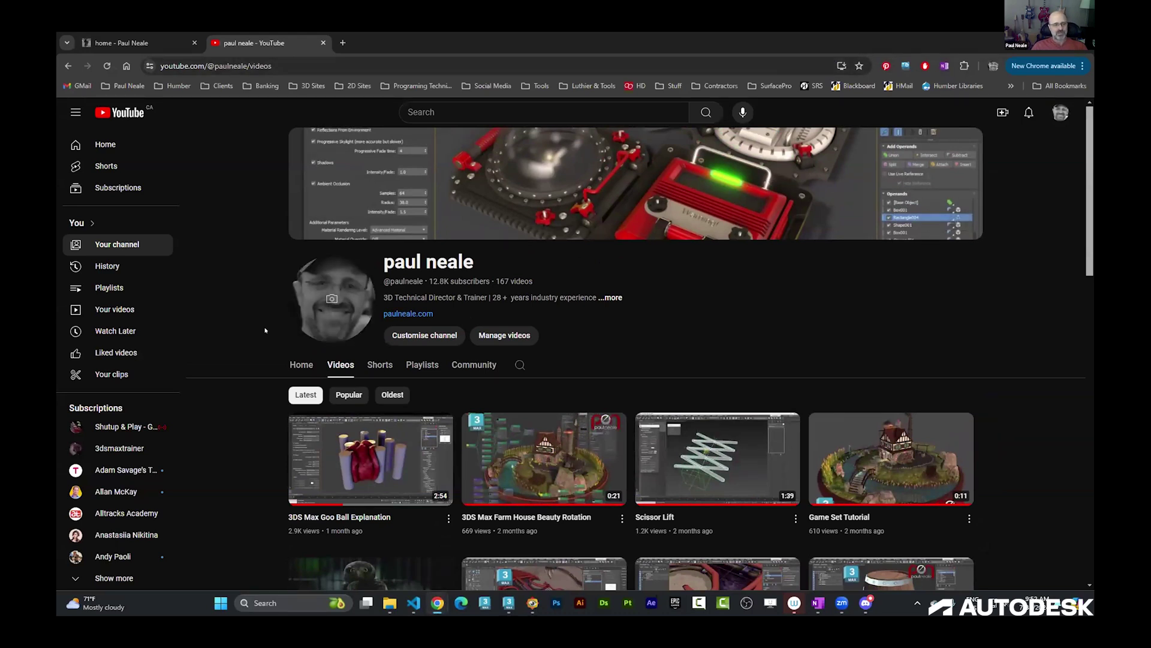
pyautogui.scroll(-3, 267, 339)
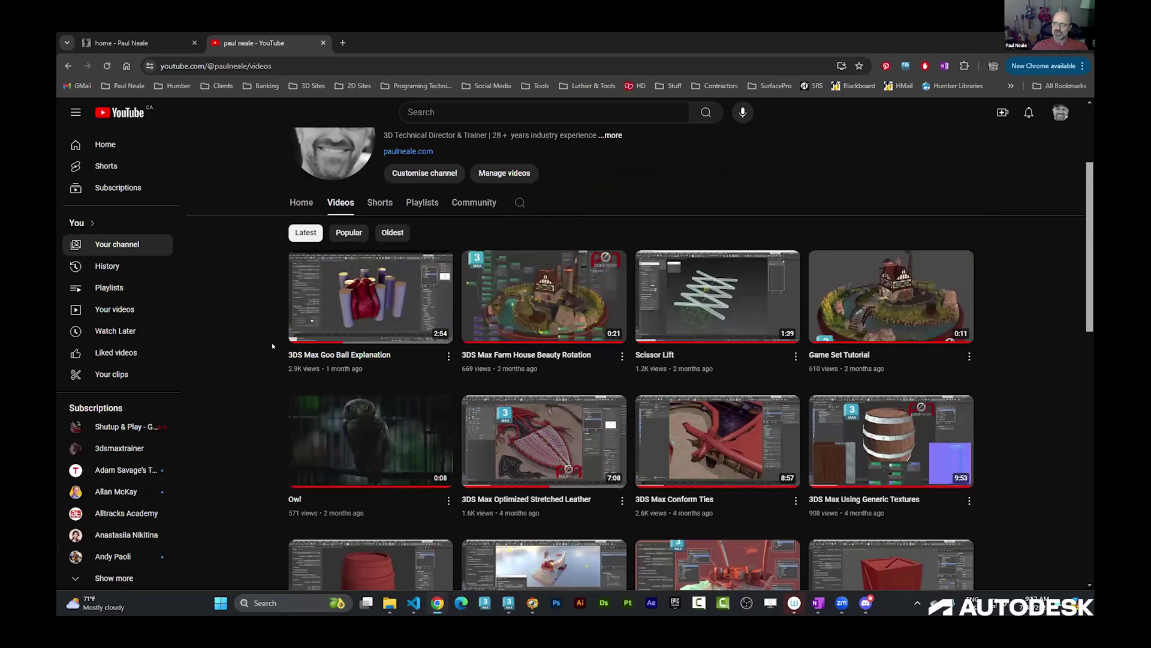
pyautogui.moveTo(768, 463)
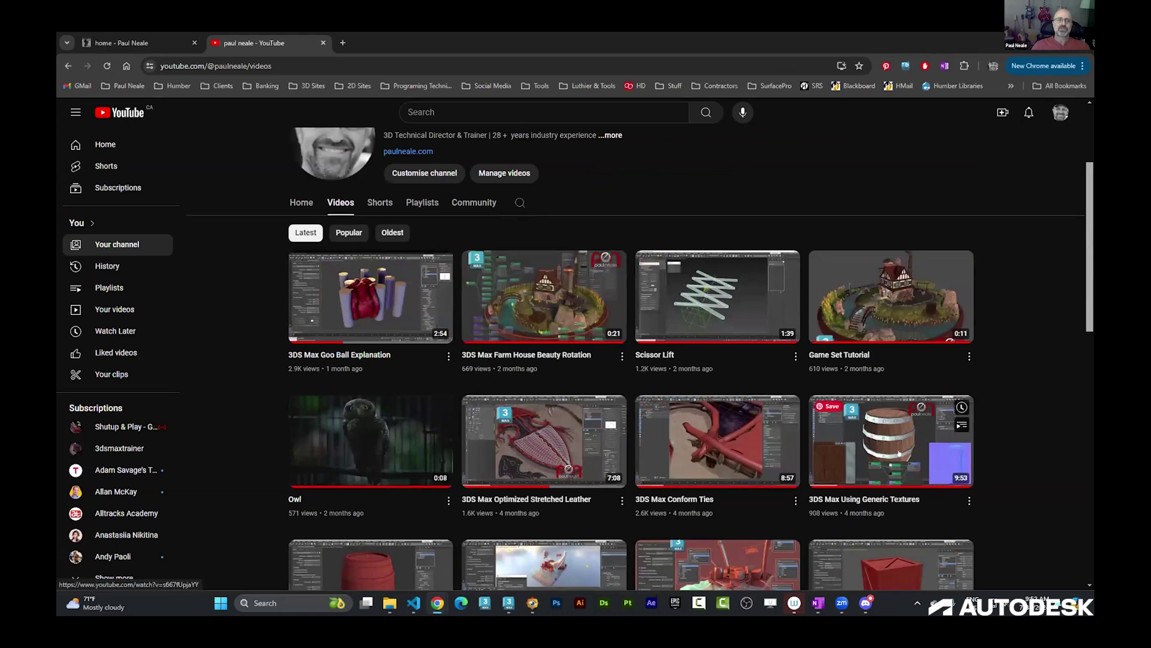
pyautogui.scroll(-1, 1026, 444)
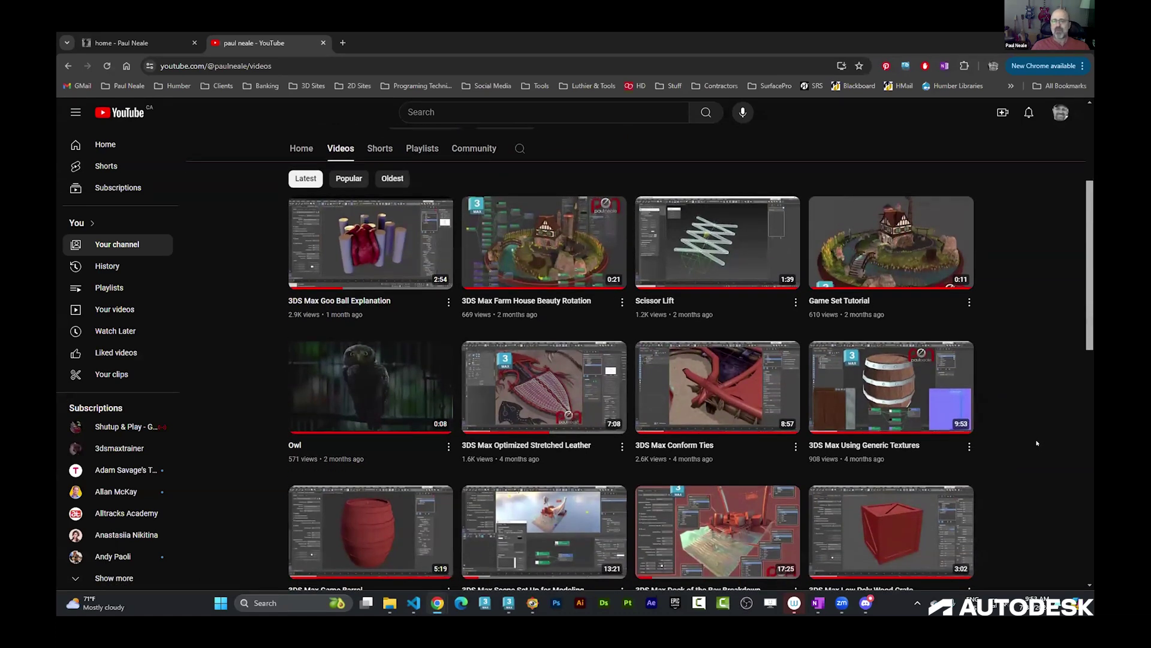
pyautogui.scroll(-3, 1027, 441)
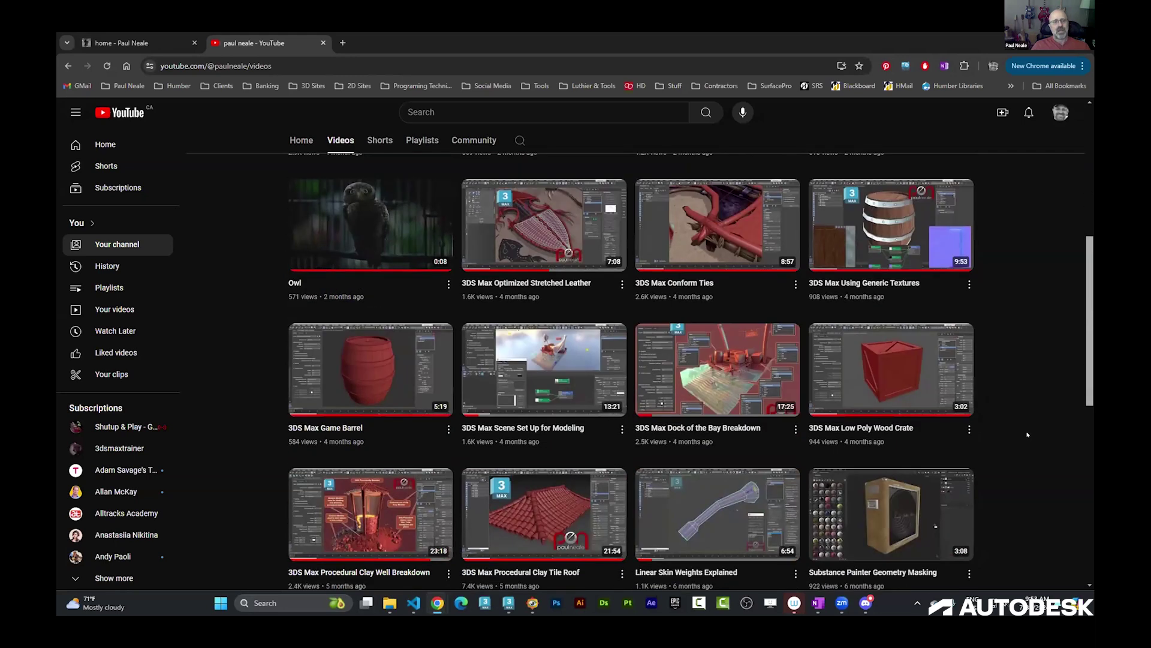
pyautogui.scroll(5, 1027, 434)
pyautogui.moveTo(726, 384)
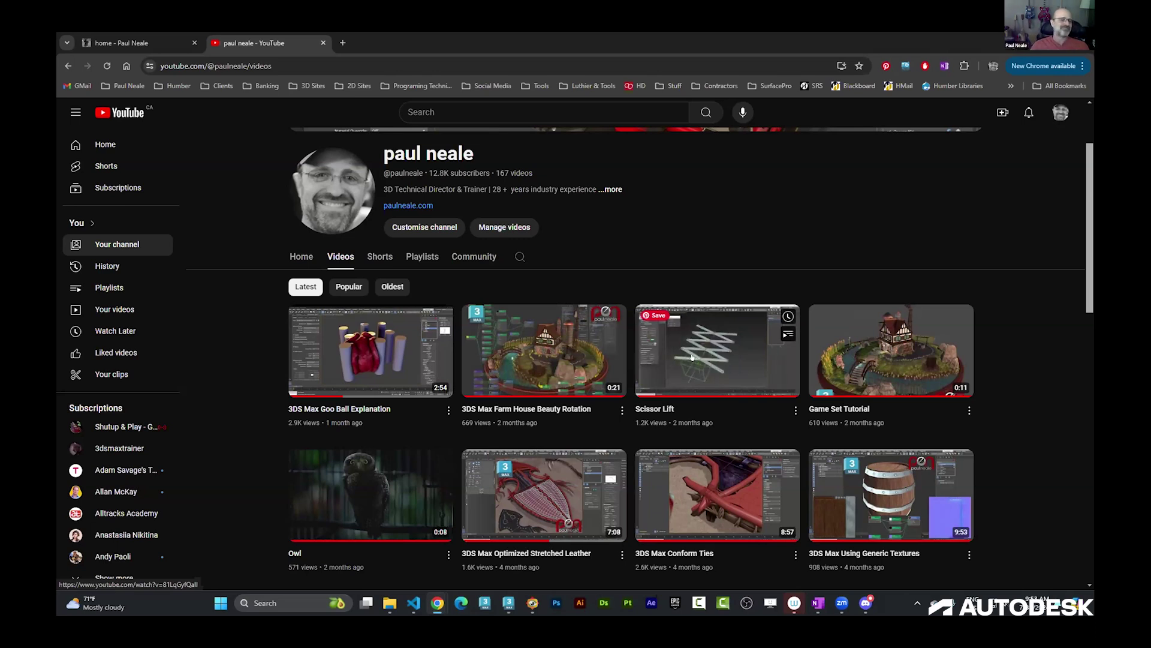
pyautogui.scroll(-2, 811, 408)
pyautogui.scroll(1, 372, 312)
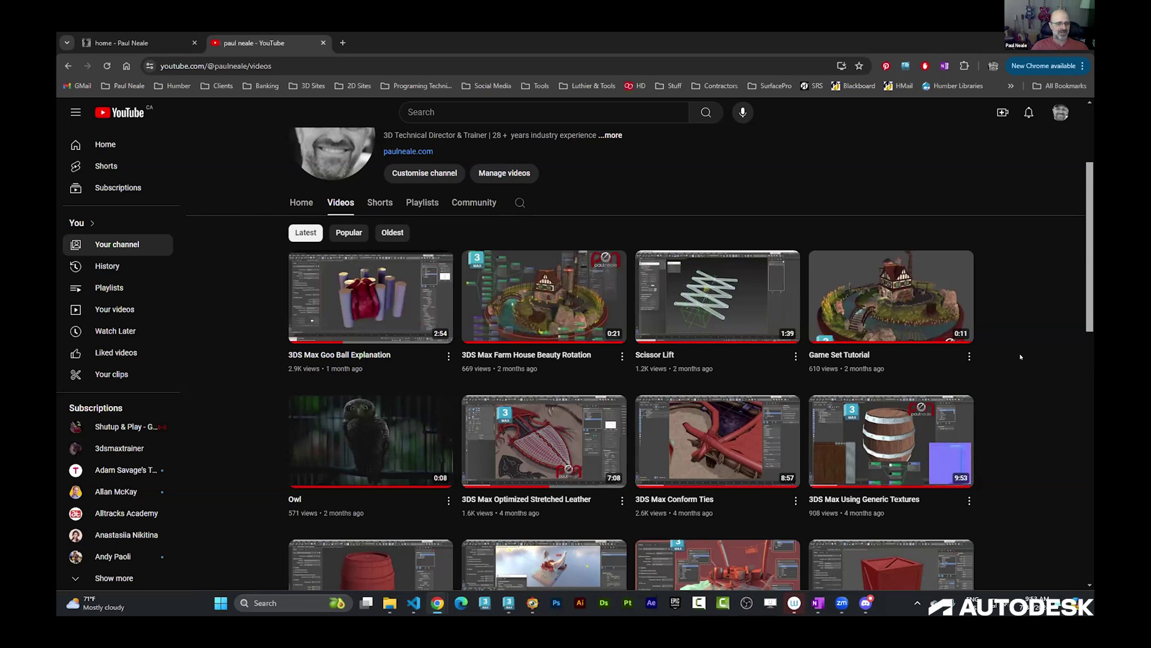
# Look through the channel's older videos down to the 3DS Max Car Modeling series, and return to the channel header
pyautogui.scroll(-6, 1020, 357)
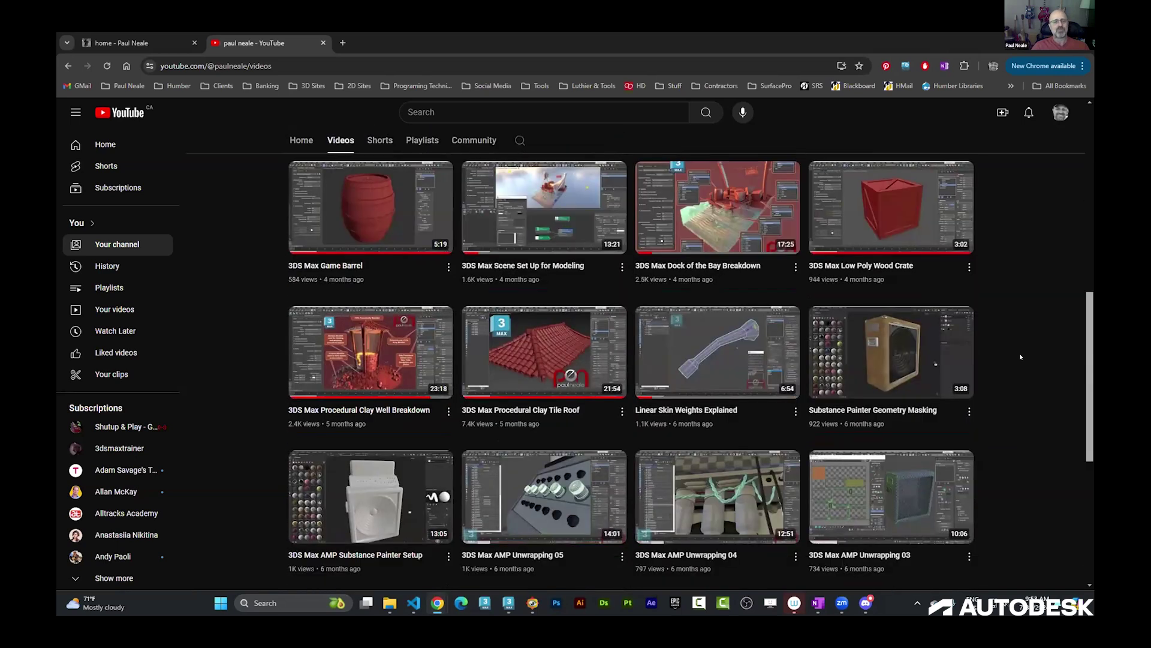
pyautogui.scroll(-5, 1020, 357)
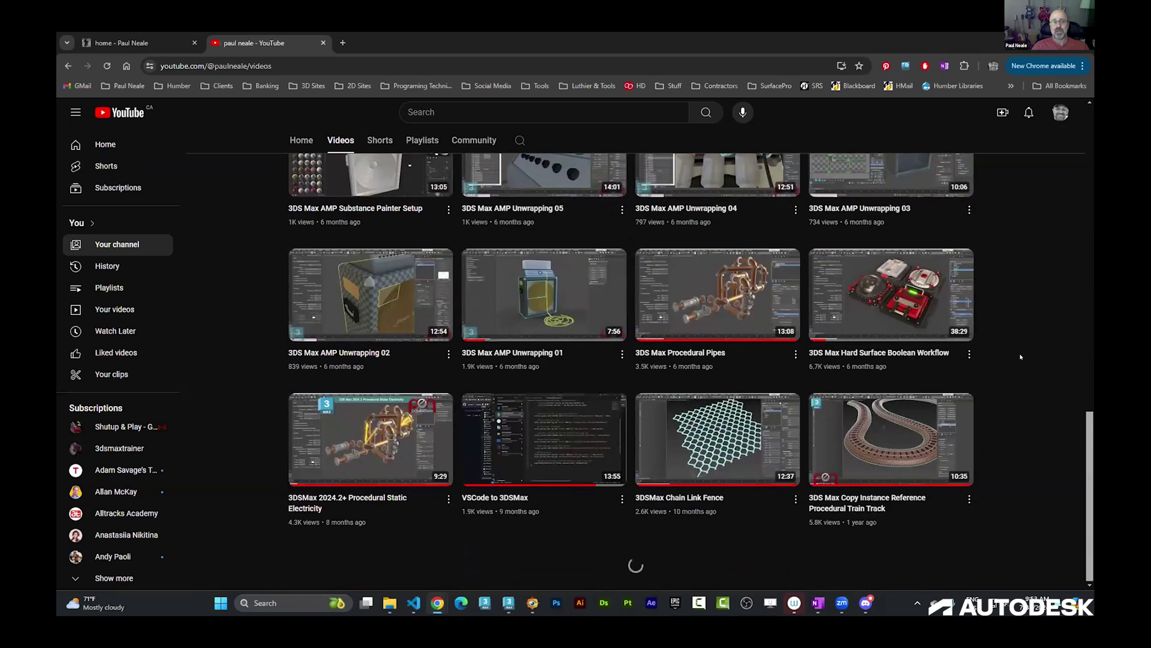
pyautogui.scroll(-5, 1021, 357)
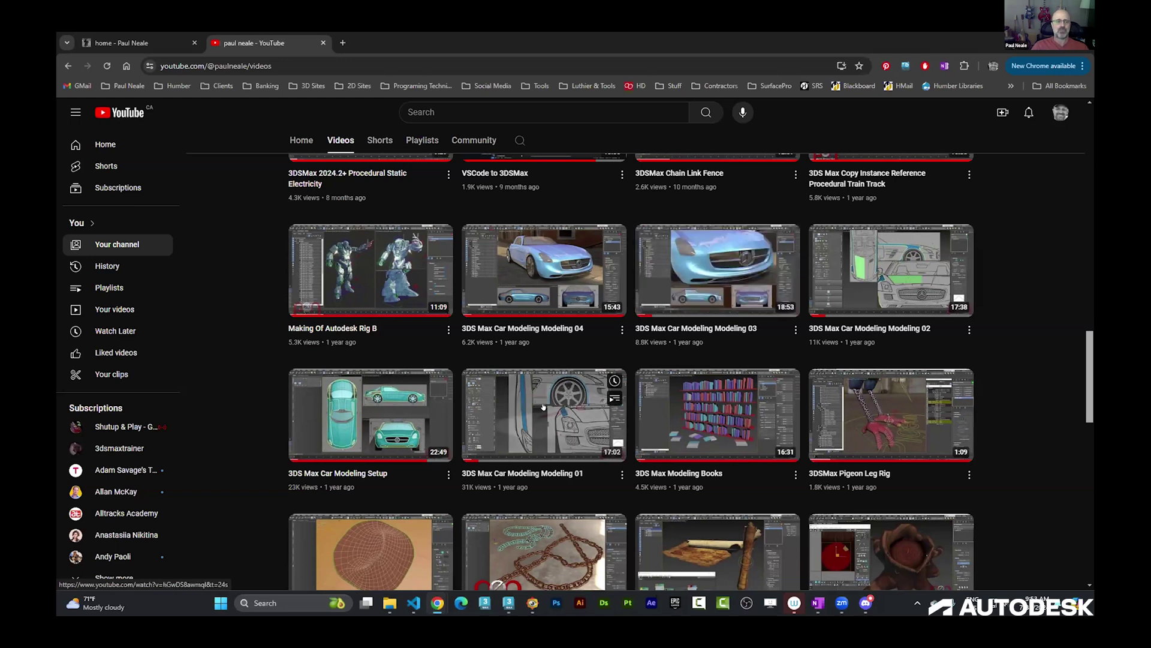
pyautogui.moveTo(529, 427)
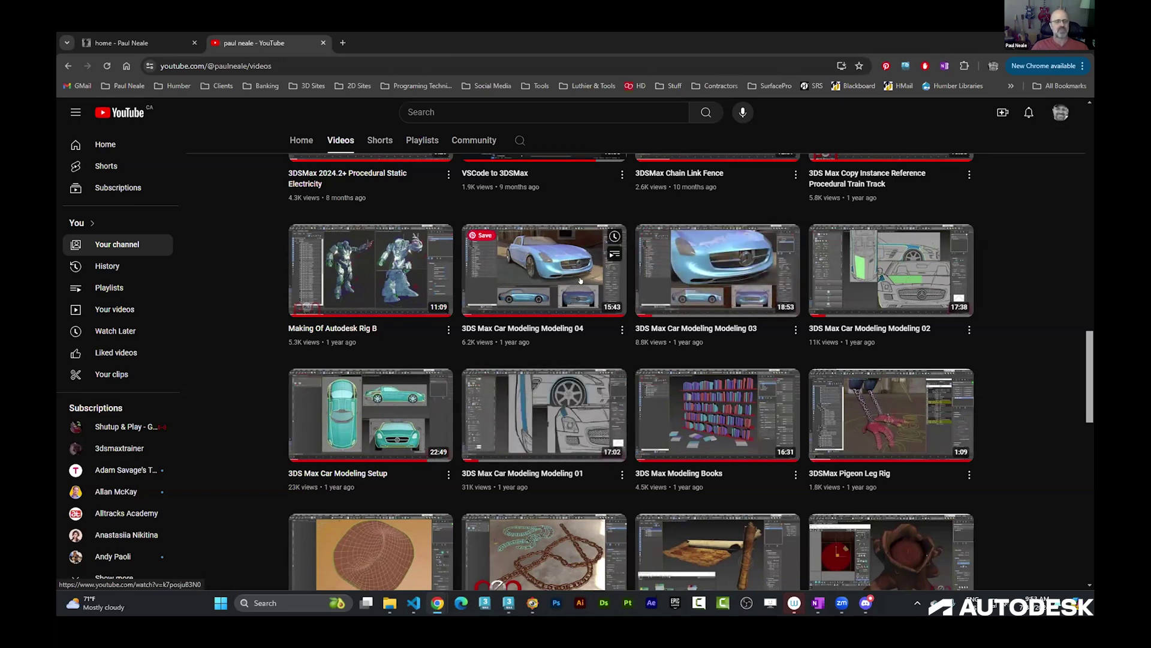
pyautogui.moveTo(604, 286)
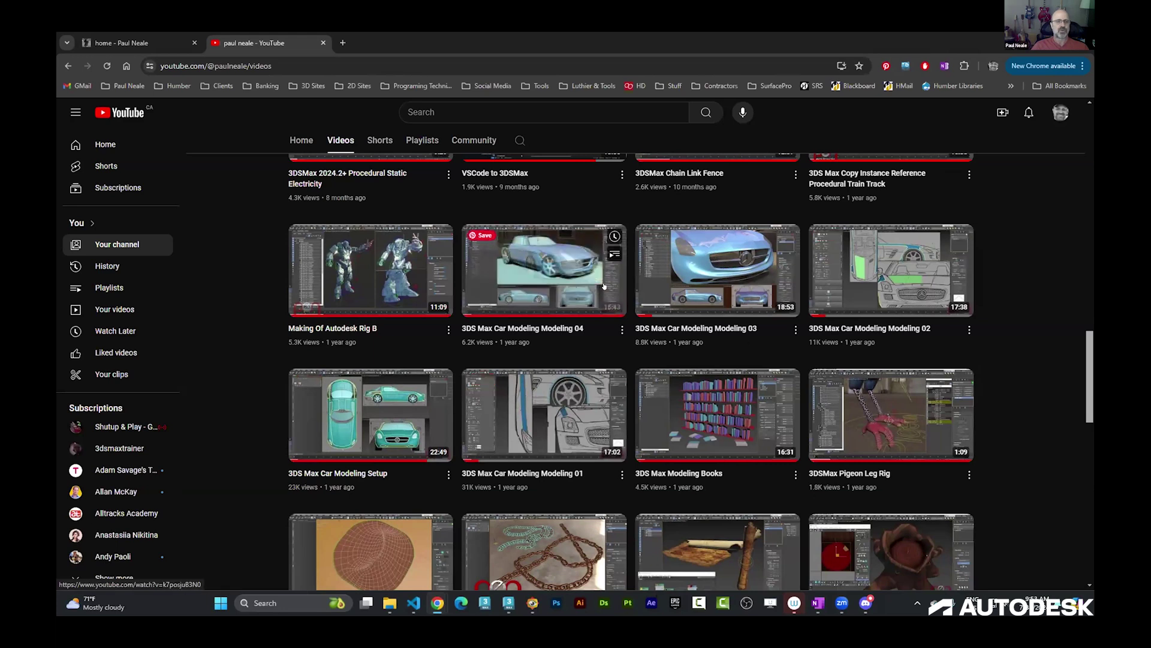
pyautogui.scroll(-3, 604, 286)
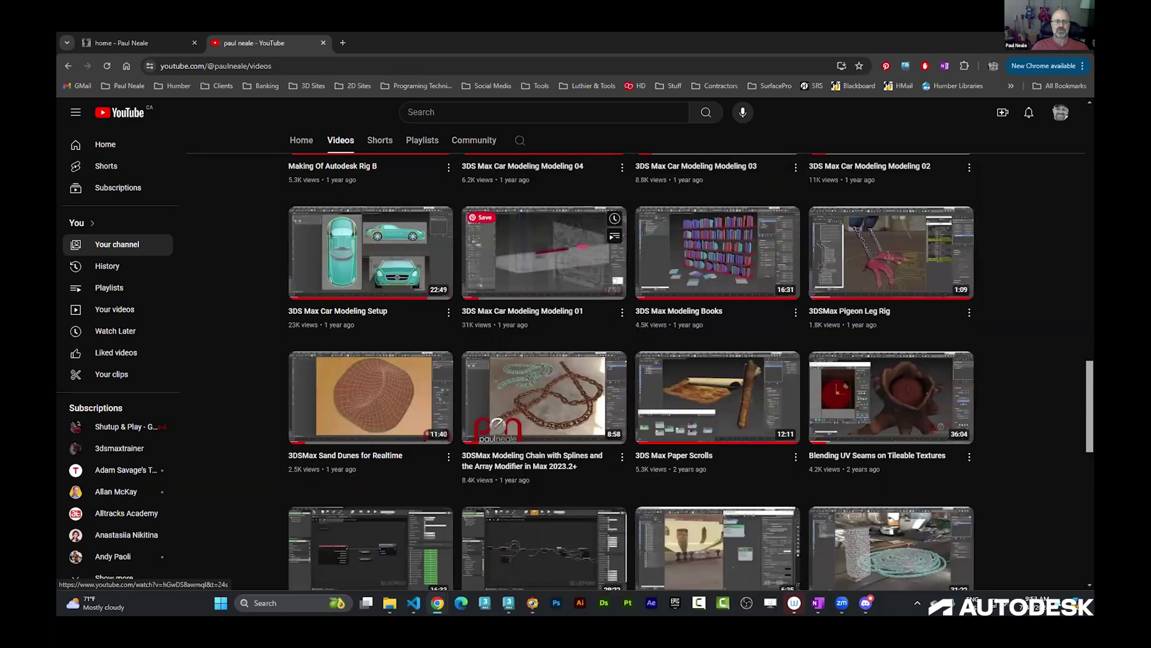
pyautogui.scroll(10, 716, 279)
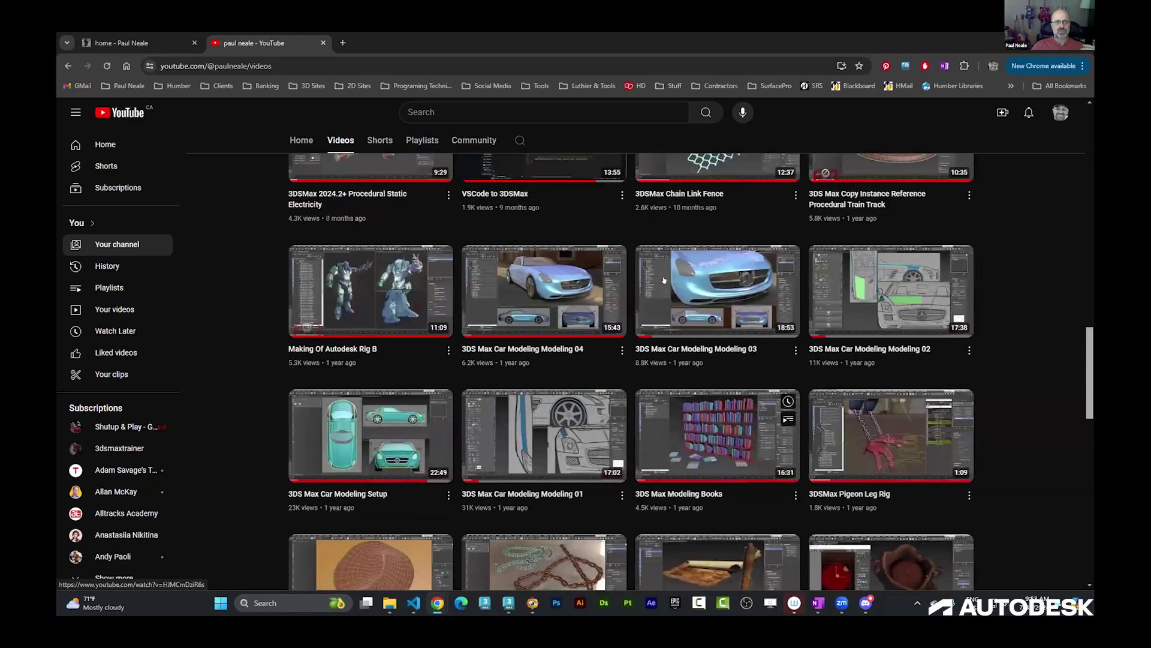
pyautogui.scroll(10, 716, 278)
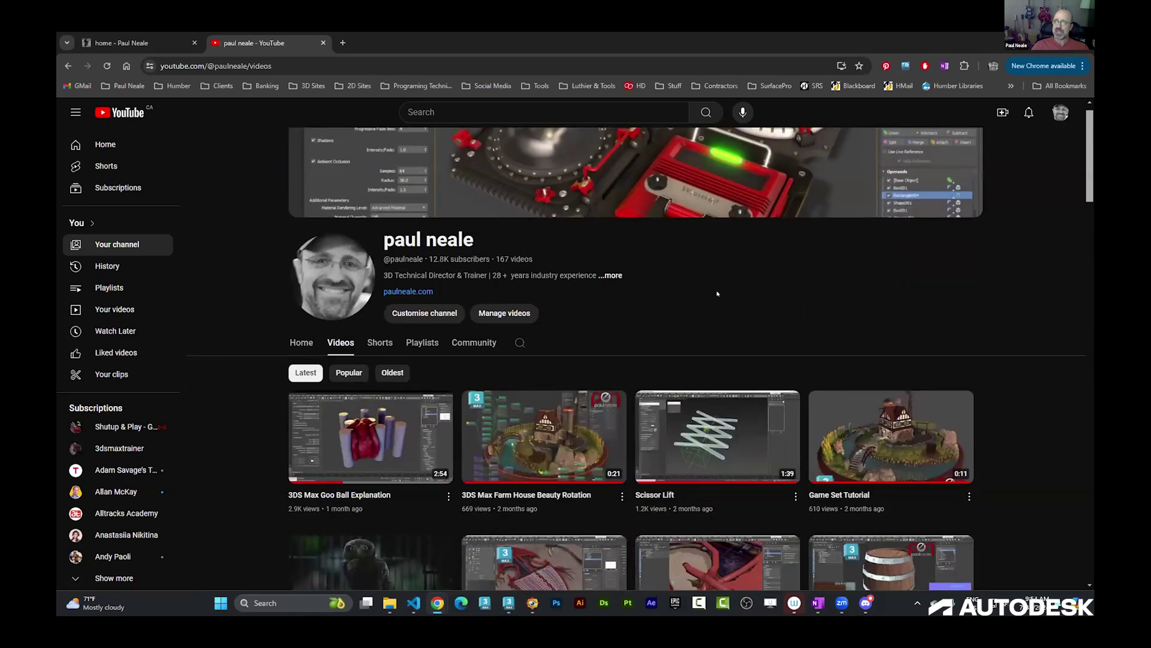
# Switch to the presenter's website and look over the home page's biography, client logos and articles
pyautogui.click(146, 43)
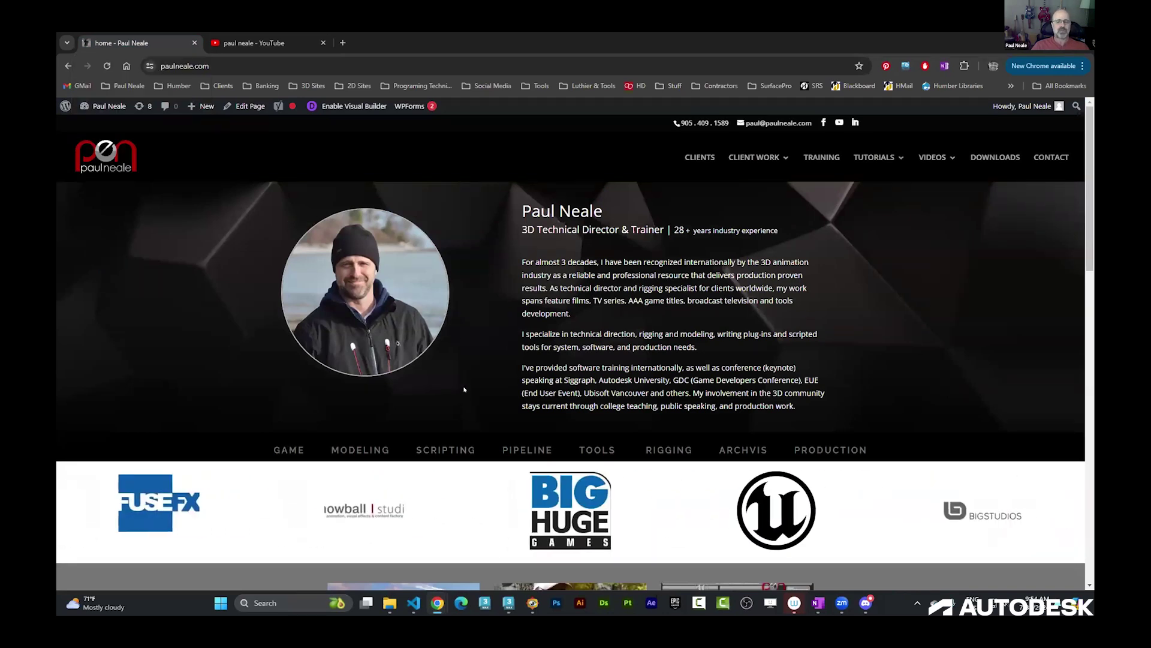
pyautogui.scroll(-5, 474, 387)
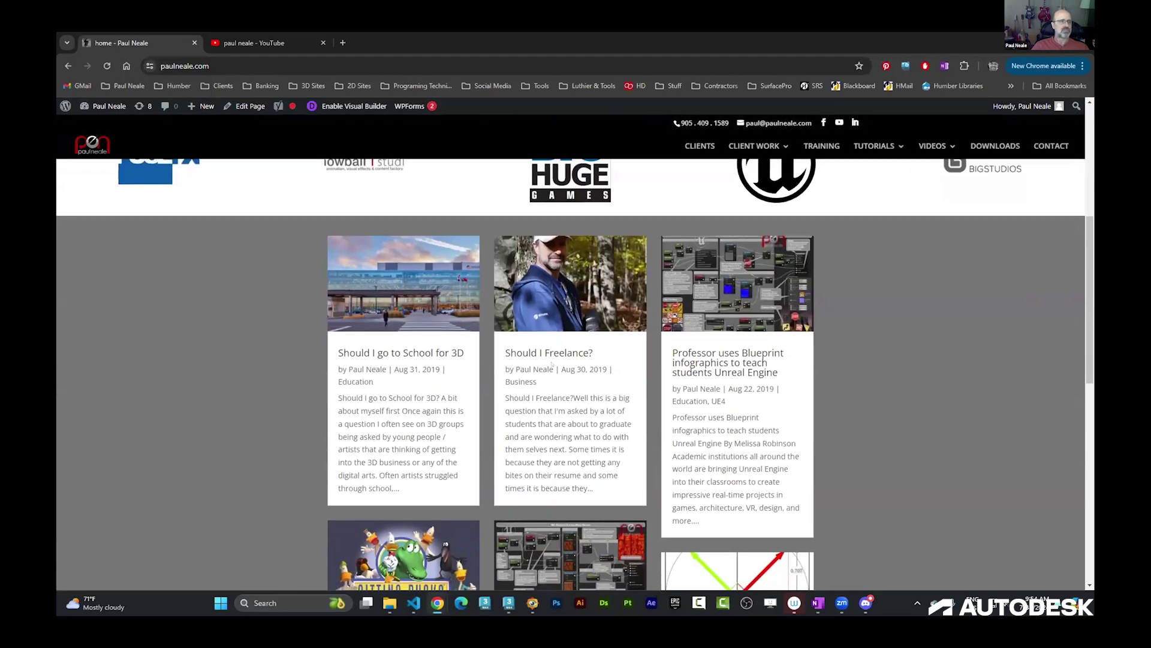
pyautogui.scroll(5, 407, 235)
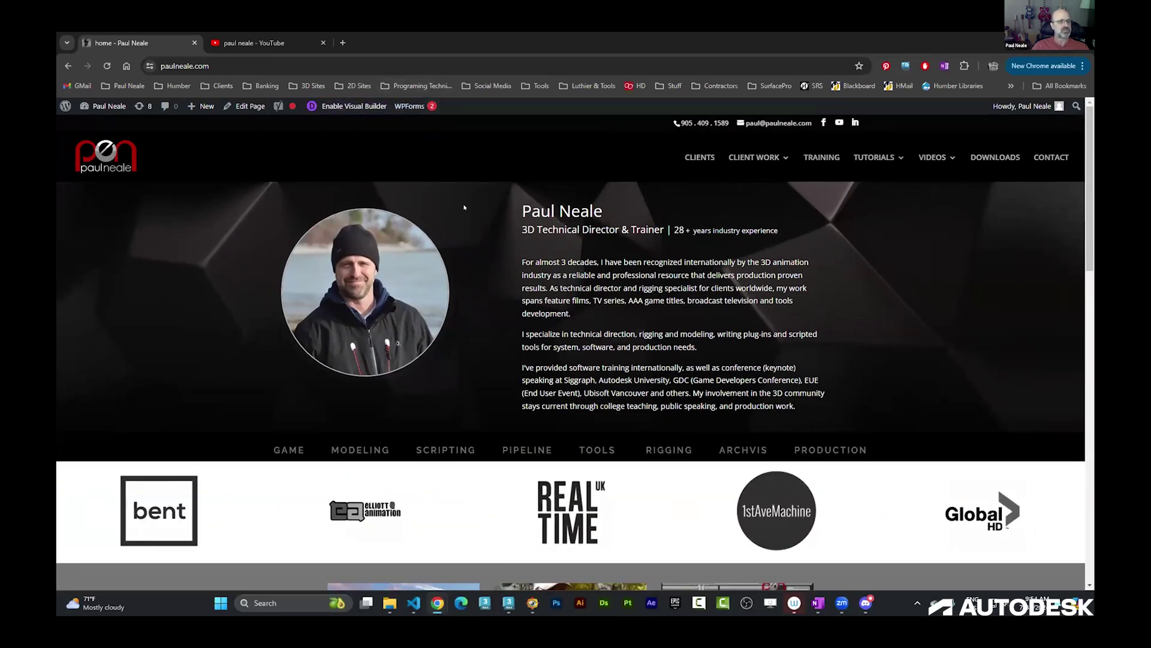
pyautogui.scroll(-2, 487, 219)
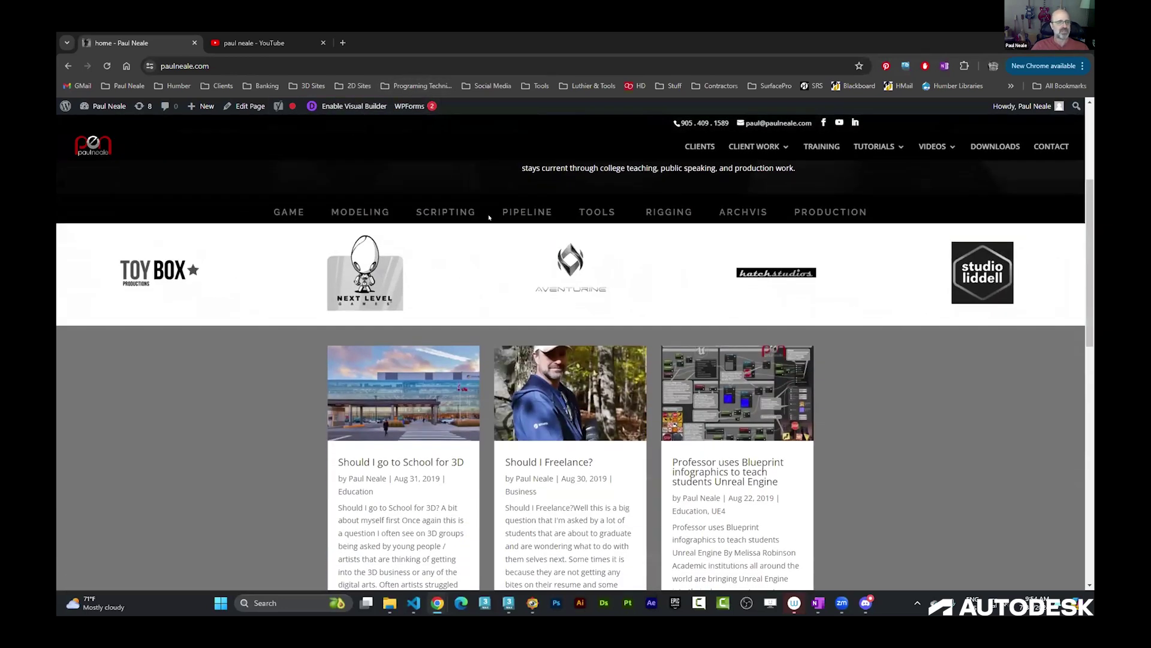
pyautogui.scroll(1, 492, 227)
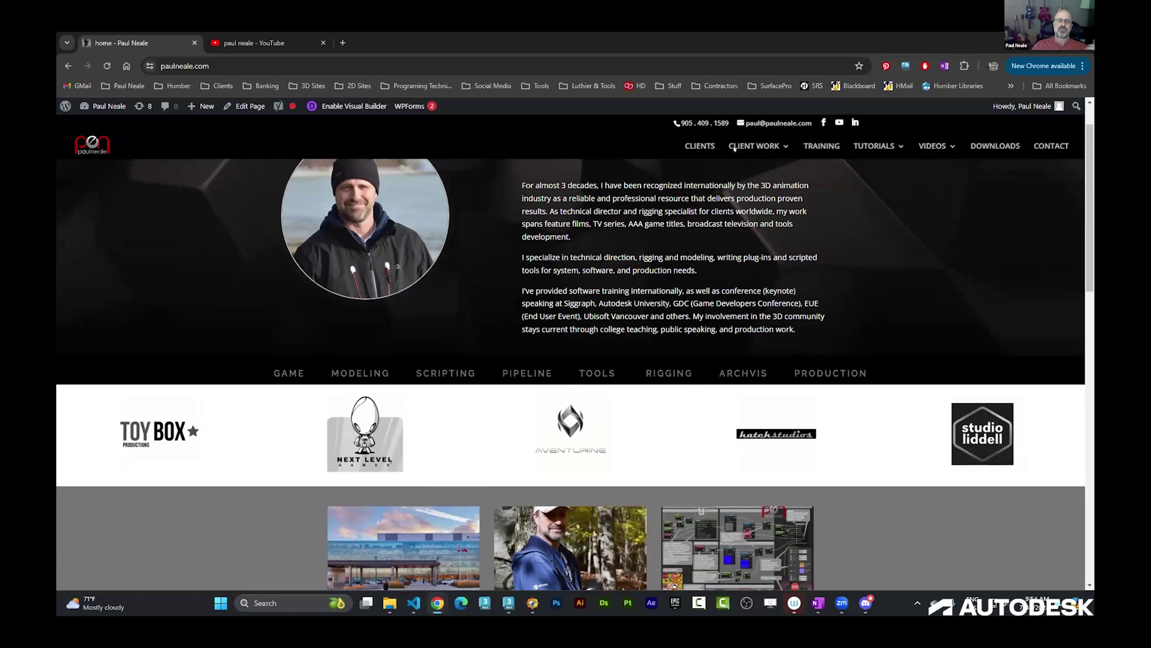
# Open the website's 3DS Max Poly Modeling Hotkeys tutorial, view its hotkey chart enlarged, and close the chart
pyautogui.moveTo(878, 149)
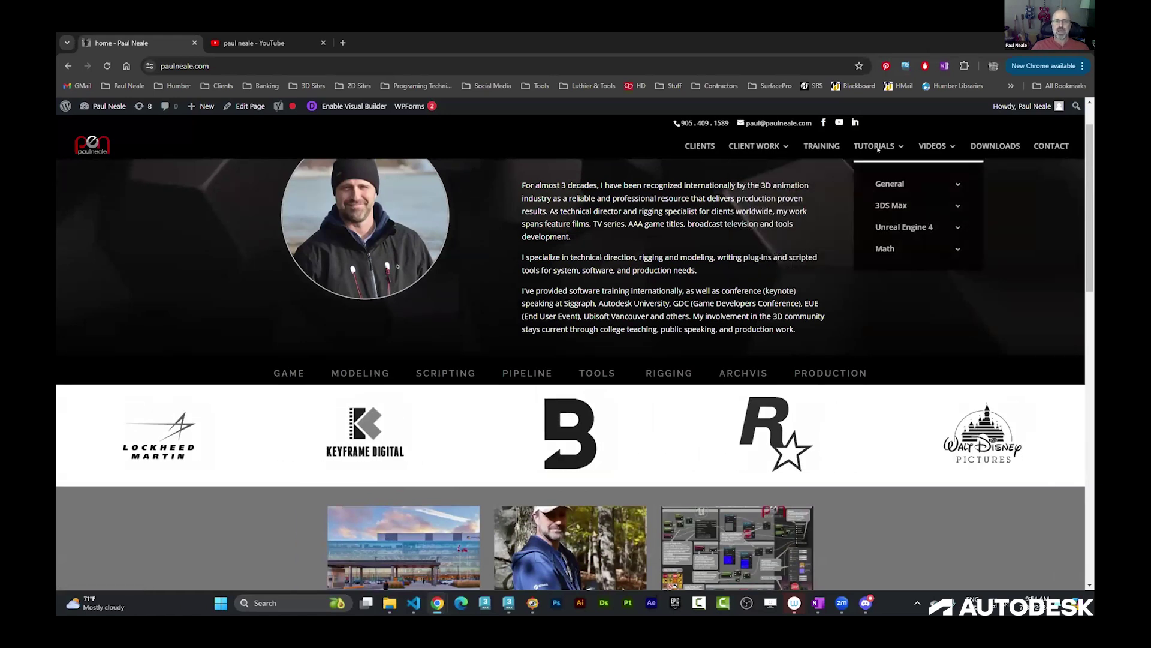
pyautogui.moveTo(889, 190)
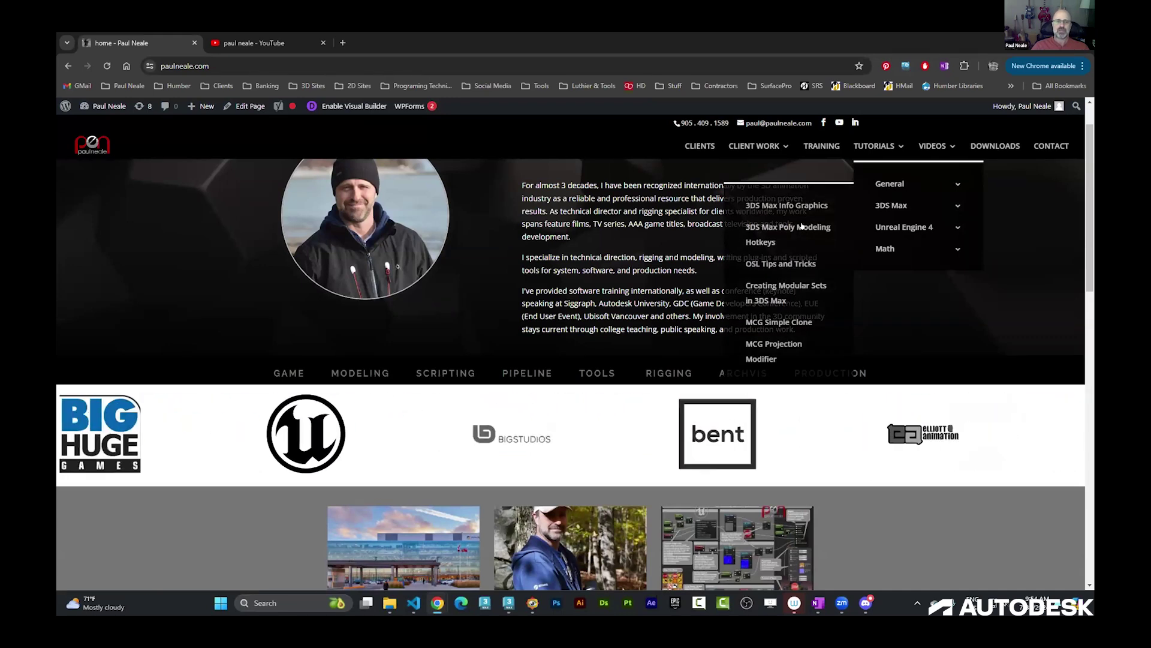
pyautogui.click(777, 348)
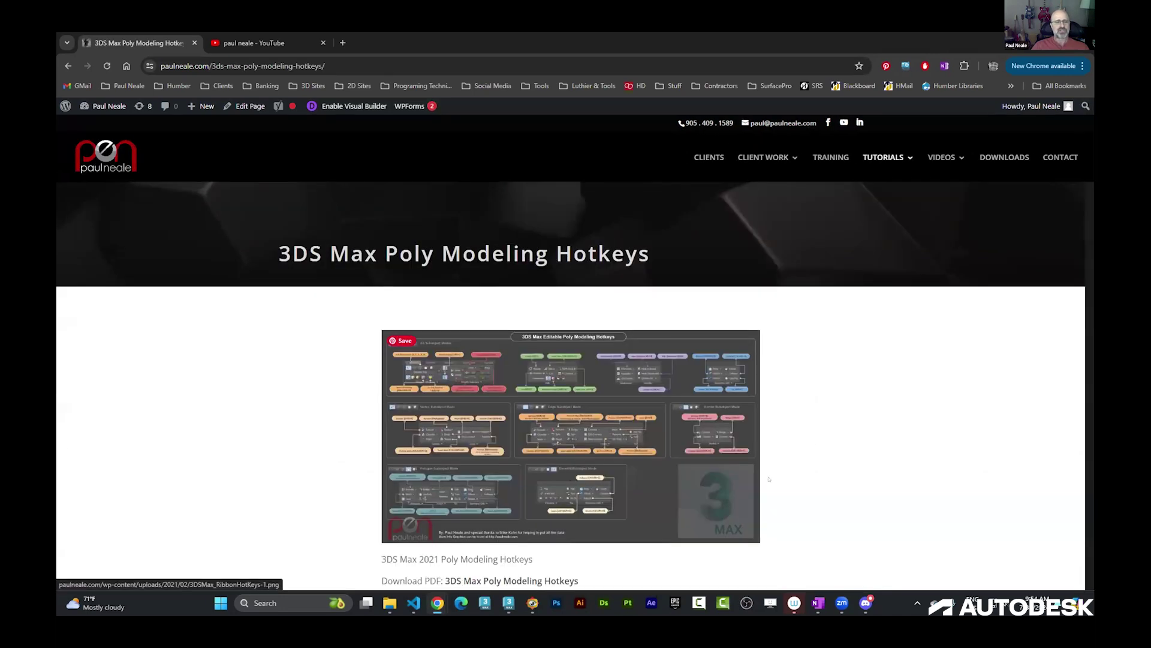
pyautogui.click(569, 484)
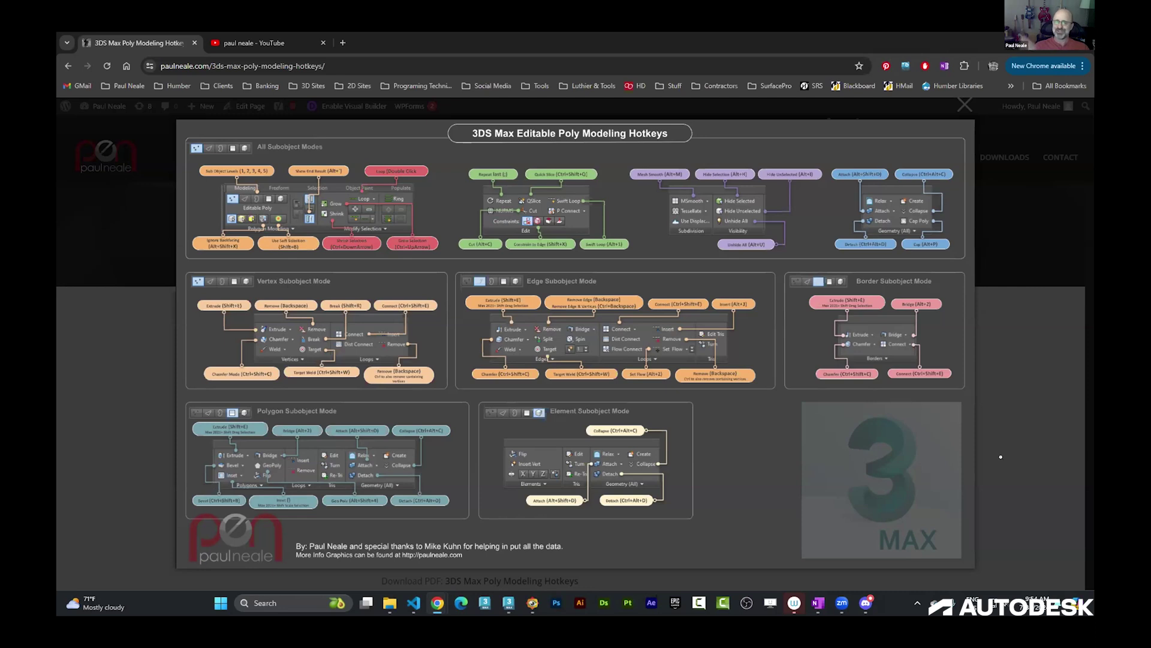
pyautogui.click(983, 355)
# Open the 3DS Max Info Graphics page from the website's 3DS Max tutorials
pyautogui.moveTo(874, 157)
pyautogui.moveTo(890, 207)
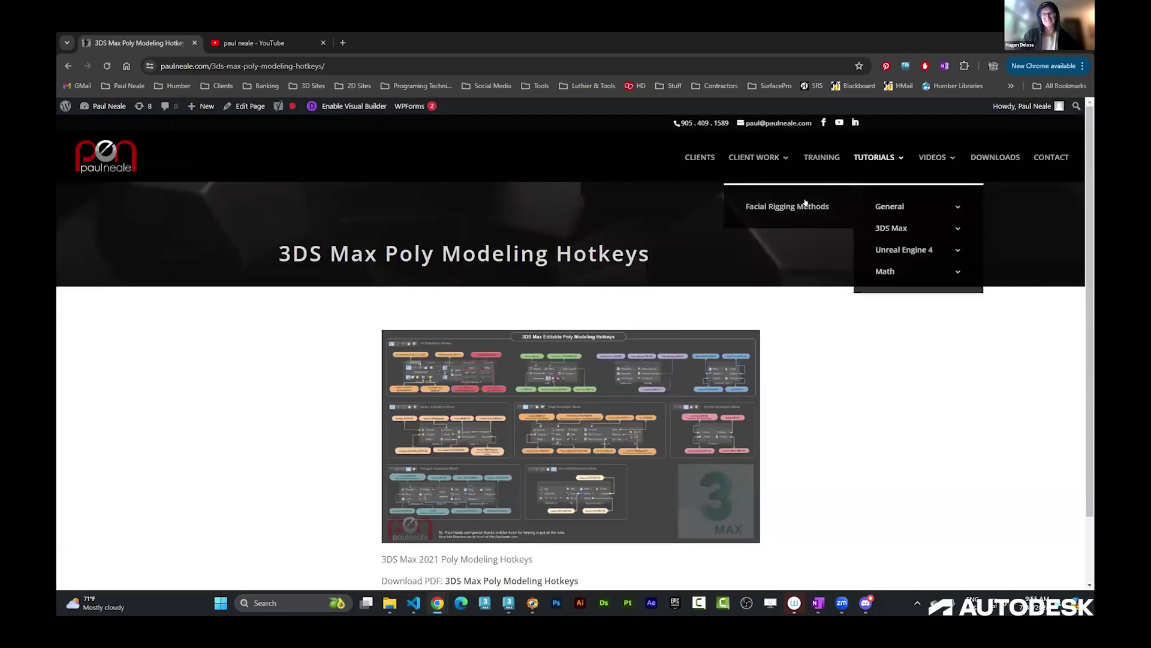
pyautogui.moveTo(891, 227)
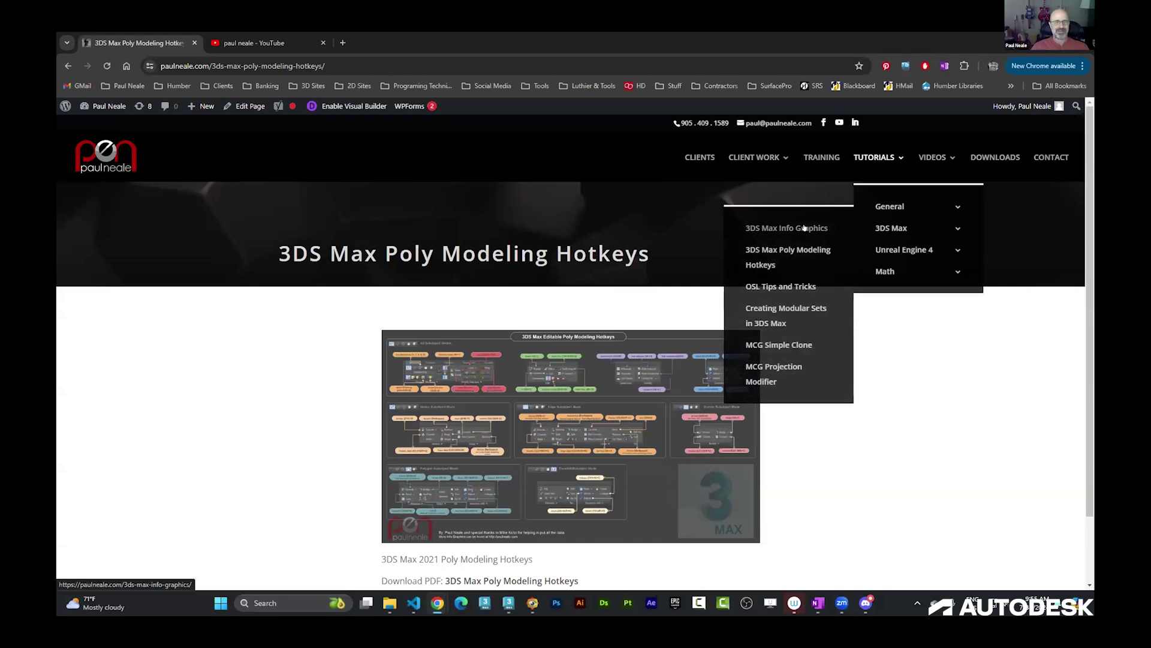
pyautogui.click(805, 228)
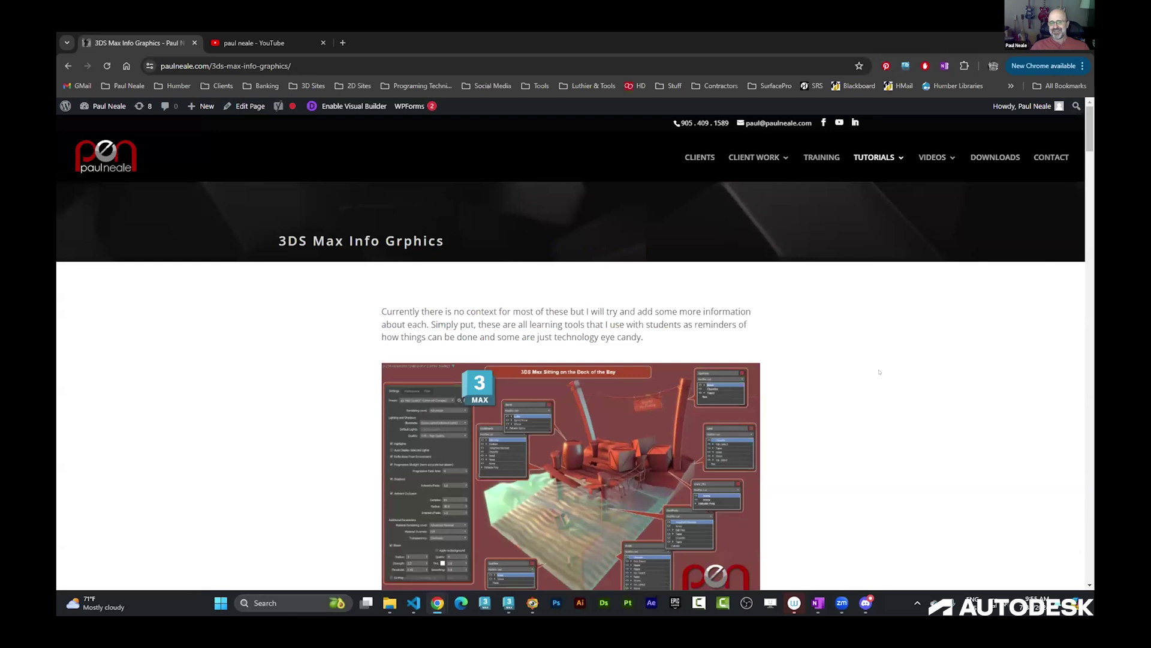
# View the 3DS Max Sitting on the Dock of the Bay infographic enlarged, close it, and look through the infographics below
pyautogui.scroll(-3, 879, 375)
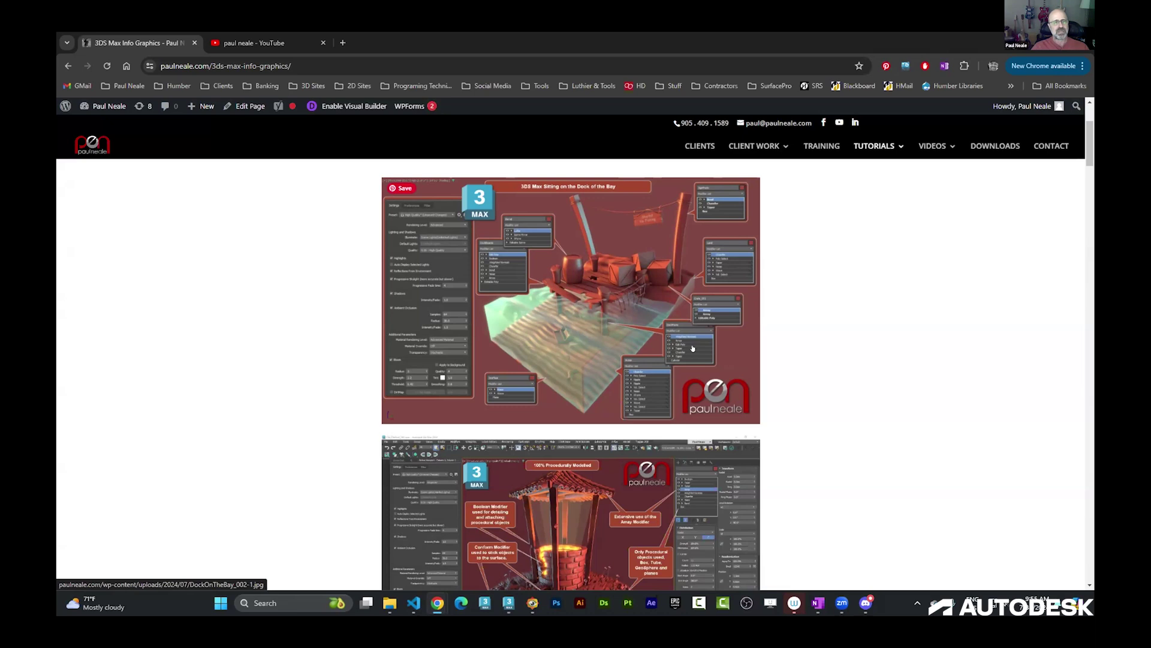
pyautogui.click(682, 347)
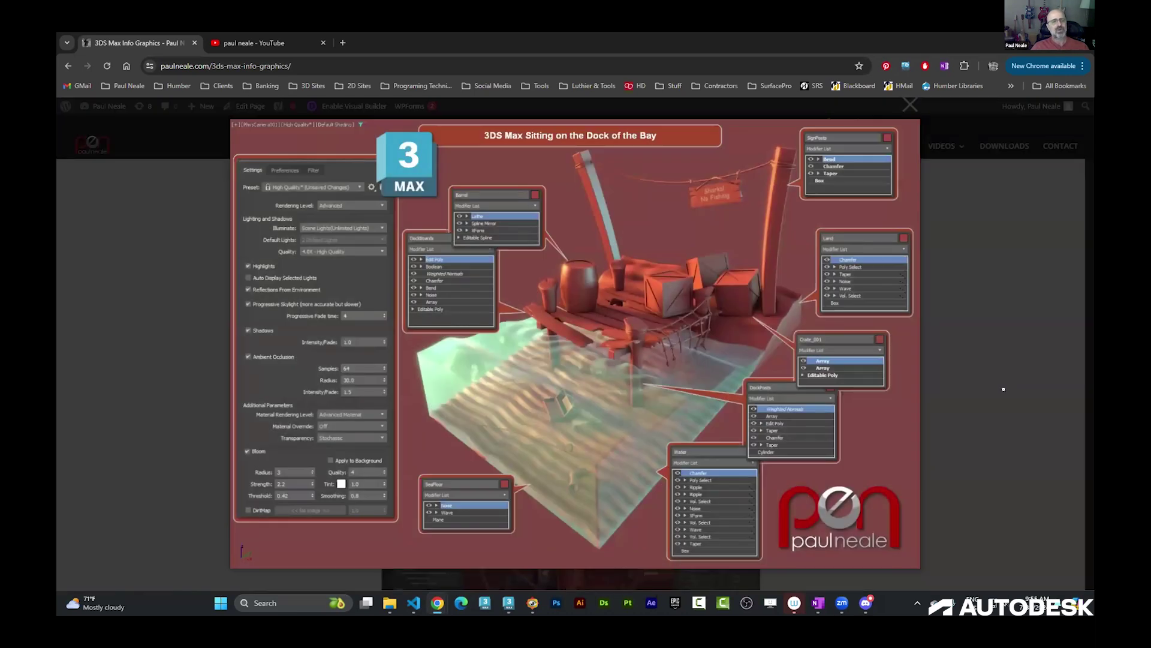
pyautogui.click(1003, 389)
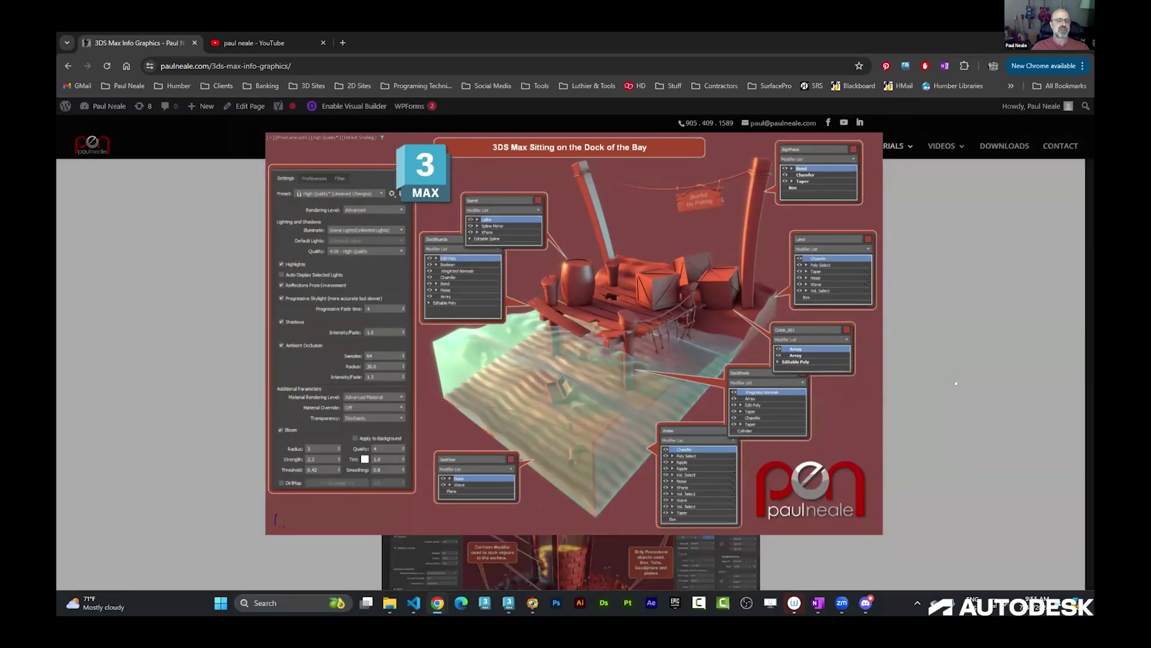
pyautogui.scroll(-3, 614, 350)
pyautogui.scroll(-5, 614, 349)
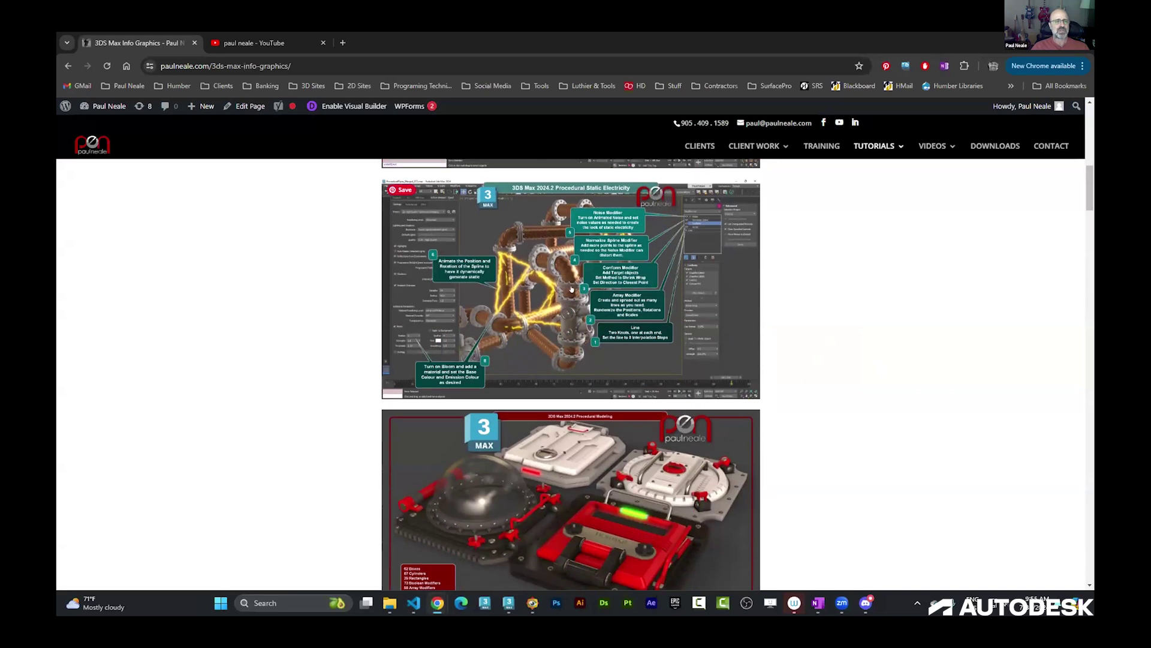
# Look further down the infographics, view the feathered pigeon rig infographic enlarged, and close it
pyautogui.scroll(-2, 636, 402)
pyautogui.scroll(-10, 640, 408)
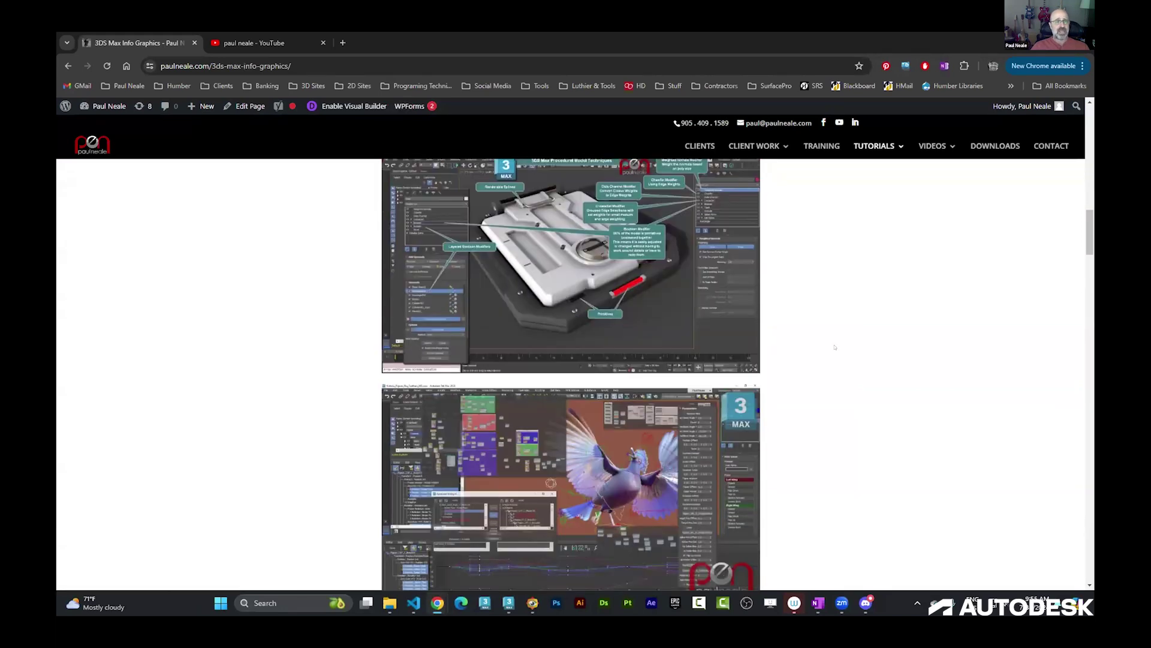
pyautogui.click(589, 316)
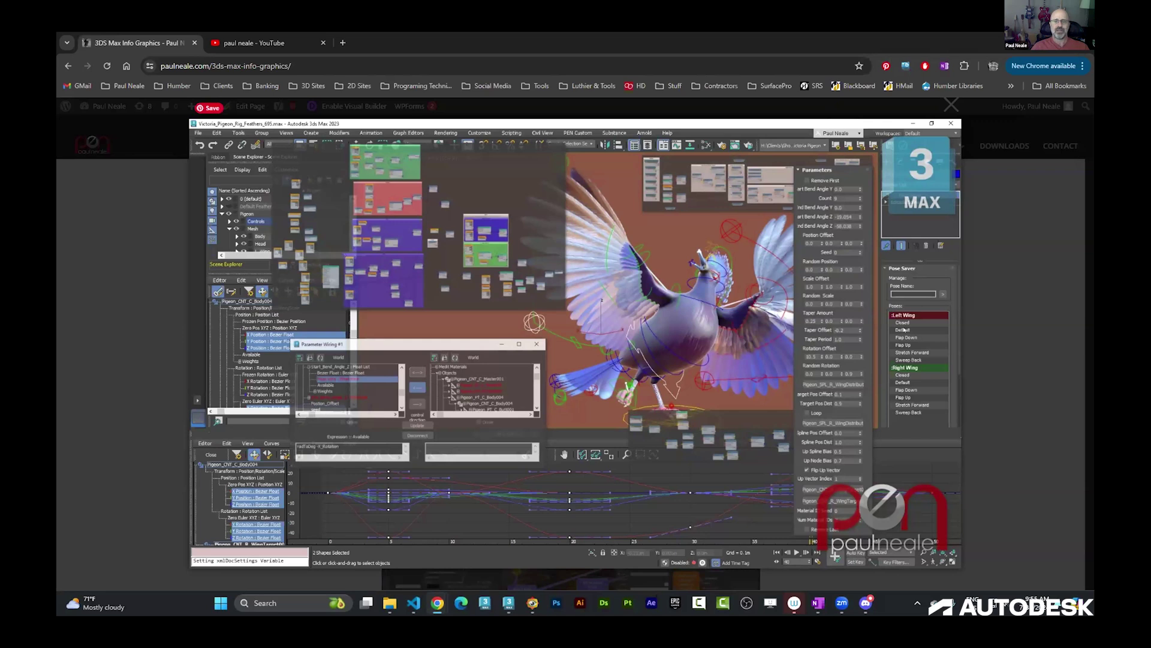
pyautogui.click(1030, 340)
# Look through the lighting, material and rig infographics, view the 3DS Max Arnold Volume Shader infographic enlarged, and close it
pyautogui.scroll(-3, 872, 364)
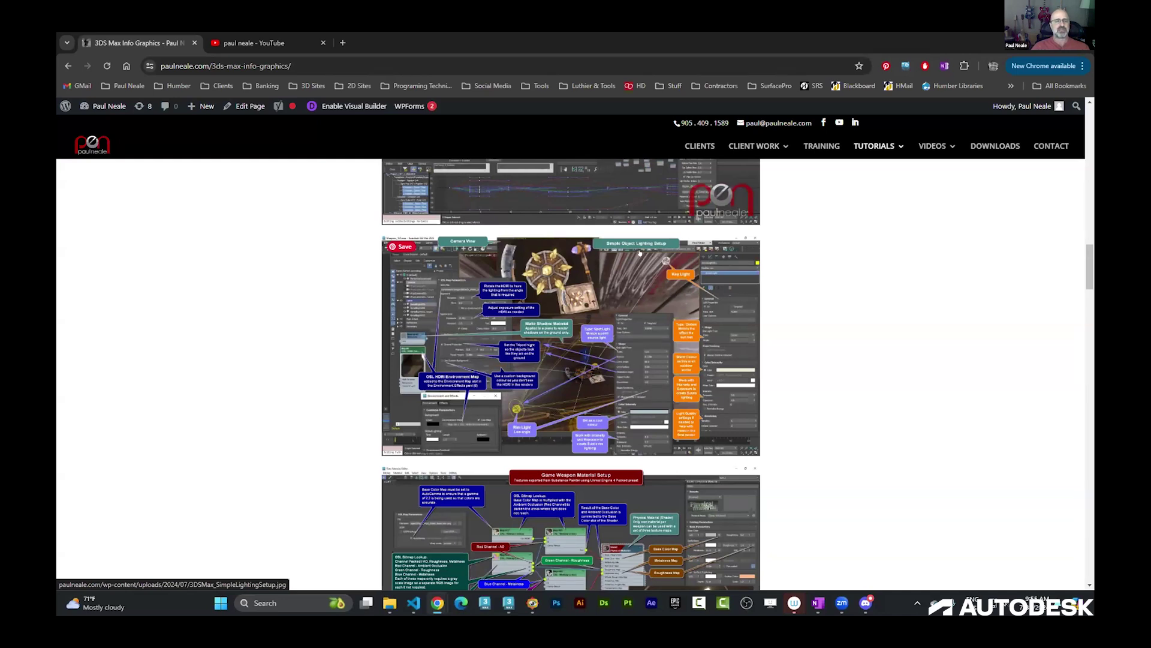
pyautogui.scroll(-8, 684, 358)
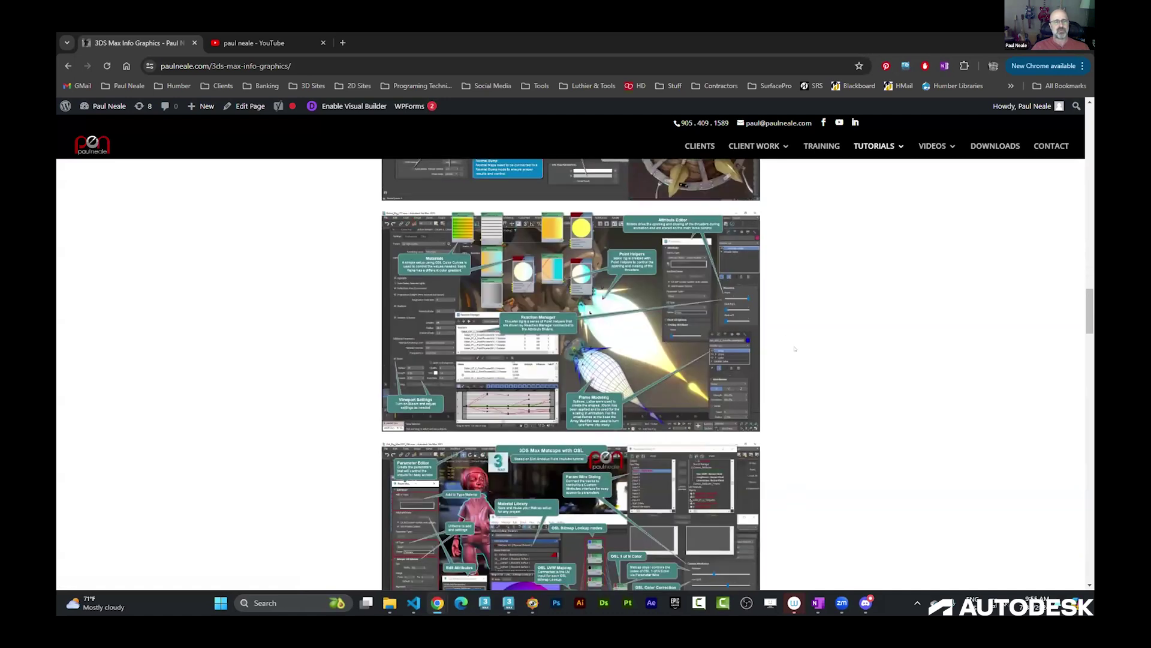
pyautogui.scroll(-5, 796, 358)
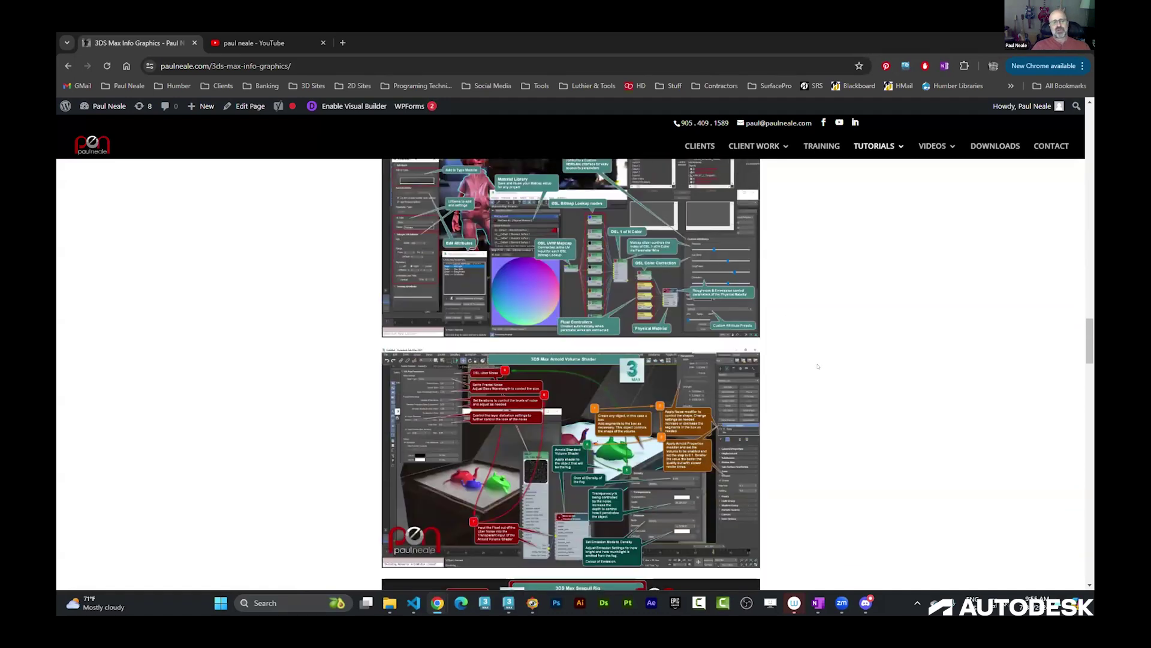
pyautogui.scroll(-6, 817, 366)
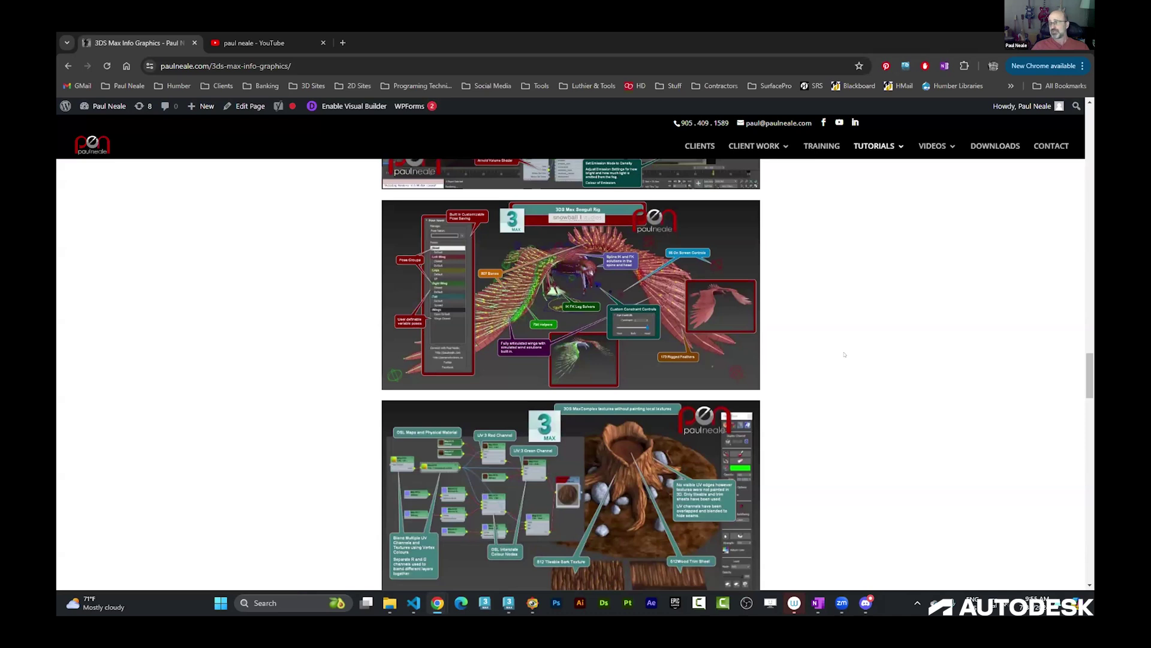
pyautogui.scroll(3, 773, 324)
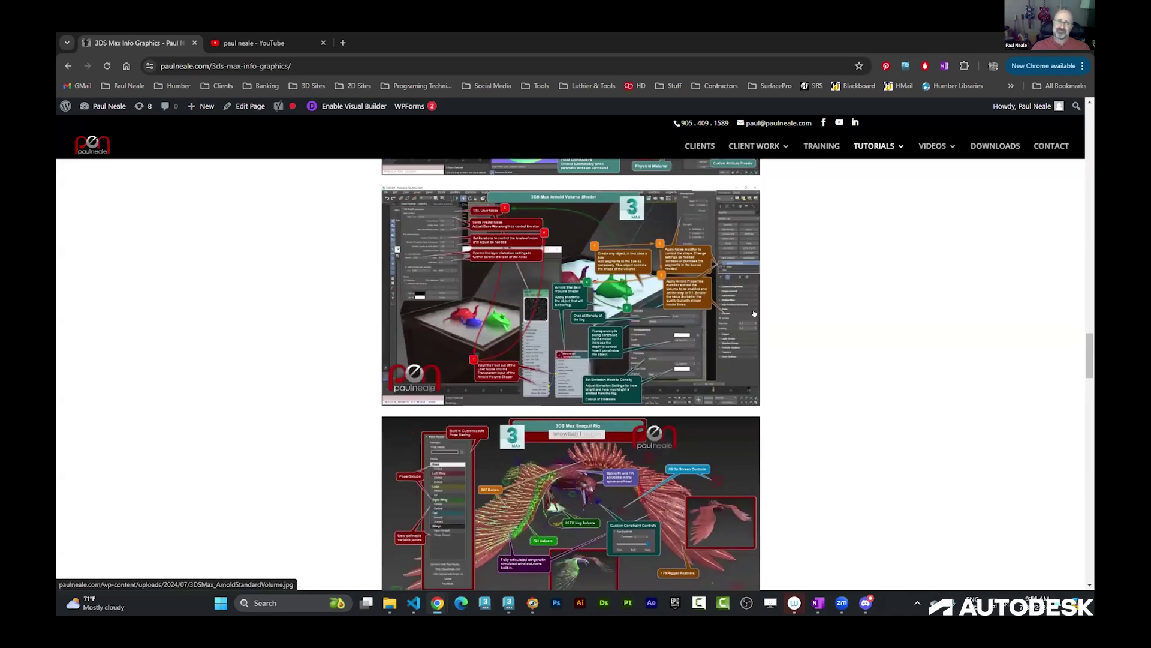
pyautogui.click(586, 318)
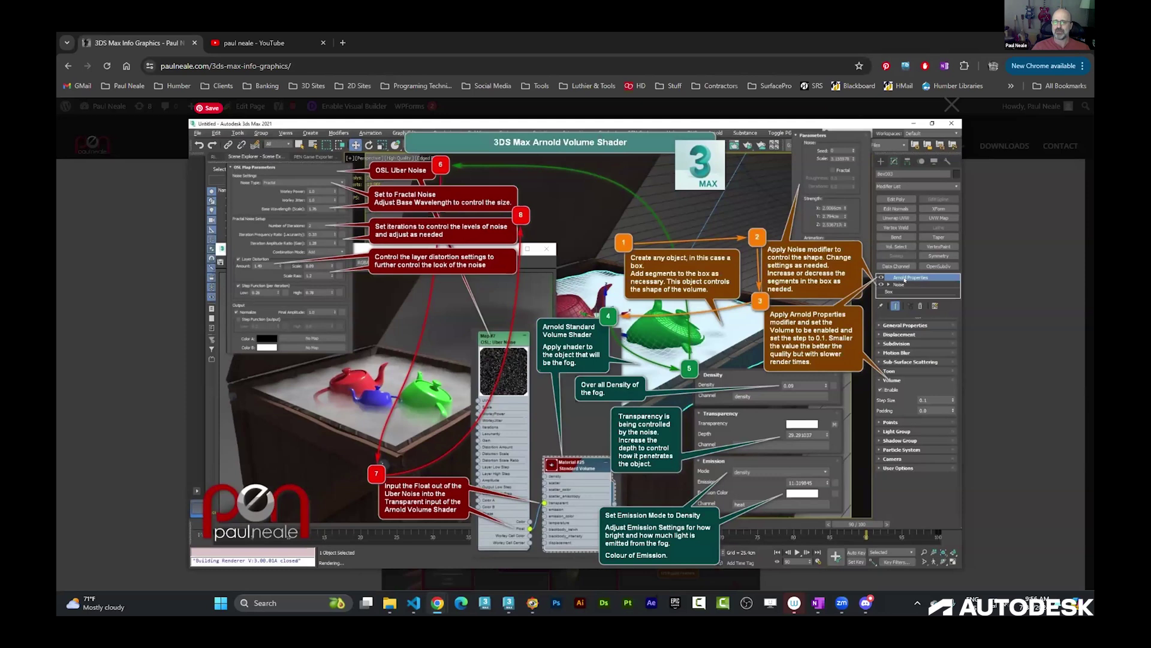
pyautogui.click(809, 365)
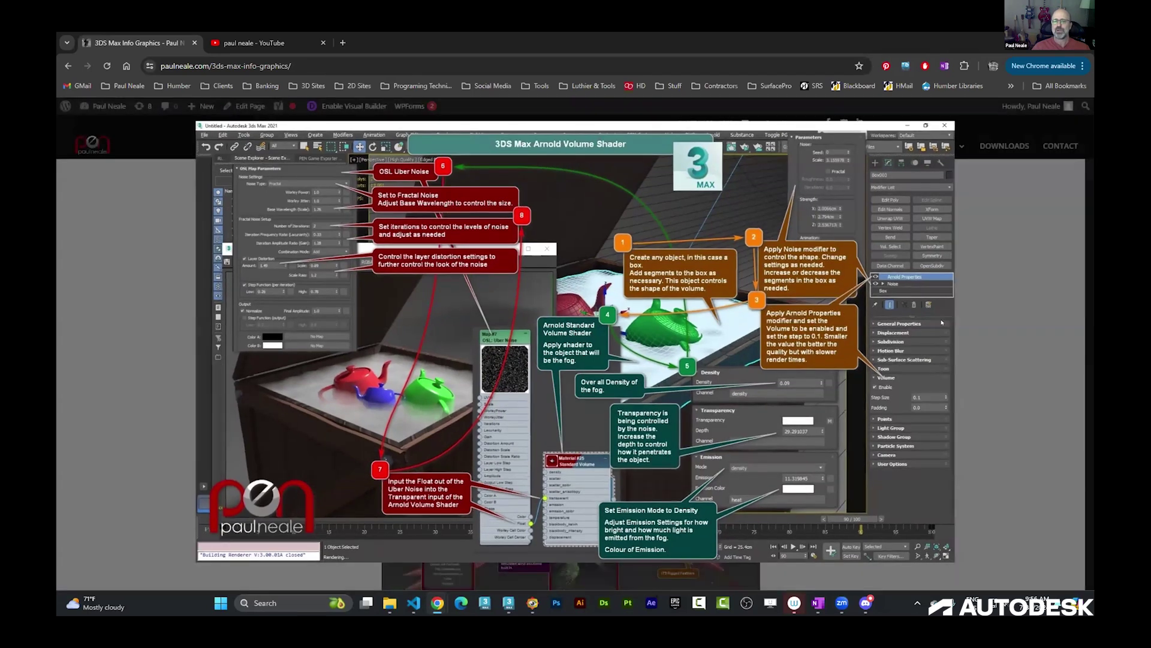
# Look through the remaining infographics, from the tree stump textures down to the modular sets
pyautogui.scroll(-1, 809, 365)
pyautogui.scroll(-6, 809, 365)
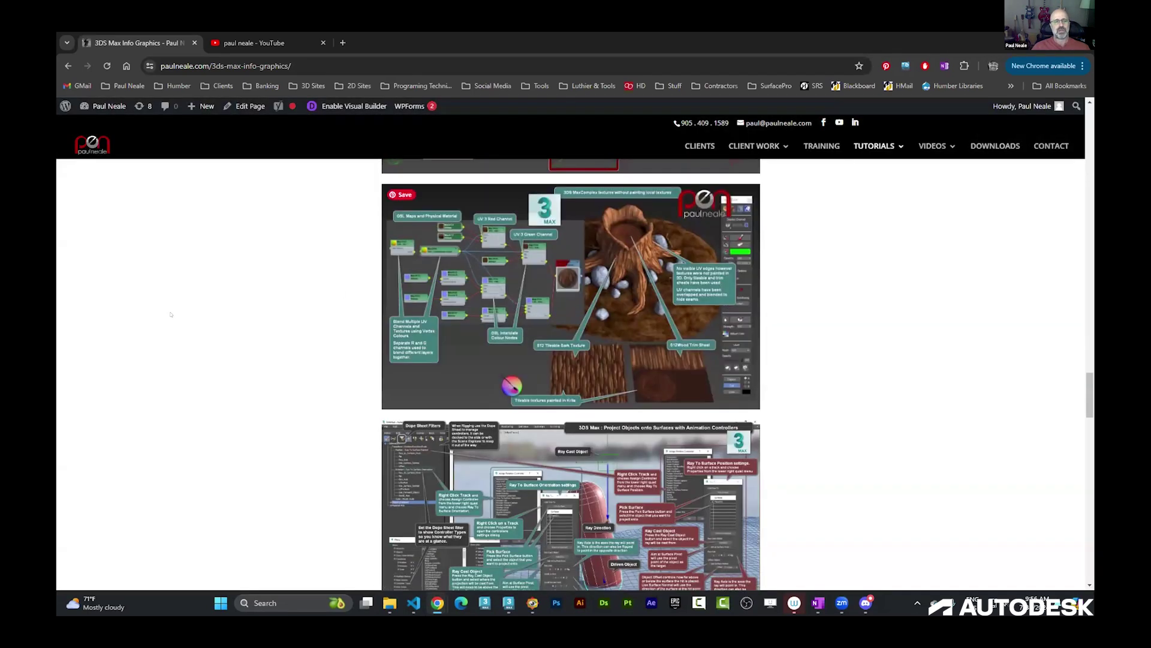
pyautogui.scroll(-5, 803, 252)
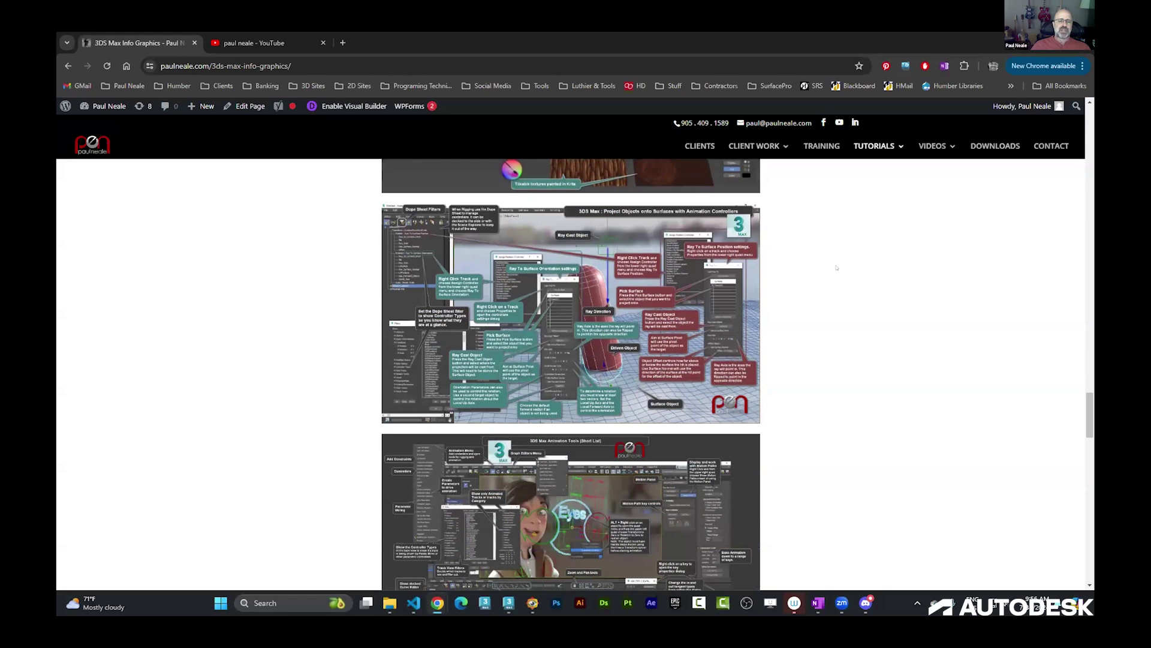
pyautogui.scroll(-6, 840, 257)
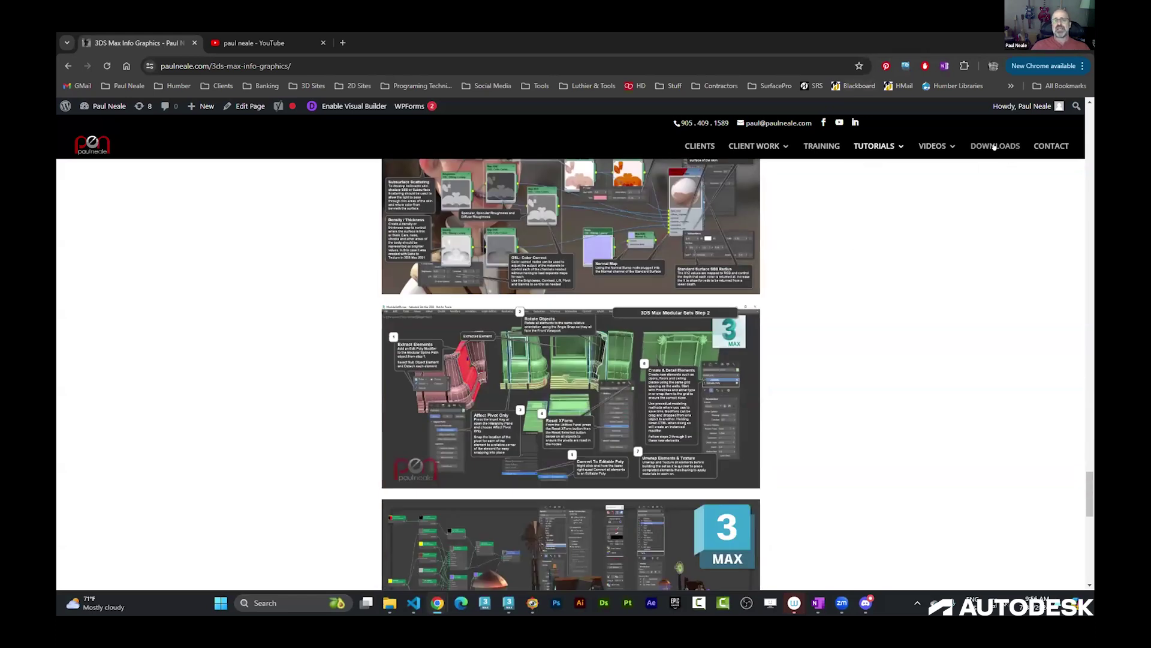
# Look over the scripts on the website's Downloads page and open the PEN_Tools script page with its download link
pyautogui.click(995, 145)
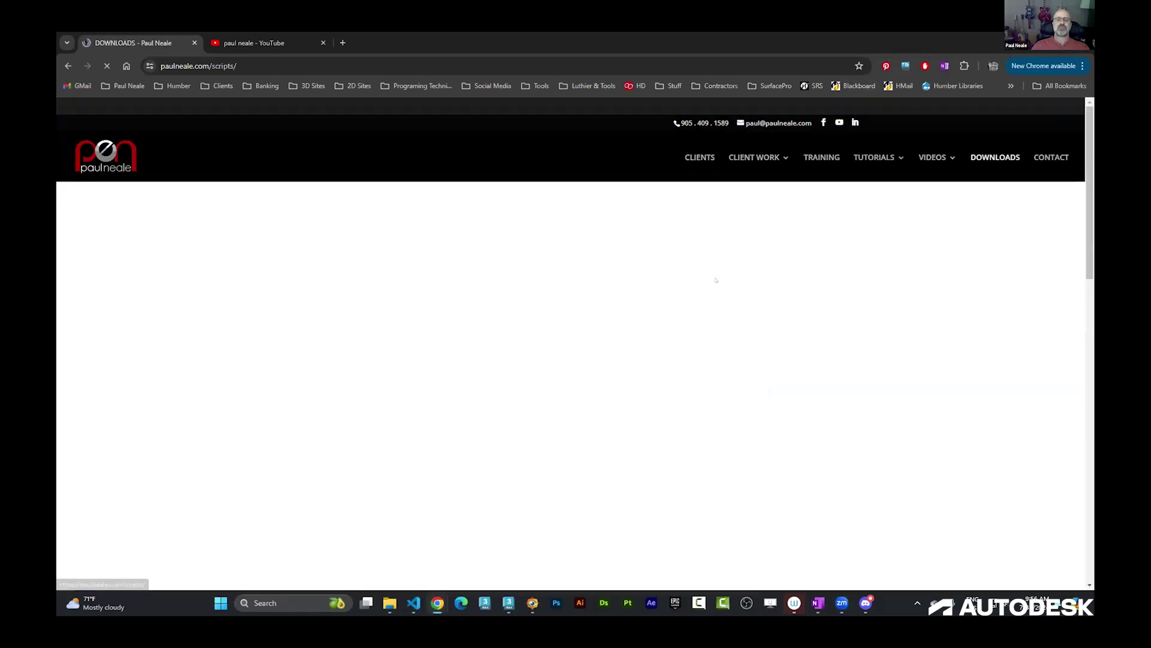
pyautogui.scroll(-8, 565, 297)
pyautogui.scroll(-2, 564, 296)
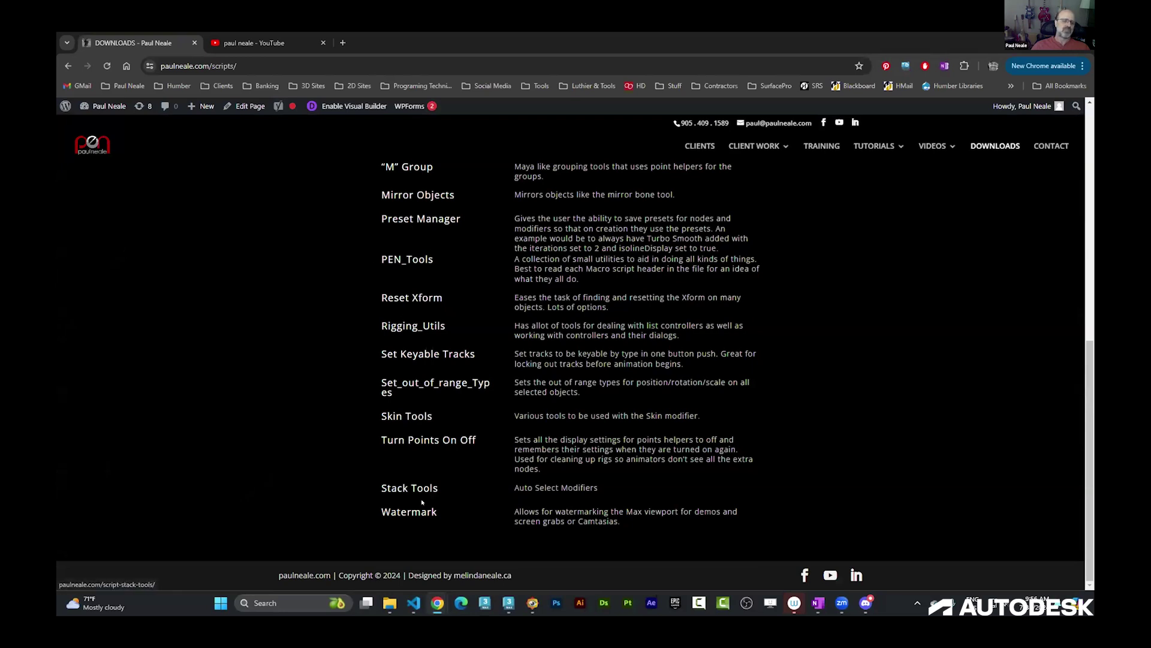
pyautogui.click(407, 259)
pyautogui.rightClick(573, 394)
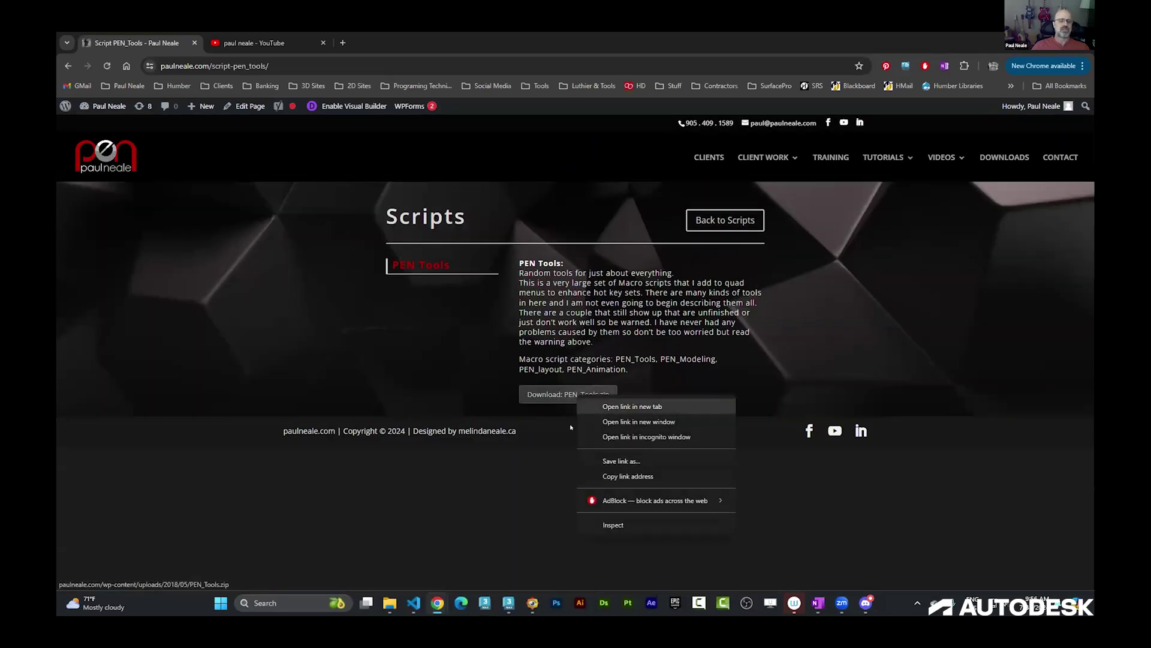
pyautogui.click(531, 479)
# Open the website's Clients page, view the conference speaking list, and return to the home page
pyautogui.click(699, 157)
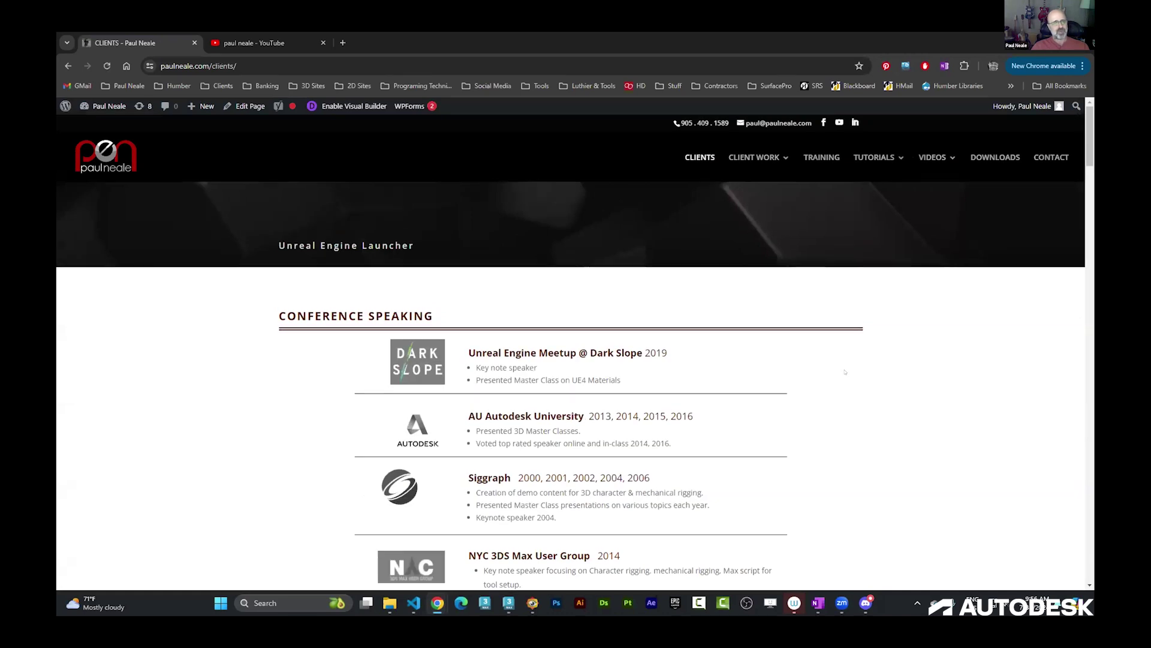
pyautogui.click(102, 166)
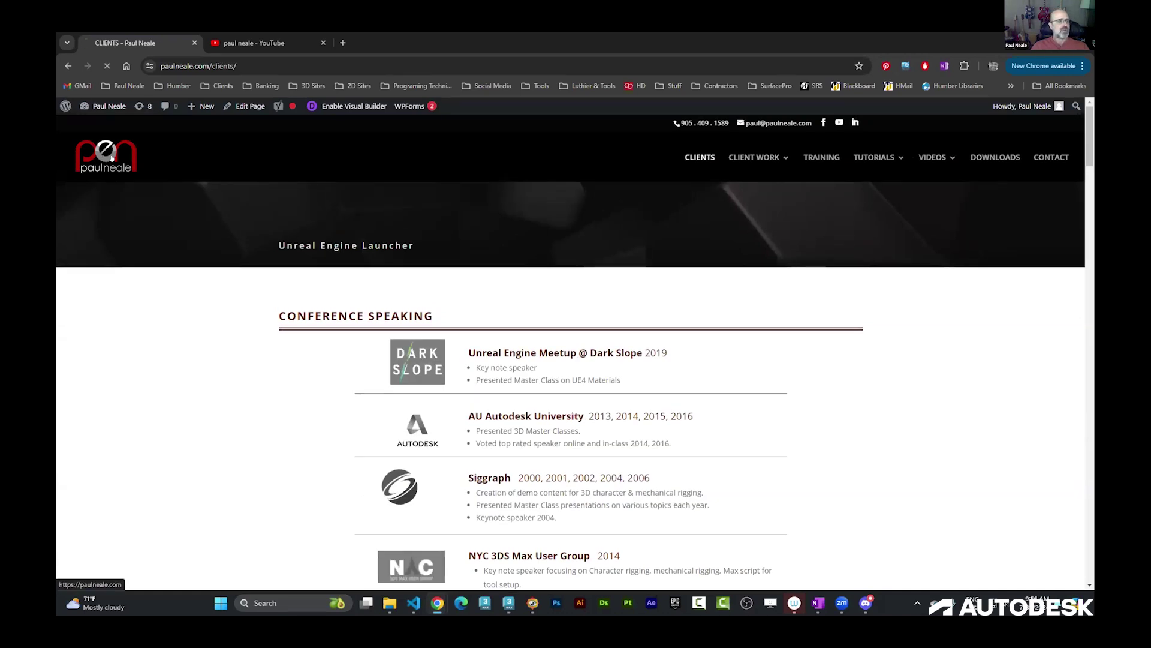